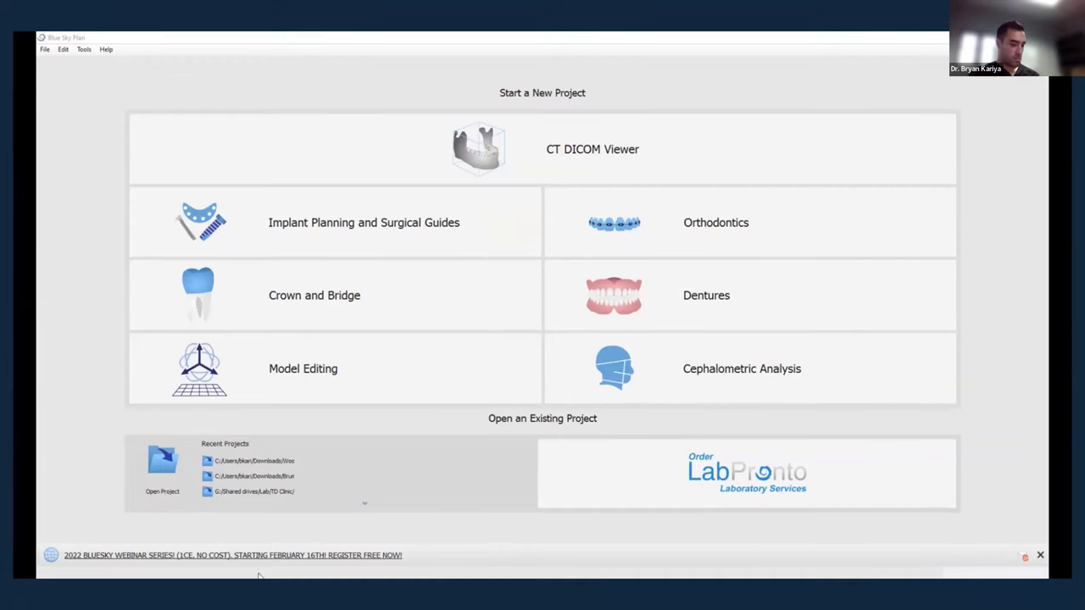
Load the zipped case 1 dicom scan from the BSB Webinar Files folder at maximum quality, keeping the default alignment and full volume of interest.
key(alt+Tab)
click(465, 305)
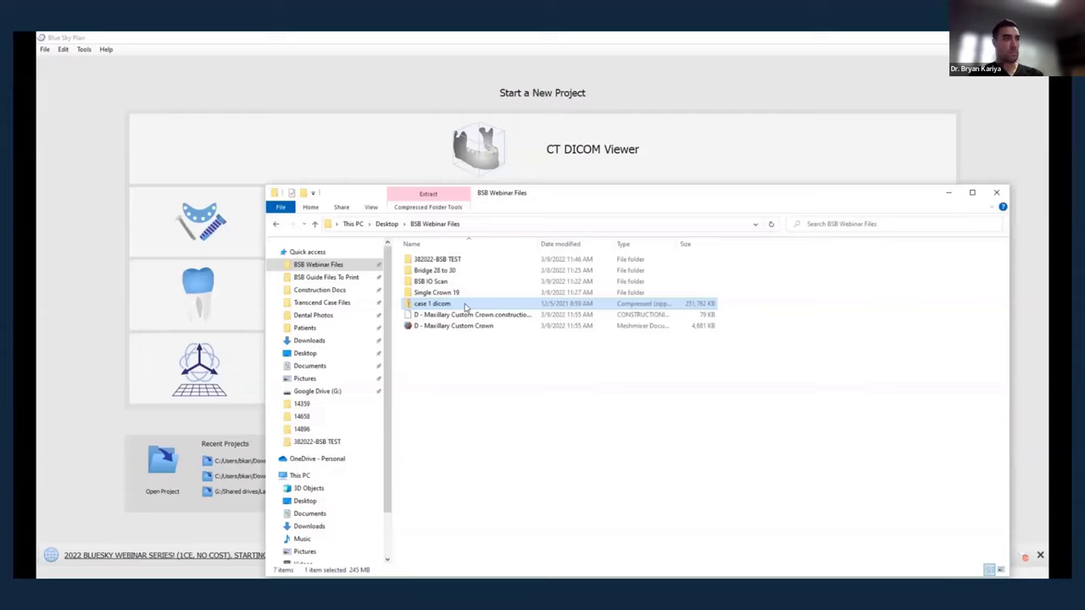
drag(465, 306, 416, 163)
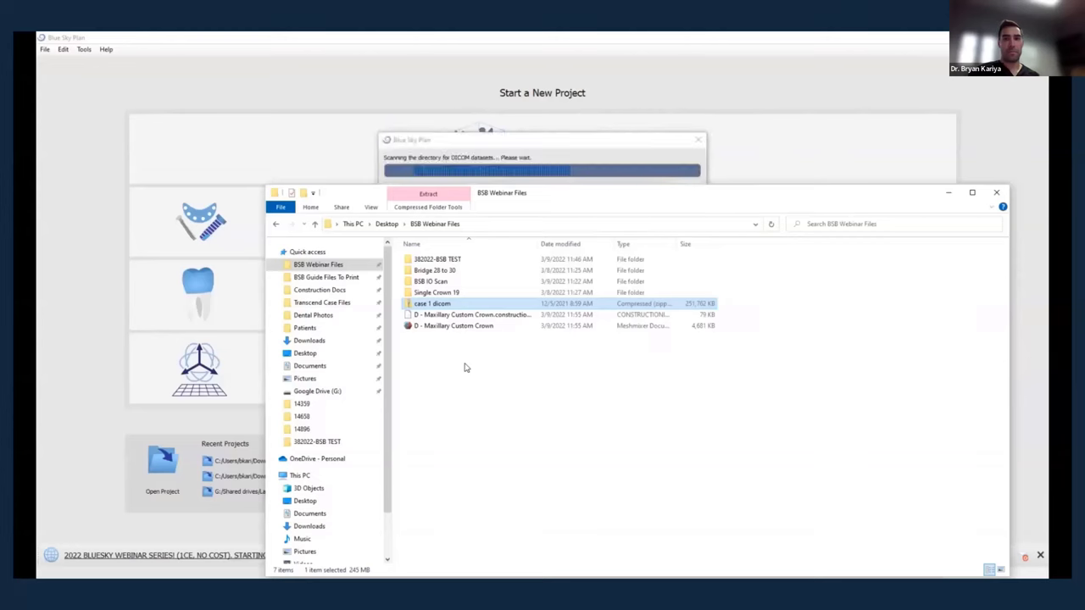
click(605, 155)
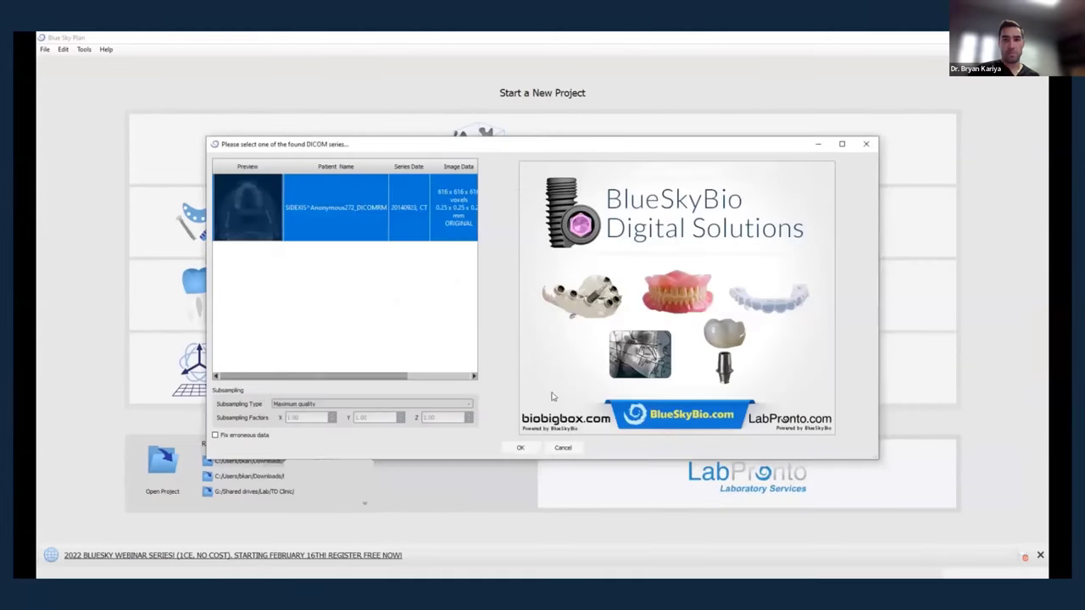
click(518, 447)
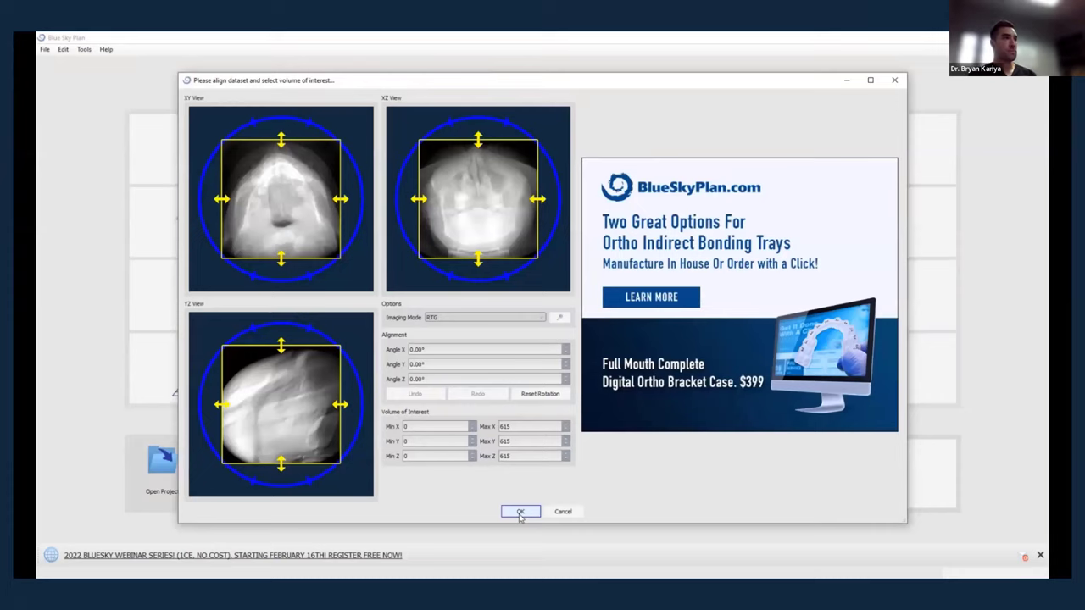
click(521, 512)
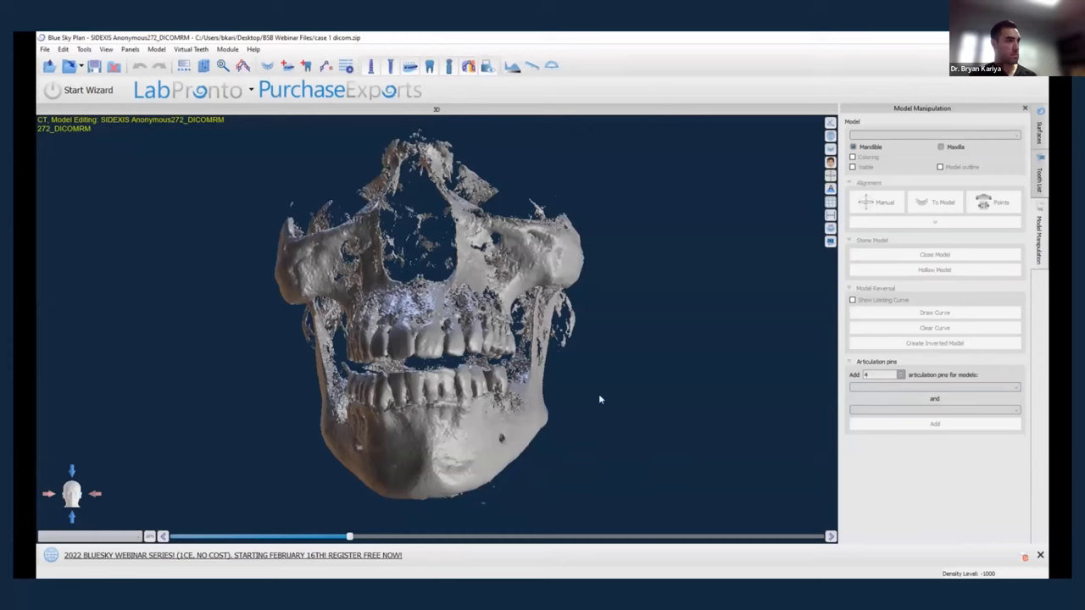
Inspect the reconstructed 3D skull from the front and side, including a closer look at the teeth.
drag(598, 398, 474, 441)
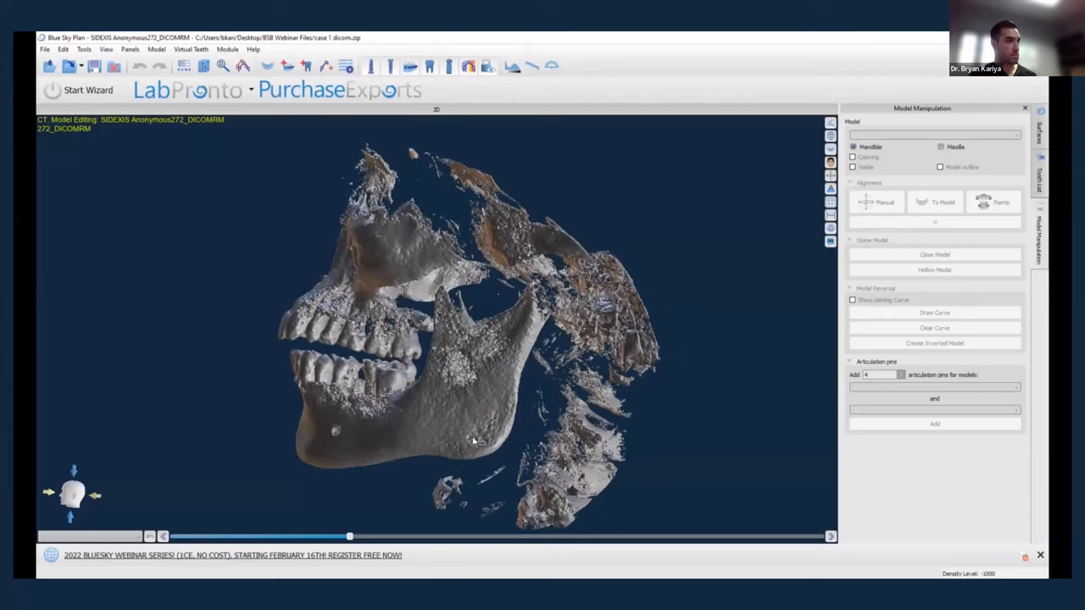
drag(402, 461, 564, 371)
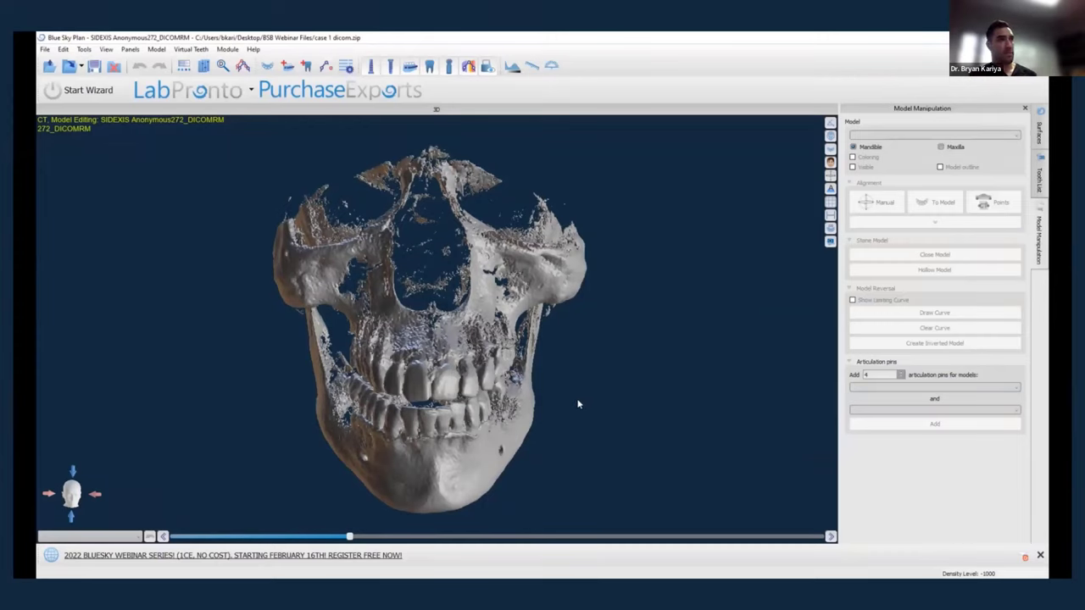
drag(504, 385, 464, 362)
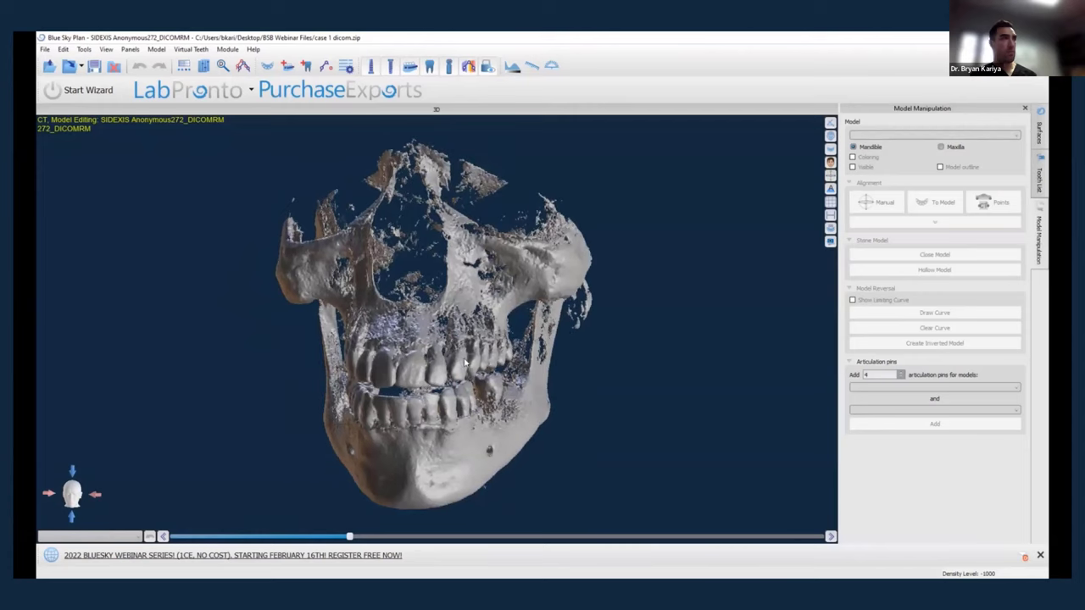
right_drag(464, 362, 452, 339)
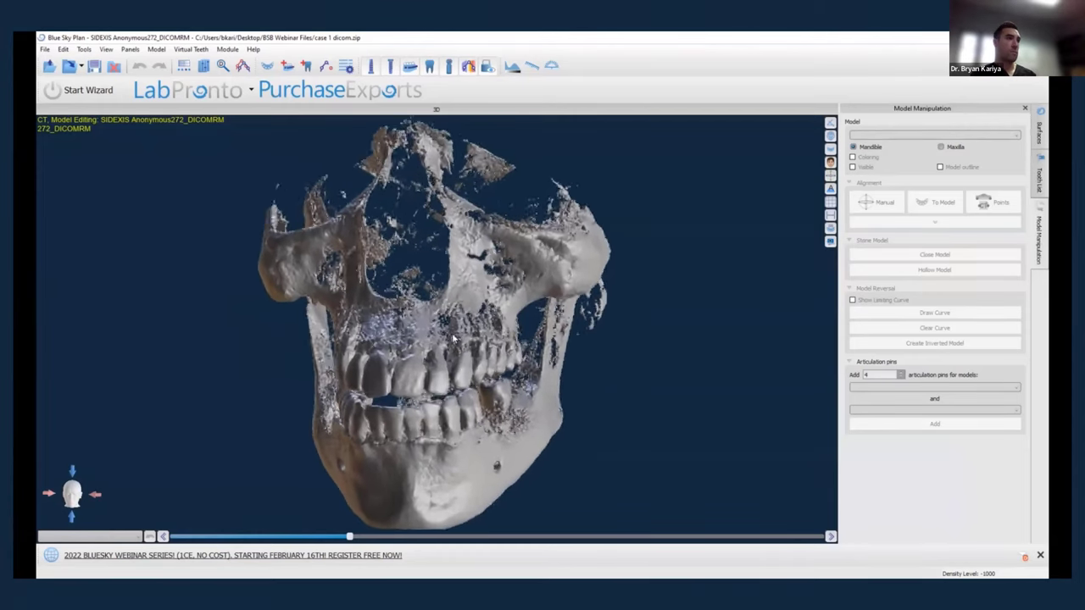
scroll(453, 339, up, 1)
scroll(453, 340, down, 2)
scroll(451, 341, up, 2)
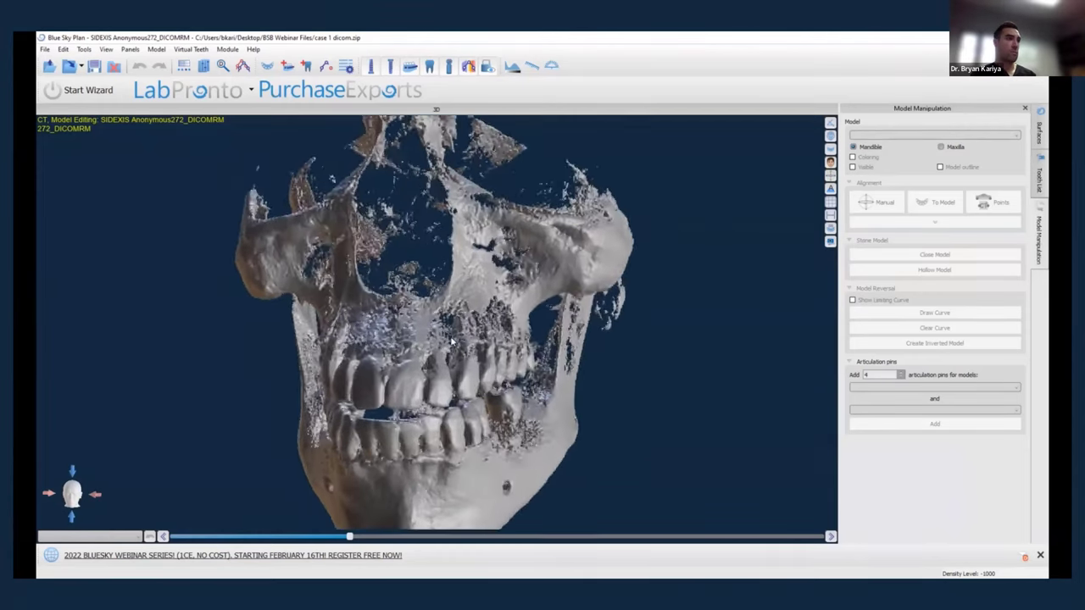
scroll(452, 342, down, 2)
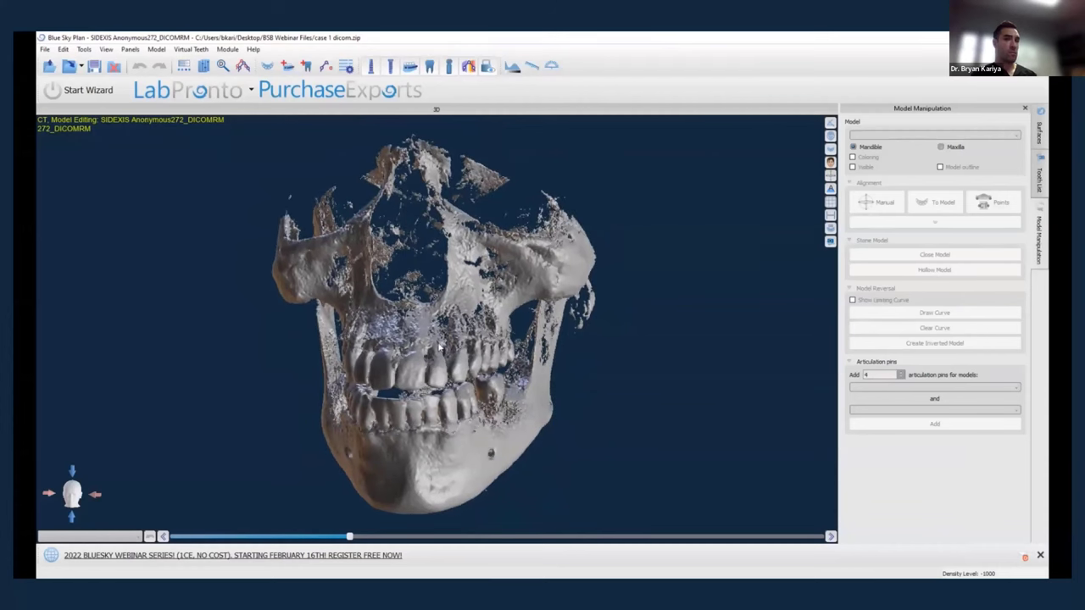
mouse_move(440, 346)
mouse_down()
mouse_move(331, 349)
mouse_move(593, 341)
mouse_move(353, 342)
mouse_move(457, 343)
mouse_up()
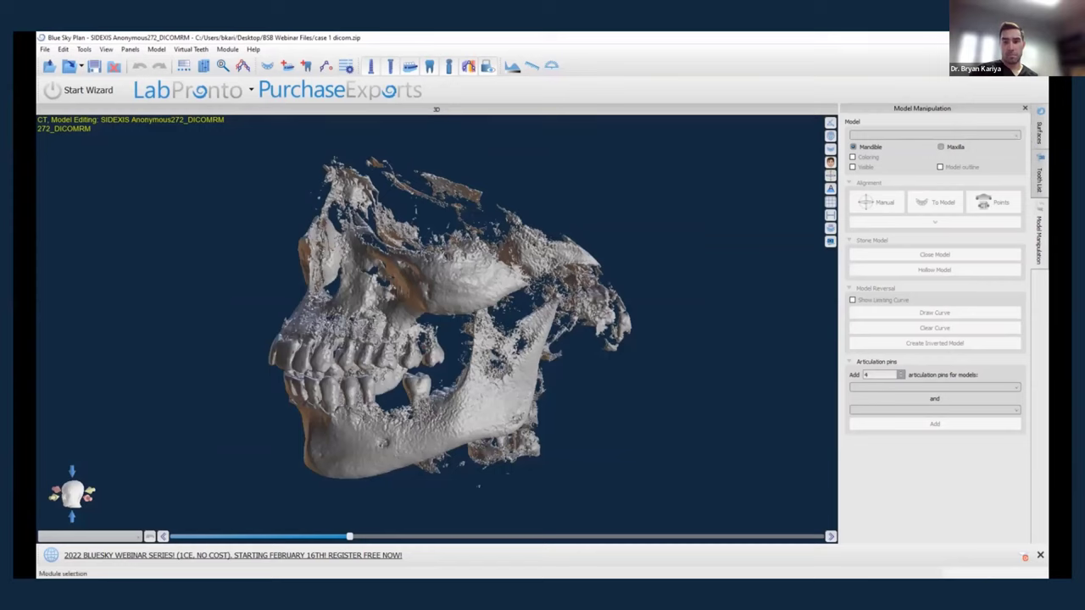
Switch the project to the Viewing mode of the Surgical Guide module and inspect the skull.
click(962, 66)
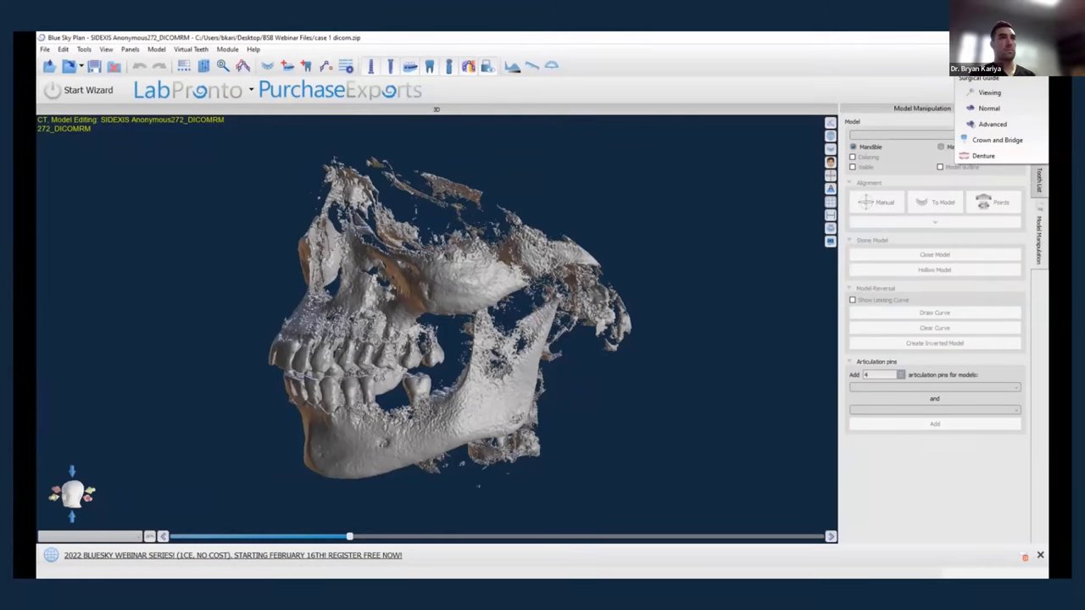
click(898, 112)
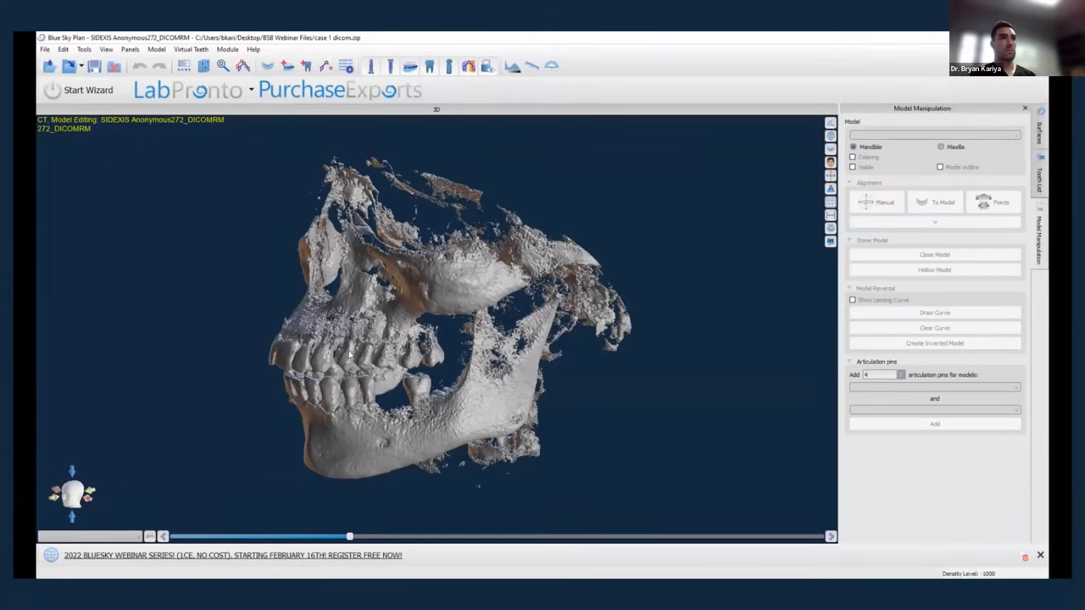
drag(342, 356, 659, 323)
drag(606, 370, 542, 355)
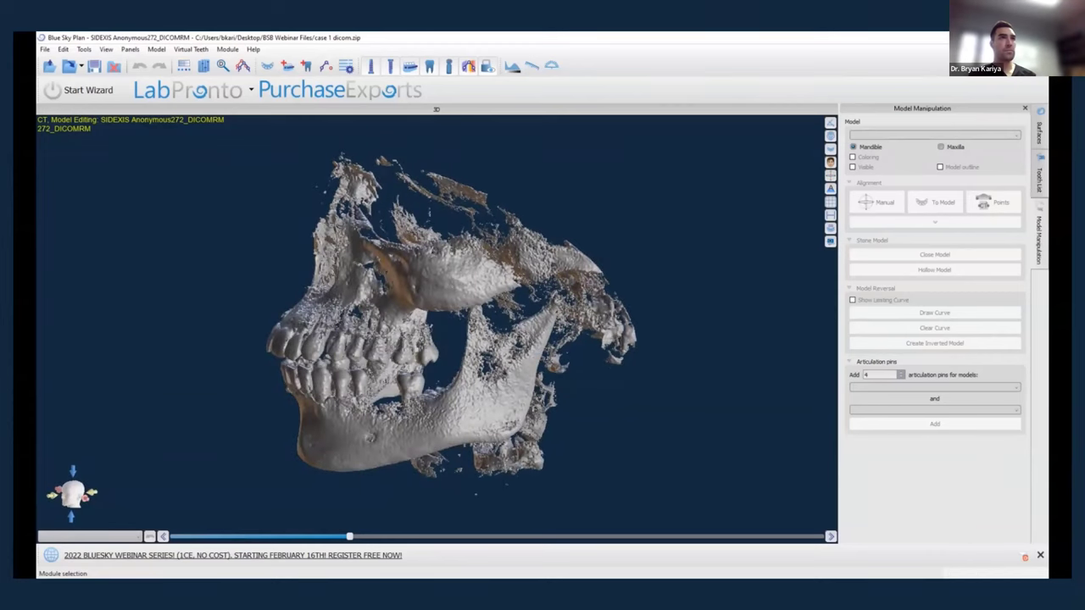
click(1000, 67)
click(1005, 94)
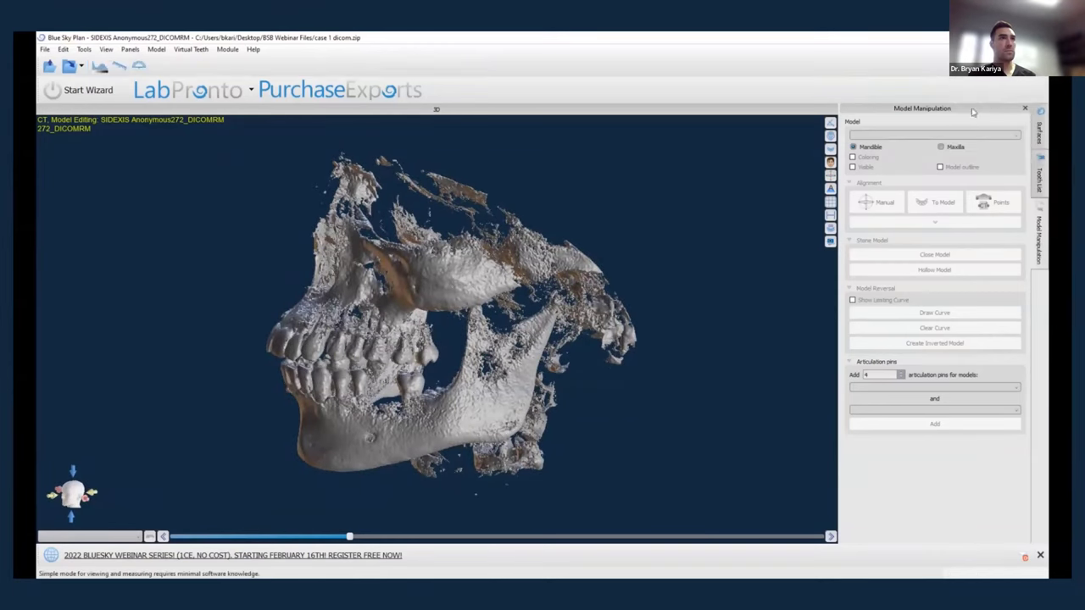
drag(590, 308, 348, 314)
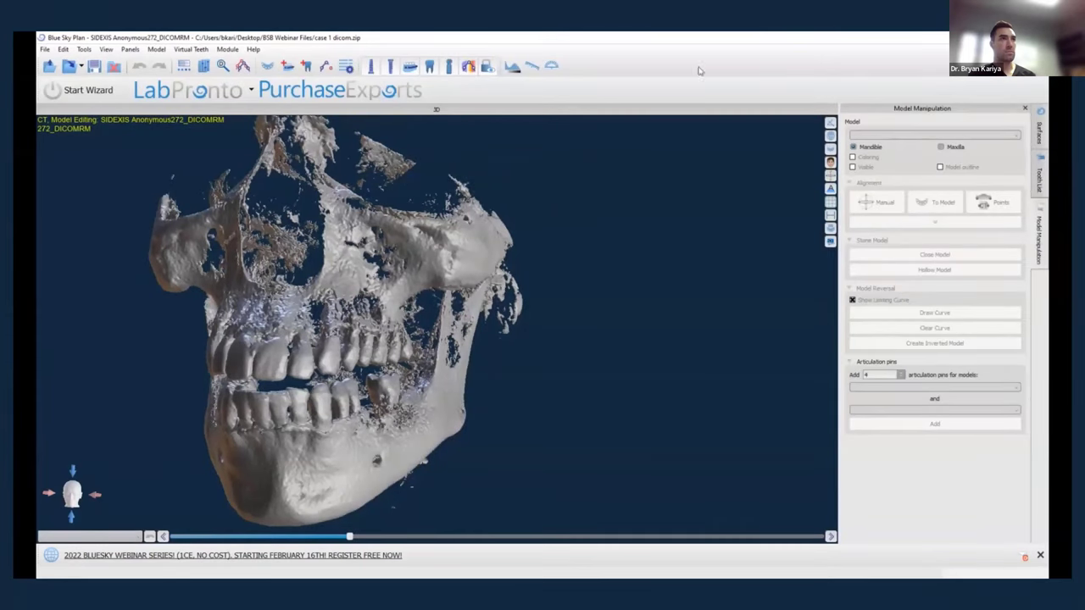
Switch the project to the Normal mode of the Surgical Guide module.
click(974, 67)
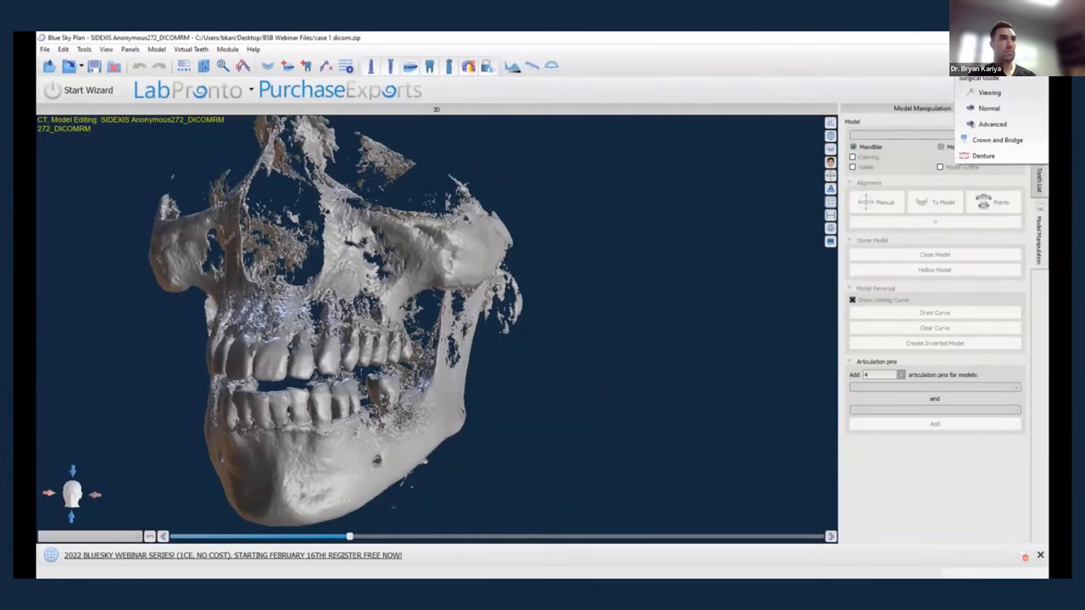
click(989, 108)
drag(366, 308, 562, 333)
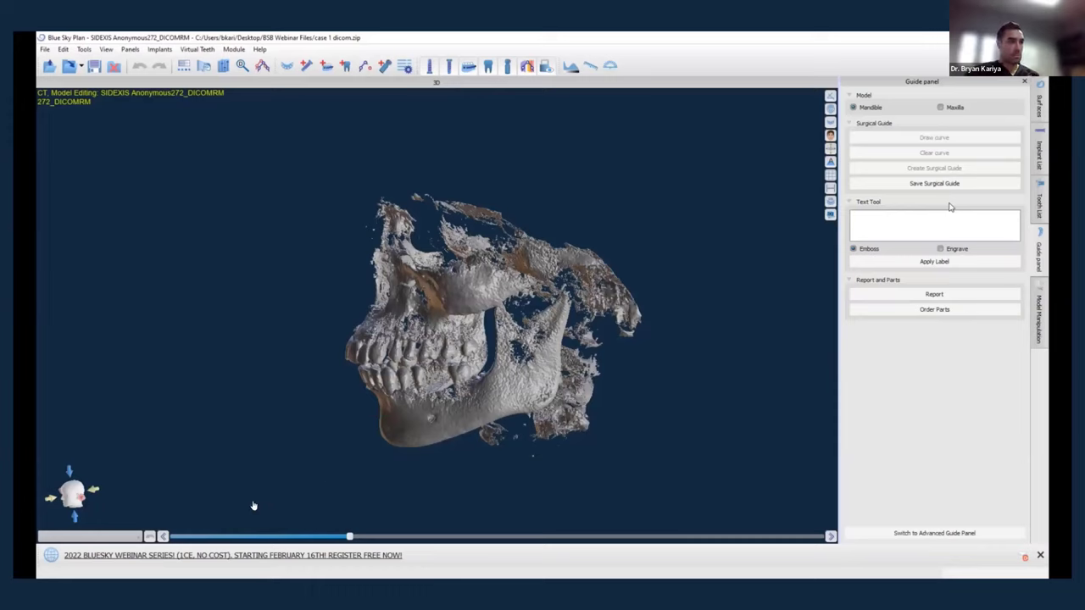
mouse_move(105, 561)
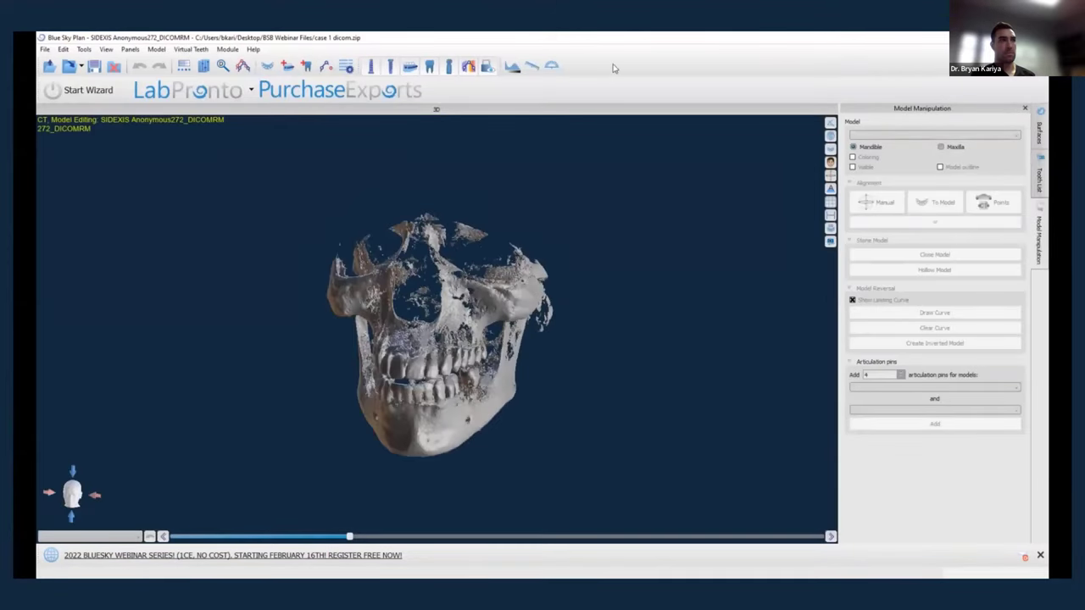
right_click(615, 67)
mouse_move(641, 116)
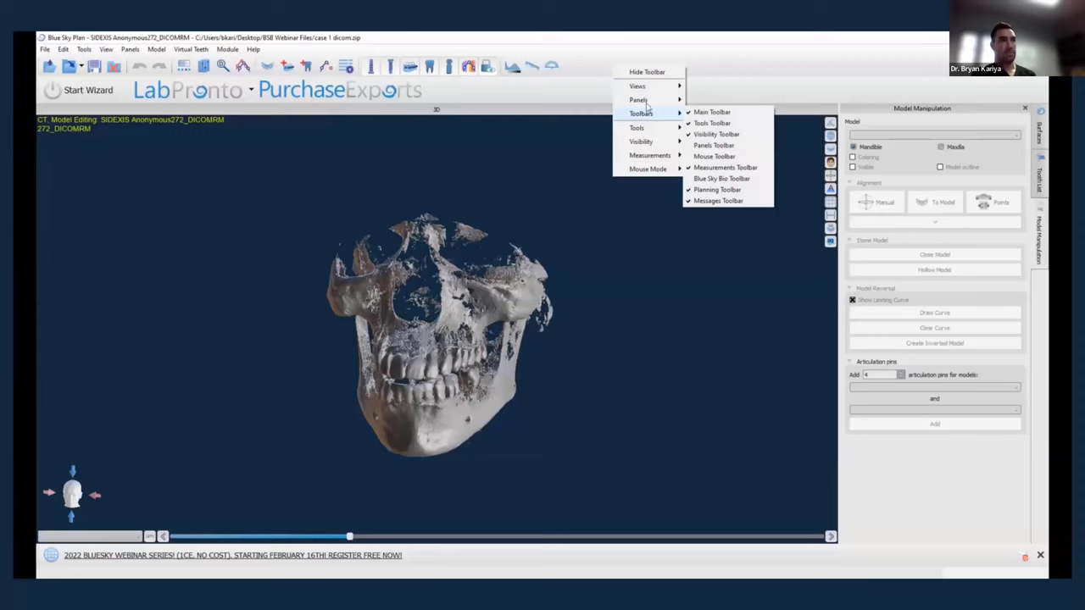
click(581, 70)
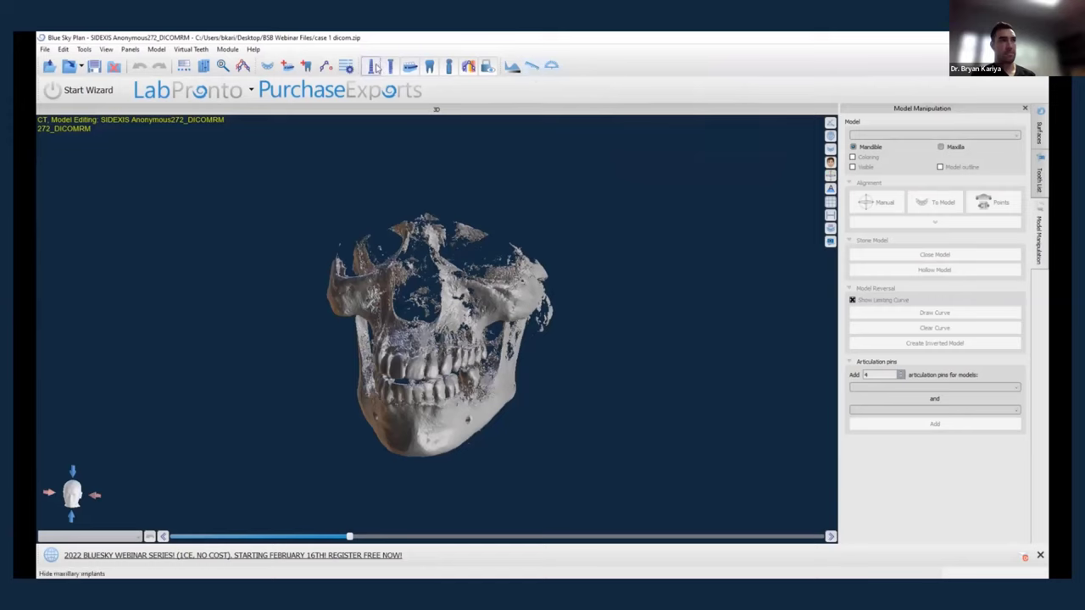
right_click(665, 68)
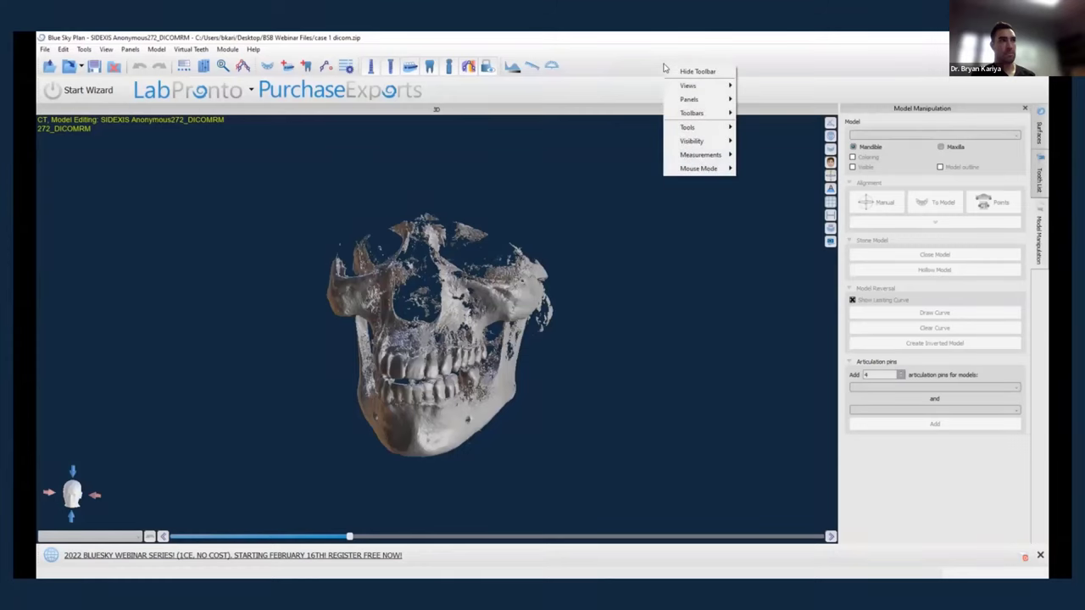
mouse_move(691, 114)
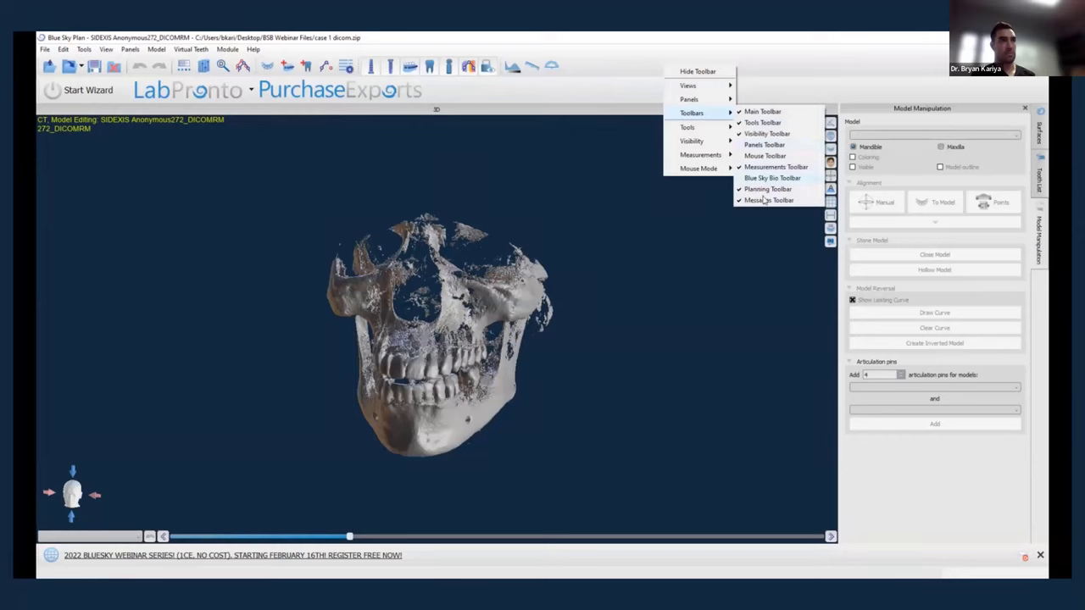
click(617, 65)
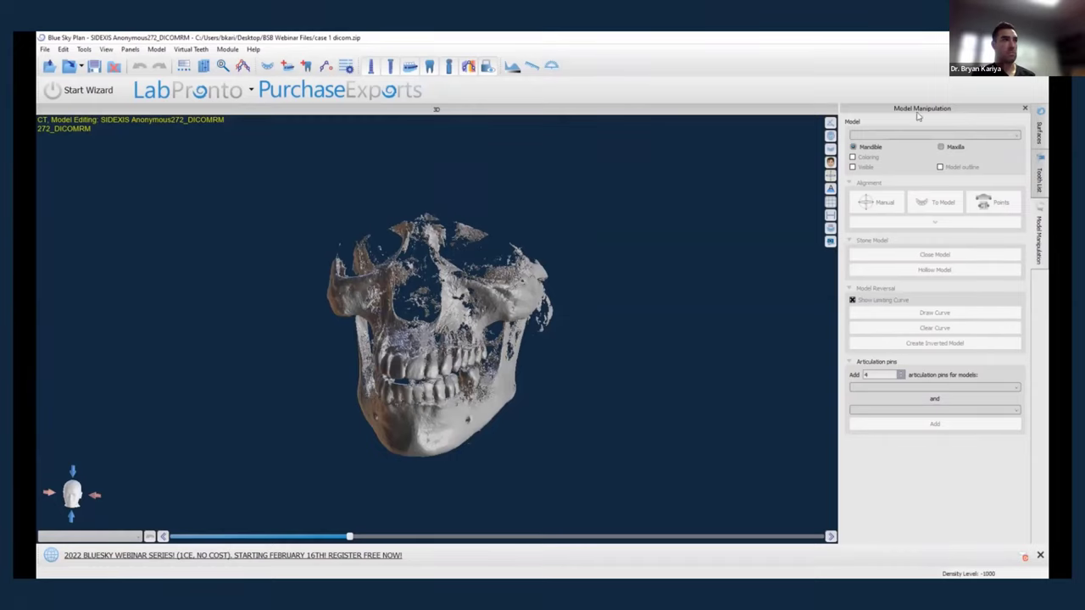
Switch the project to the Advanced mode of the Surgical Guide module and face the skull frontally.
click(998, 68)
click(992, 127)
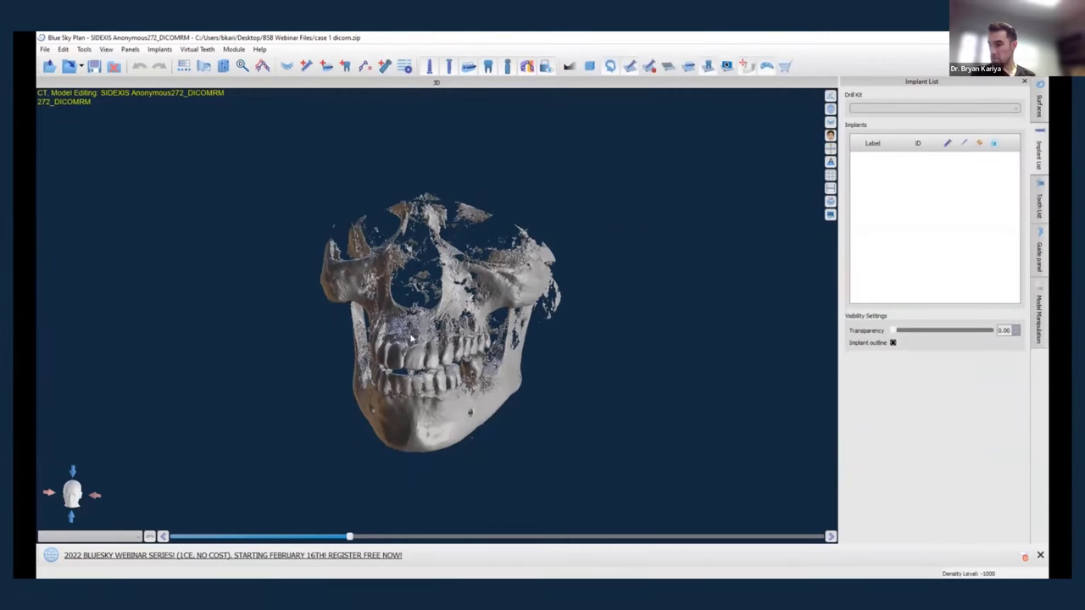
drag(417, 339, 378, 336)
Display the Brightness/Contrast panel alongside the 3D view.
click(106, 49)
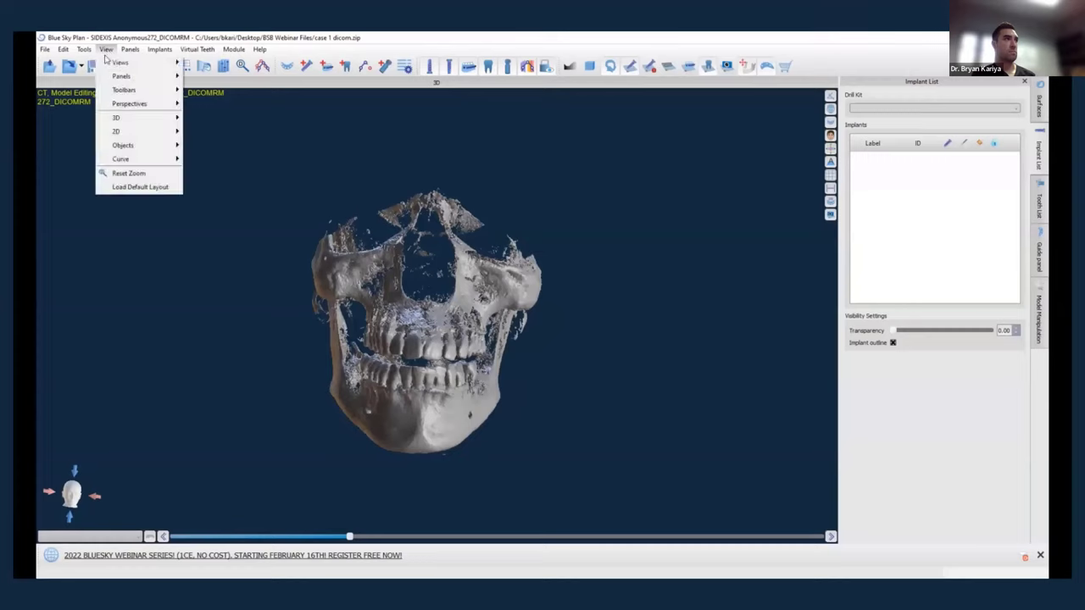
mouse_move(136, 75)
click(244, 77)
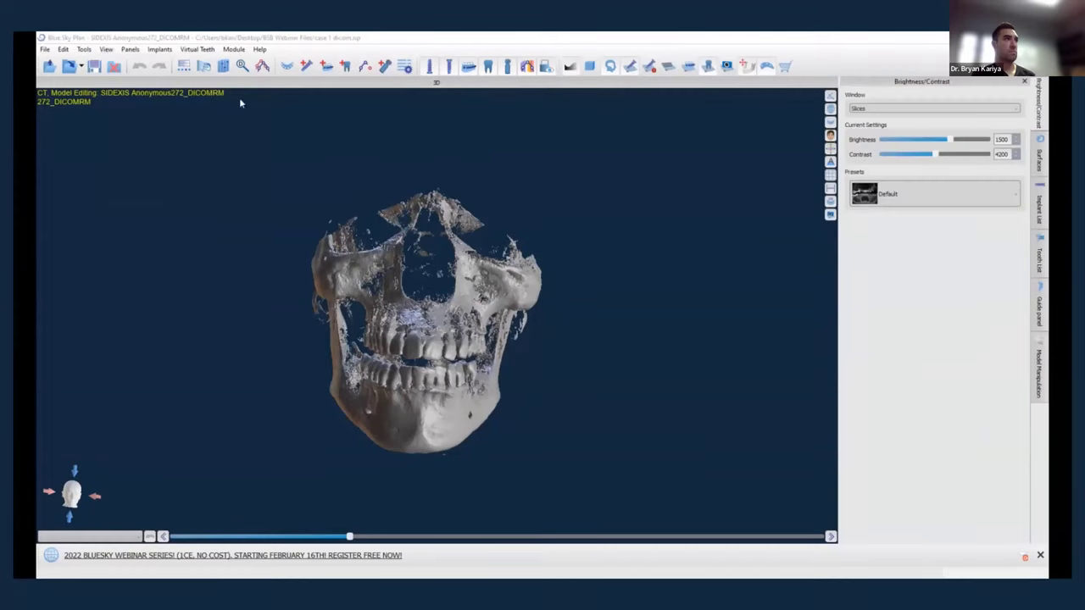
Change the workspace perspective to Implant Tangential 3 and inspect the skull from the side in the 3D view.
click(106, 50)
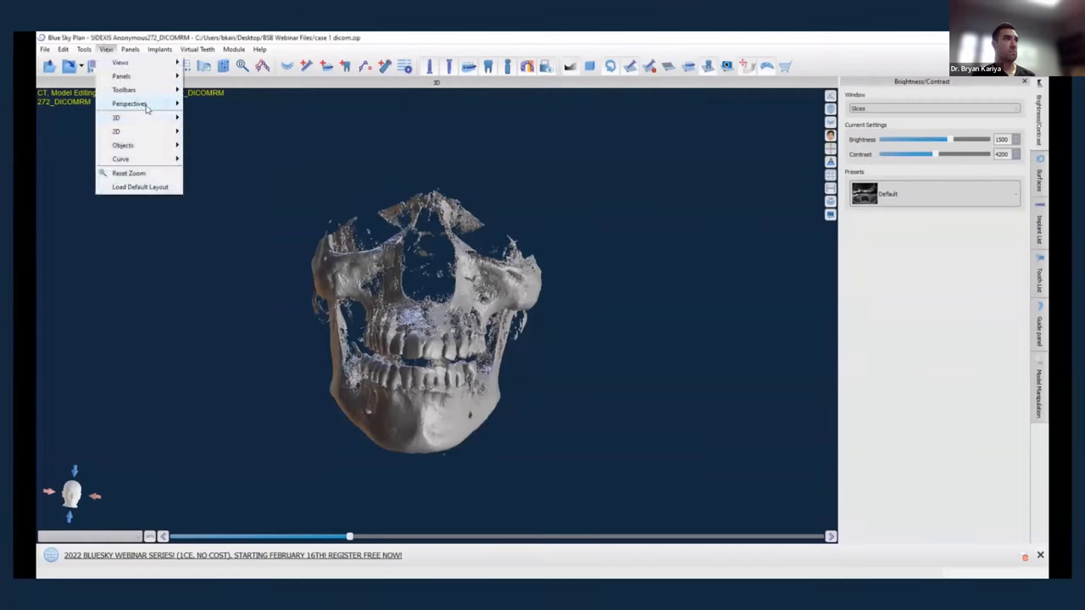
mouse_move(147, 107)
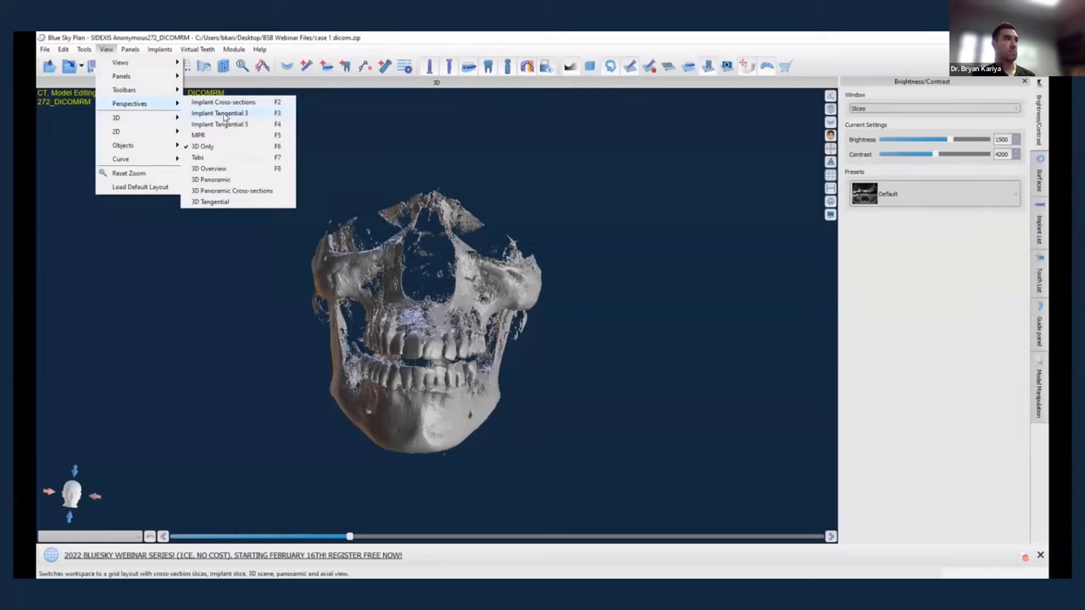
click(244, 117)
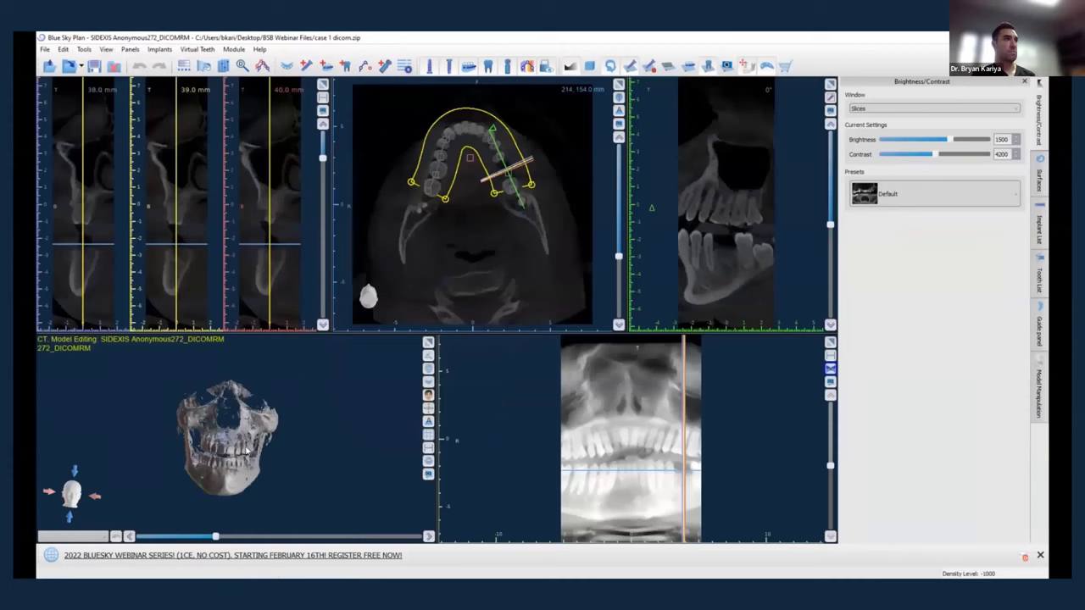
scroll(249, 451, up, 3)
drag(248, 454, 398, 464)
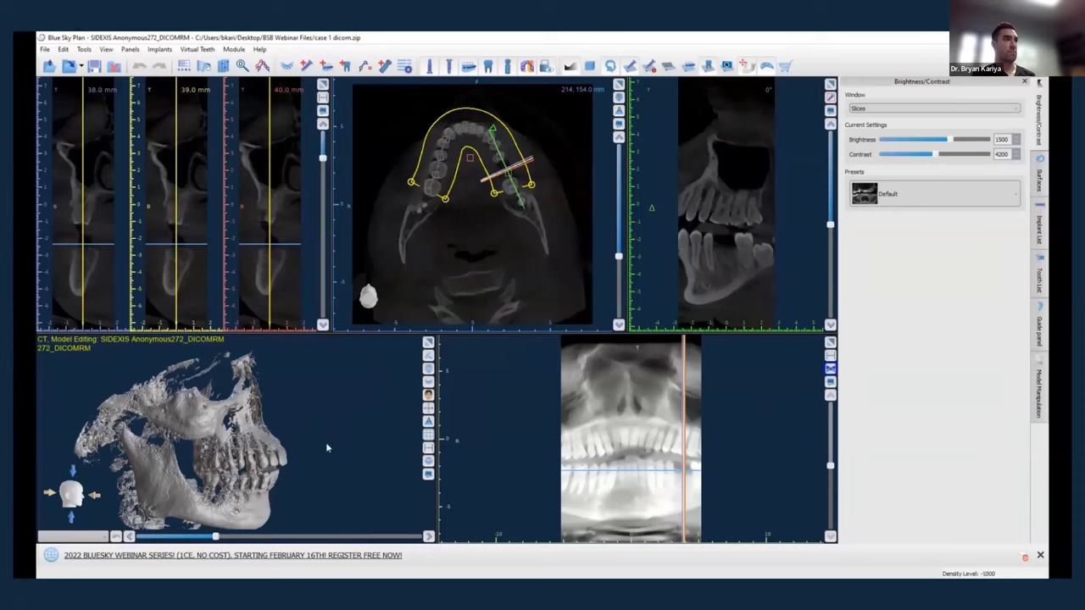
Change the workspace perspective to Implant Tangential 5.
click(106, 49)
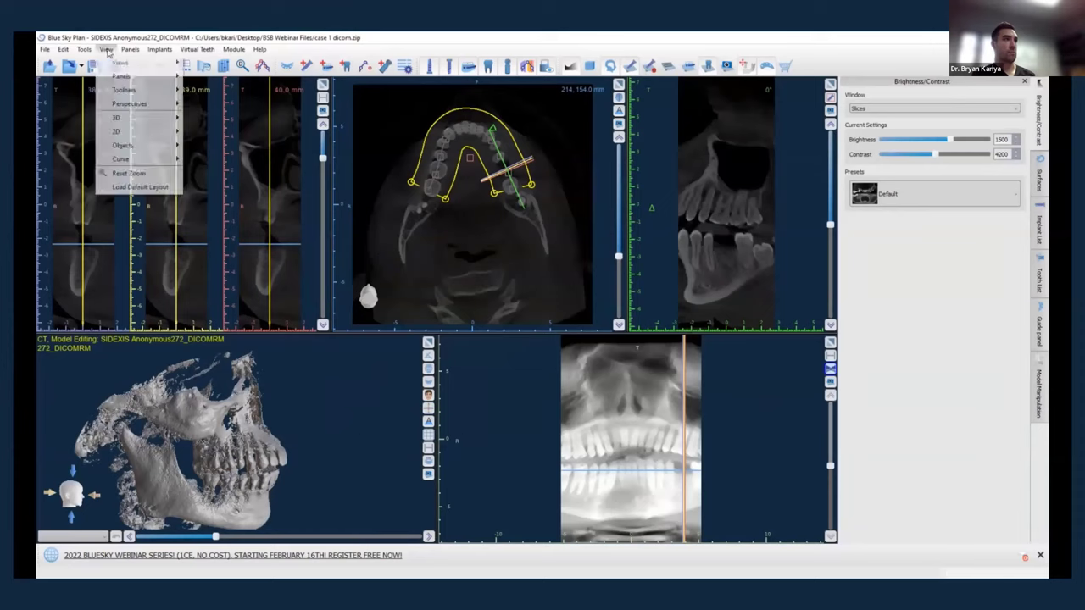
mouse_move(120, 105)
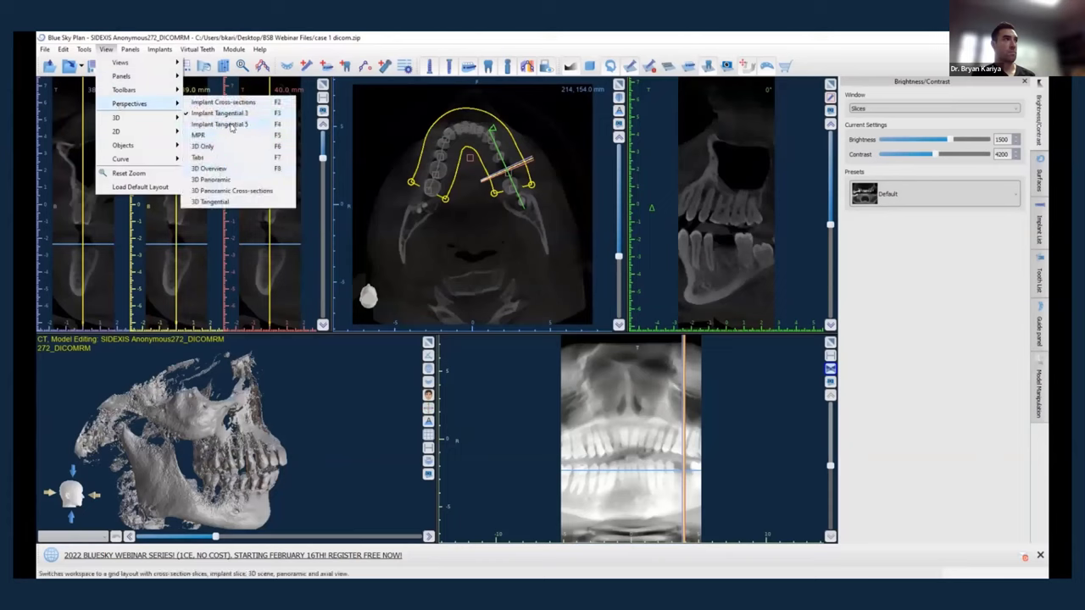
click(232, 125)
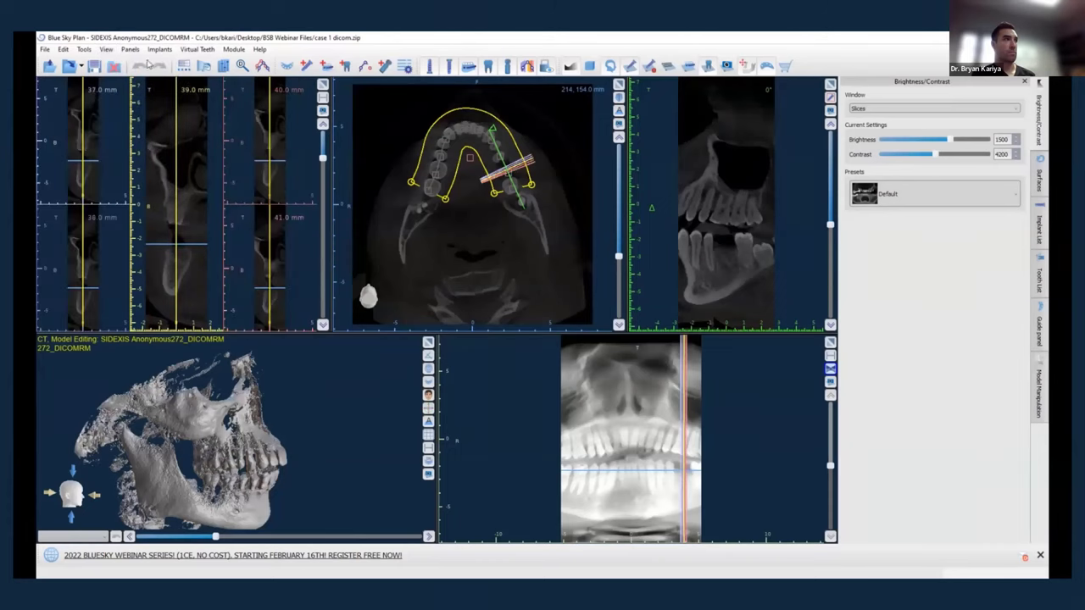
Change the workspace perspective back to Implant Tangential 3.
click(109, 51)
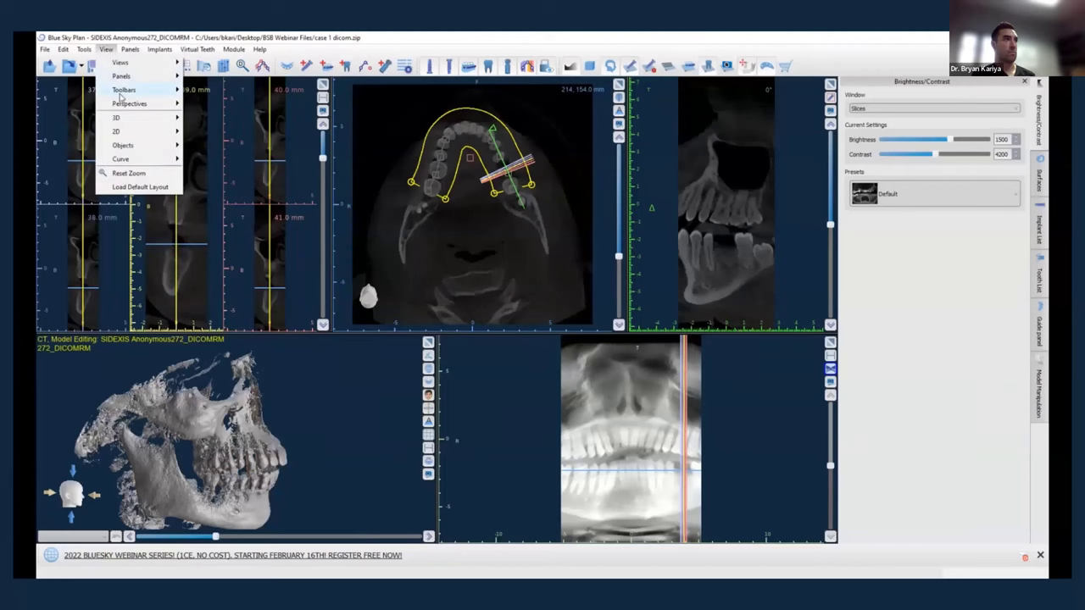
mouse_move(161, 104)
click(206, 103)
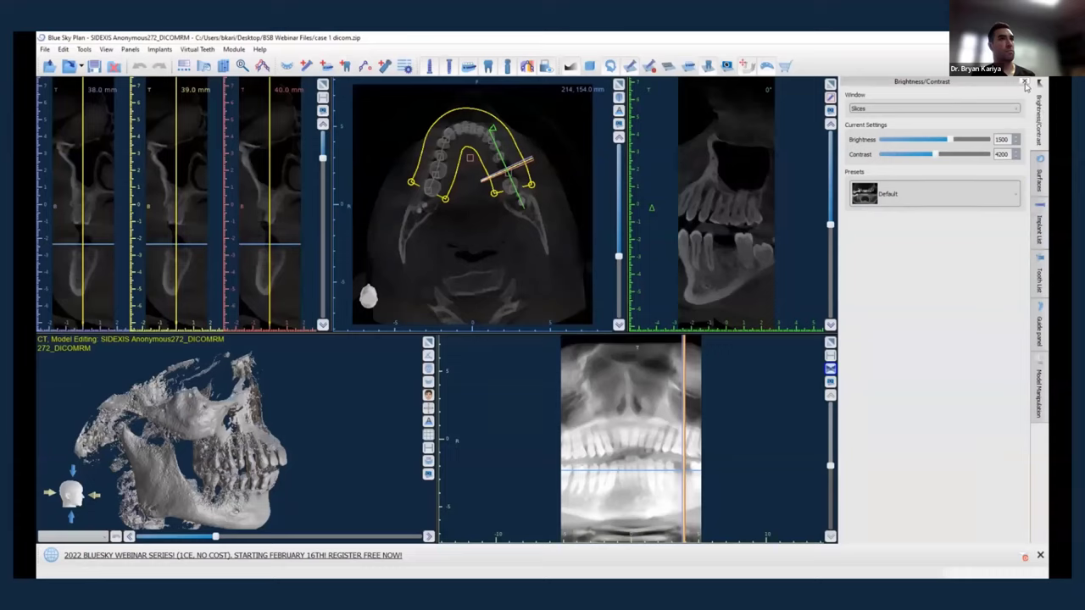
Close all docked panels beside the slice views, including Brightness/Contrast and Tooth List, and turn the skull slightly in the 3D view.
click(1024, 82)
click(1025, 82)
click(1024, 83)
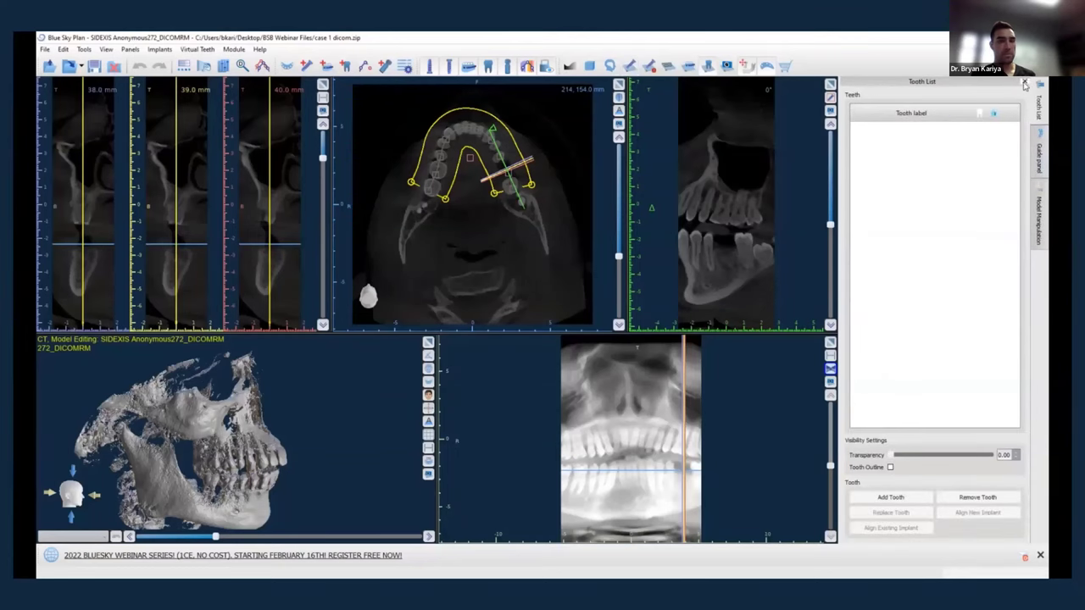
click(1024, 82)
click(1025, 82)
click(1040, 82)
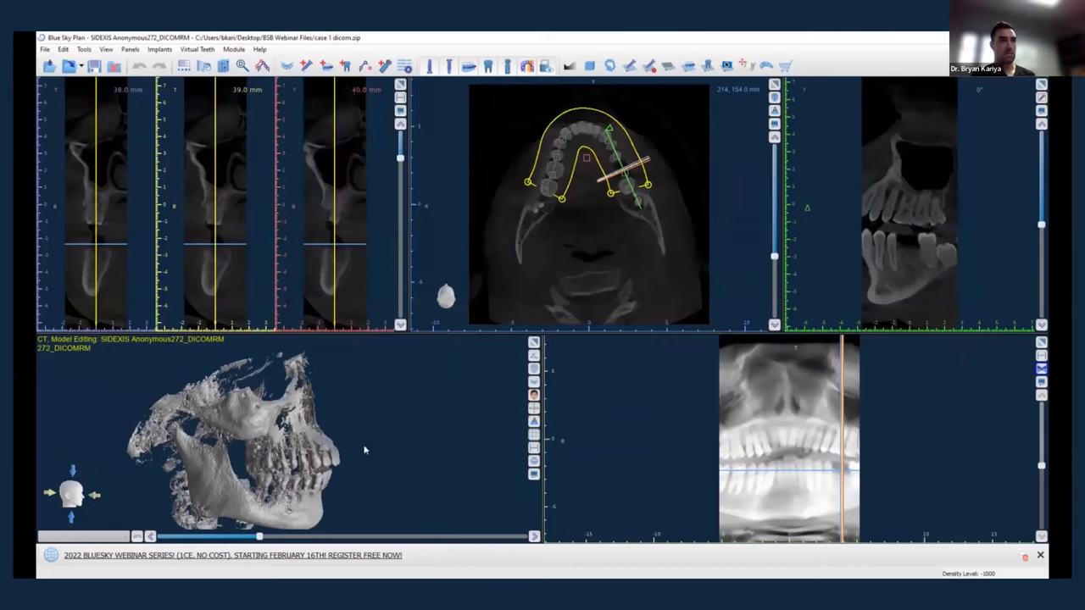
drag(364, 450, 333, 456)
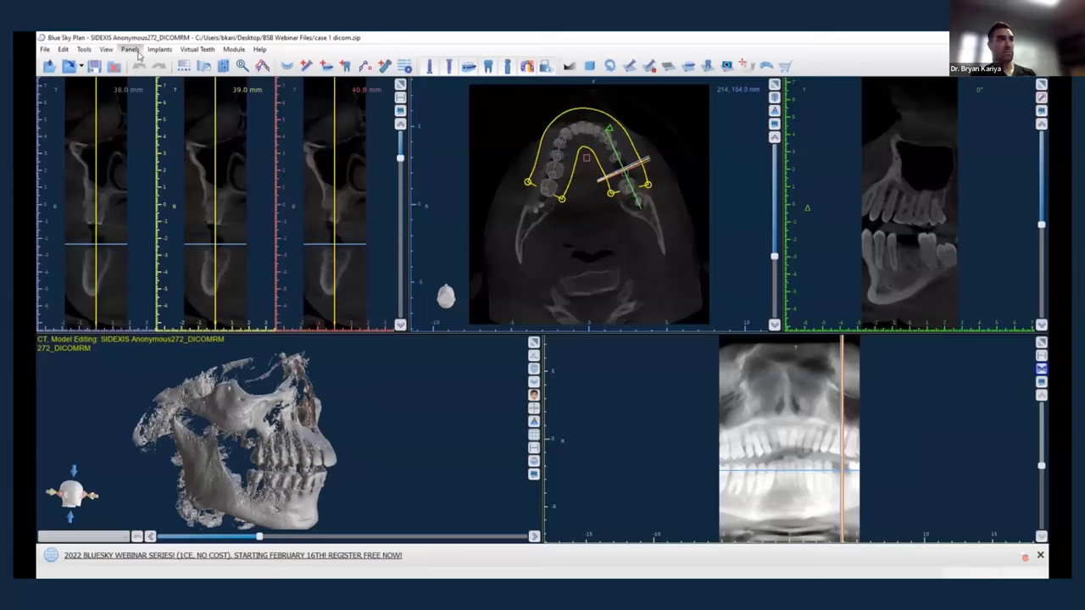
Display the Nerve List, Implant List and Surfaces panels beside the slice views.
click(131, 49)
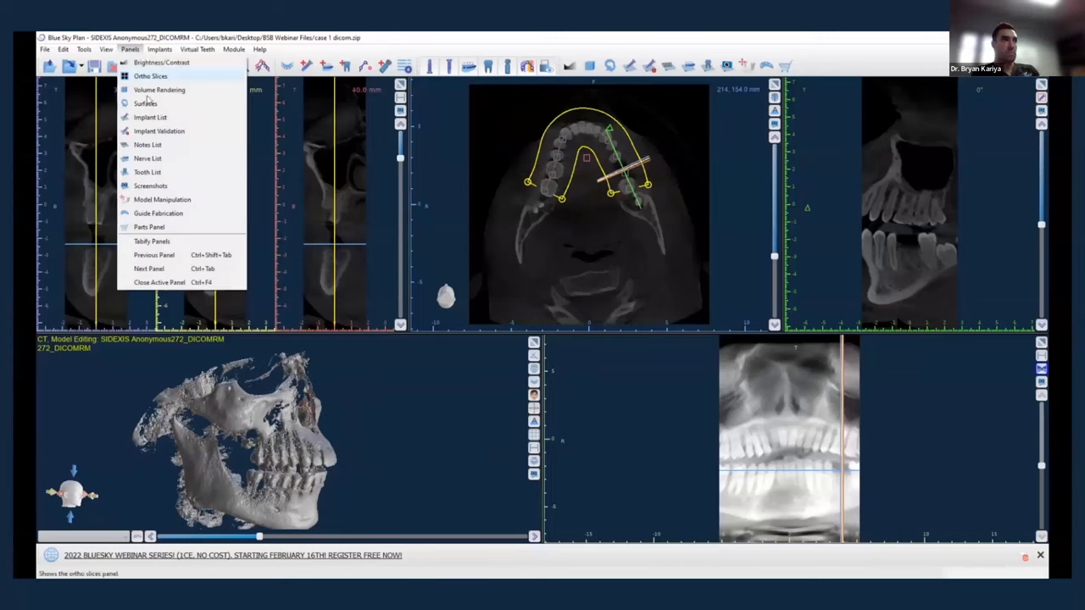
click(149, 159)
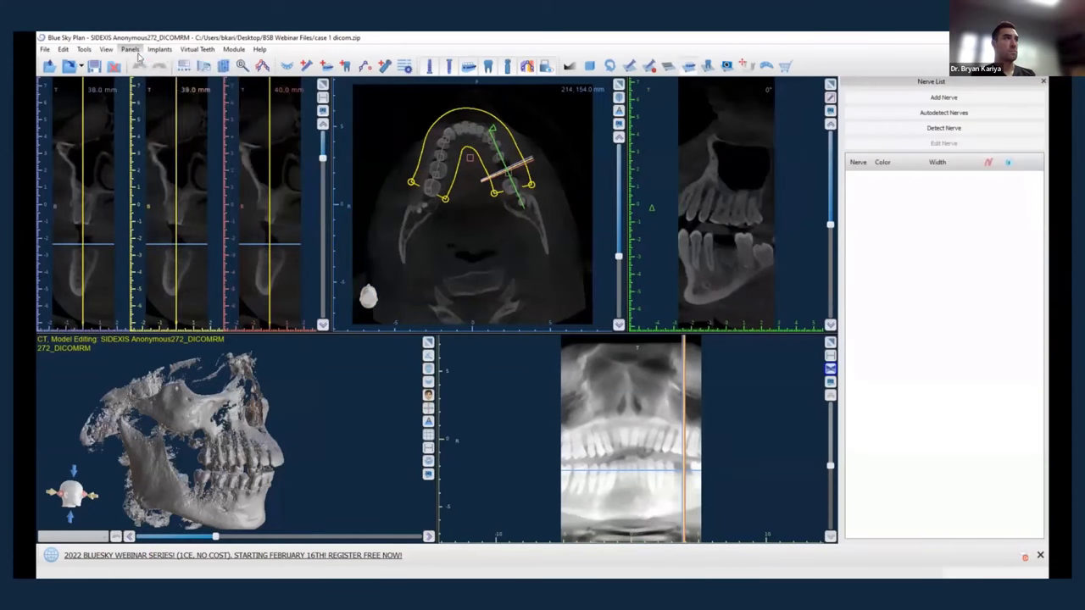
click(130, 49)
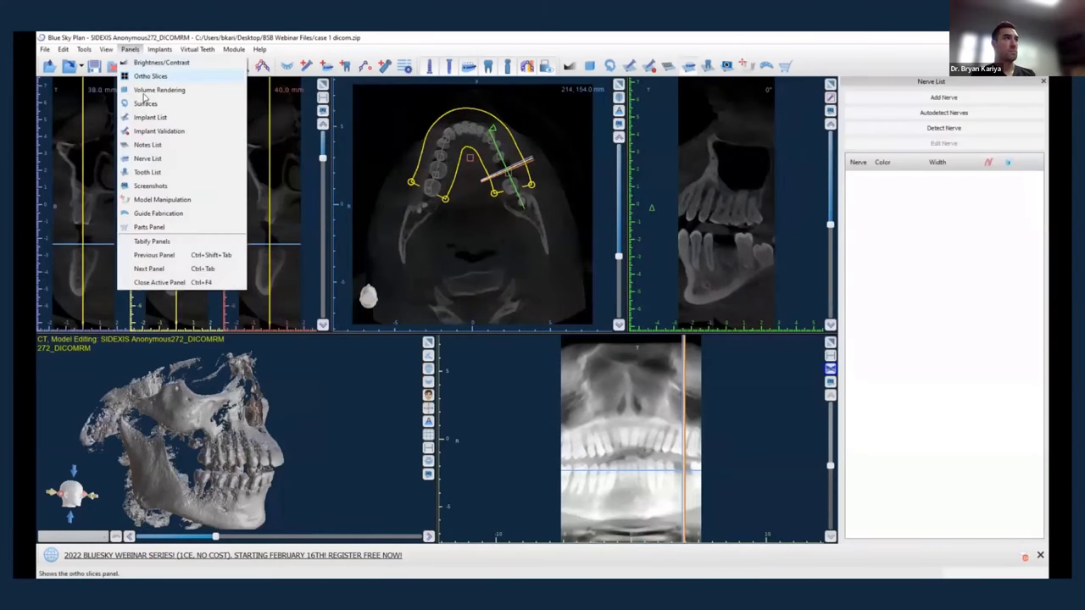
click(150, 117)
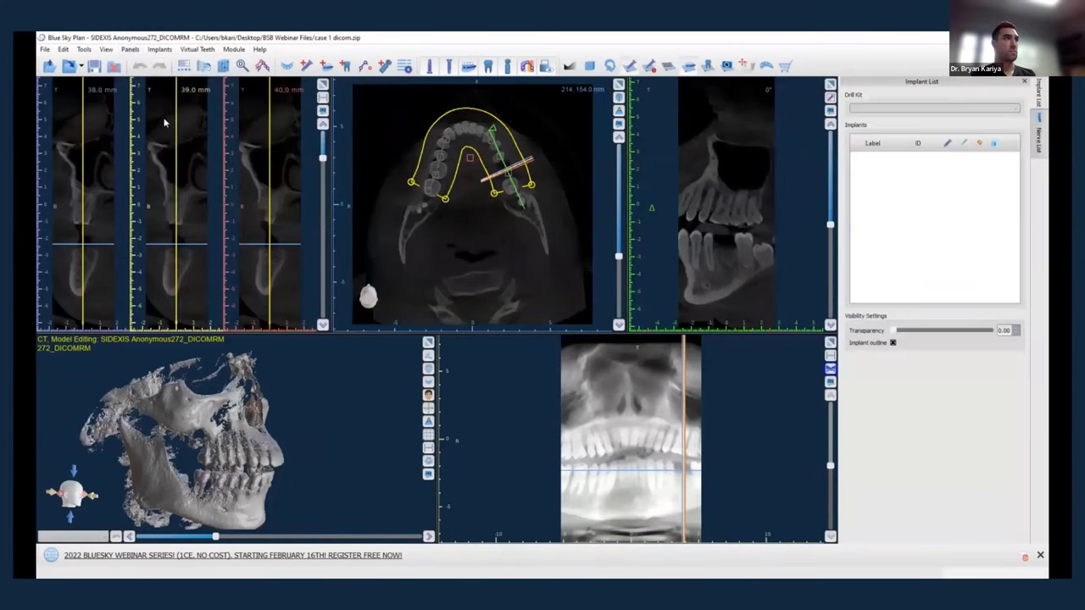
click(130, 49)
click(149, 103)
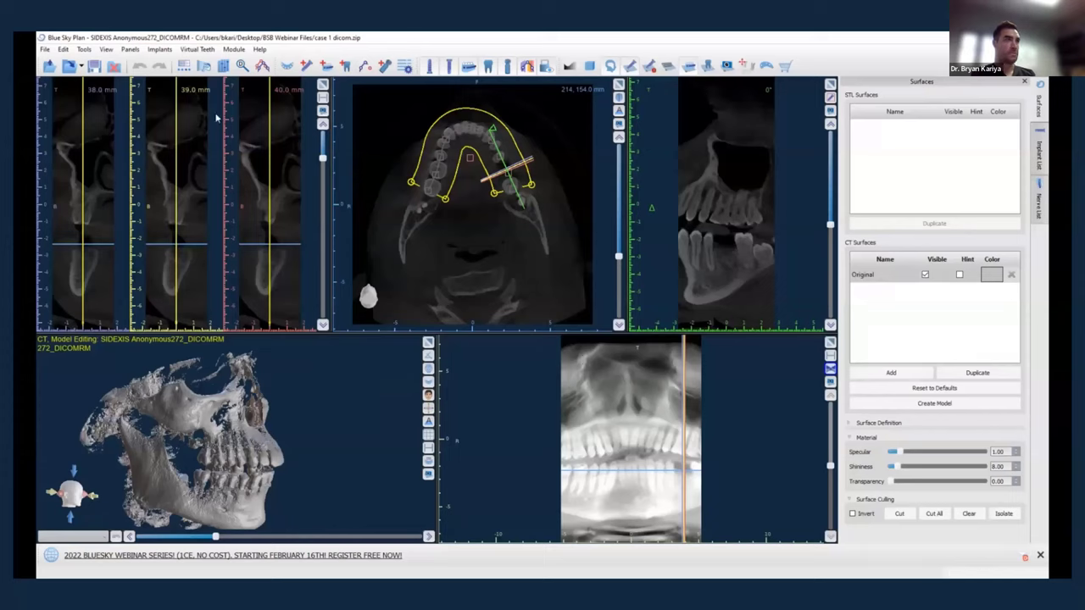
click(130, 49)
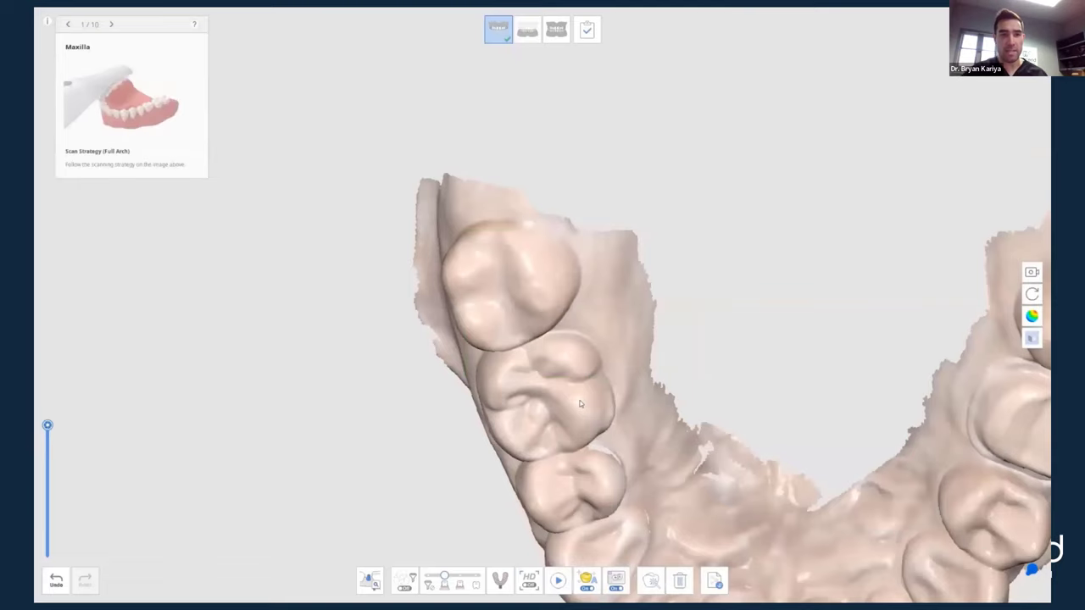
In the intraoral scanning software, review the mandible and occlusion scans and proceed to the final stage.
click(523, 31)
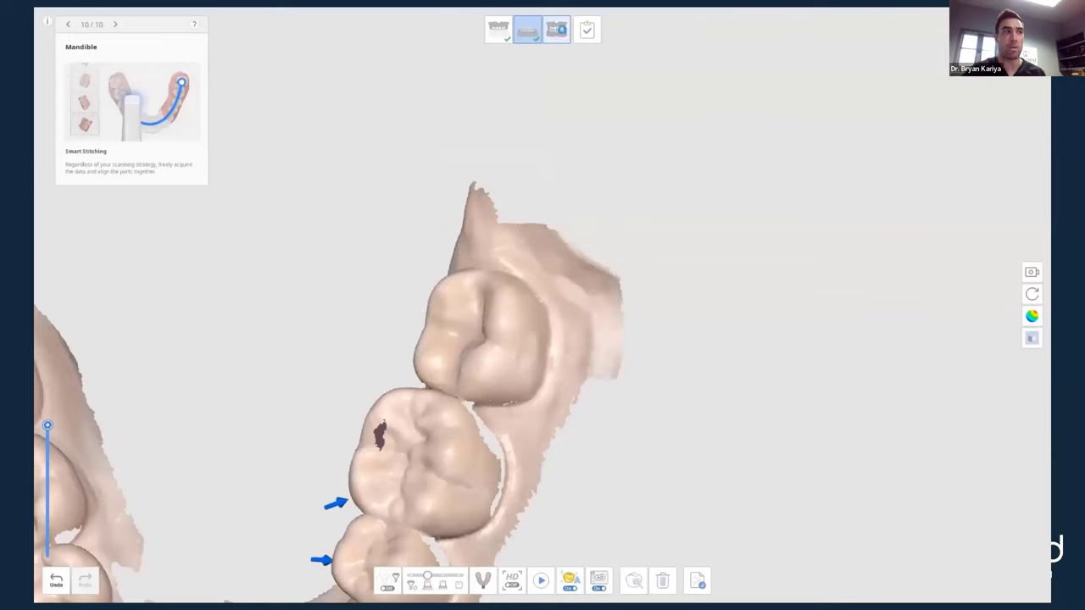
click(563, 31)
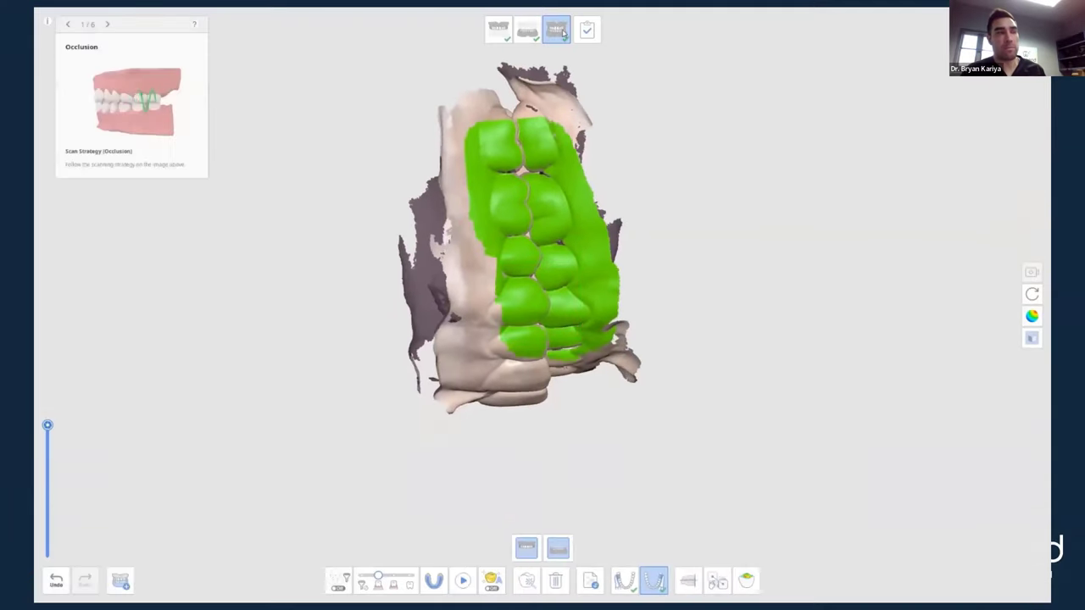
click(586, 31)
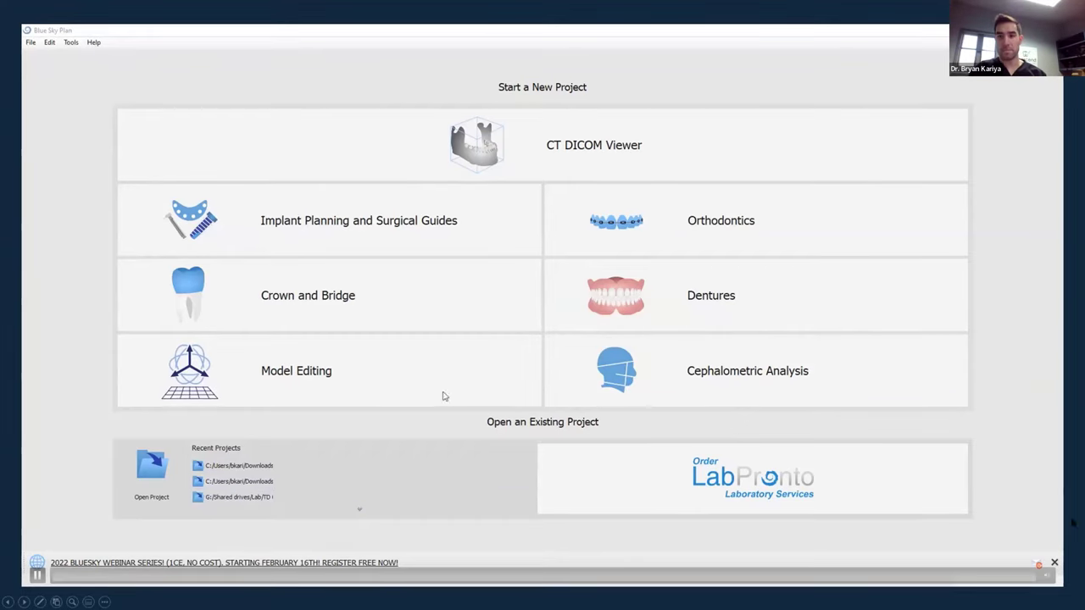
Switch to Blue Sky Plan and start a new Crown and Bridge project for a Conventional Crown.
click(413, 311)
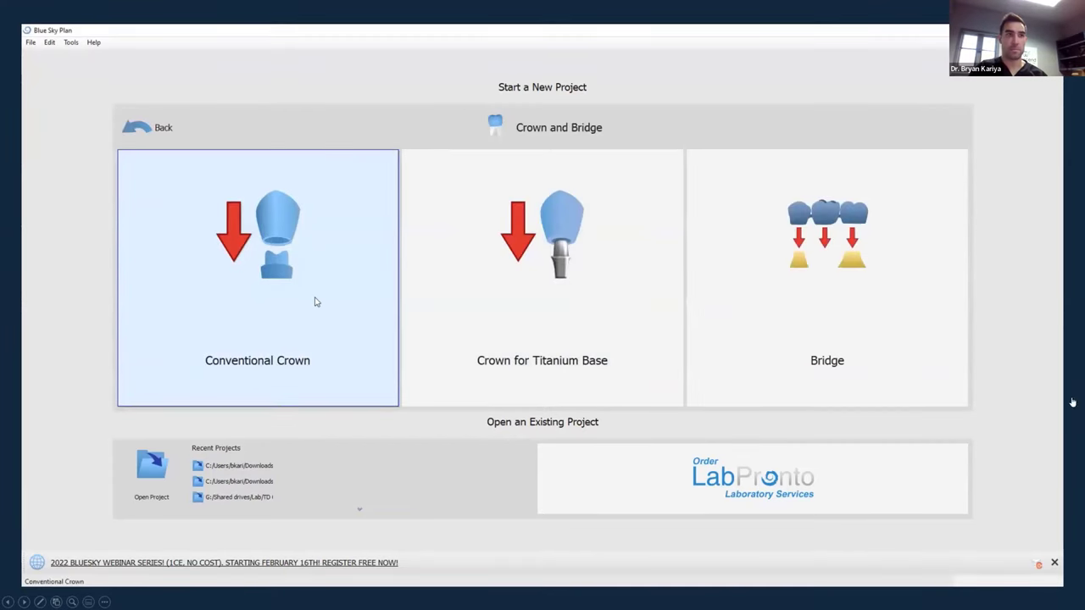
click(148, 127)
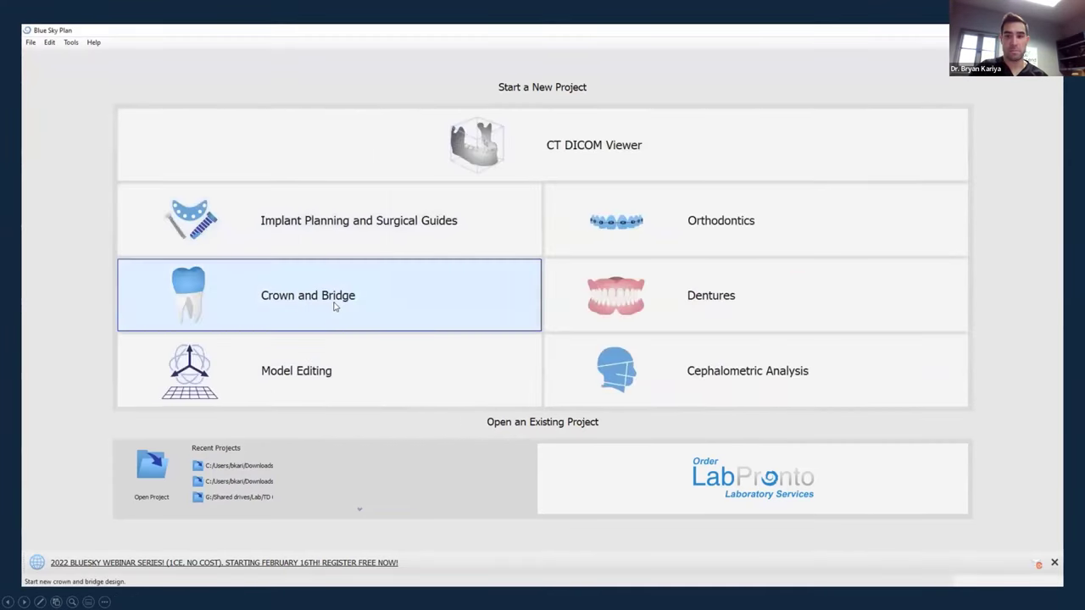
click(334, 308)
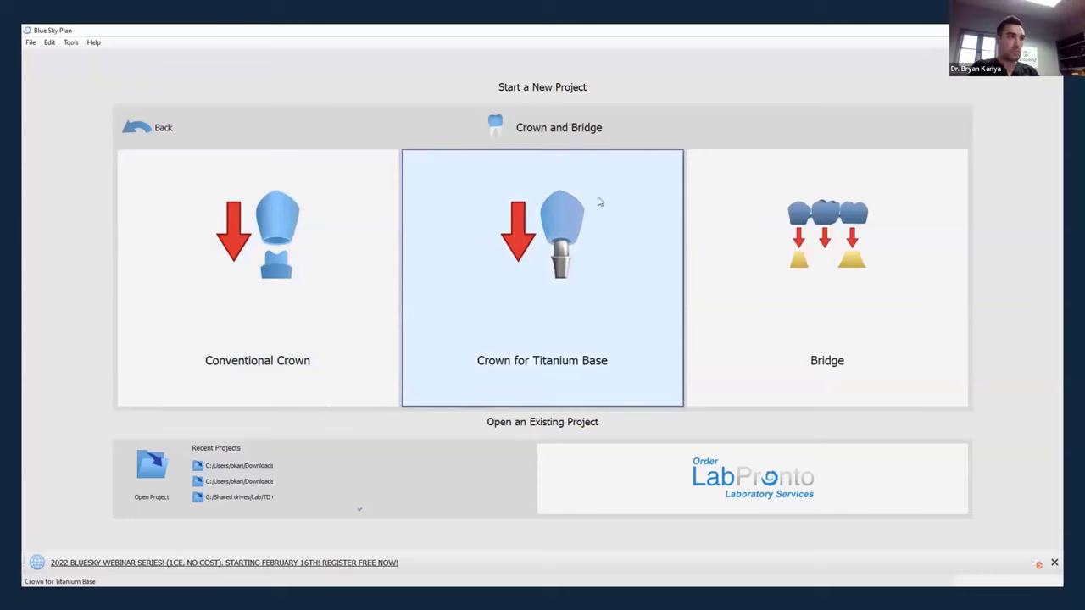
click(260, 308)
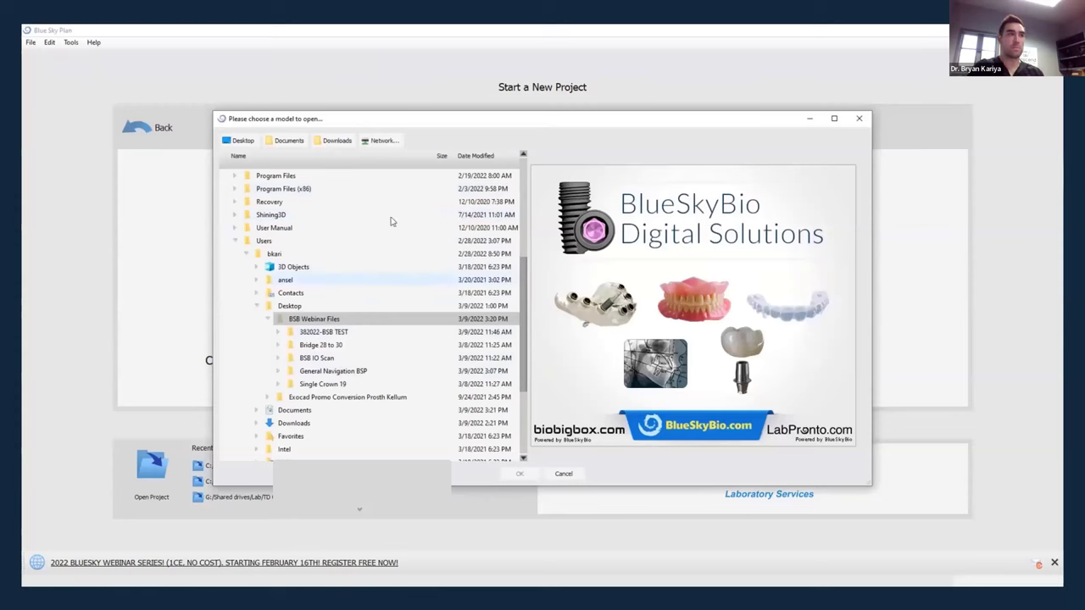
Load the Antagonist Upper and lower jaw STL models together from the Single Crown 19 folder in BSB Webinar Files.
click(382, 148)
click(382, 150)
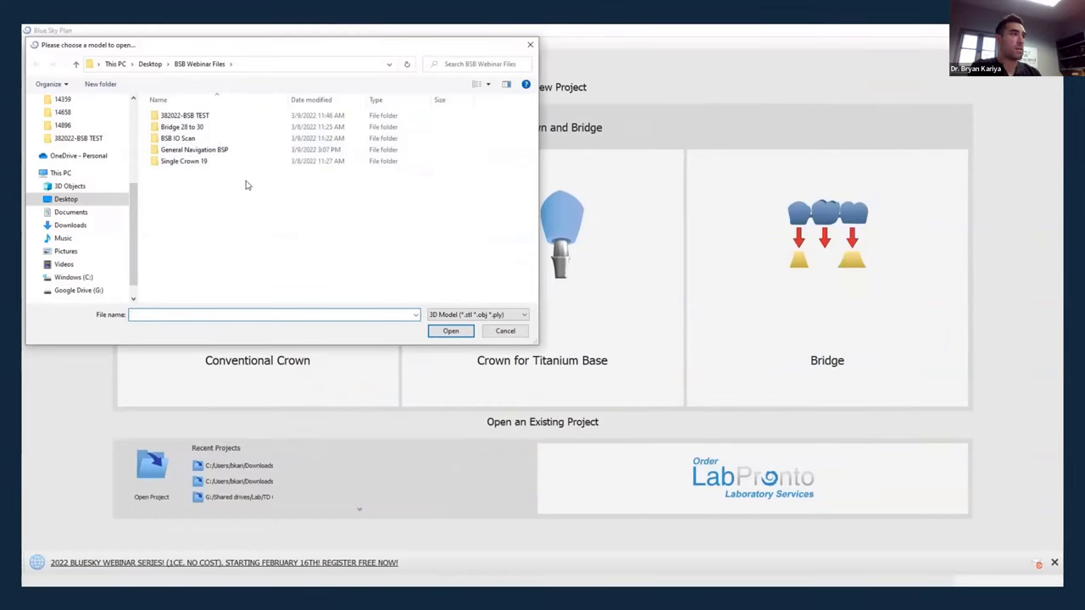
double_click(185, 161)
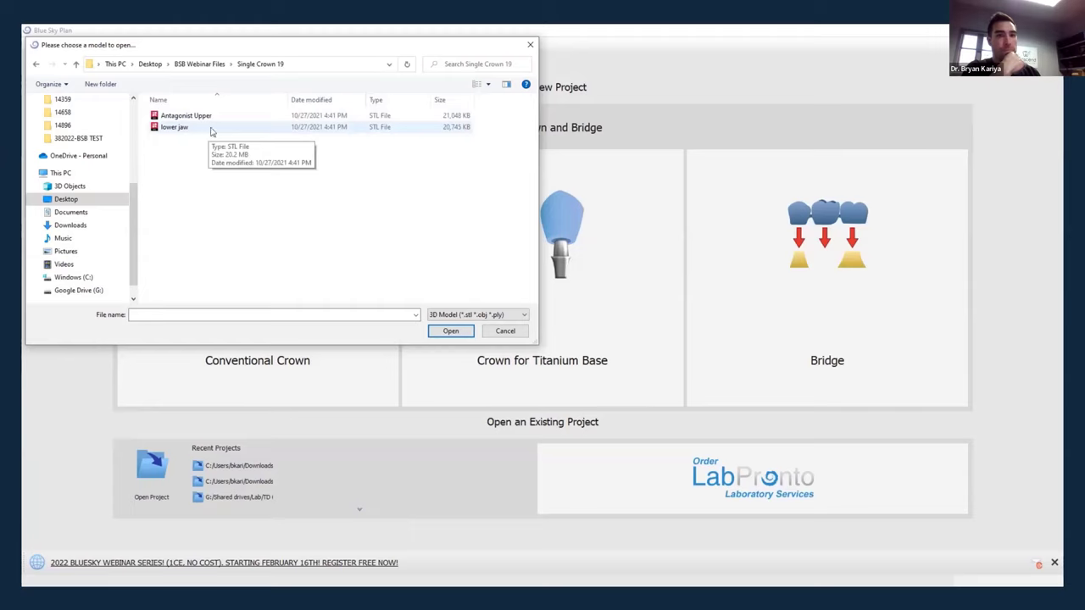
click(212, 129)
key(ctrl+a)
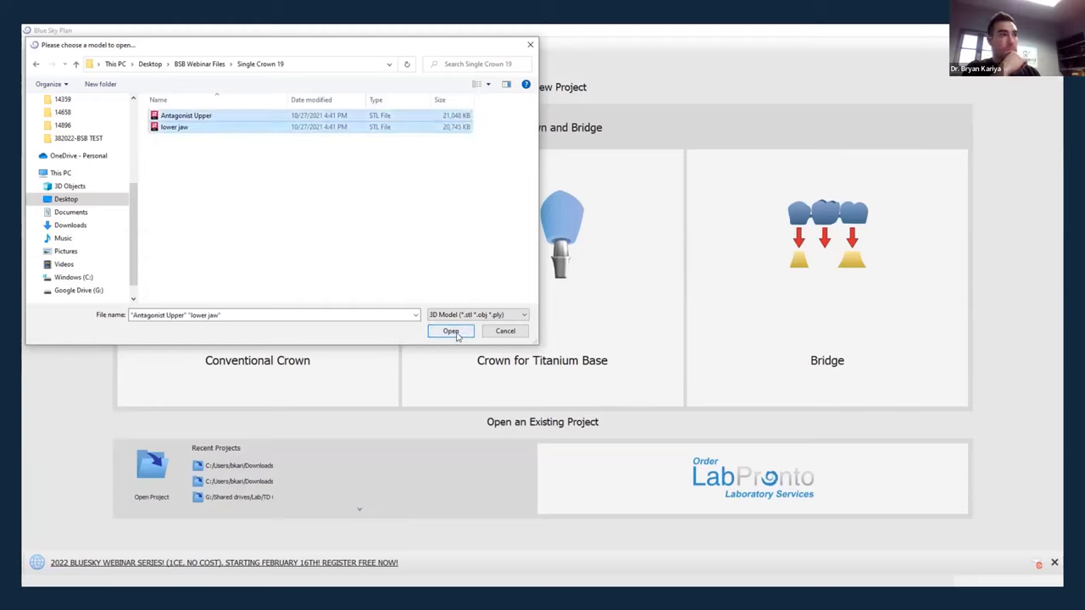
click(225, 132)
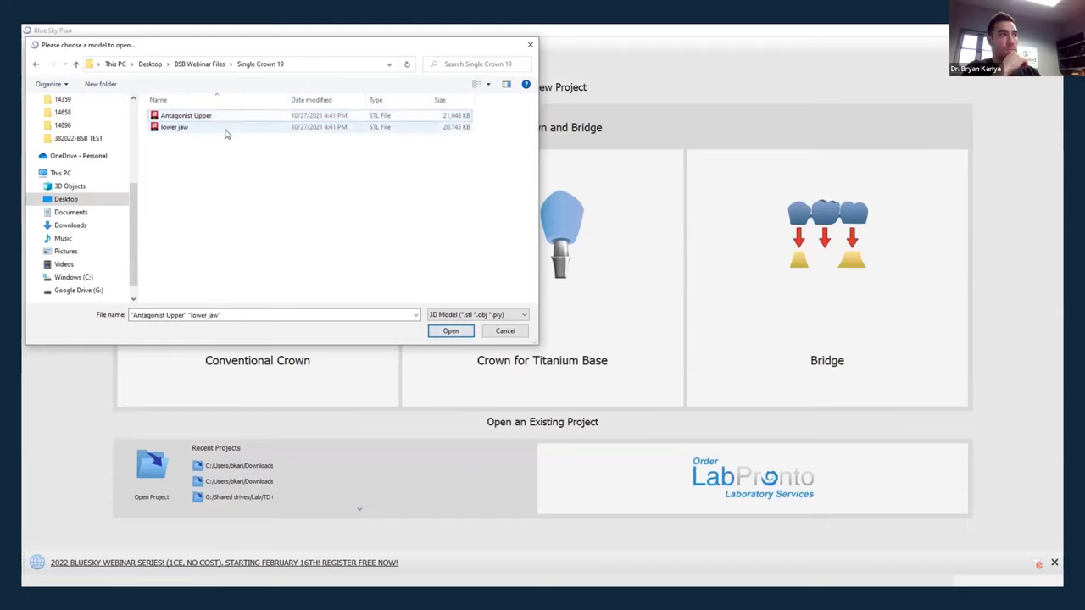
ctrl+click(233, 120)
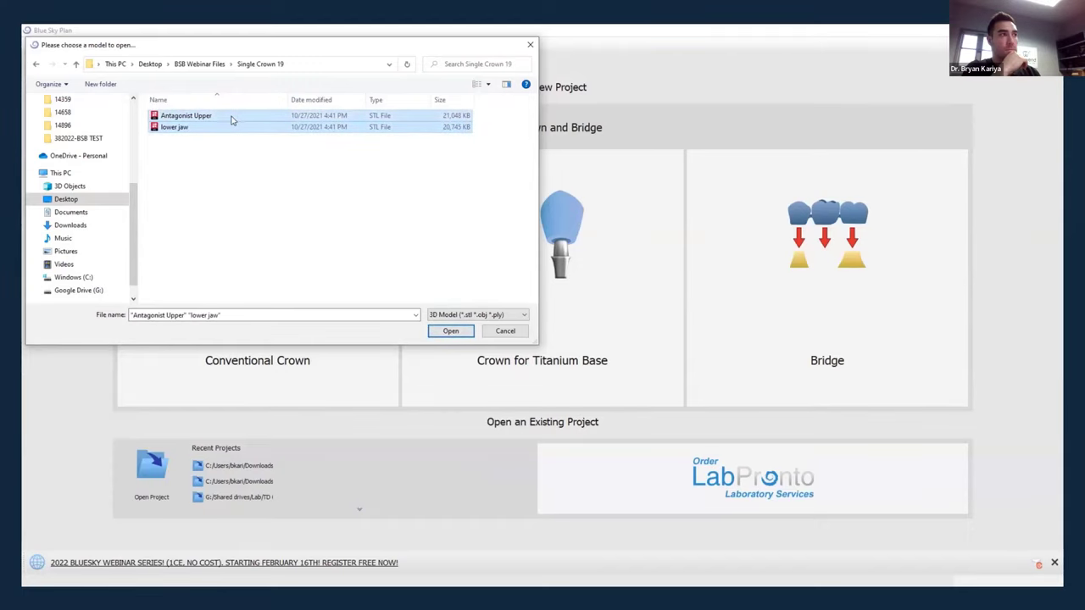
click(450, 333)
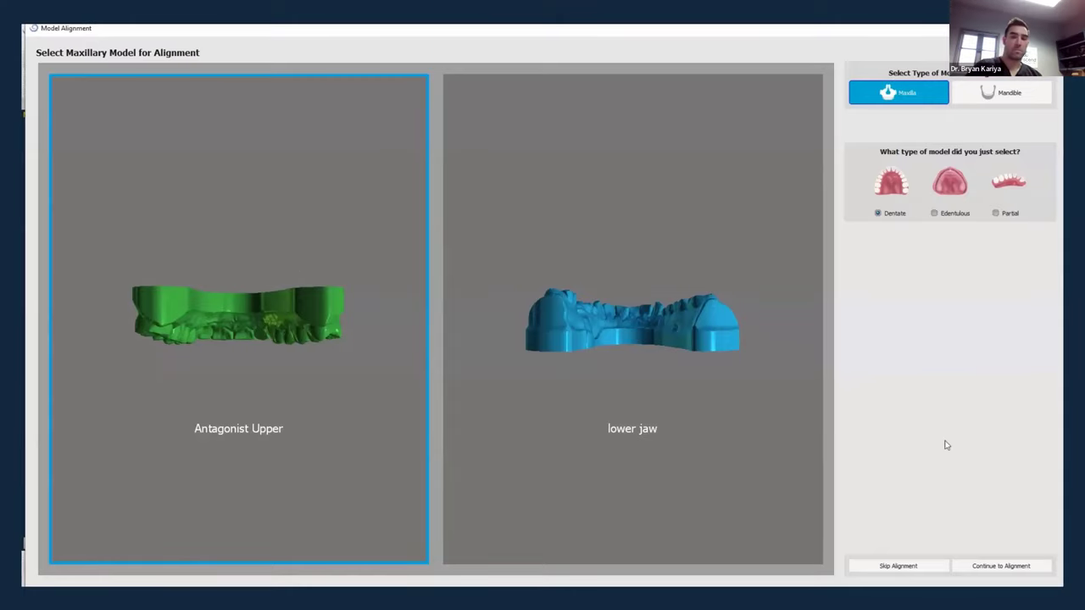
Continue to alignment with Antagonist Upper as the dentate maxilla and mark three occlusal points: the rearmost molar on each side and the incisal midline.
click(1001, 566)
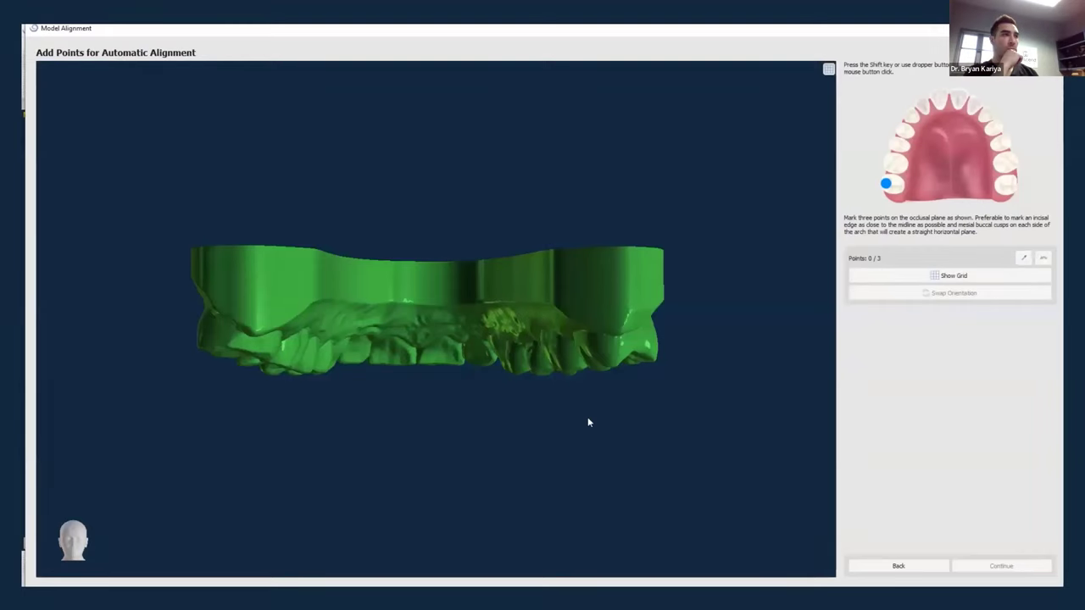
drag(412, 472, 402, 134)
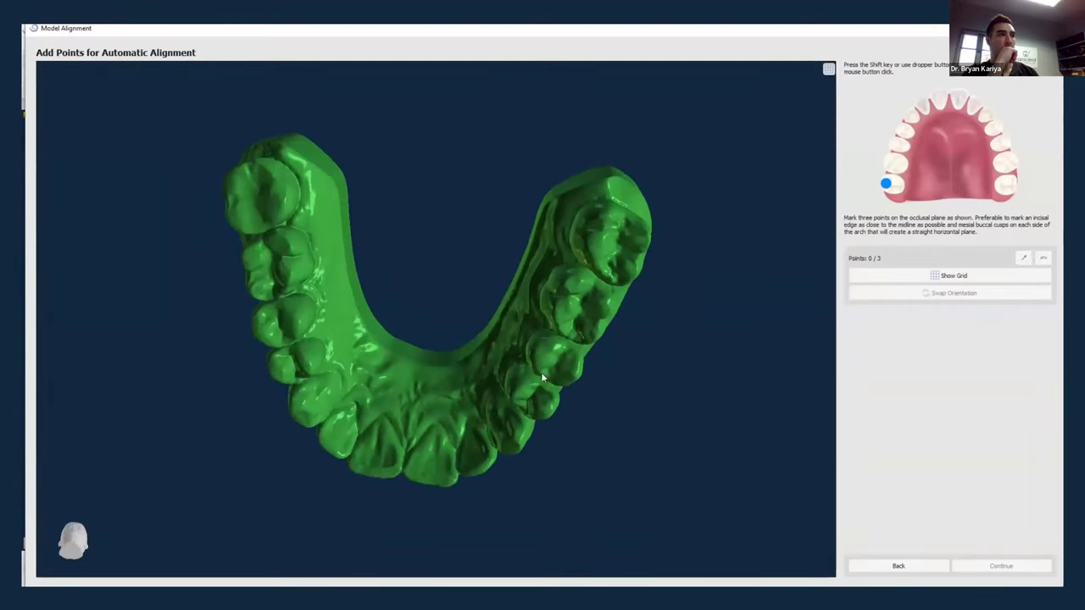
drag(540, 372, 552, 314)
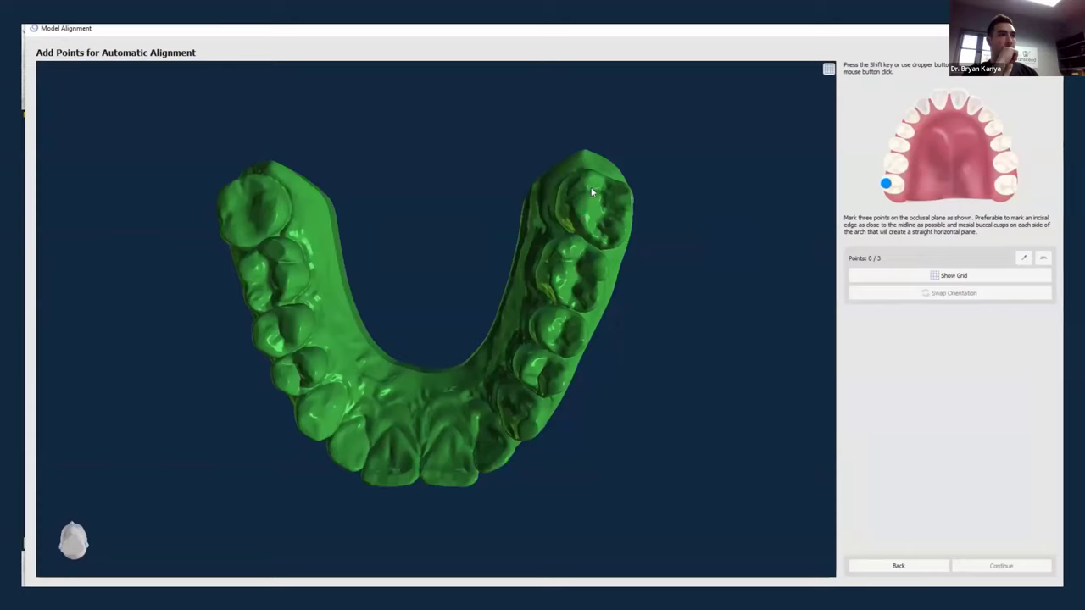
key(shift)
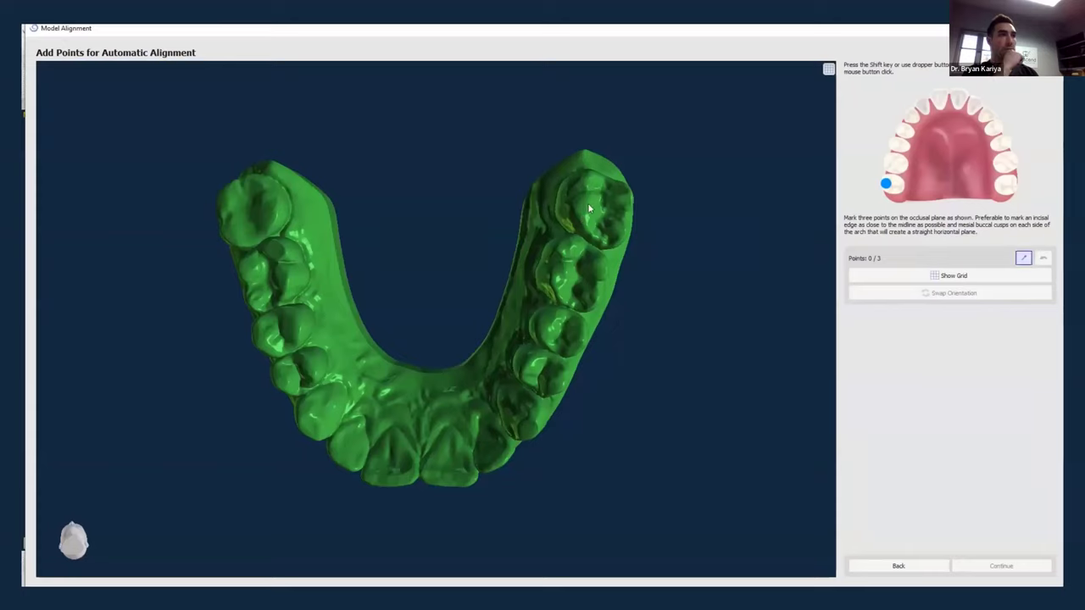
click(587, 203)
key(shift)
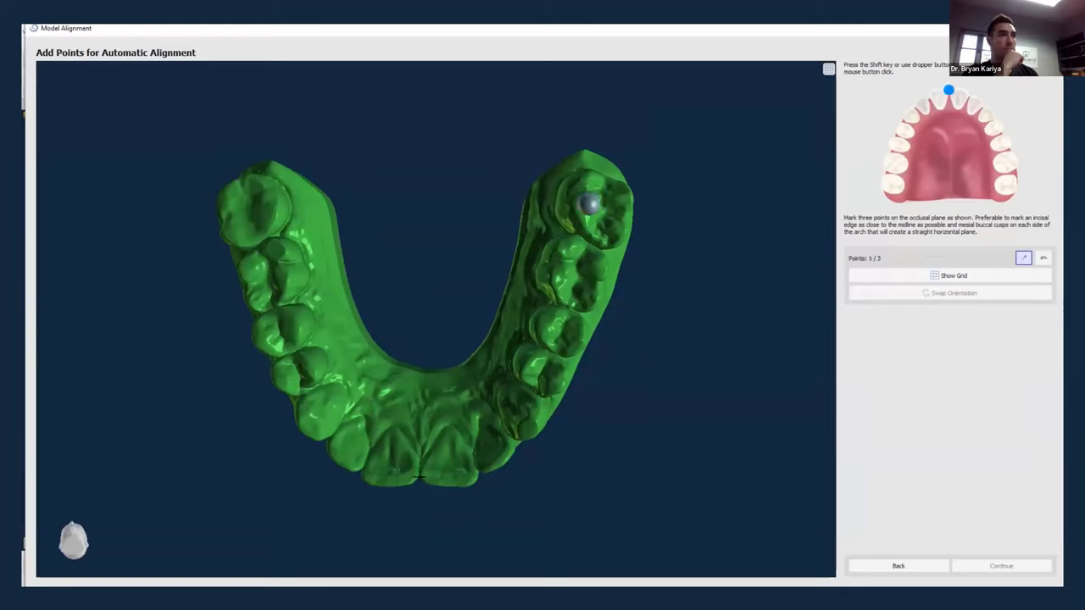
click(419, 476)
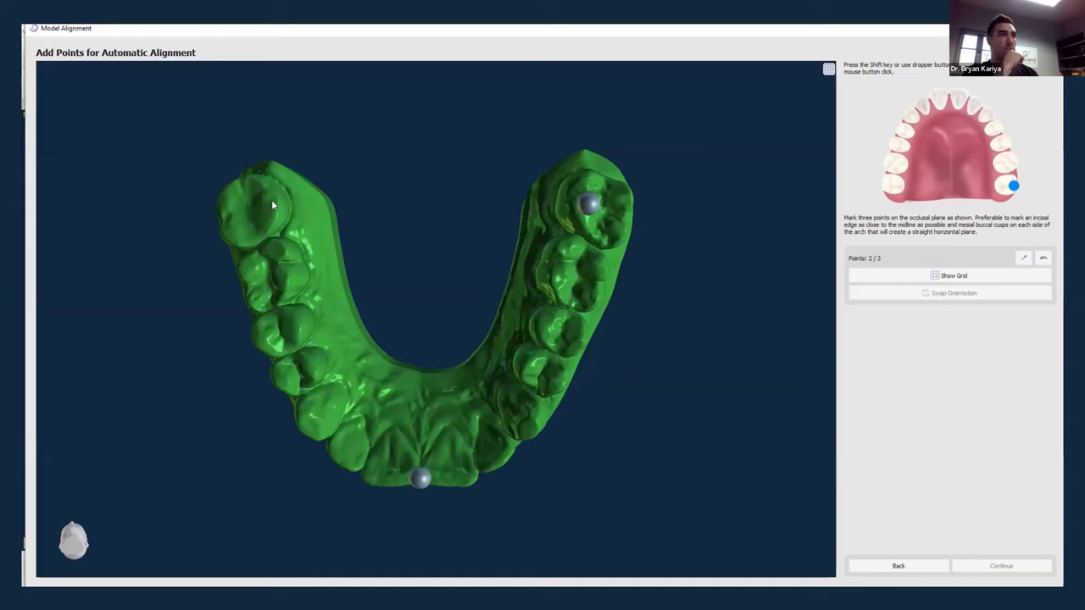
key(shift)
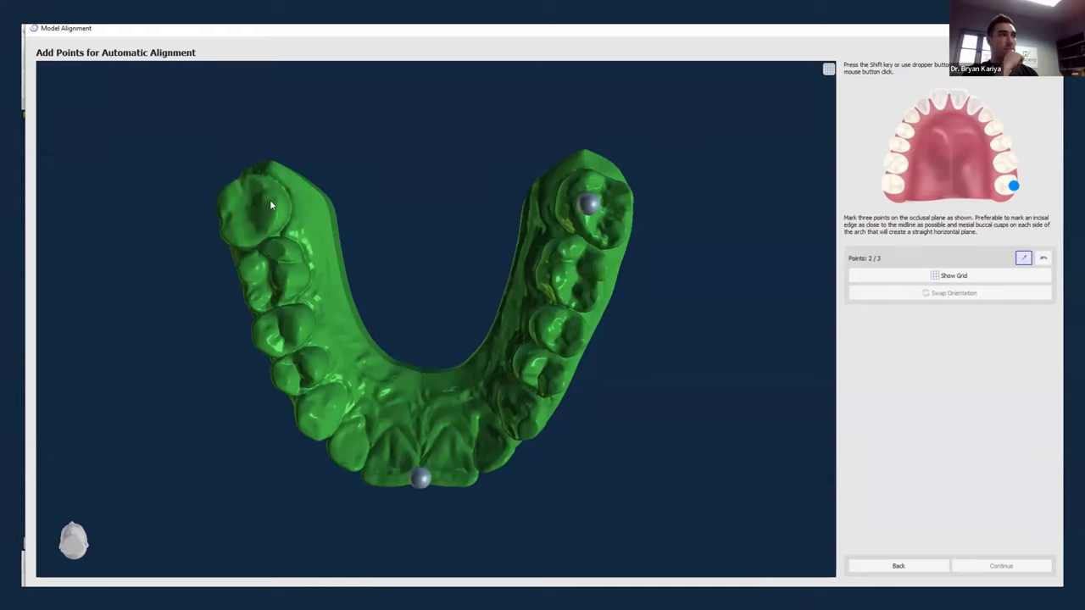
click(269, 200)
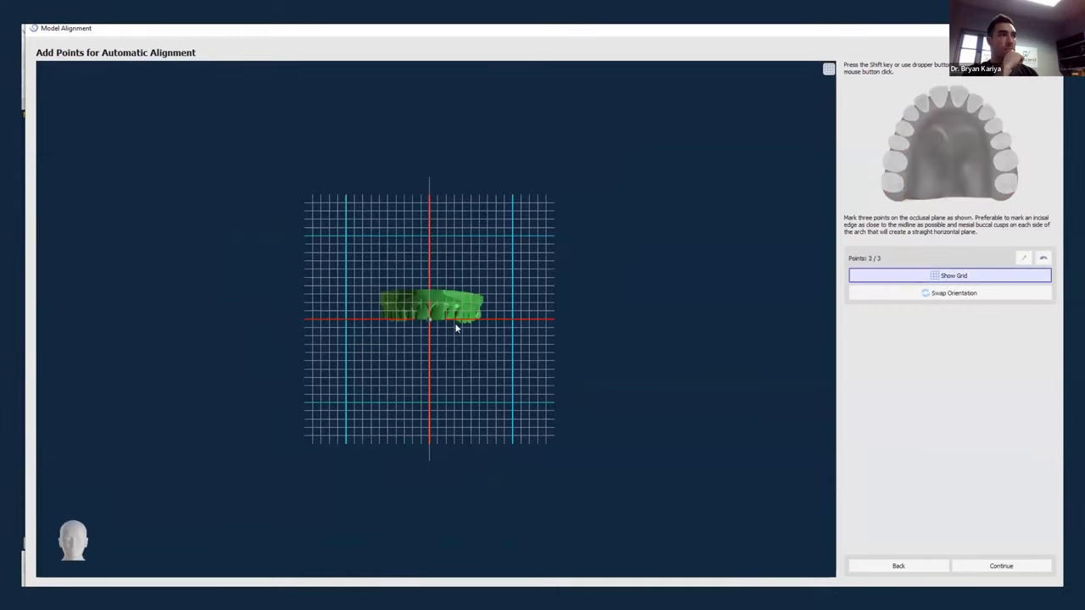
Check the upper model's orientation against the alignment grid from the front and the side.
scroll(451, 344, up, 3)
scroll(449, 343, up, 3)
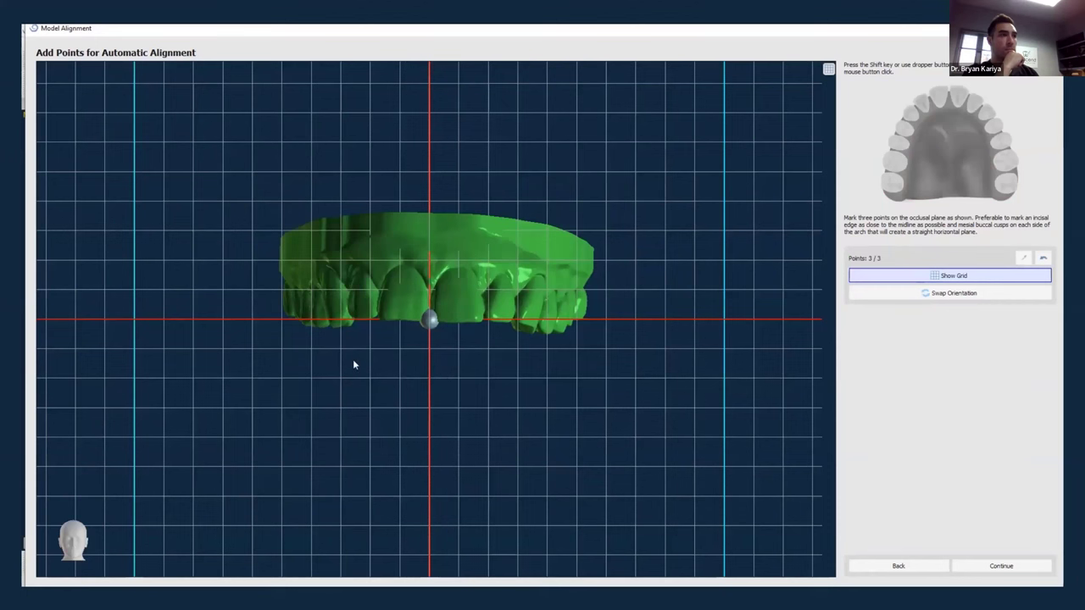
drag(354, 363, 375, 401)
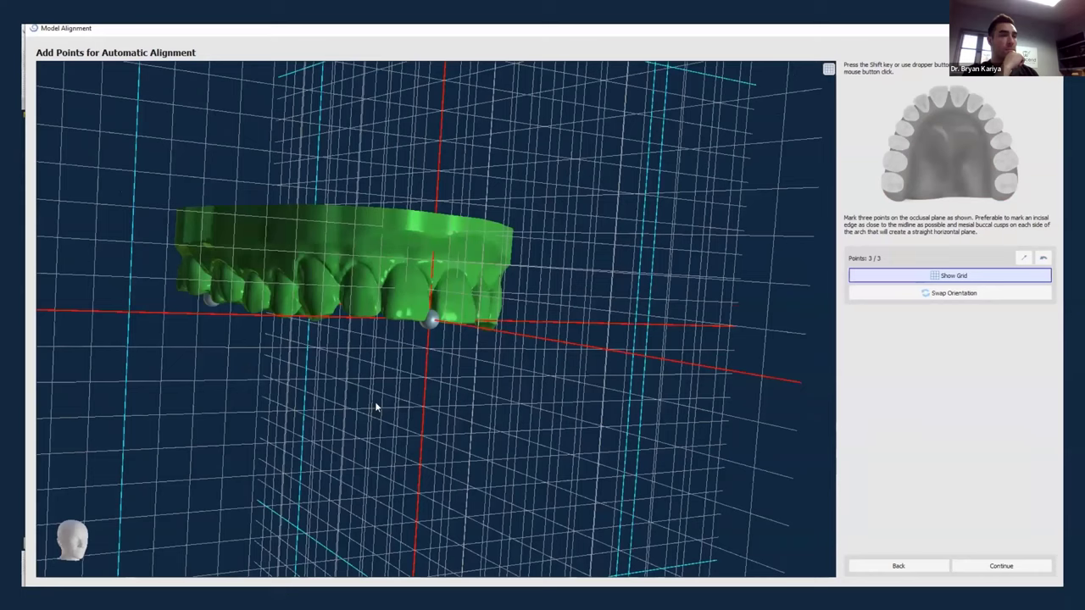
drag(376, 406, 743, 456)
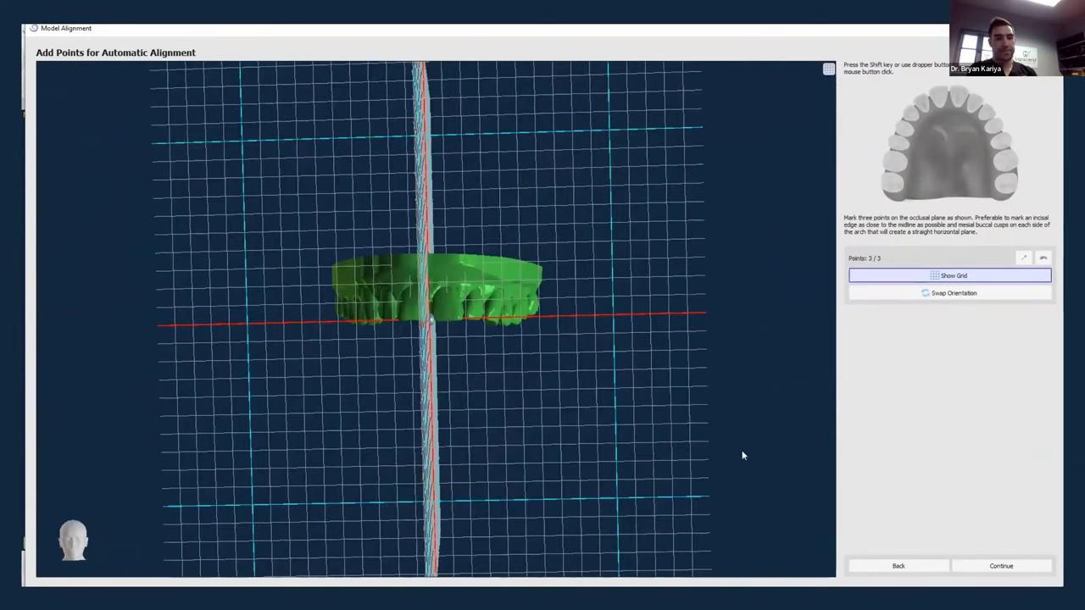
Accept the automatic alignment without manual refinement, finish it, and view the two jaws from the front and side.
click(1001, 565)
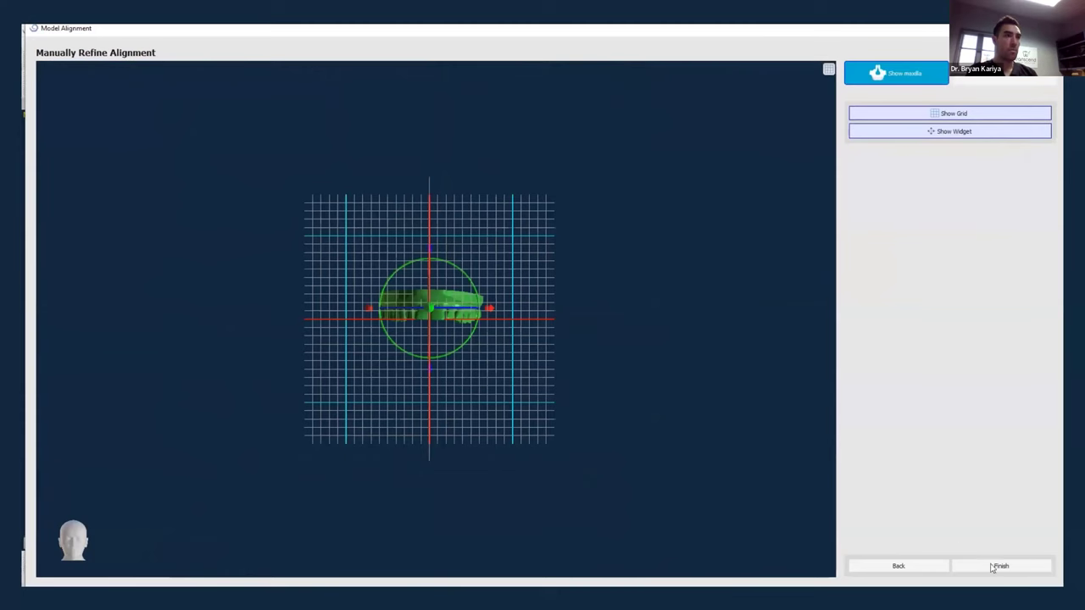
click(992, 568)
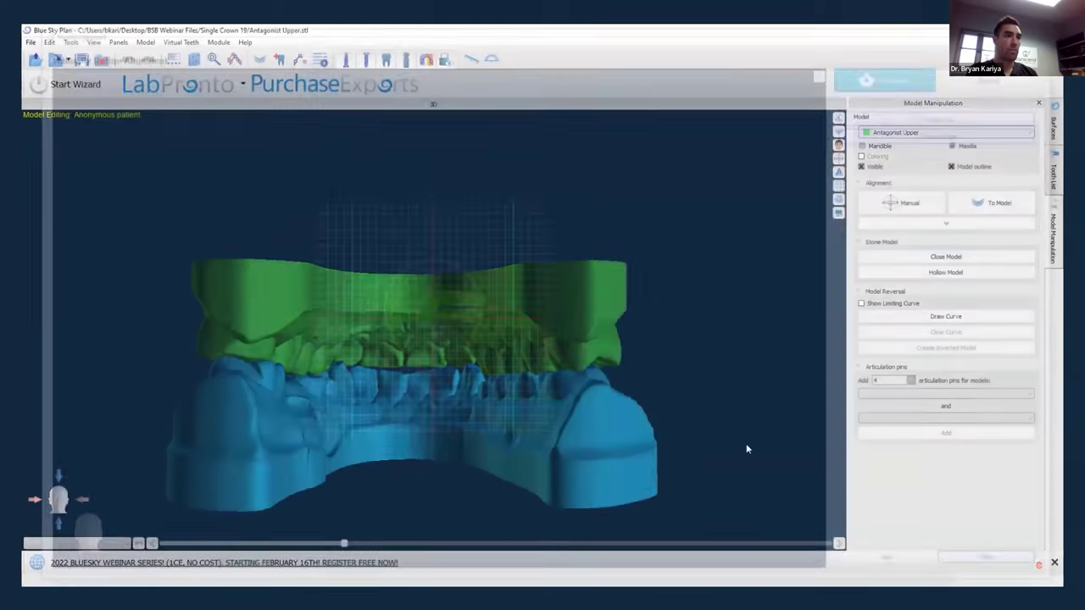
scroll(641, 379, down, 2)
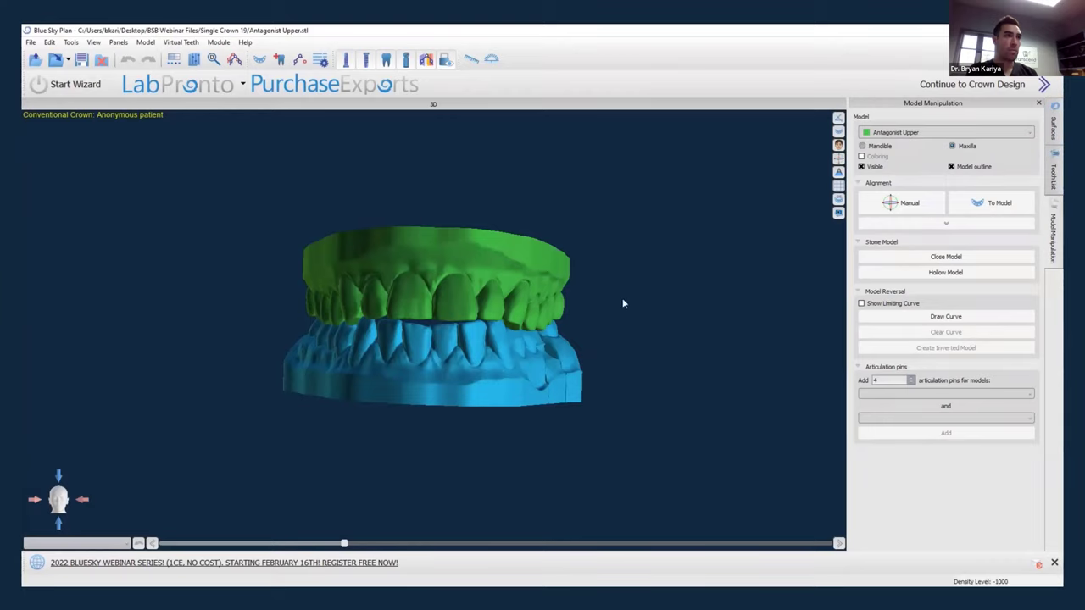
drag(622, 304, 530, 332)
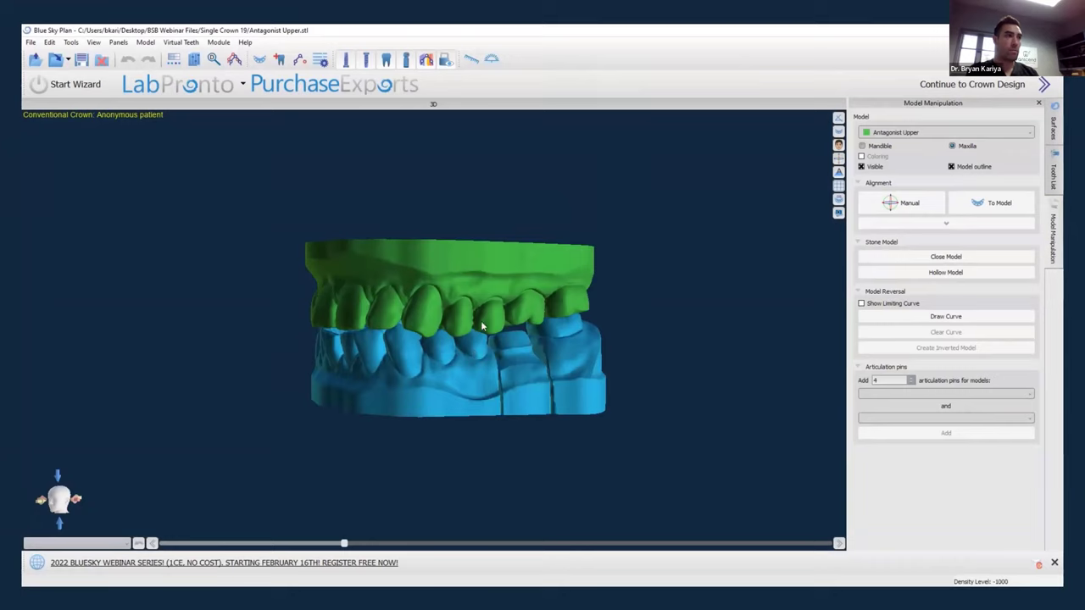
Hide the Antagonist Upper surface and view the lower jaw's prepared molar from the side.
click(1053, 131)
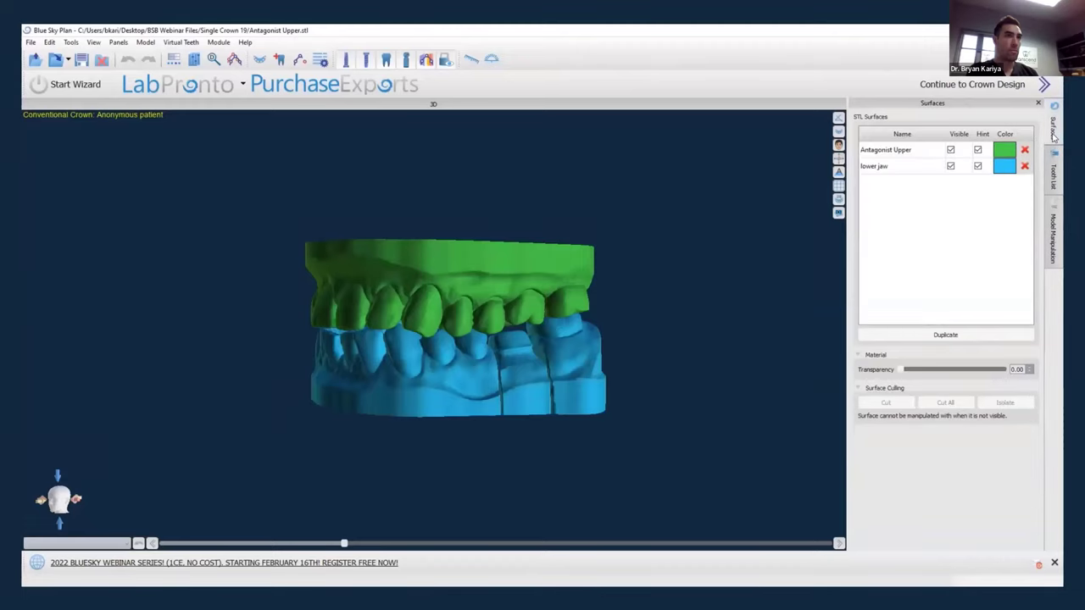
click(950, 150)
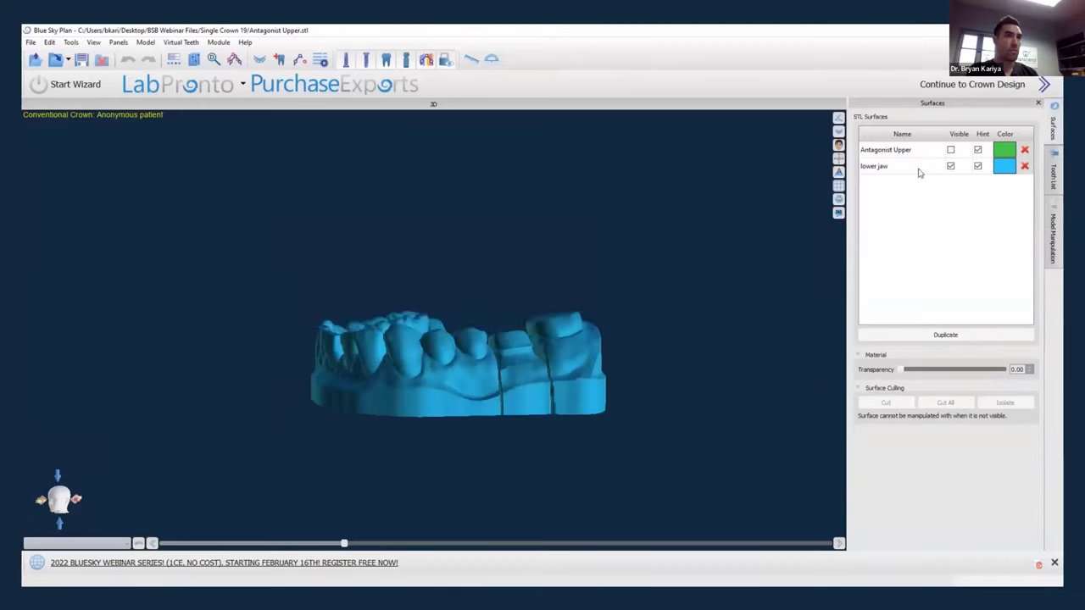
drag(415, 232, 373, 359)
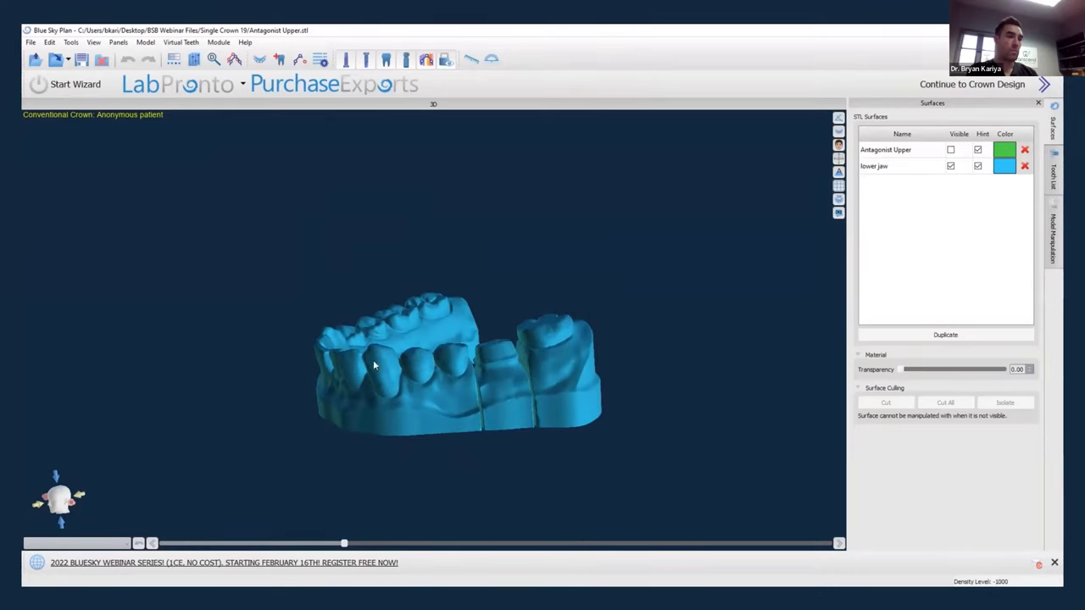
Add a medium Left Mandibular First Molar from the Mitch Hurst Flat Anatomy Library.
click(278, 61)
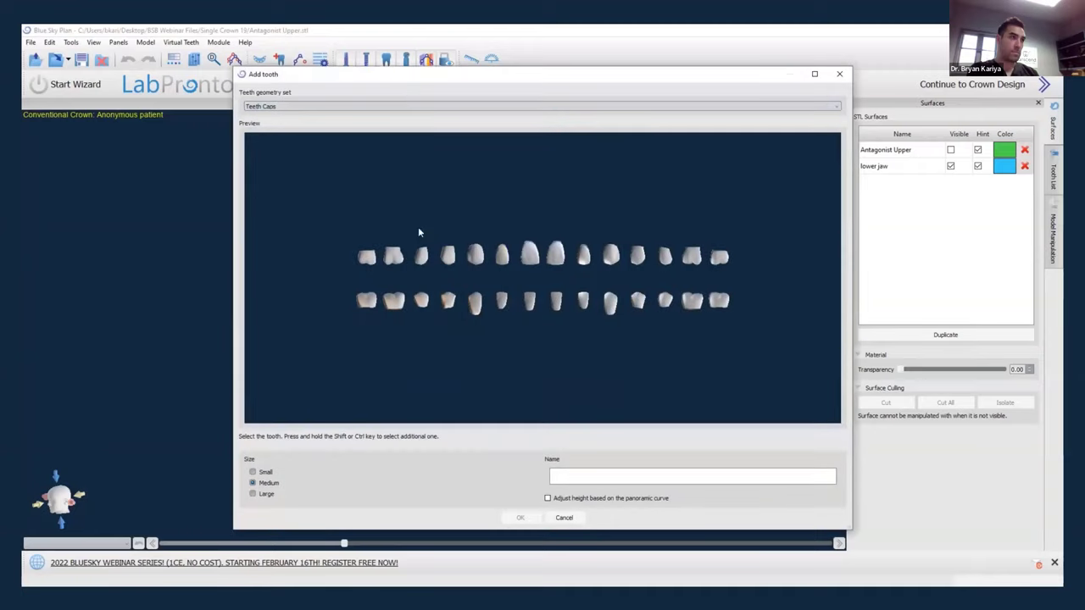
click(398, 106)
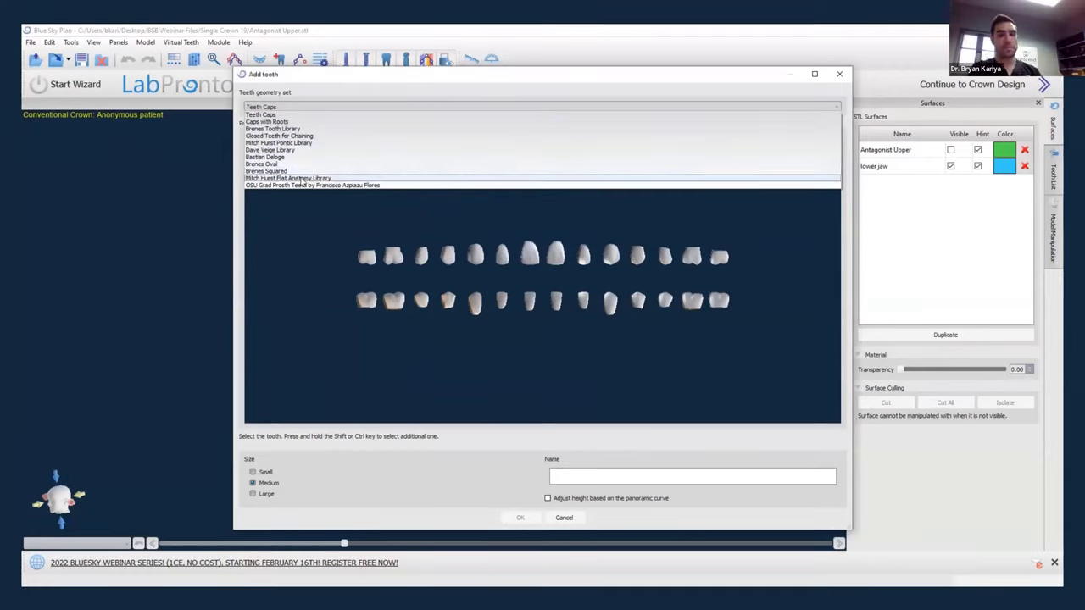
click(302, 180)
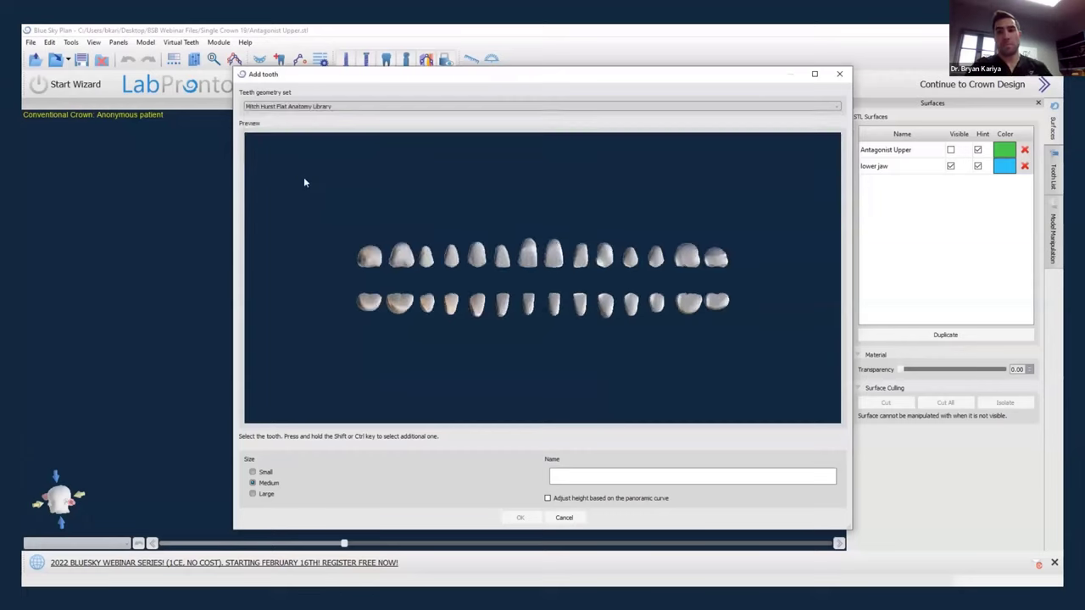
click(690, 312)
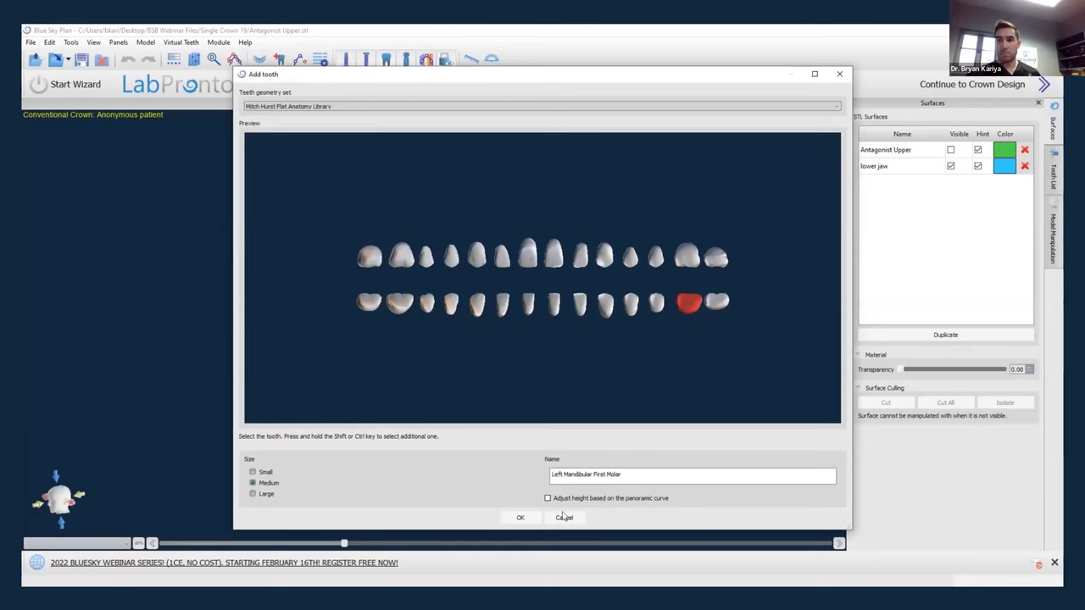
click(520, 517)
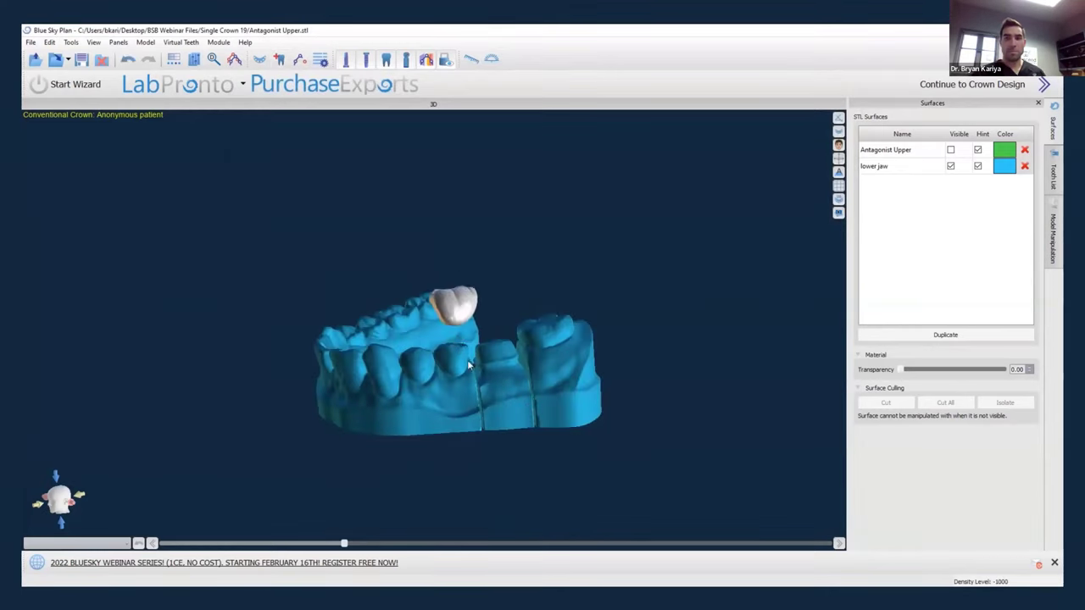
Move the virtual first molar over the prepared tooth on the lower jaw and examine its tilt from the side and back.
drag(469, 364, 546, 458)
click(448, 277)
drag(447, 428, 421, 429)
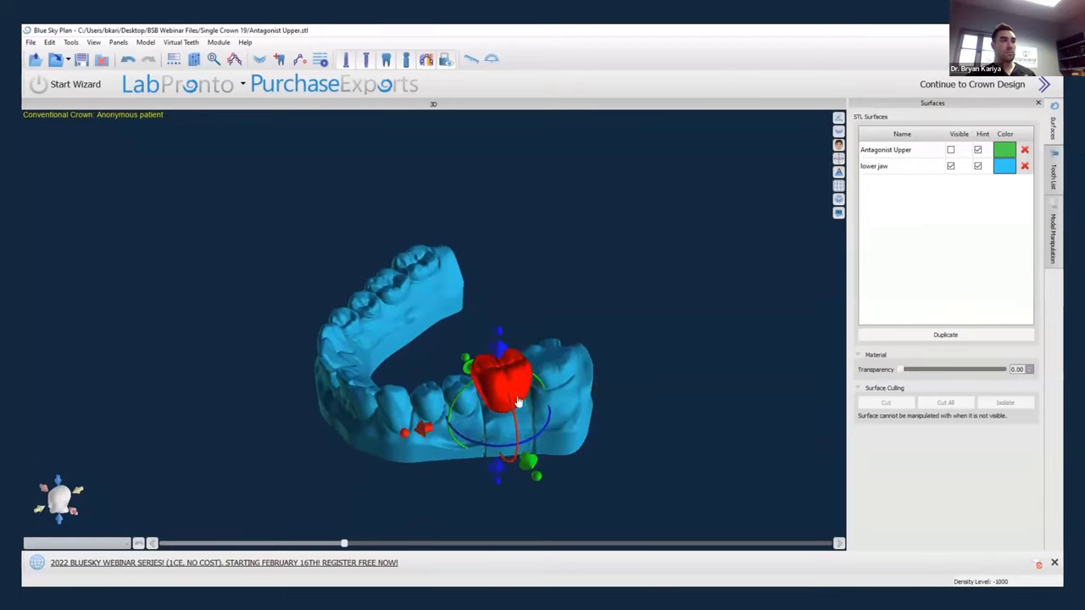
drag(493, 525, 470, 385)
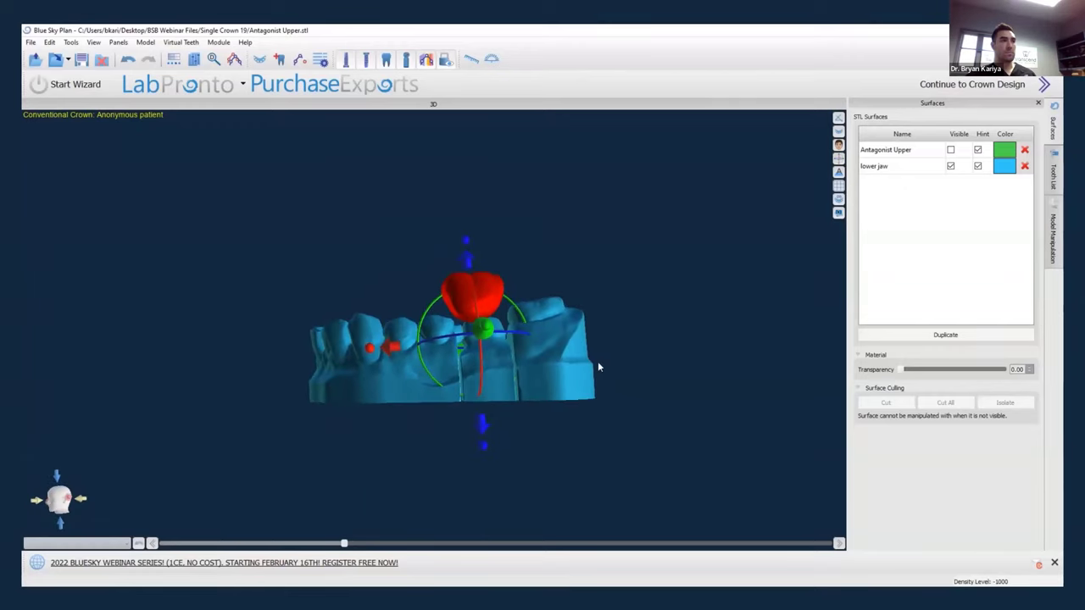
drag(597, 363, 525, 298)
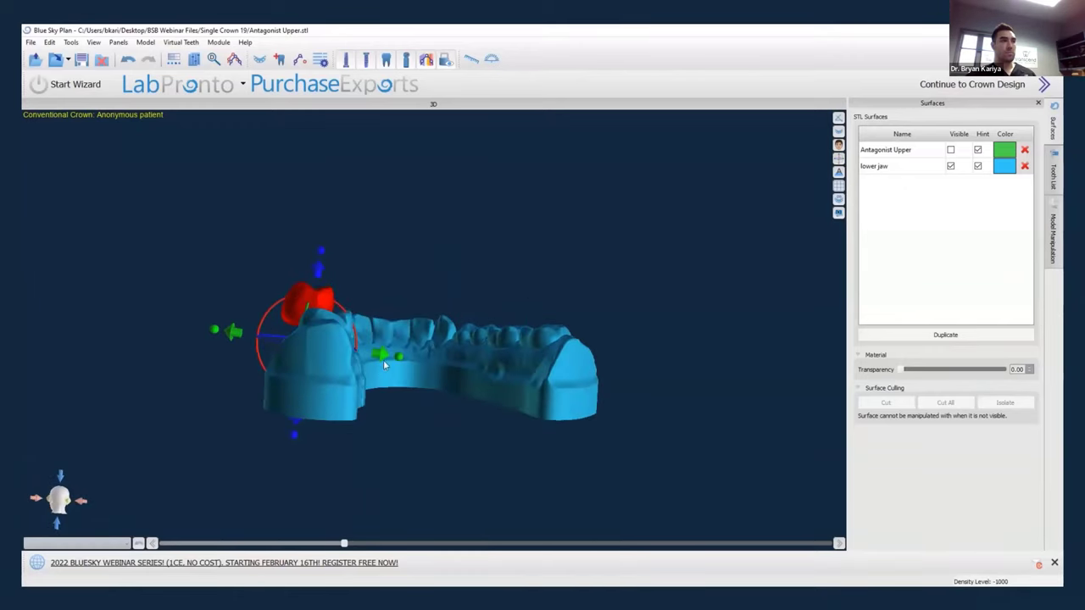
Correct the virtual molar's tilt and lower it into the gap between the premolar and the rear molar, over the preparation.
key(ctrl+z)
key(ctrl+z)
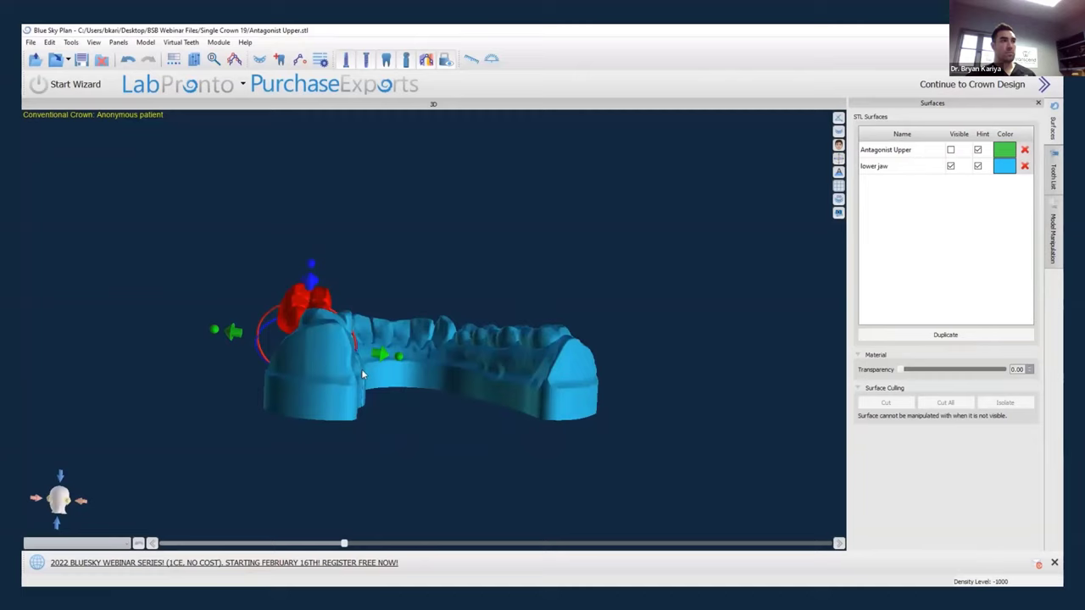
key(ctrl+y)
drag(124, 284, 413, 383)
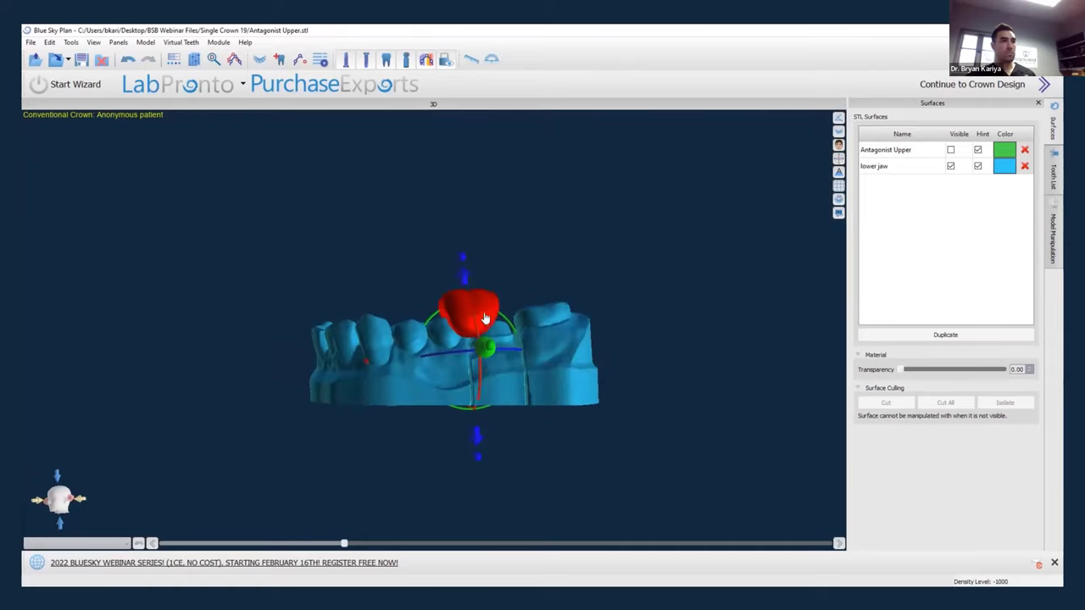
drag(485, 318, 505, 339)
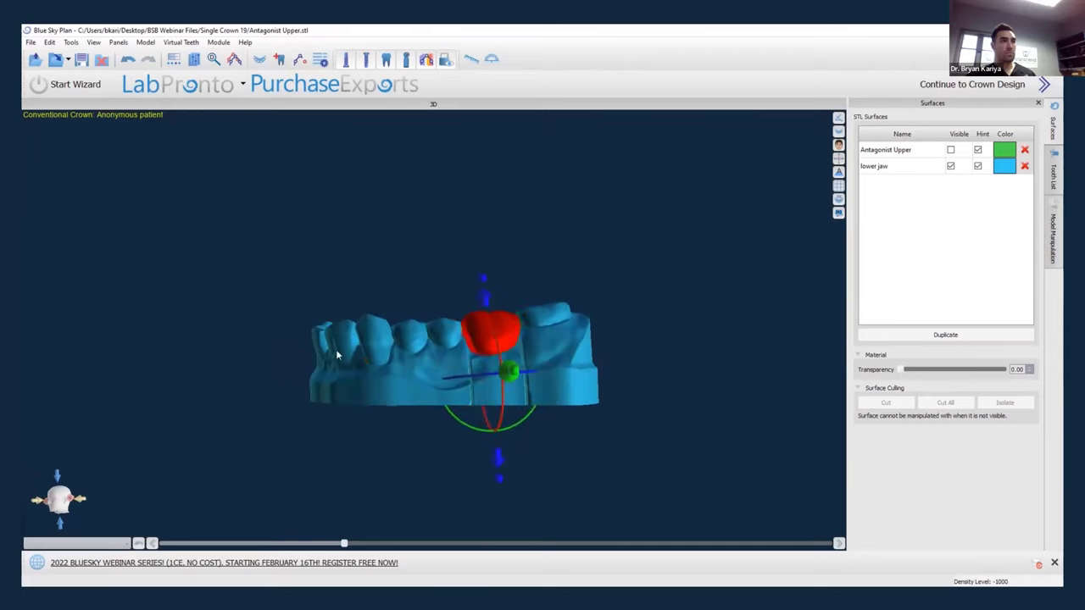
drag(335, 356, 473, 349)
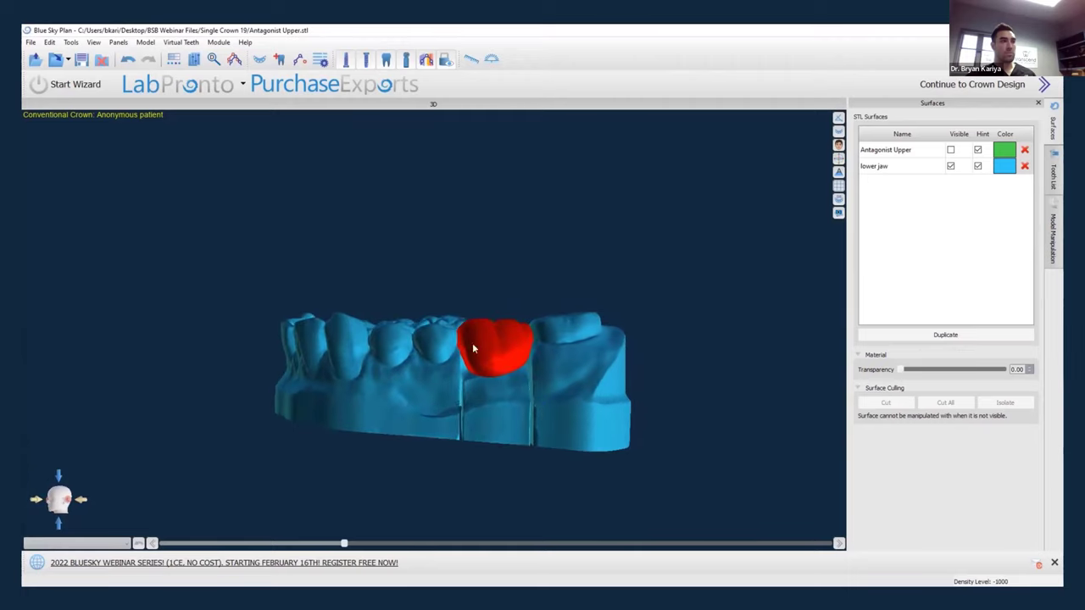
Tilt the virtual molar slightly to follow the neighbouring teeth and check its cheek-to-tongue position from the back of the arch.
click(473, 349)
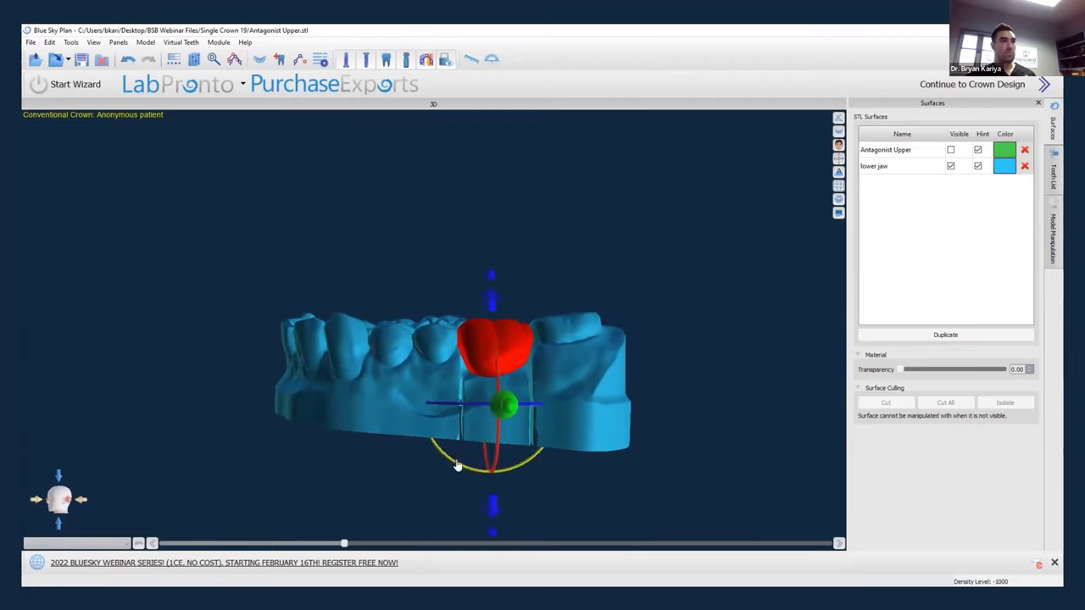
drag(456, 465, 455, 462)
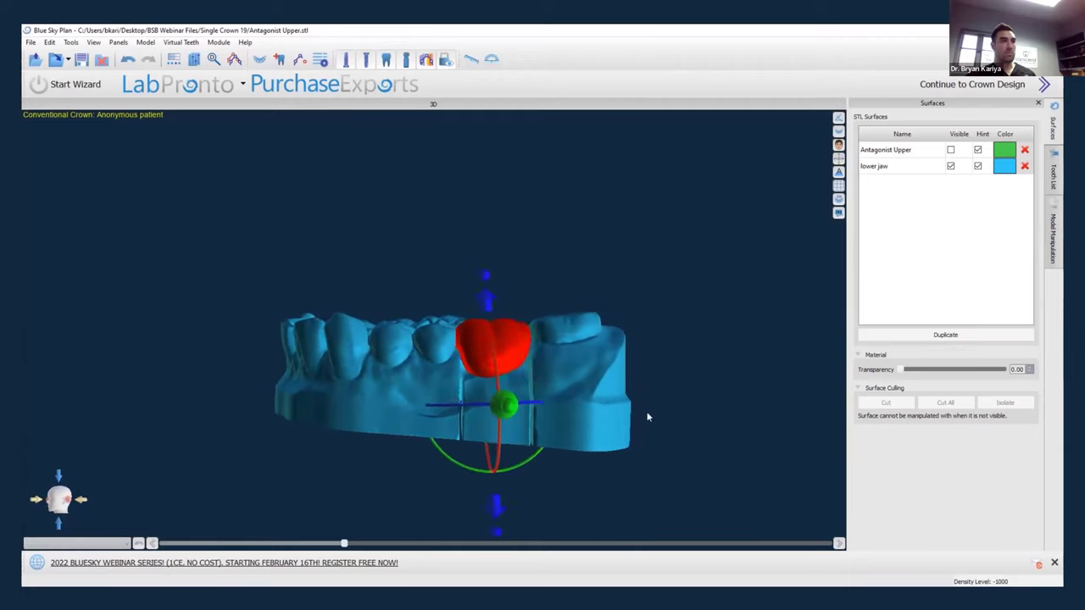
drag(703, 335, 287, 380)
click(287, 378)
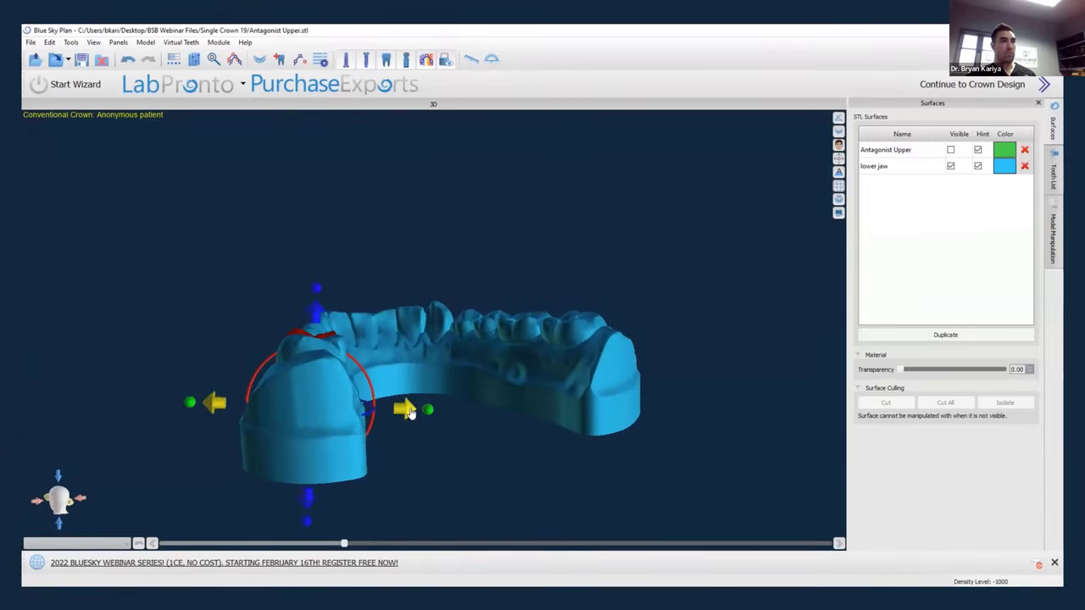
drag(393, 281, 460, 370)
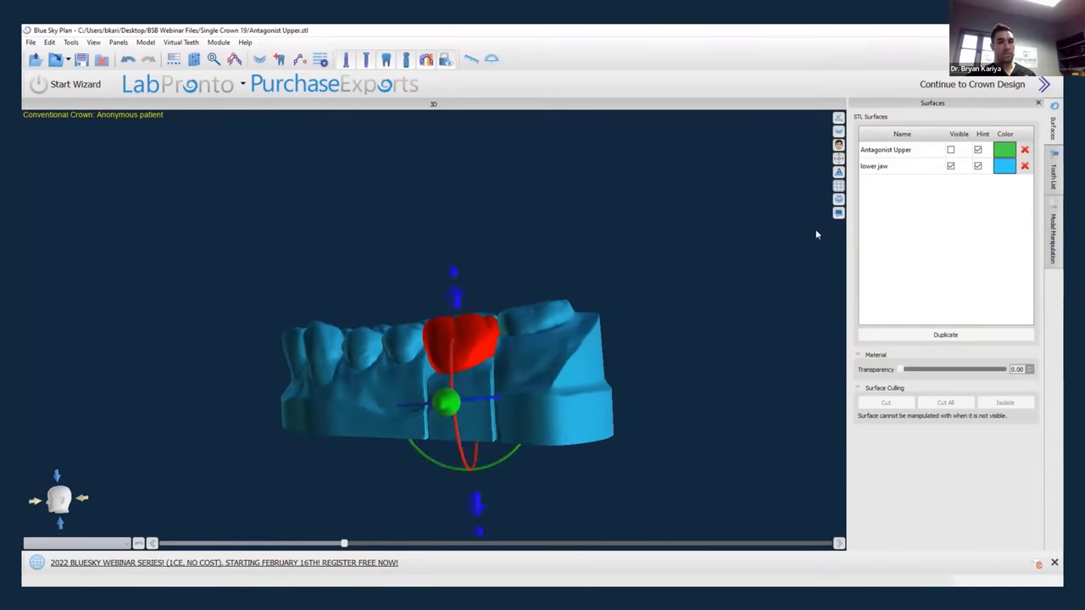
click(1014, 85)
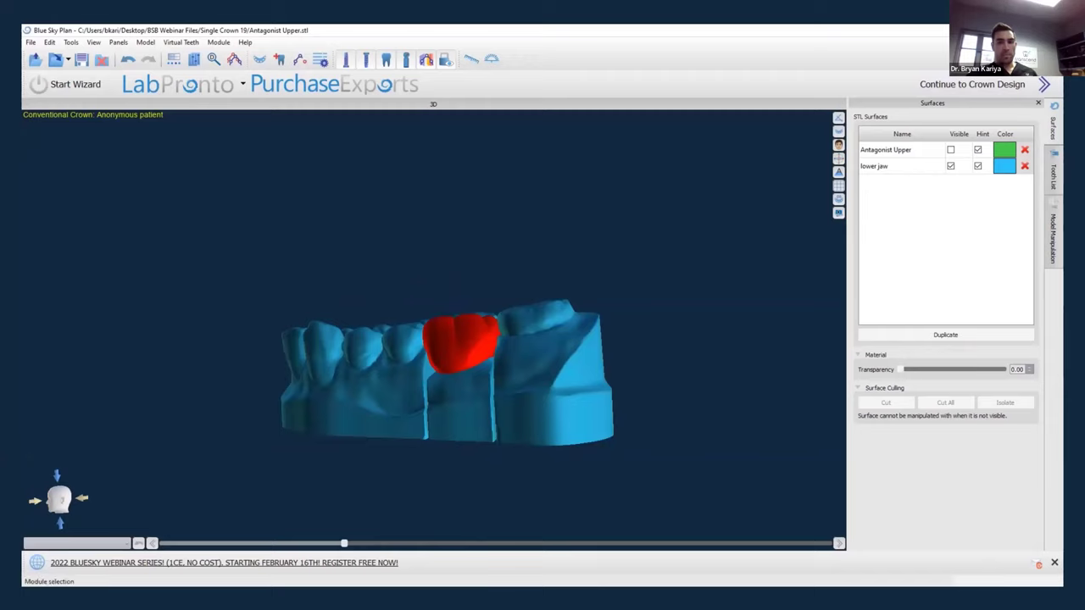
click(1014, 61)
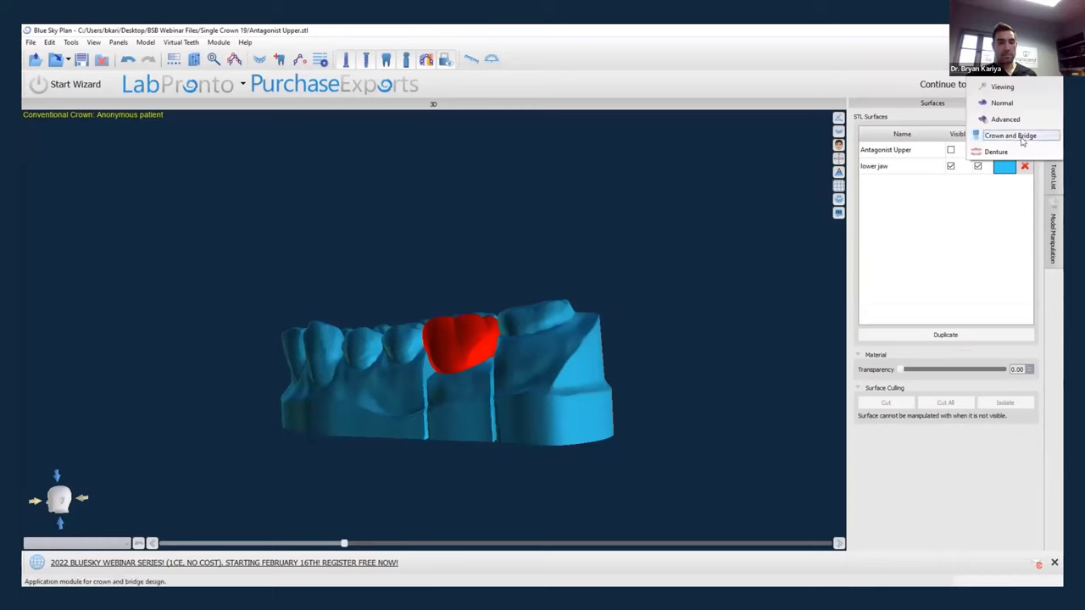
click(677, 262)
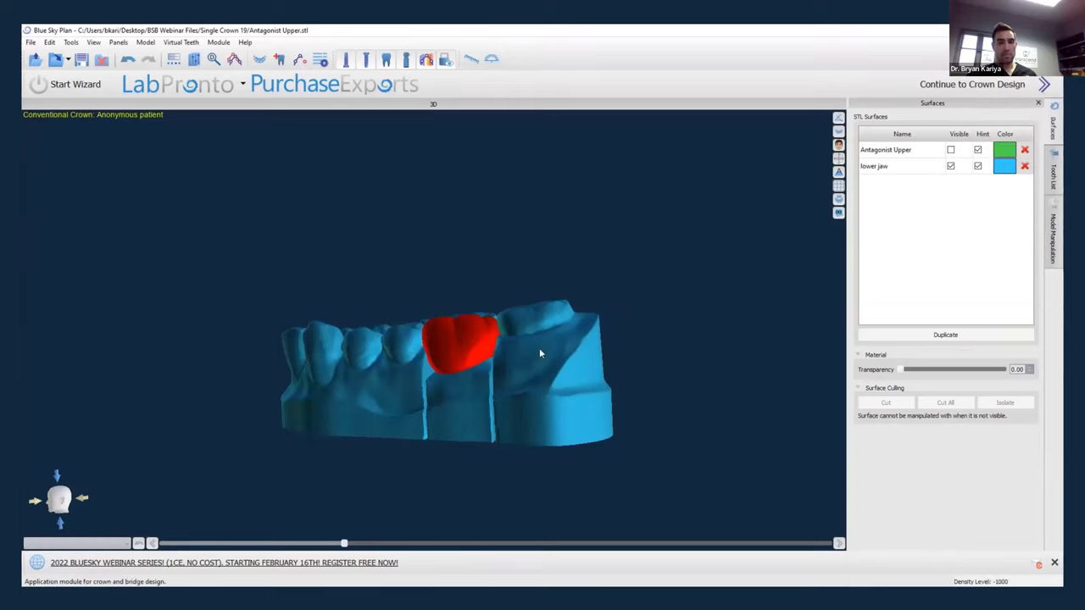
click(431, 390)
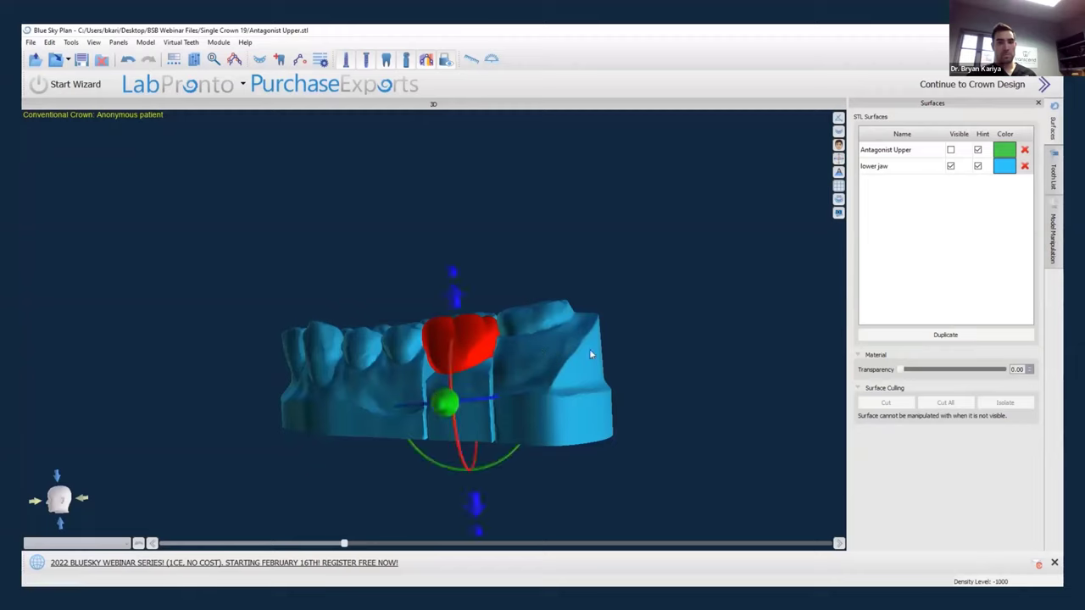
click(697, 336)
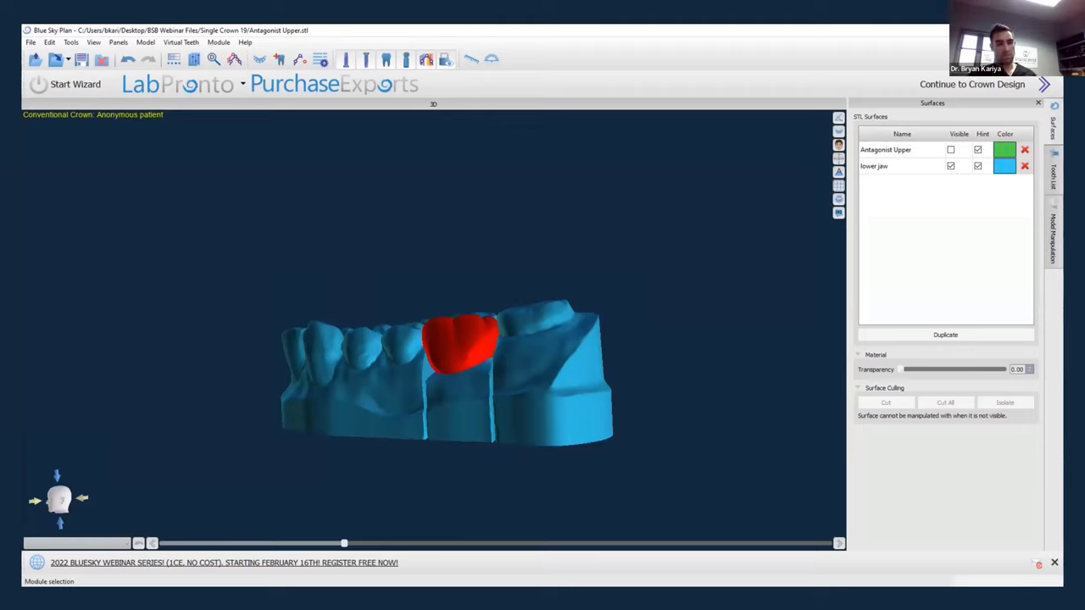
Set the lower jaw's transparency to 0.44 and inspect how the virtual molar sits over the preparation.
click(894, 168)
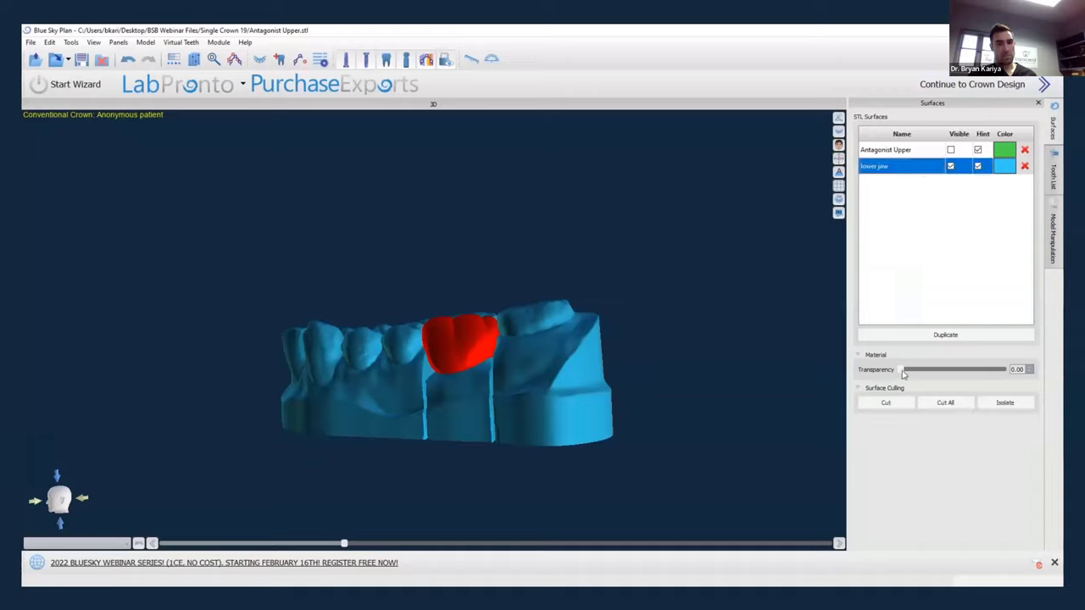
drag(900, 370, 947, 376)
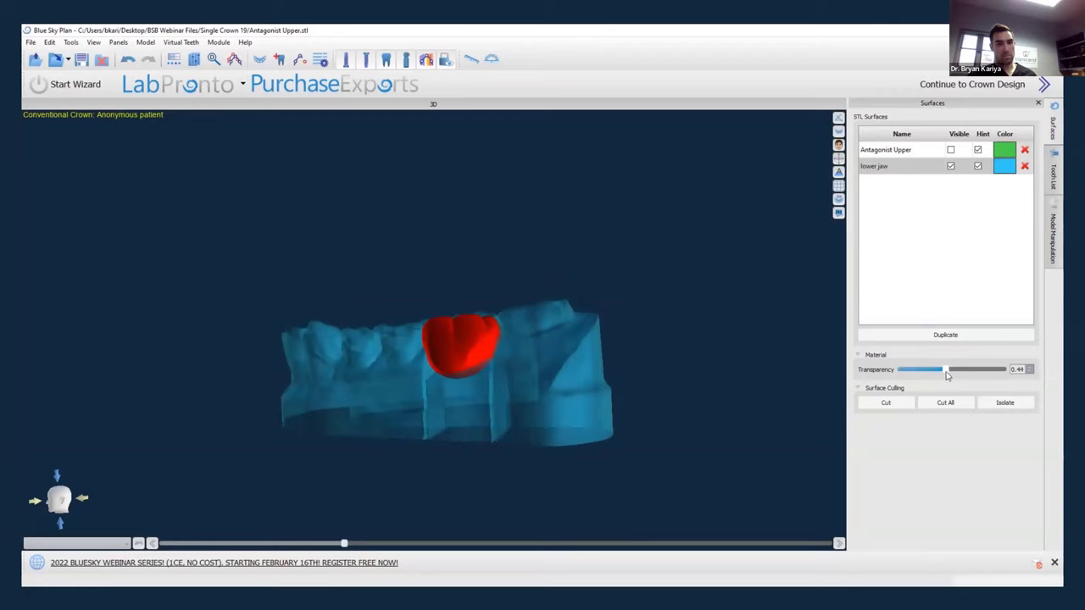
click(492, 356)
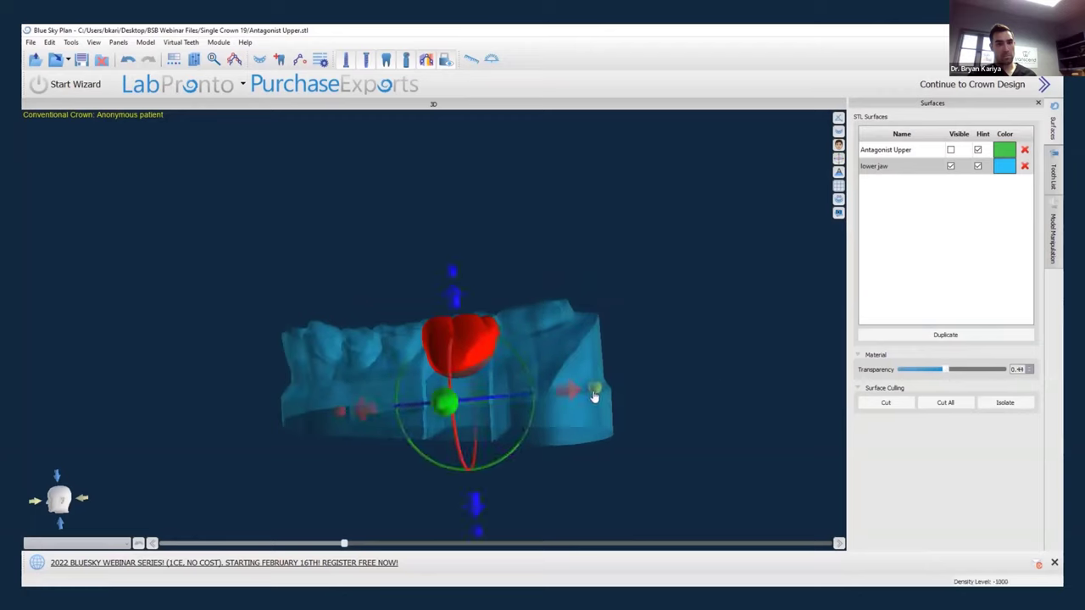
drag(404, 242, 433, 238)
mouse_move(477, 327)
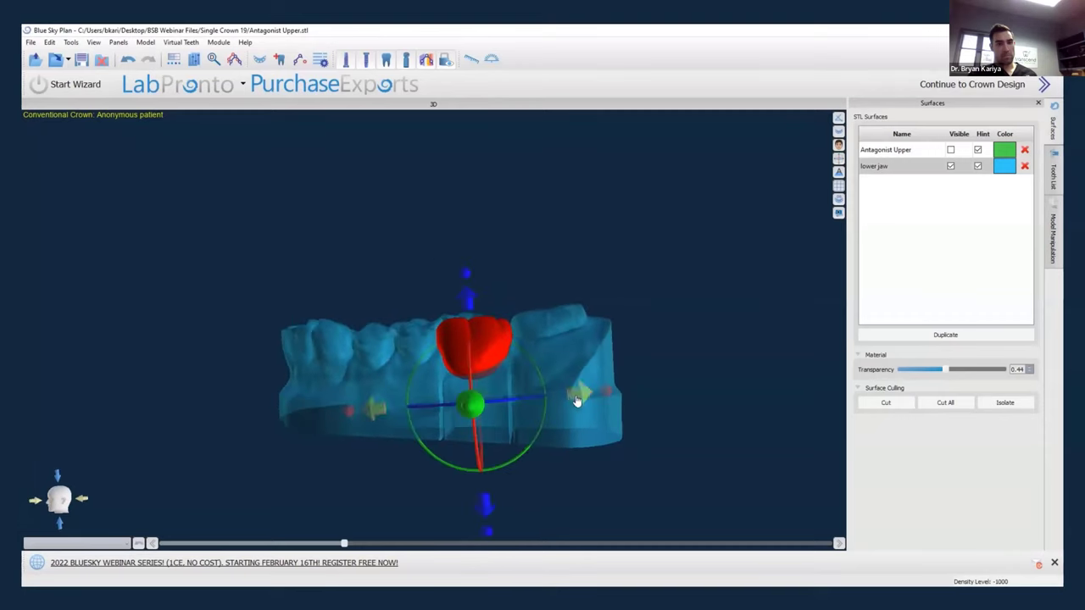
drag(335, 336, 532, 238)
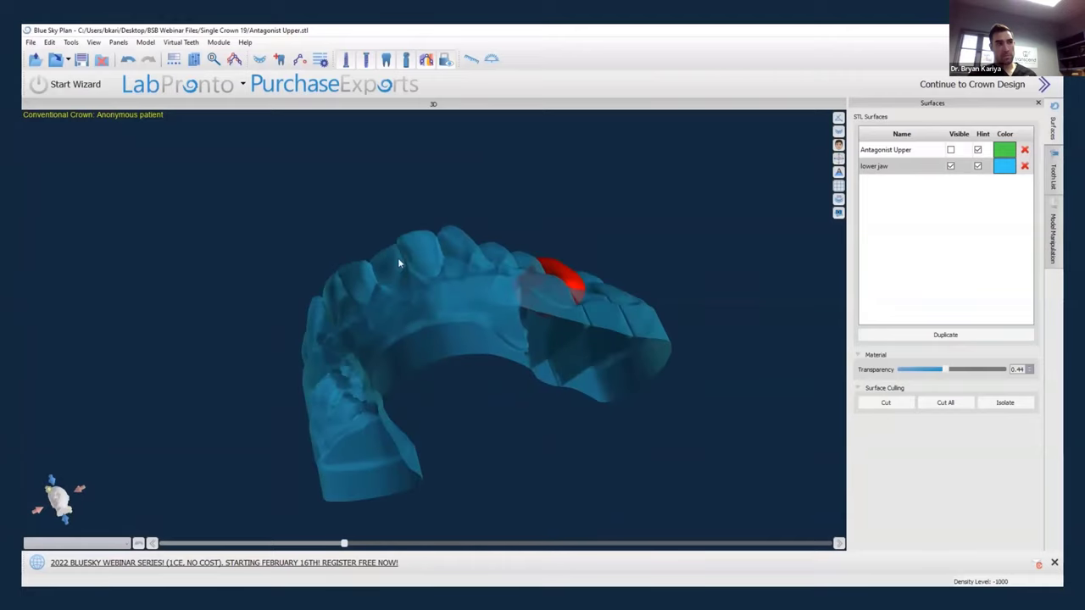
drag(398, 257, 463, 439)
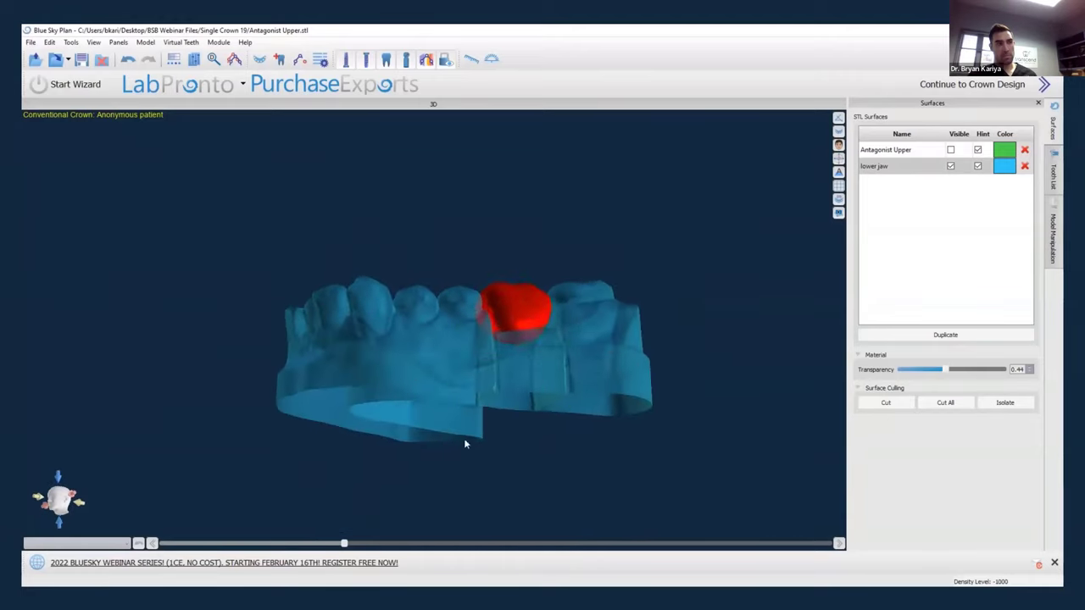
Examine the virtual molar's height and its fit between the neighbouring teeth from the side, front and above.
click(485, 331)
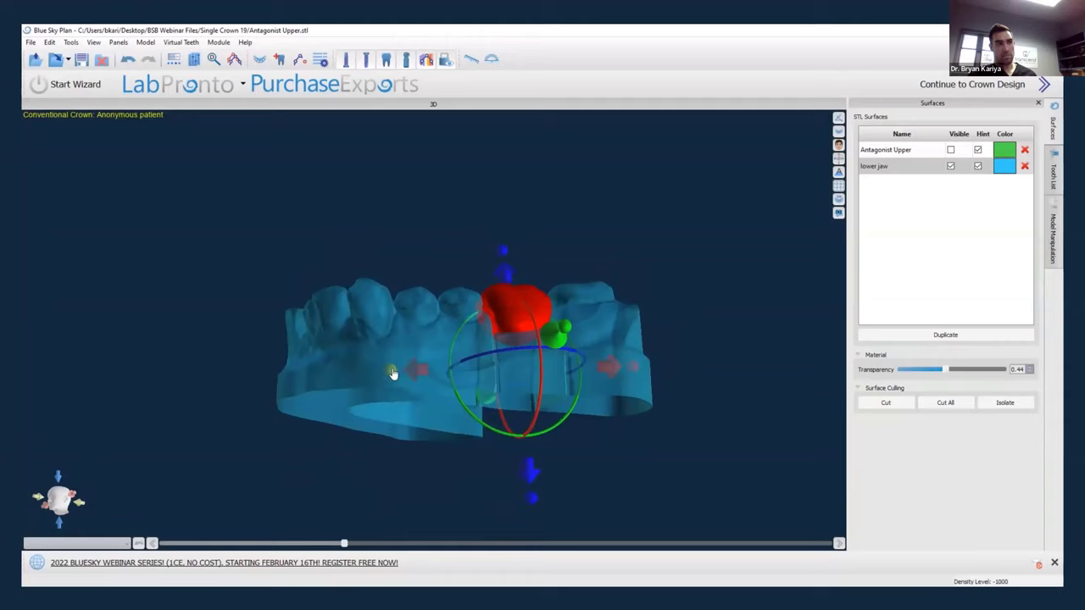
drag(395, 371, 503, 367)
click(502, 362)
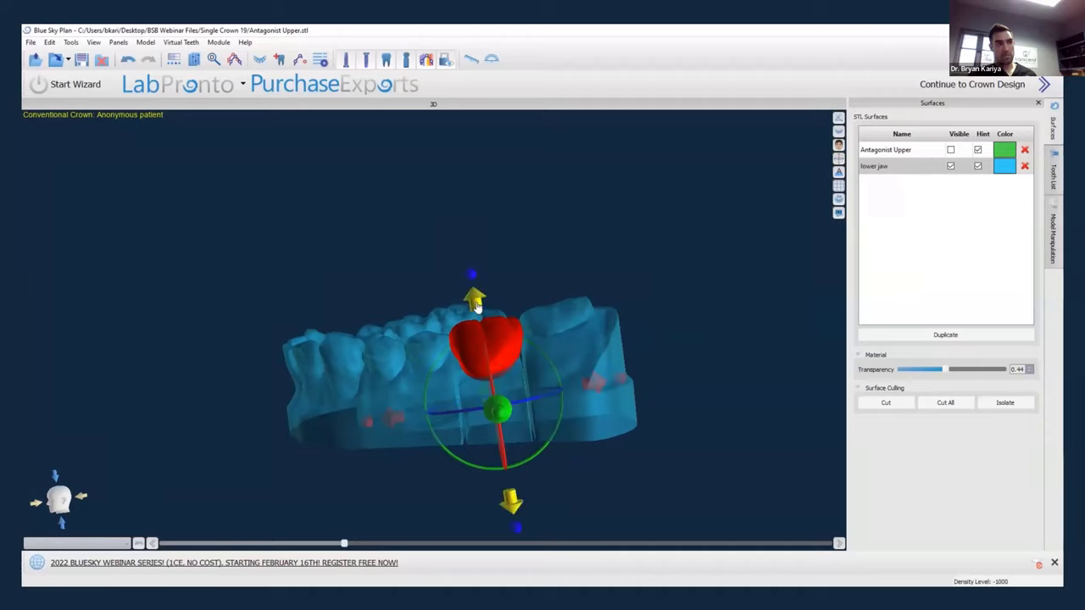
drag(397, 348, 438, 286)
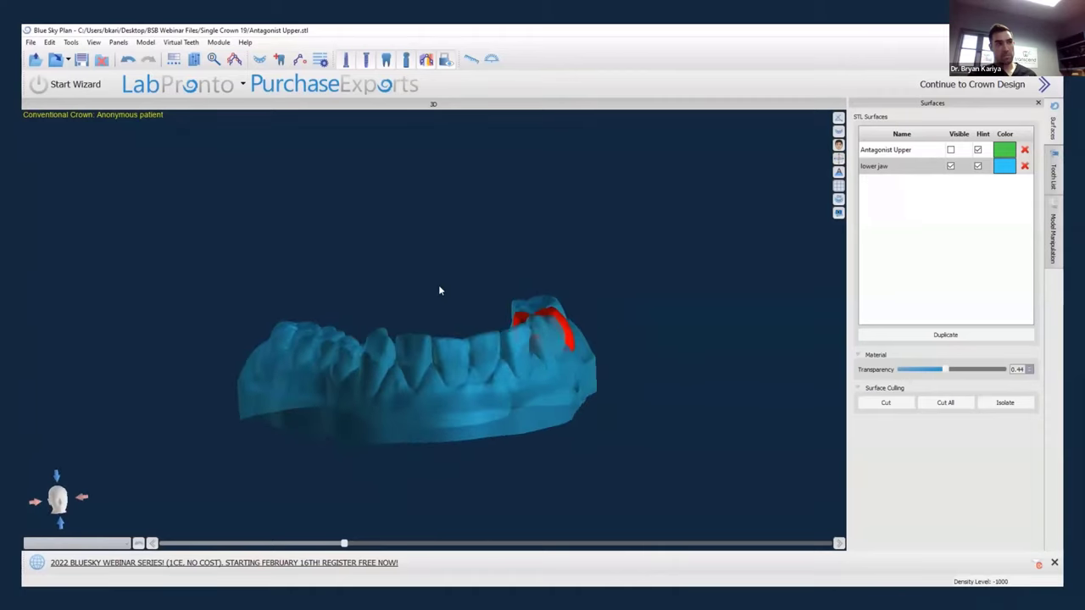
drag(478, 451, 389, 345)
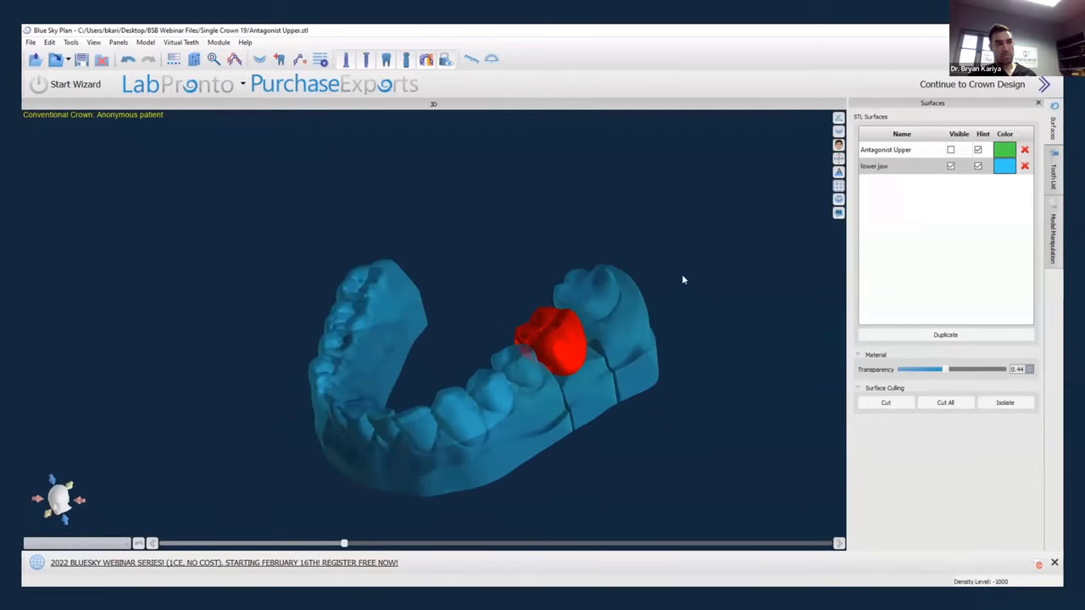
mouse_move(683, 280)
mouse_down()
mouse_move(668, 356)
mouse_move(497, 463)
mouse_move(430, 347)
mouse_move(381, 317)
mouse_move(384, 281)
mouse_move(565, 286)
mouse_move(367, 327)
mouse_move(571, 307)
mouse_move(582, 297)
mouse_move(388, 317)
mouse_move(429, 356)
mouse_move(686, 291)
mouse_up()
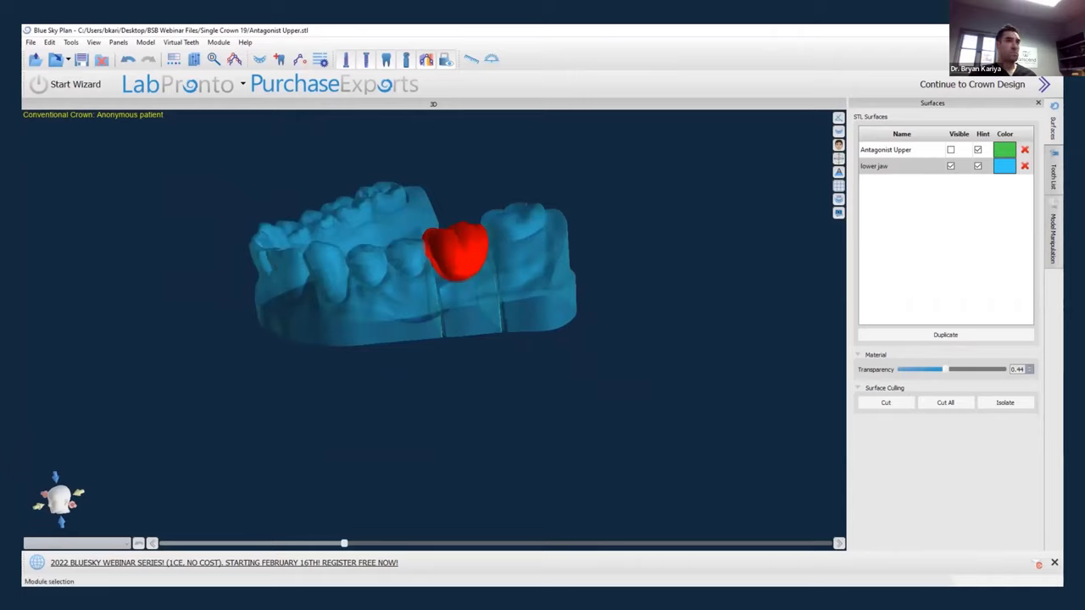
Continue to crown design and choose a conventional crown on the mandible.
click(1043, 84)
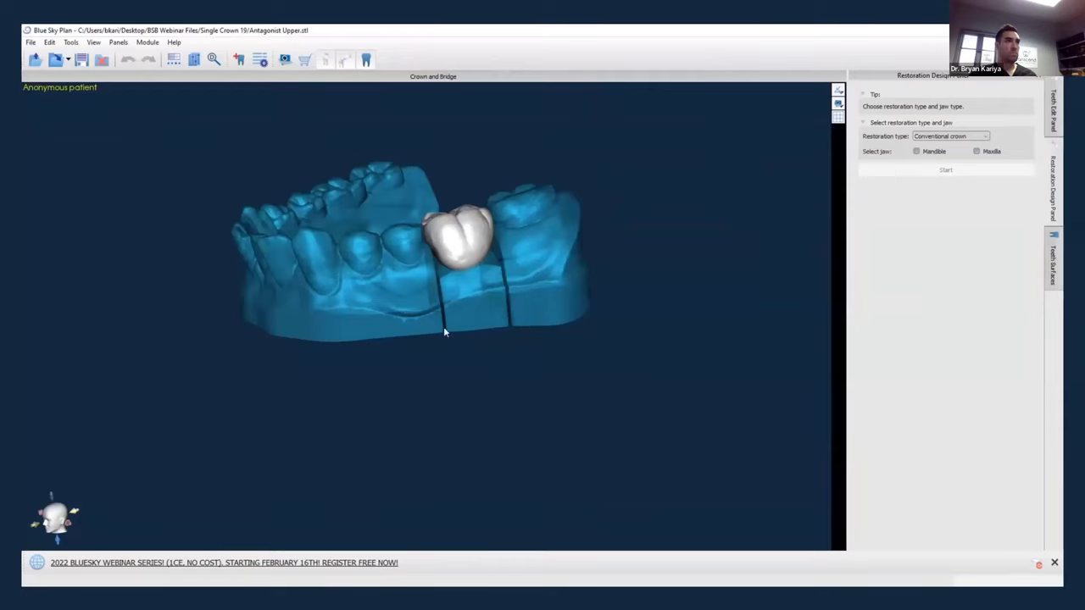
drag(437, 298, 408, 298)
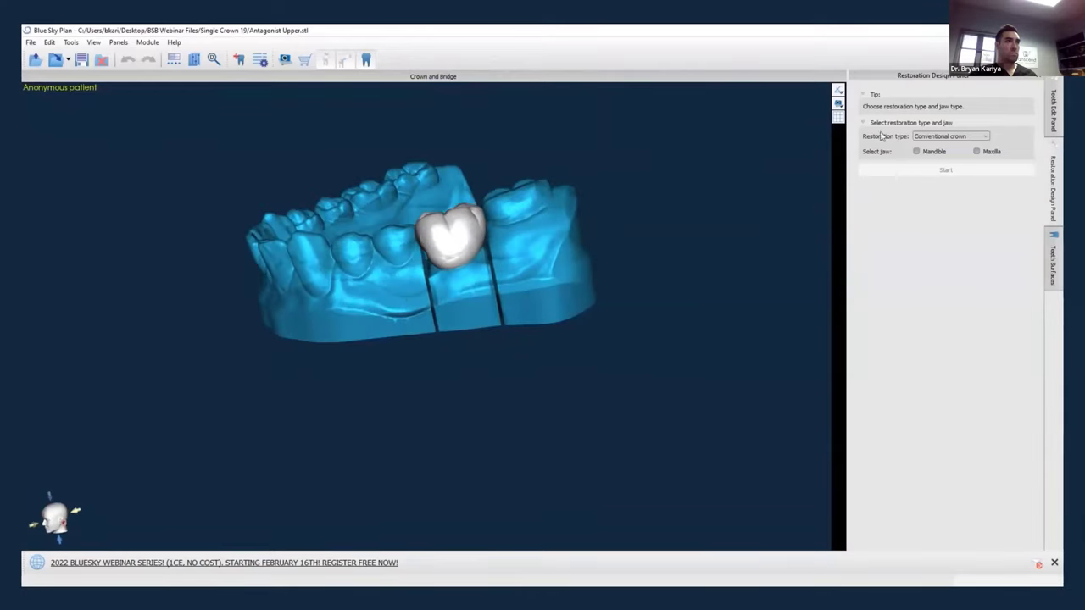
click(958, 138)
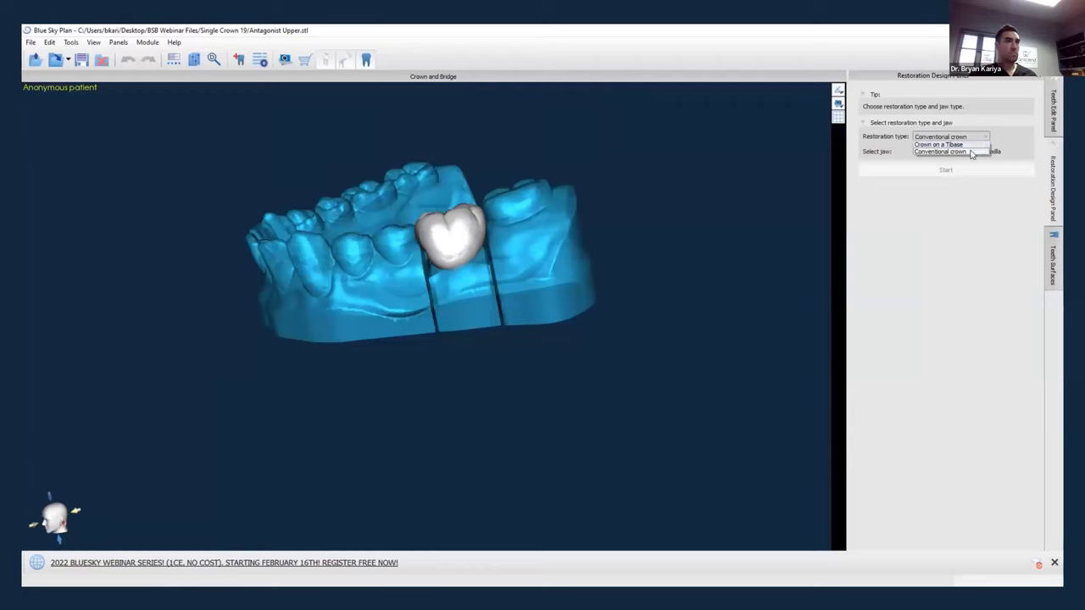
click(971, 152)
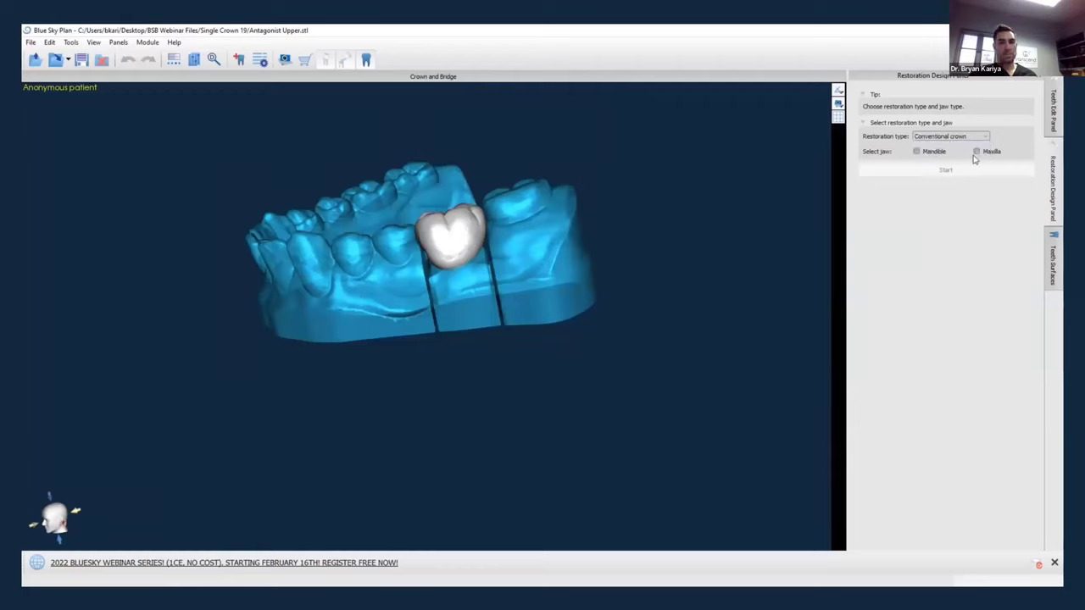
click(916, 152)
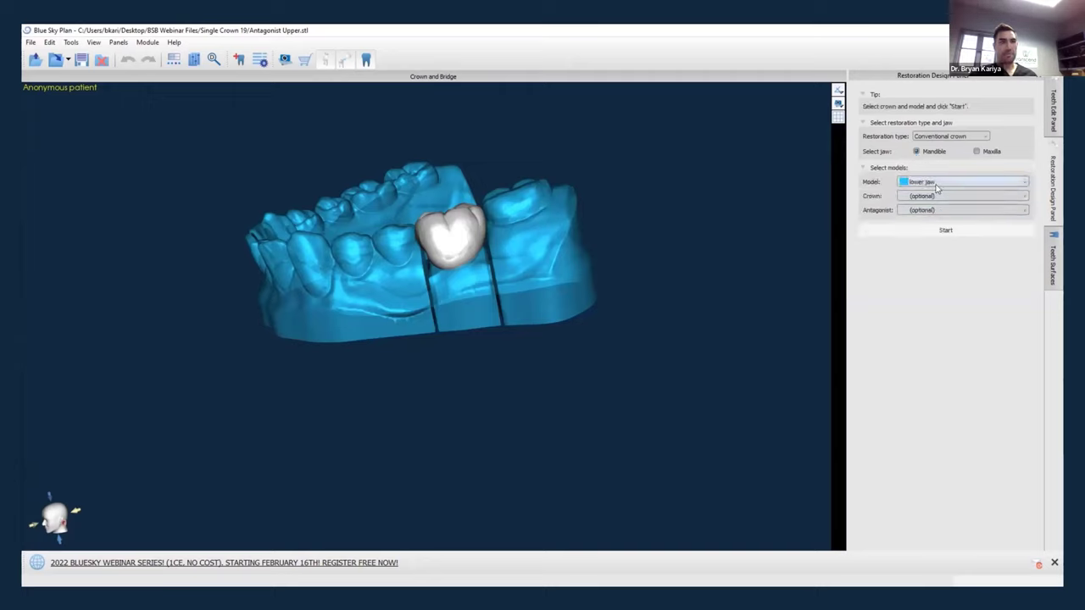
Assign lower jaw as model, Left Mandibular First Molar as crown and Antagonist Upper as antagonist, and start planning a new restoration.
click(941, 183)
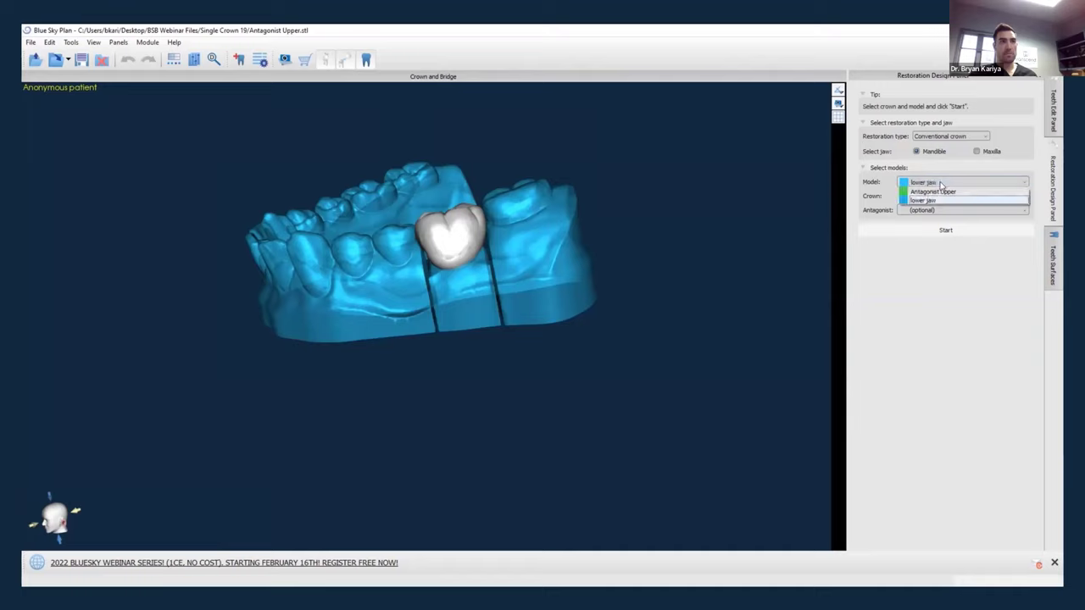
click(941, 200)
click(944, 196)
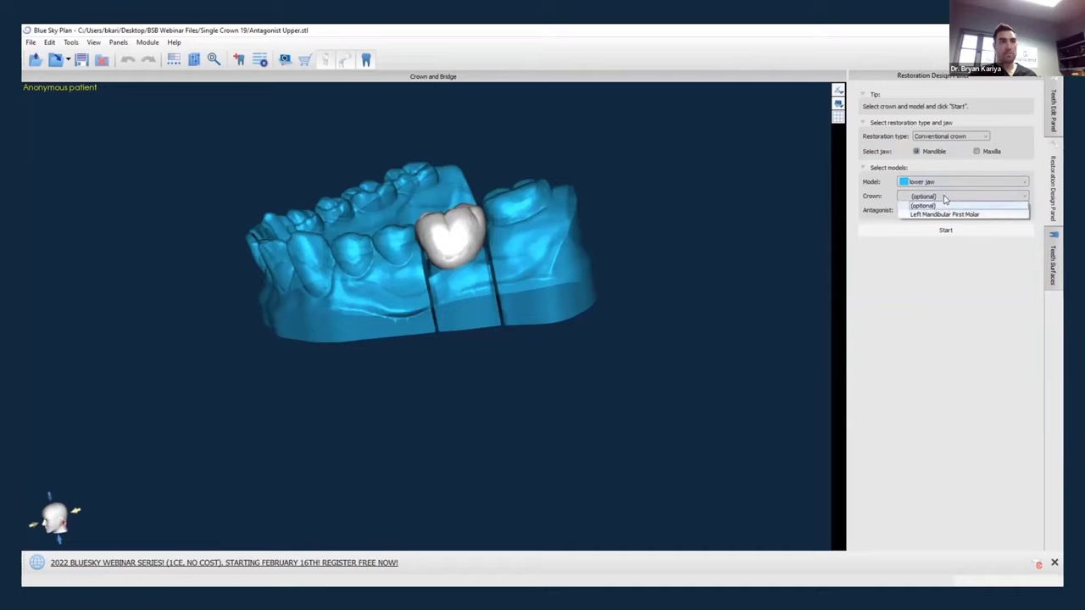
click(946, 215)
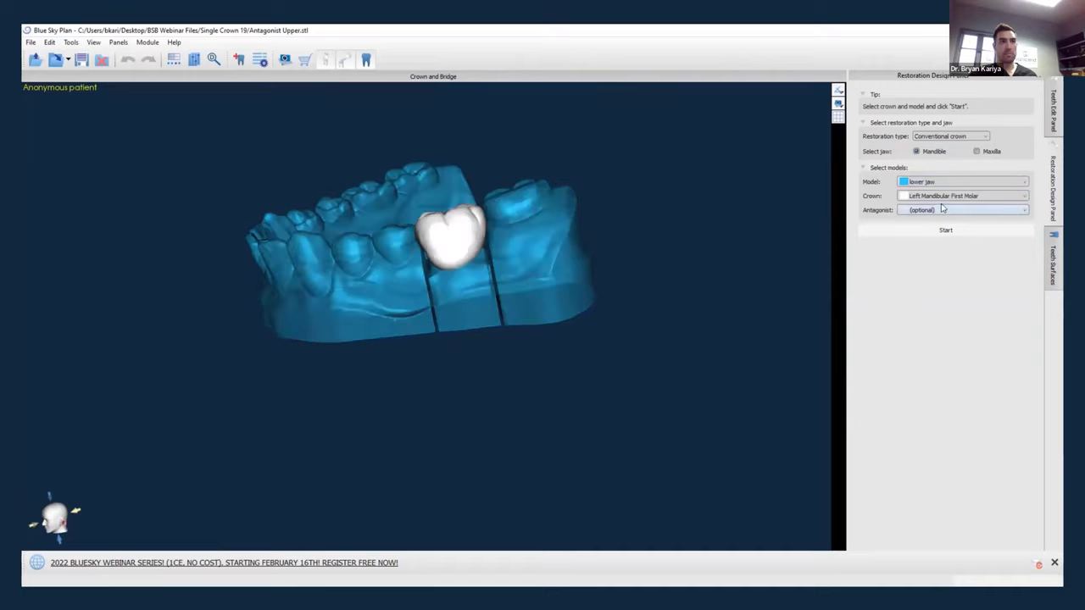
click(931, 210)
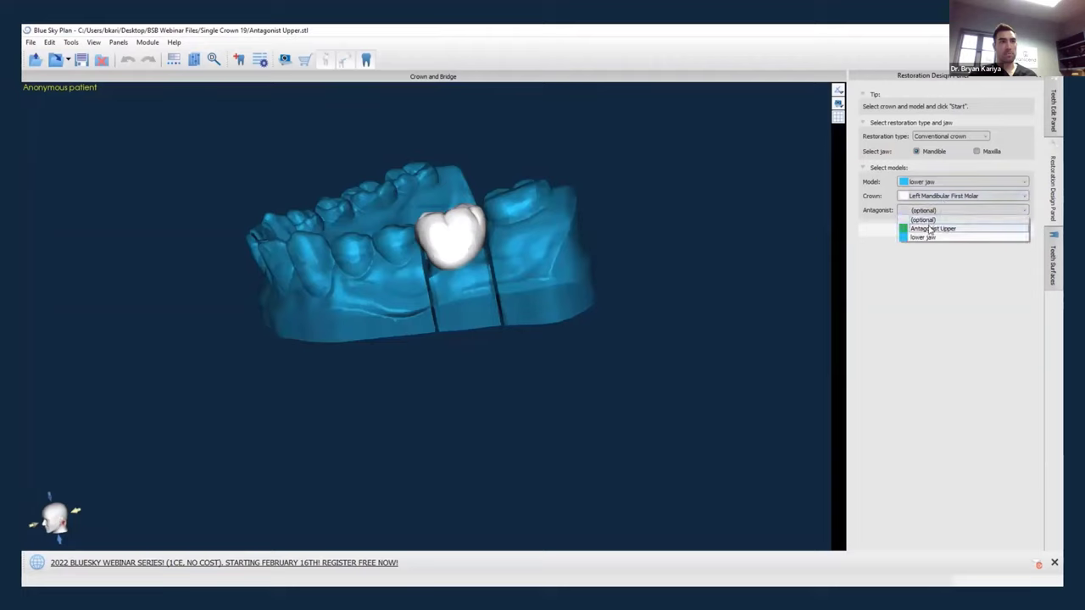
click(932, 228)
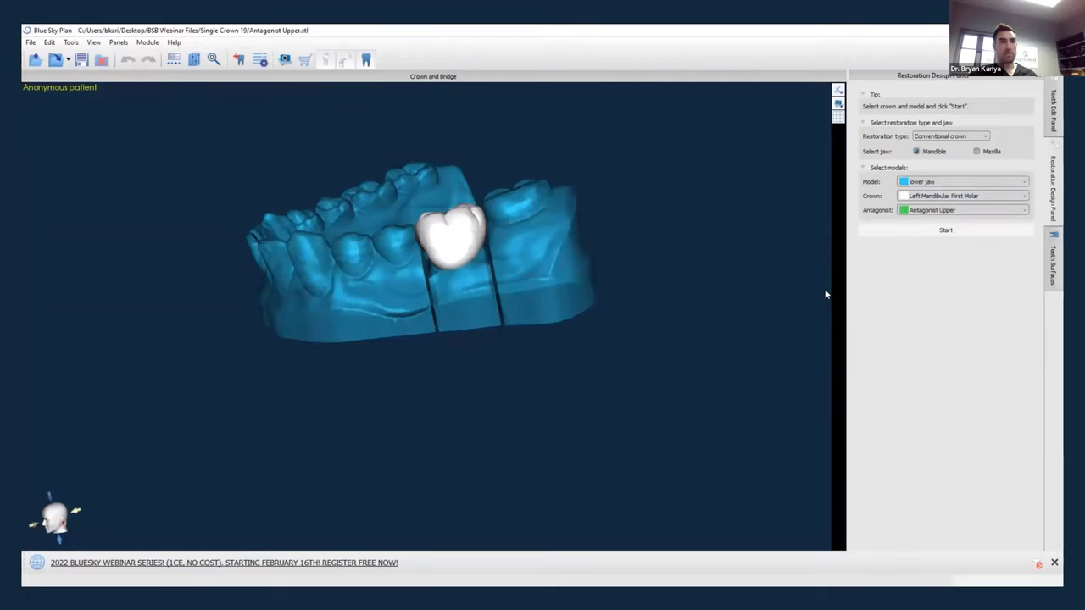
click(937, 231)
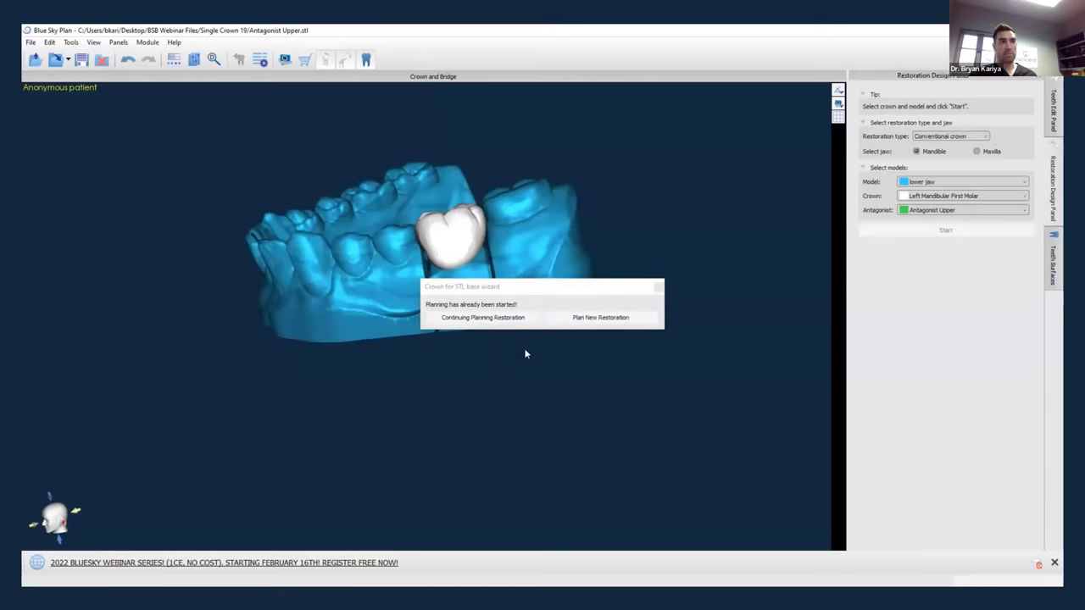
click(599, 318)
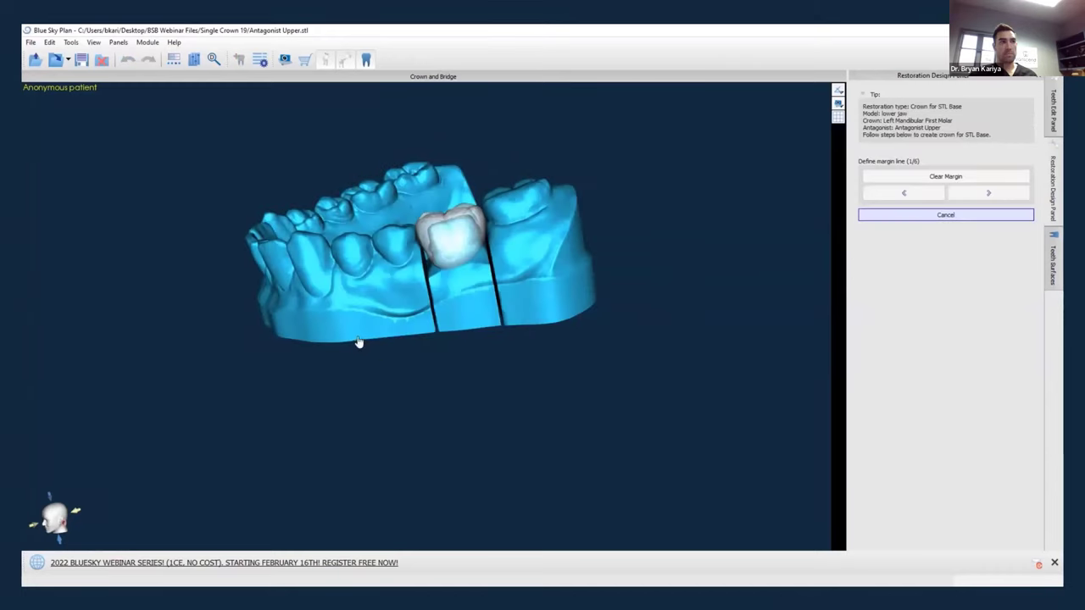
Hide the Left Mandibular First Molar to expose the preparation and return to the margin line definition.
drag(353, 319, 579, 302)
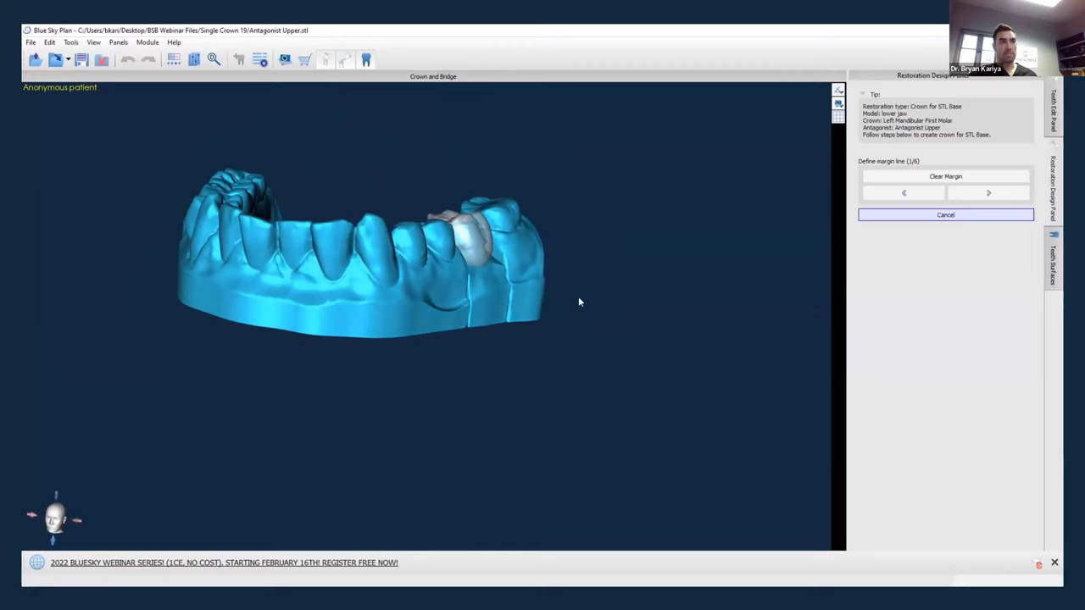
click(1051, 256)
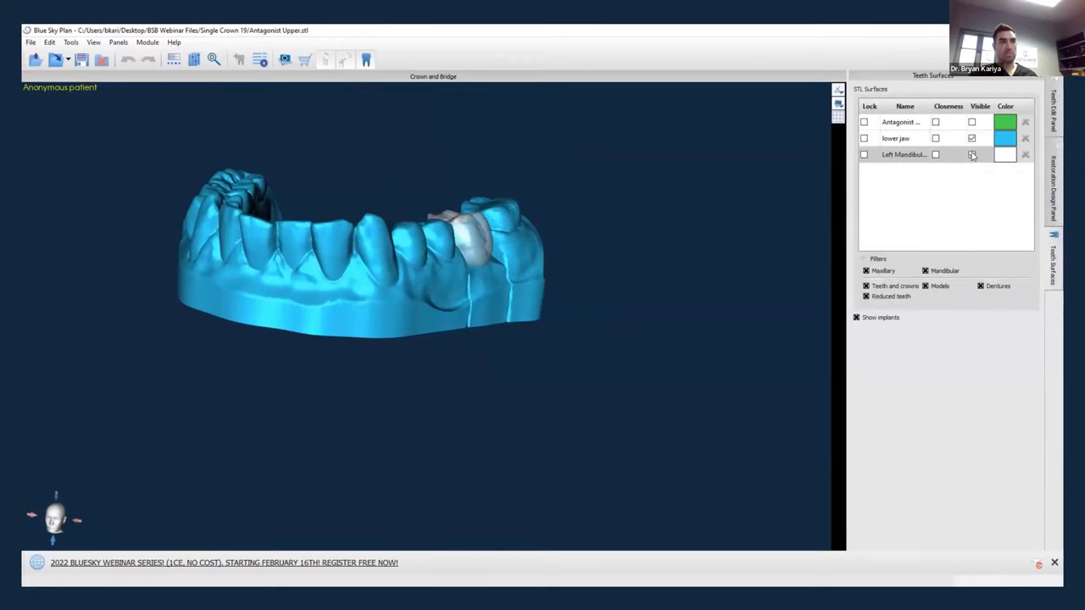
click(971, 155)
drag(643, 270, 477, 399)
click(1051, 186)
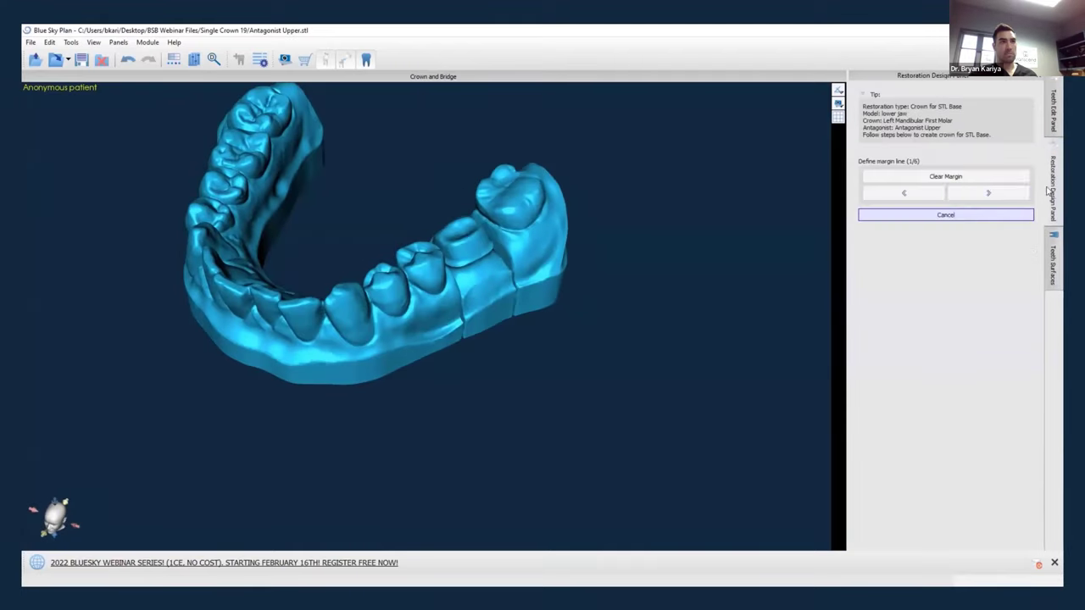
Start the margin line with three points along the preparation's finish line on the side facing the premolar.
drag(570, 312, 539, 363)
scroll(474, 298, up, 5)
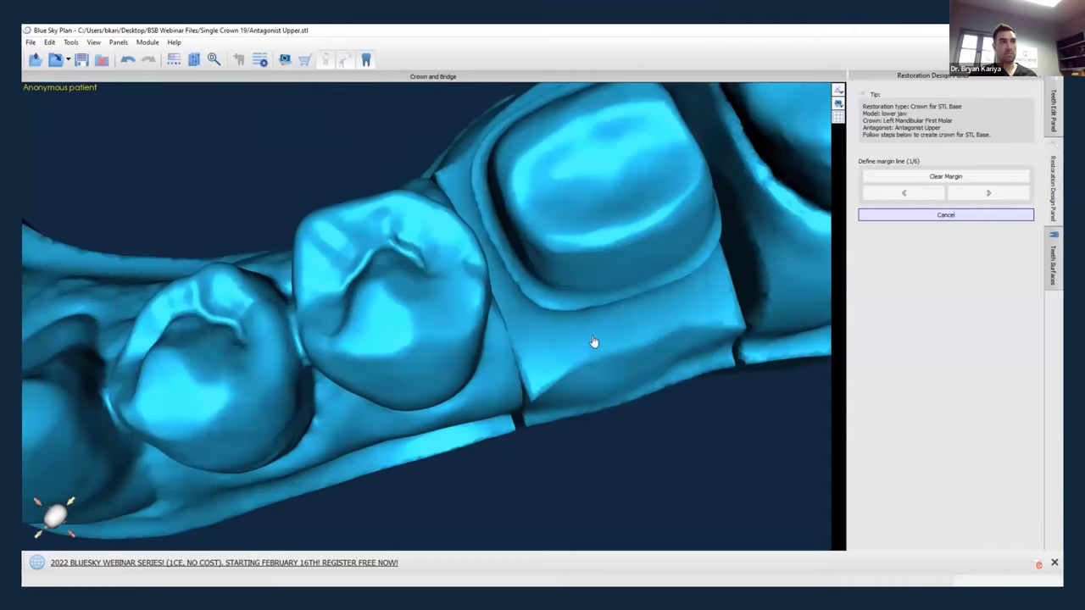
scroll(594, 341, down, 3)
scroll(481, 376, up, 3)
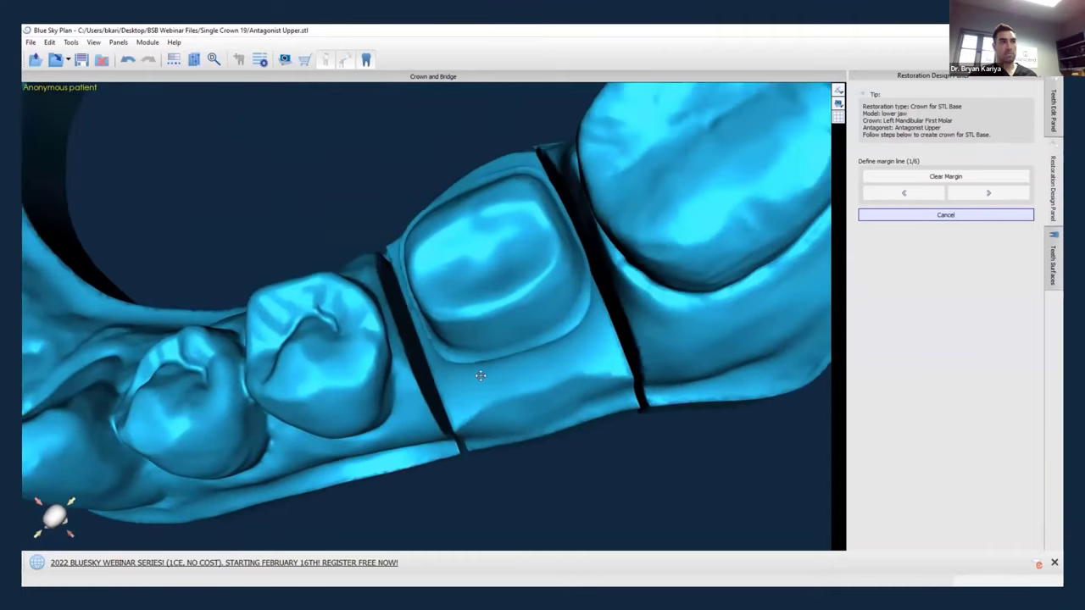
middle_drag(480, 375, 337, 382)
drag(337, 382, 355, 365)
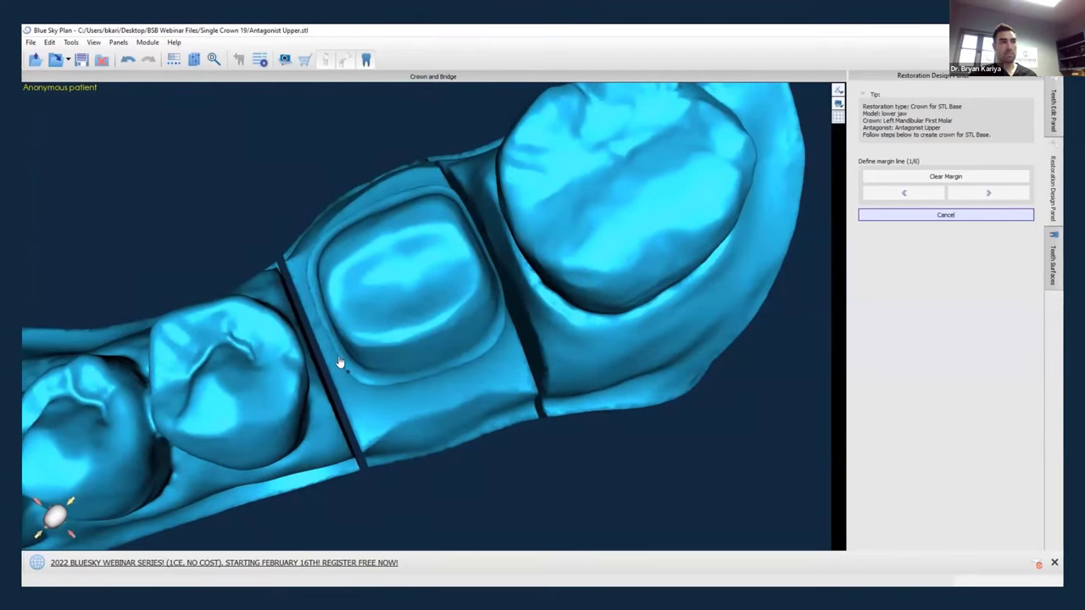
drag(370, 405, 364, 344)
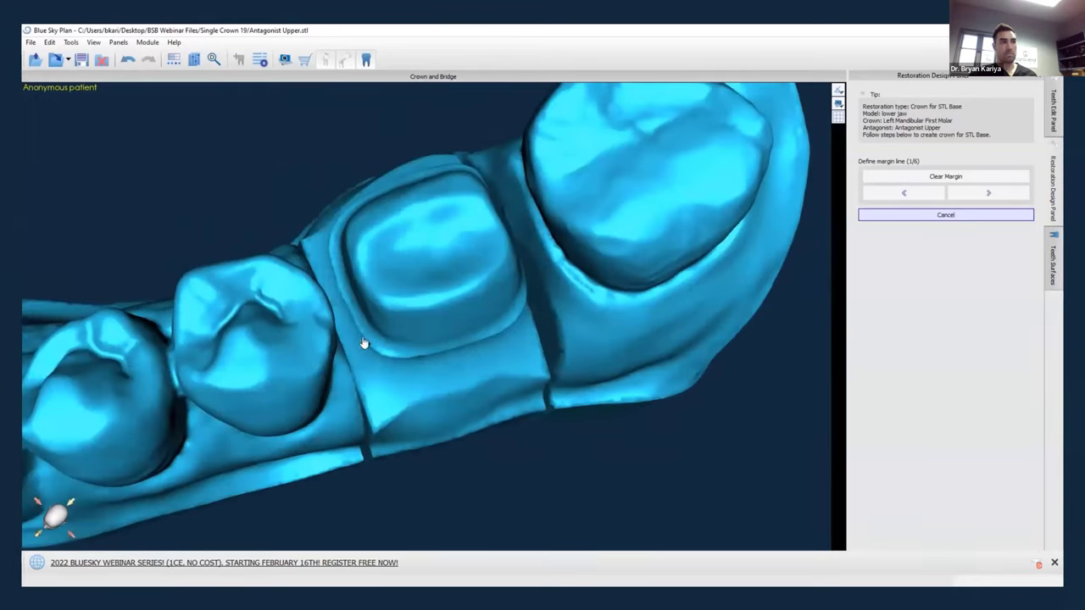
scroll(359, 339, up, 4)
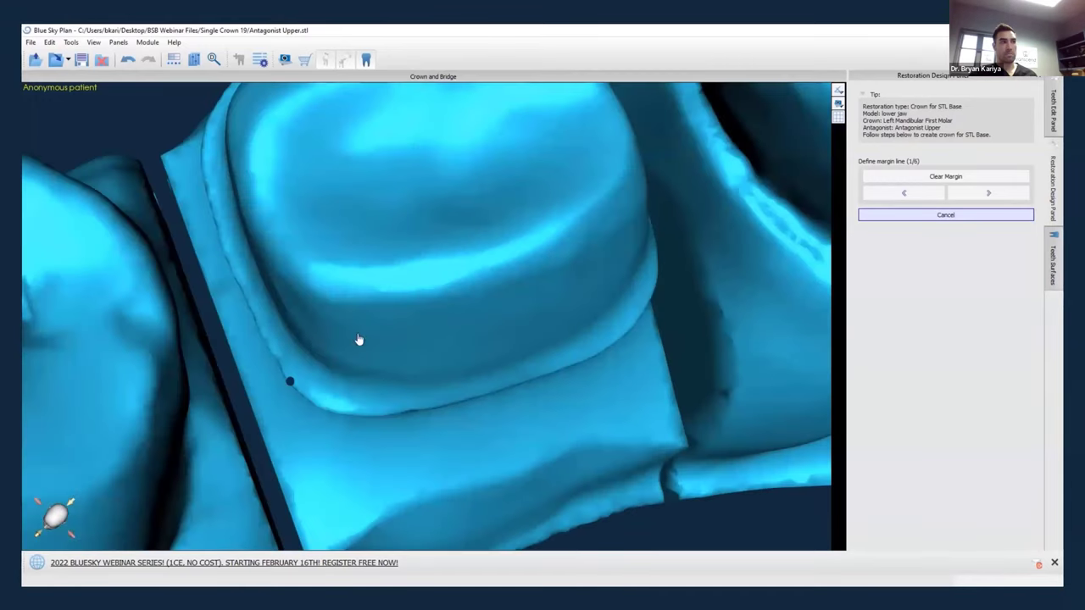
click(251, 311)
click(225, 247)
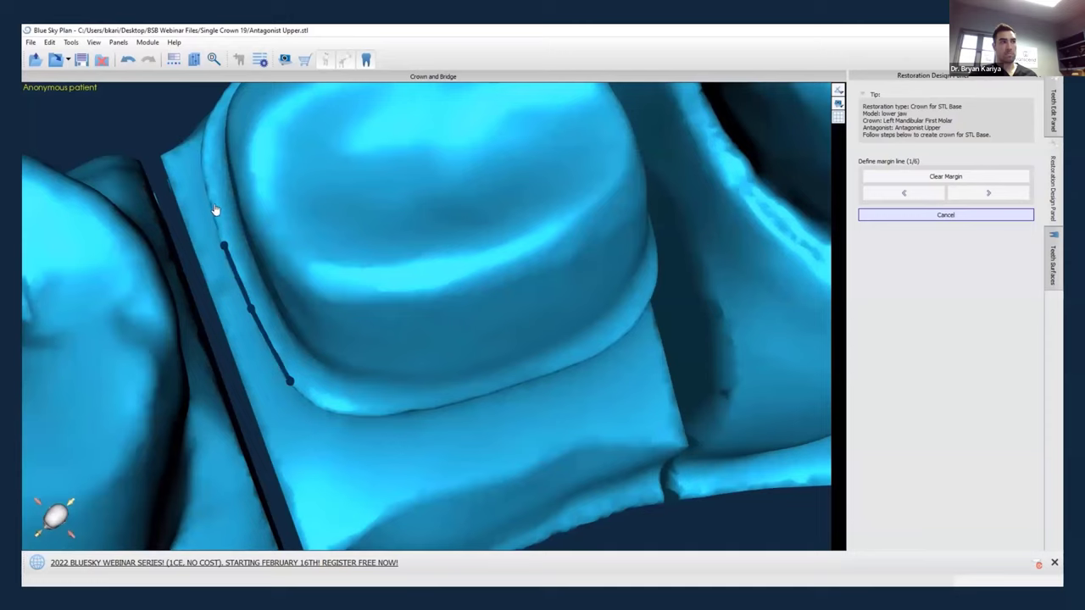
Extend the margin line along the finish line around the preparation's corner between the premolar-facing side and the tongue side.
right_drag(212, 200, 297, 239)
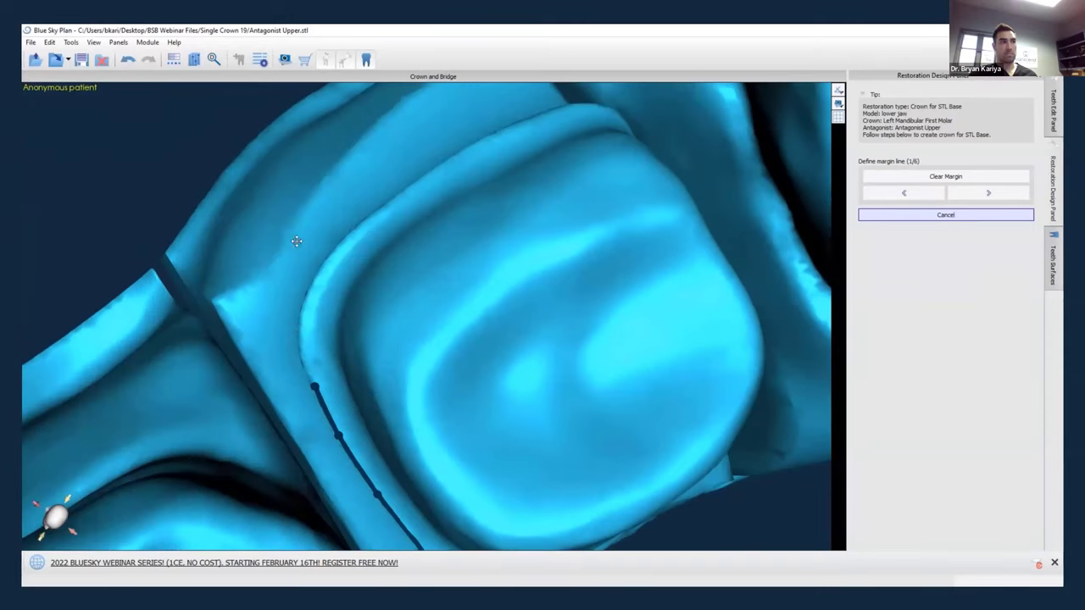
click(302, 362)
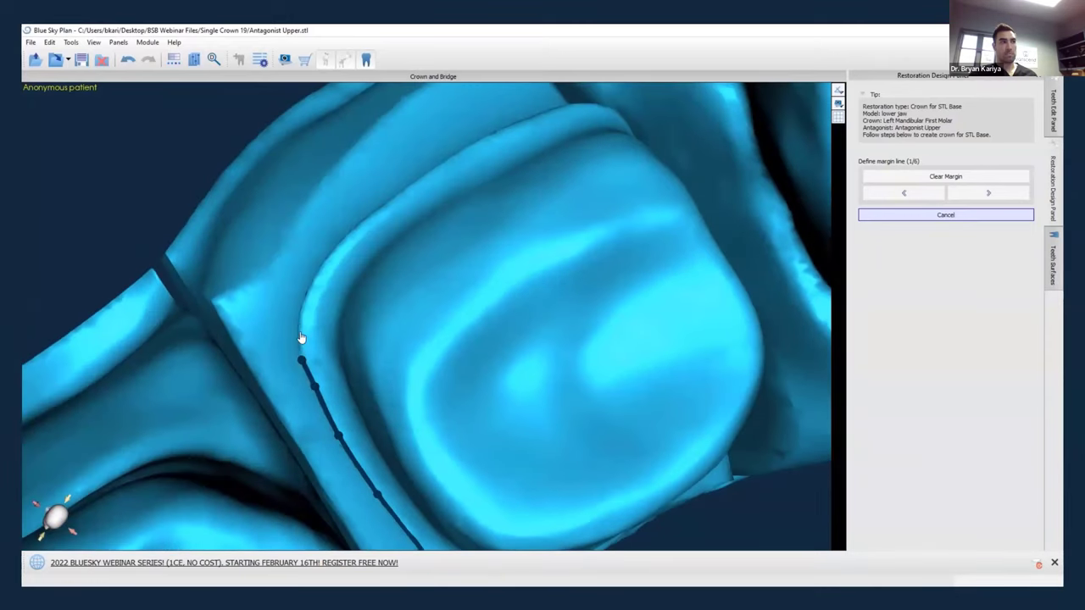
click(299, 331)
click(305, 305)
click(316, 284)
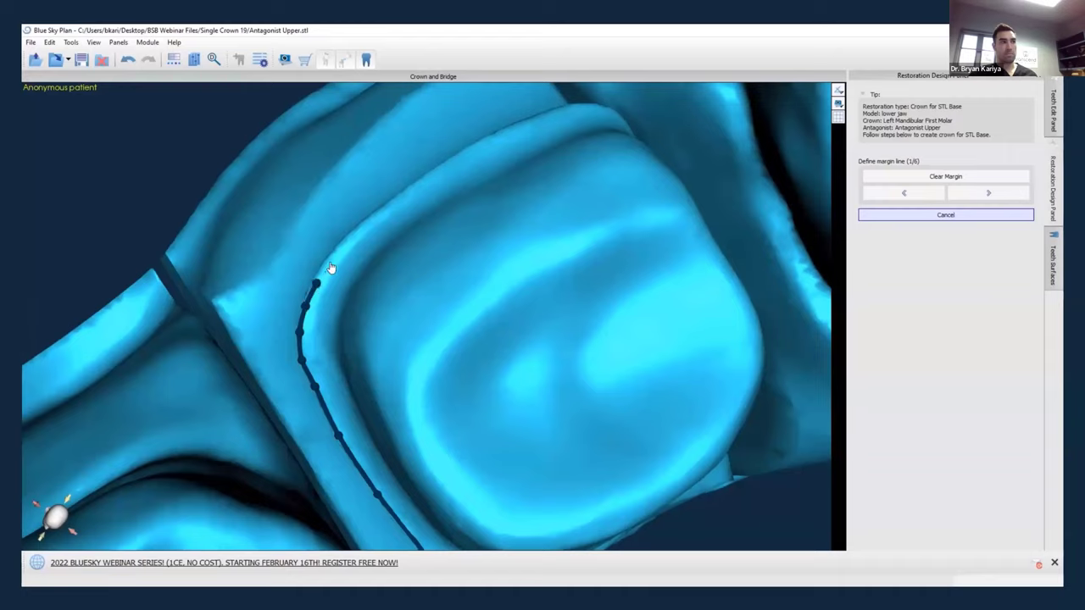
click(330, 260)
click(351, 238)
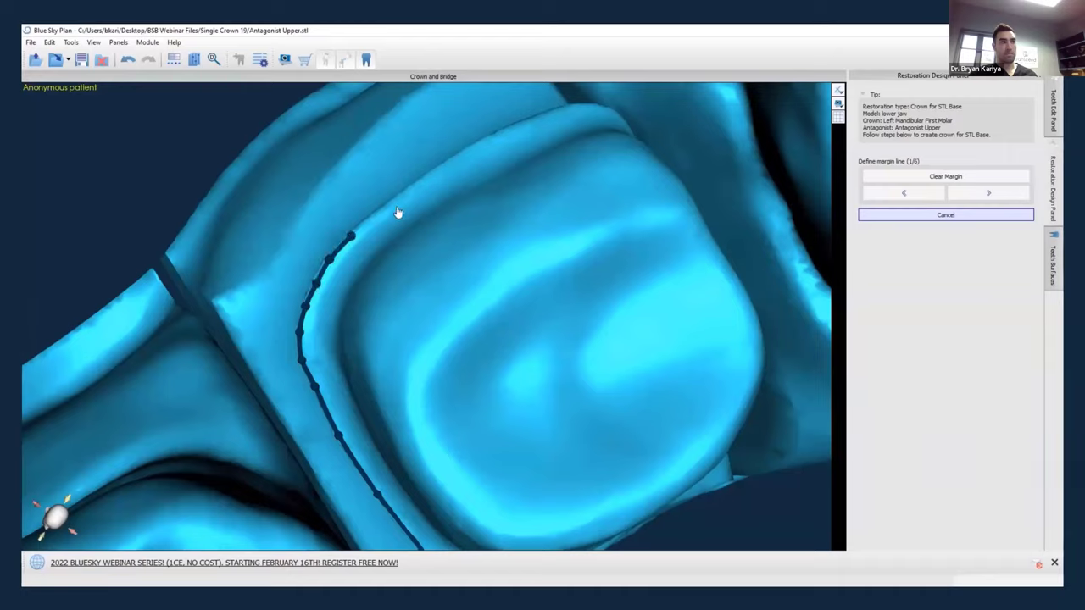
Continue the margin line along the tongue-side finish line to the corner next to the second molar.
click(398, 203)
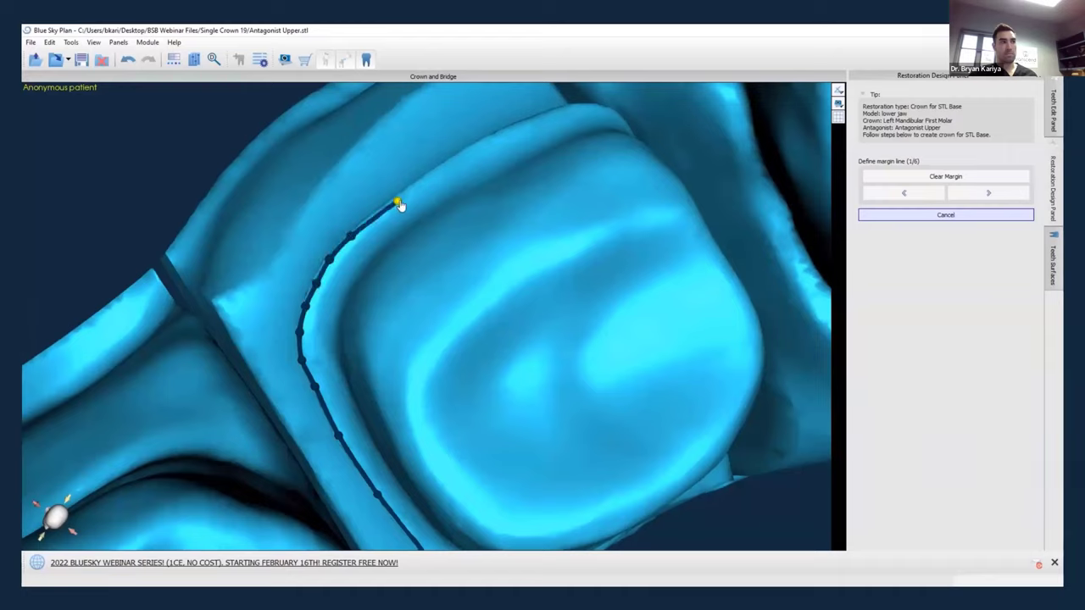
click(433, 174)
click(467, 152)
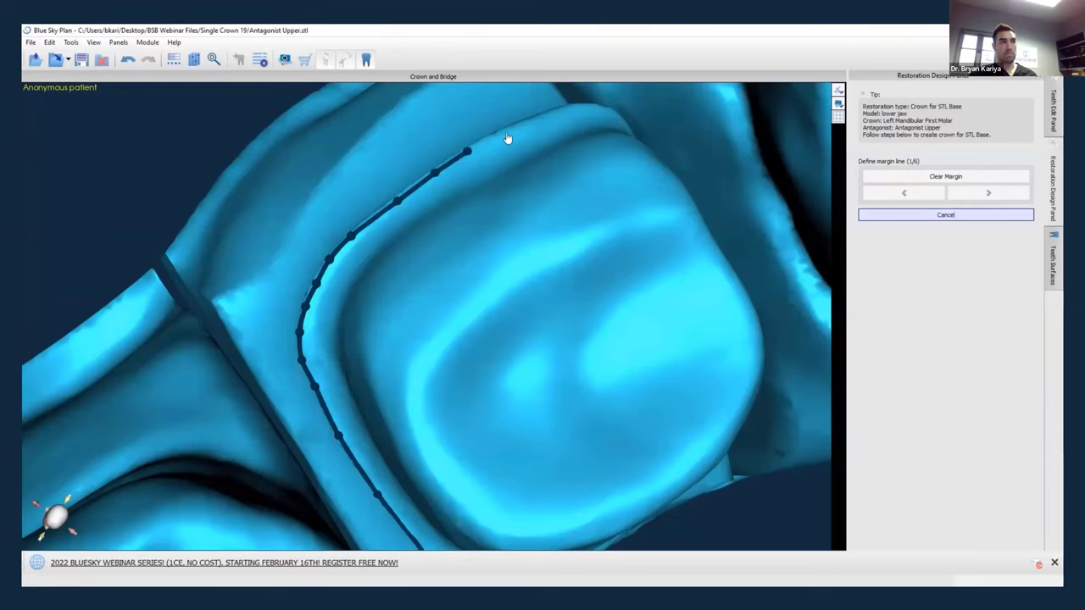
click(517, 127)
drag(641, 169, 586, 195)
right_drag(586, 195, 368, 175)
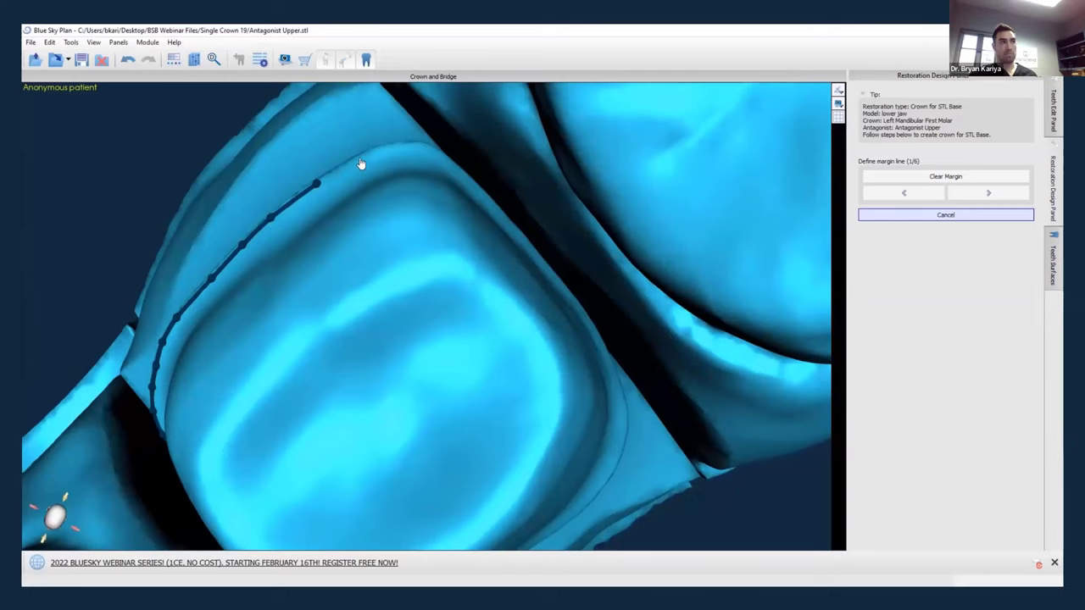
click(359, 159)
click(413, 146)
Trace the margin line along the side facing the second molar and around the corner onto the cheek side.
right_drag(447, 179, 381, 230)
click(397, 197)
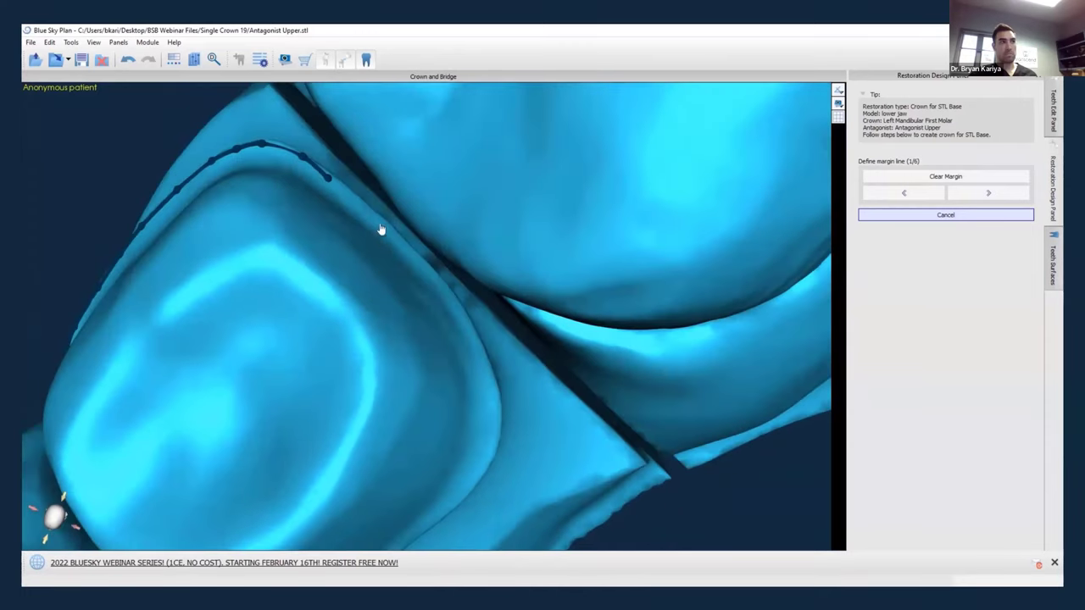
click(382, 223)
click(468, 327)
right_drag(484, 366, 506, 235)
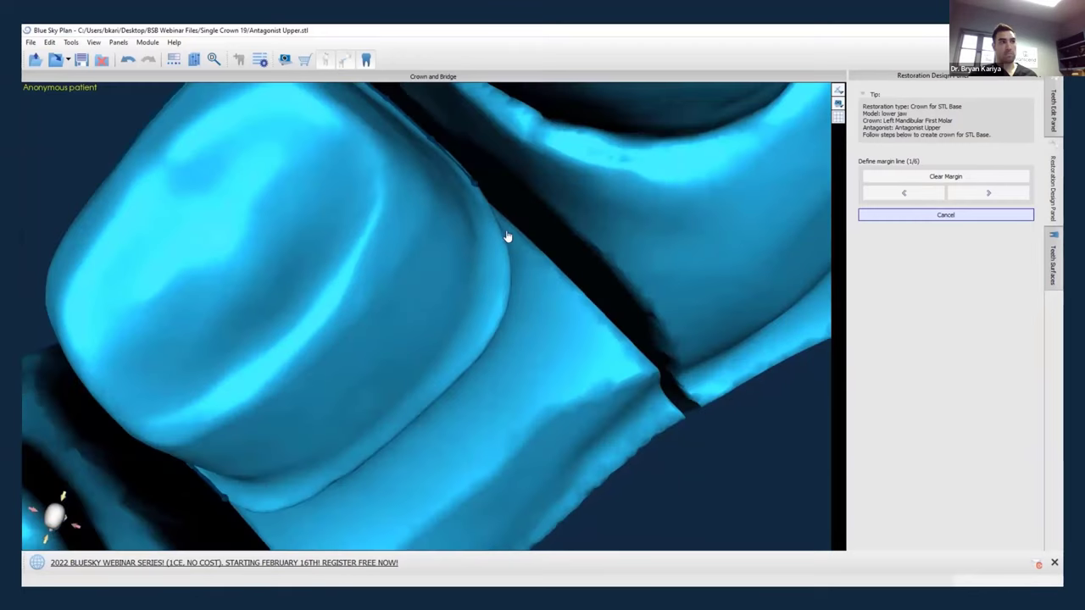
click(494, 227)
click(505, 261)
click(502, 296)
Trace the margin line along the cheek-side finish line and close it at its starting point.
right_drag(477, 356, 546, 295)
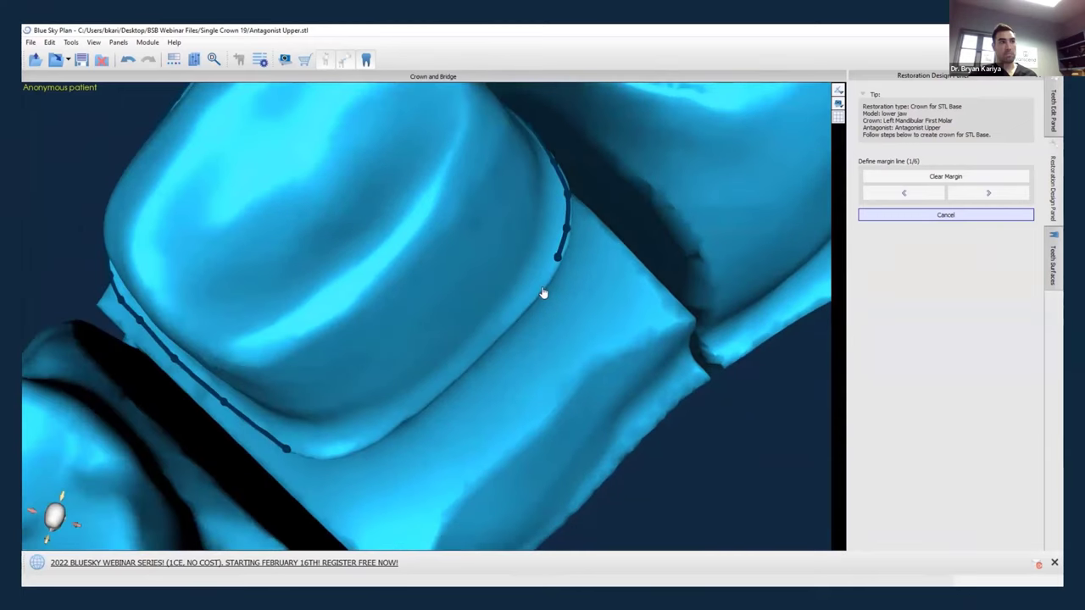
click(543, 290)
click(511, 321)
click(481, 354)
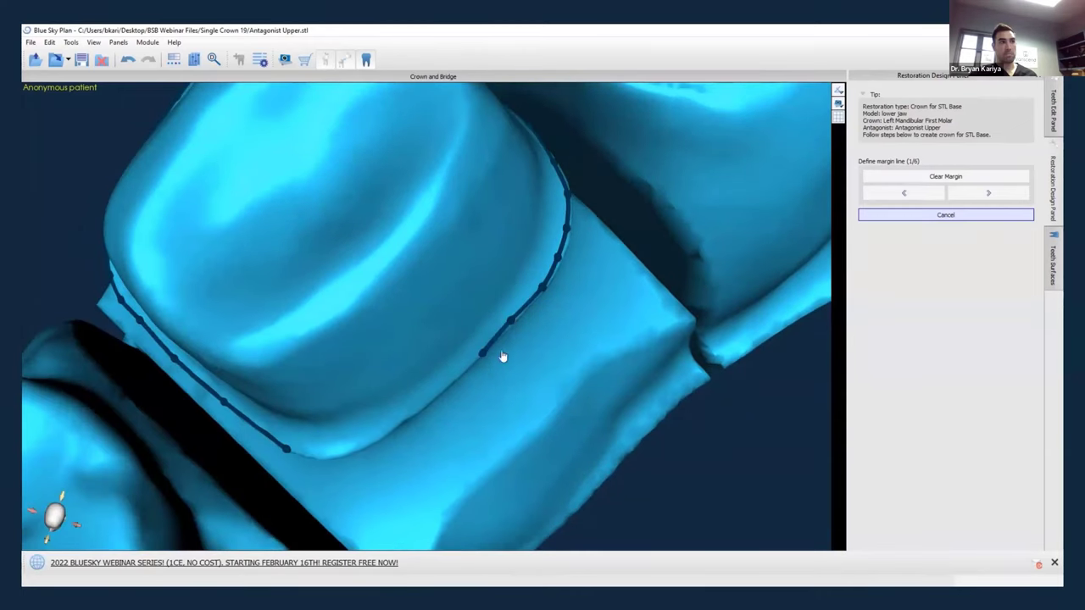
click(452, 381)
click(425, 400)
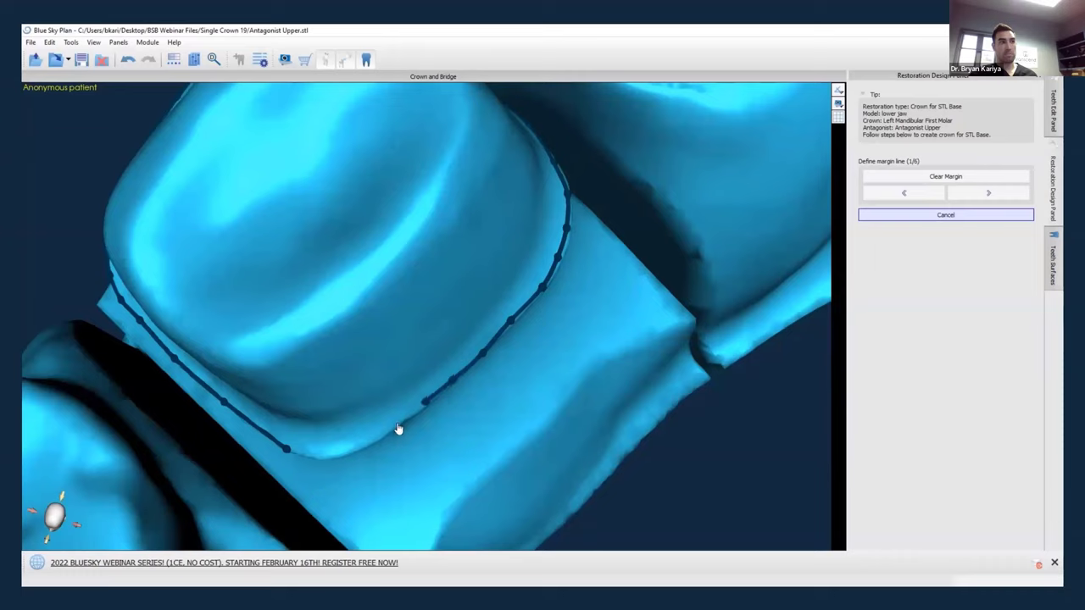
click(396, 424)
click(358, 448)
click(325, 457)
click(302, 455)
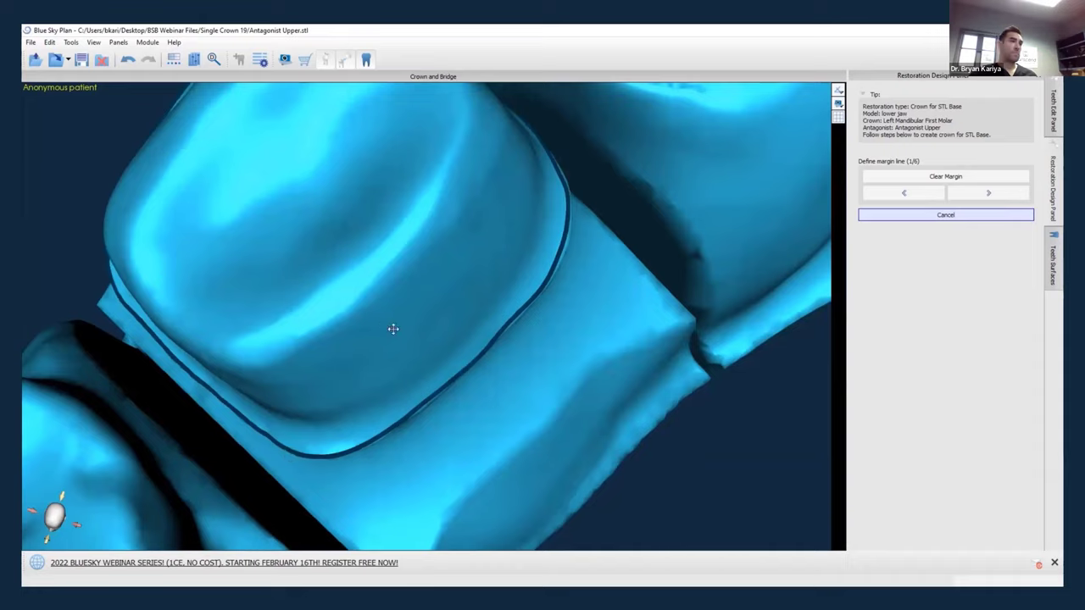
Adjust the closed margin line's course at the corner facing the second molar and along the cheek side.
right_drag(384, 321, 445, 159)
scroll(465, 208, up, 5)
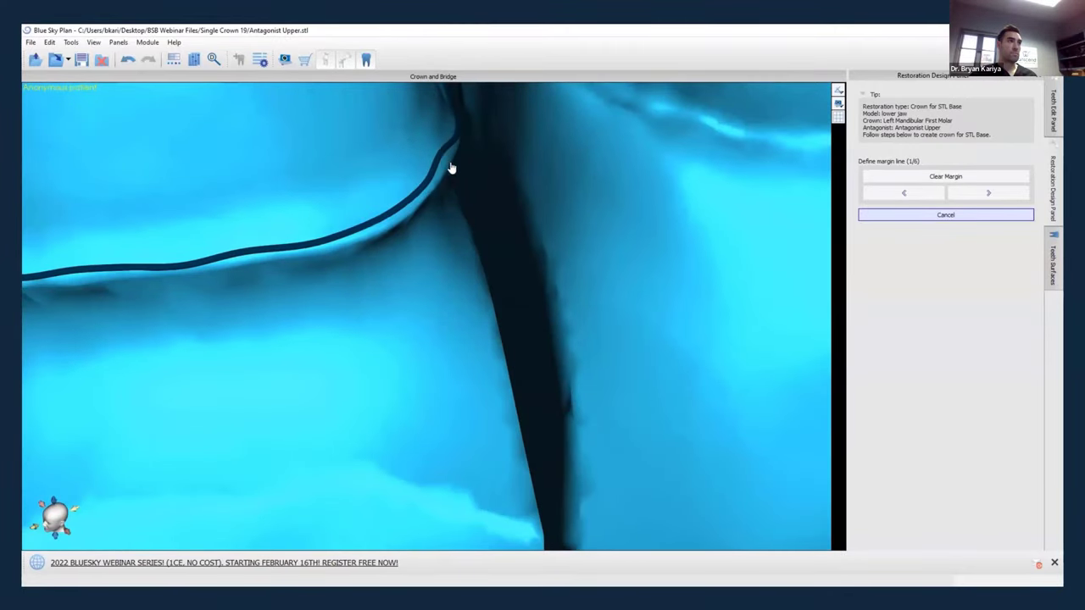
drag(438, 155, 422, 201)
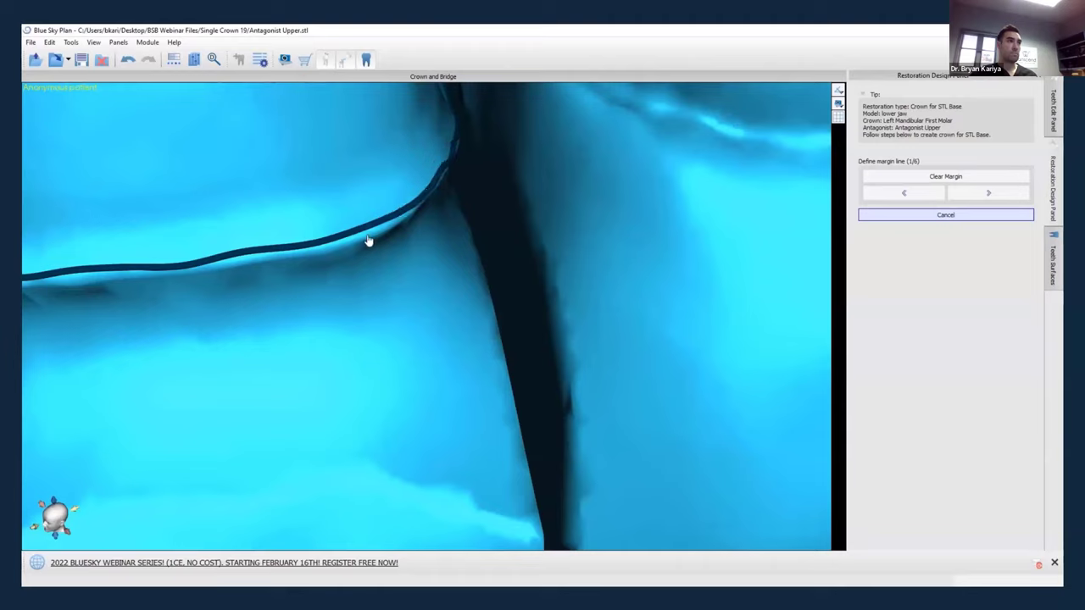
drag(366, 234, 393, 224)
drag(451, 179, 406, 221)
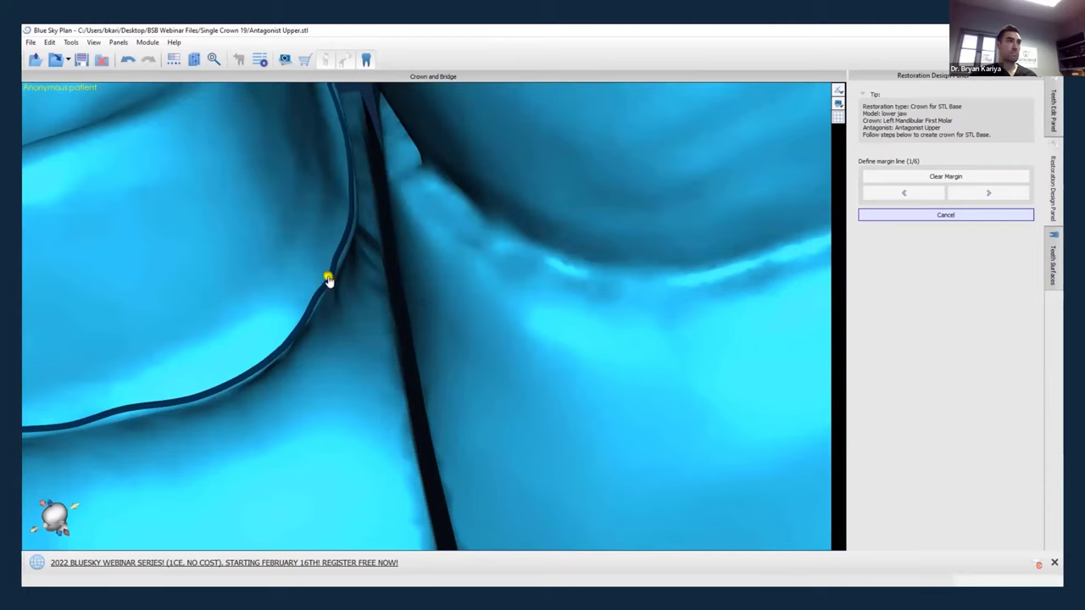
drag(212, 333, 333, 268)
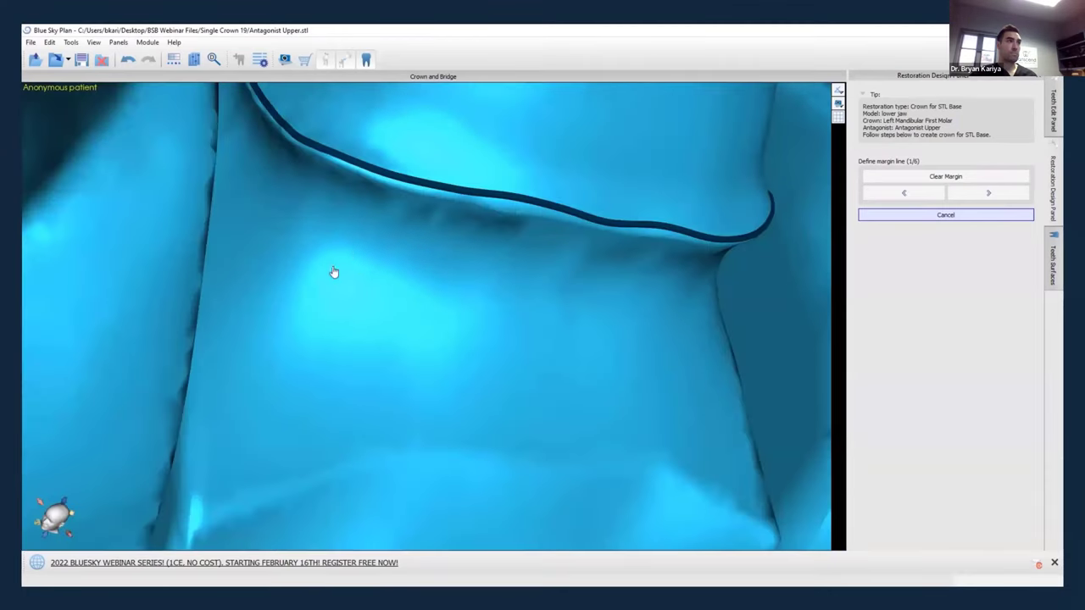
click(448, 164)
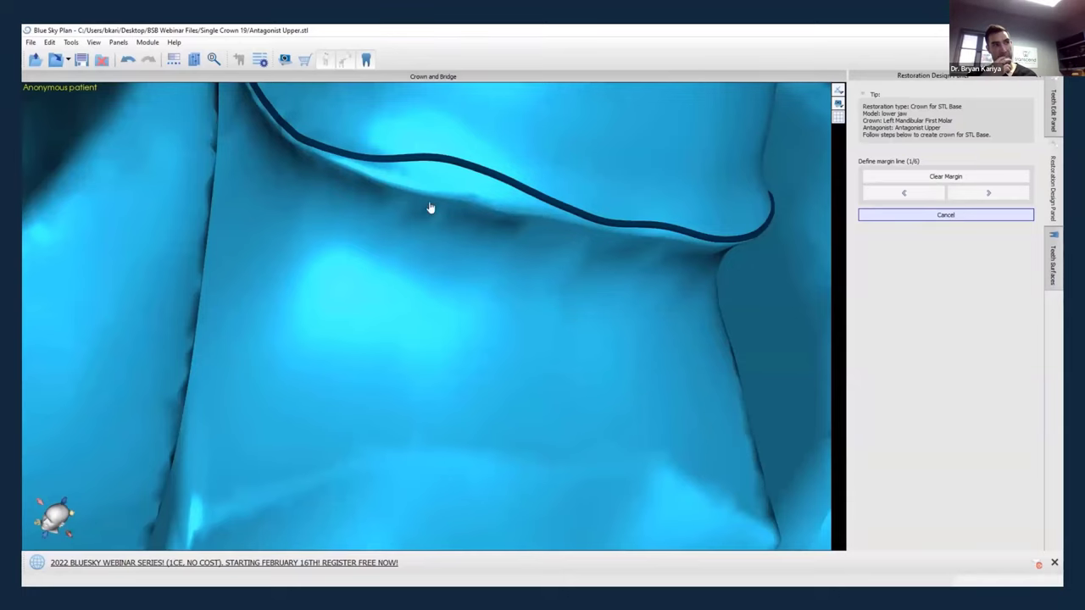
Accept the margin line and set the crown's insert direction from a view looking straight down on the preparation.
right_drag(492, 268, 528, 269)
scroll(379, 326, down, 5)
right_drag(353, 250, 388, 317)
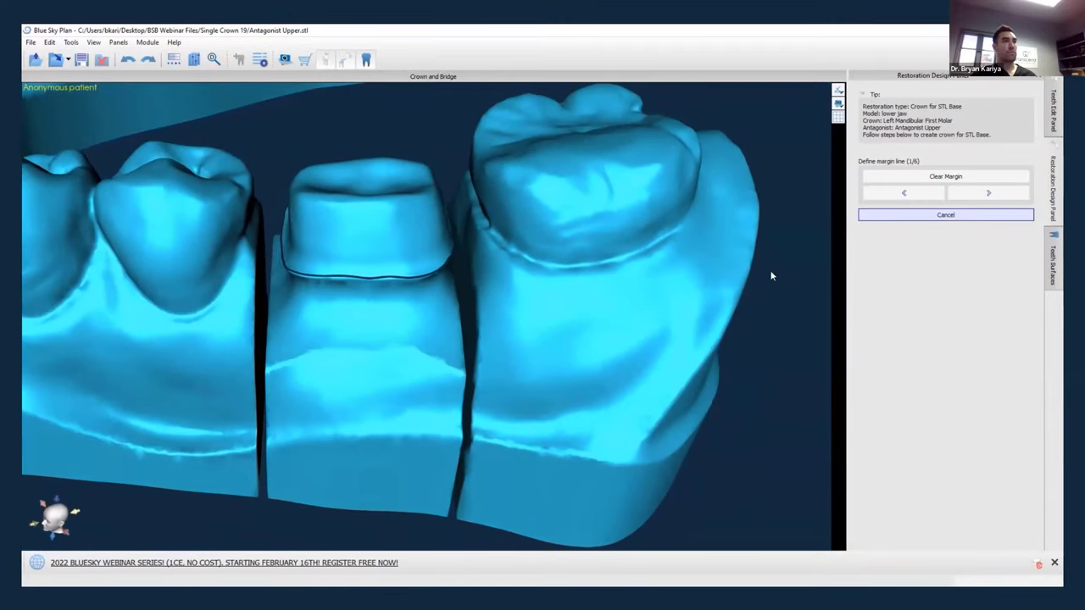
click(999, 194)
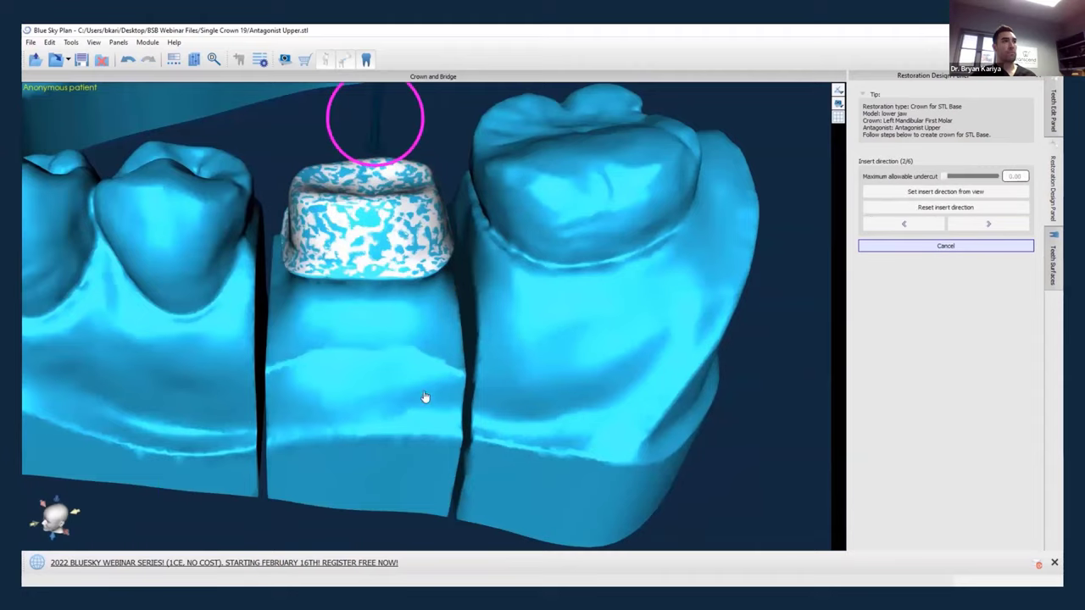
drag(353, 364, 249, 403)
right_drag(249, 403, 358, 375)
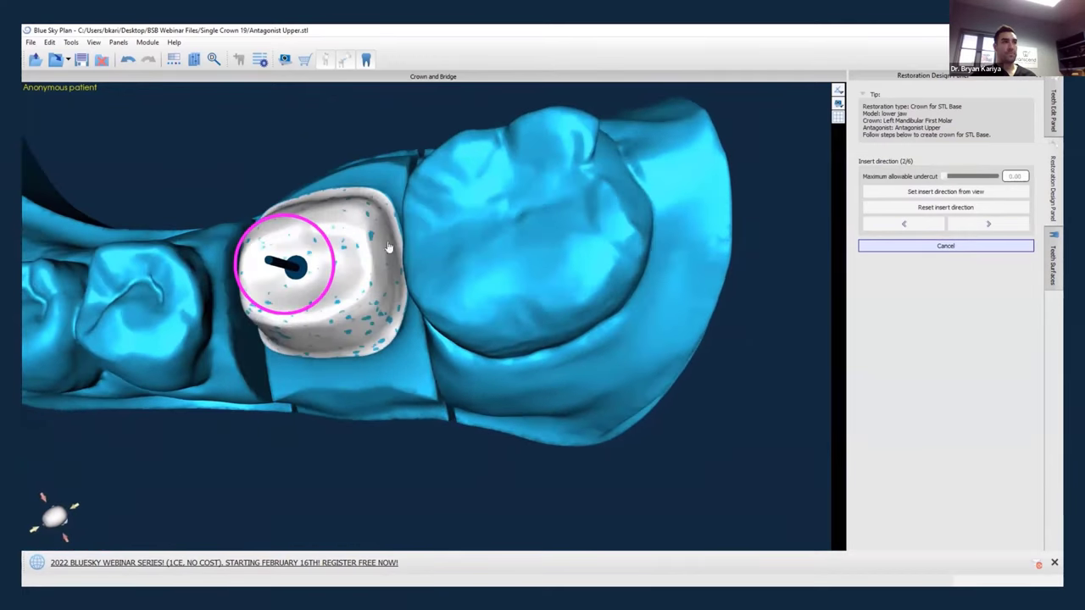
right_drag(182, 324, 399, 360)
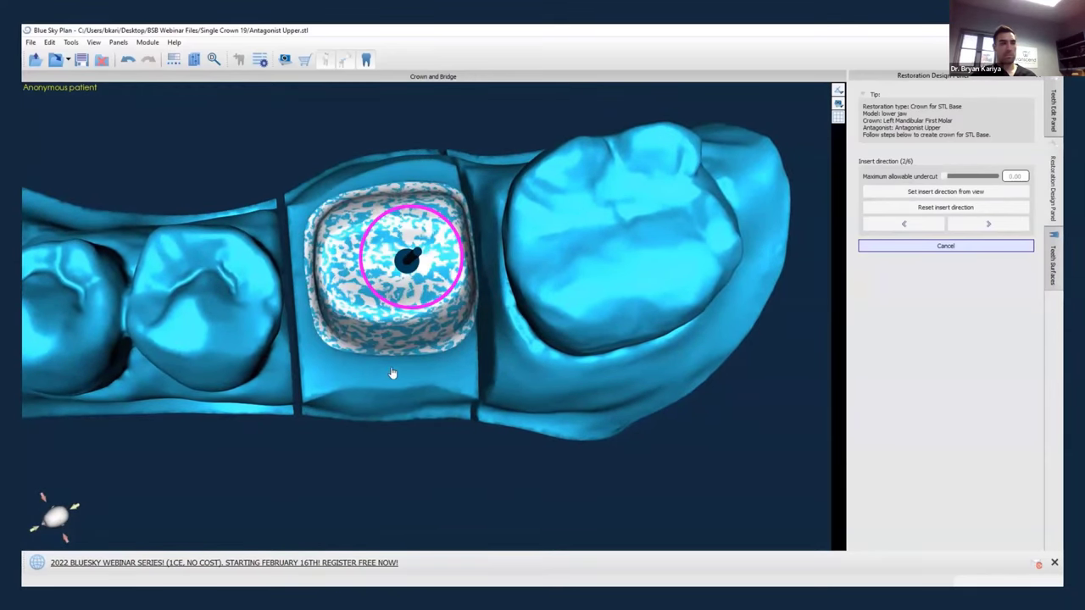
right_drag(426, 387, 373, 393)
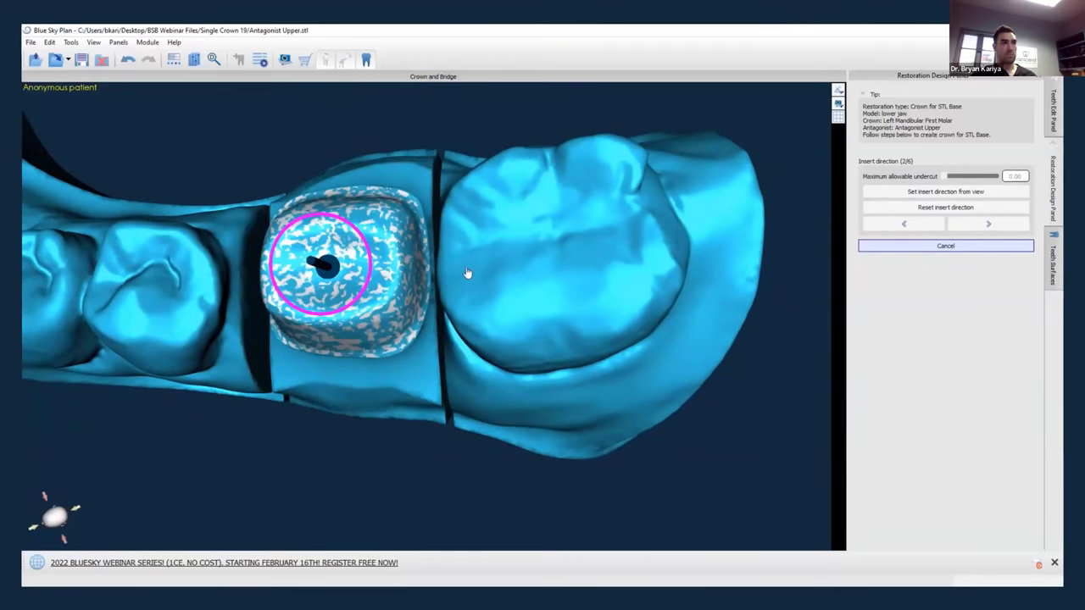
right_drag(443, 300, 492, 311)
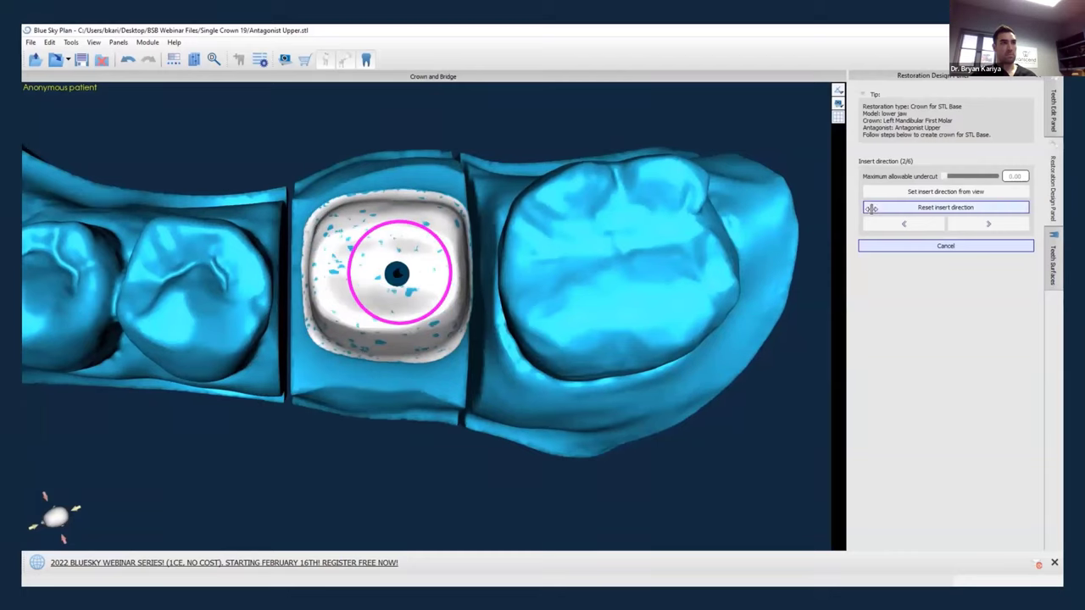
click(938, 192)
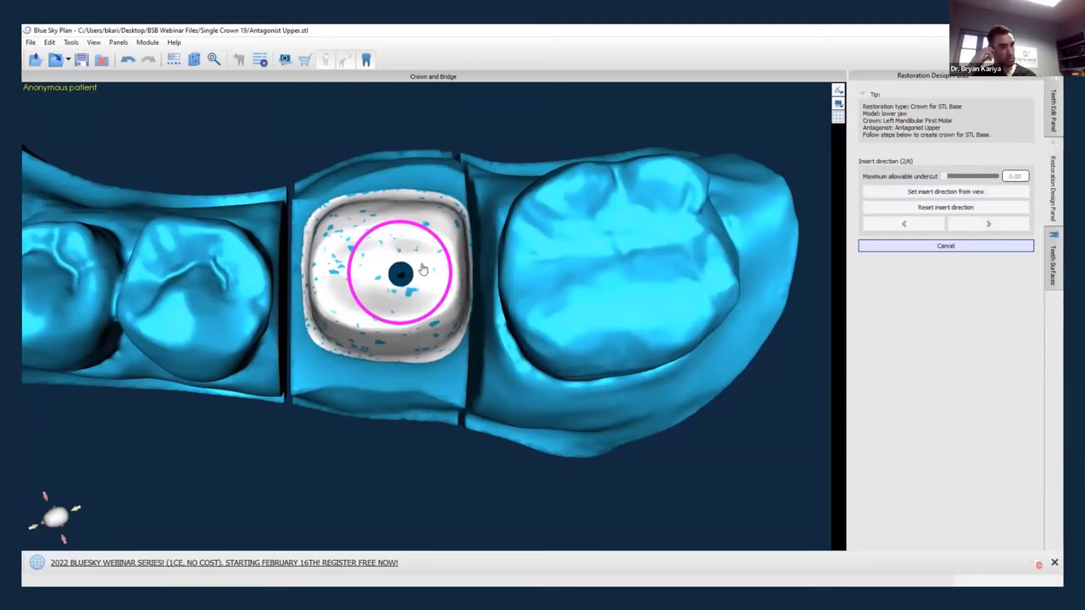
Accept the insert direction and paint the approximal area on the second molar's surface facing the preparation with tool size 2.50.
click(988, 223)
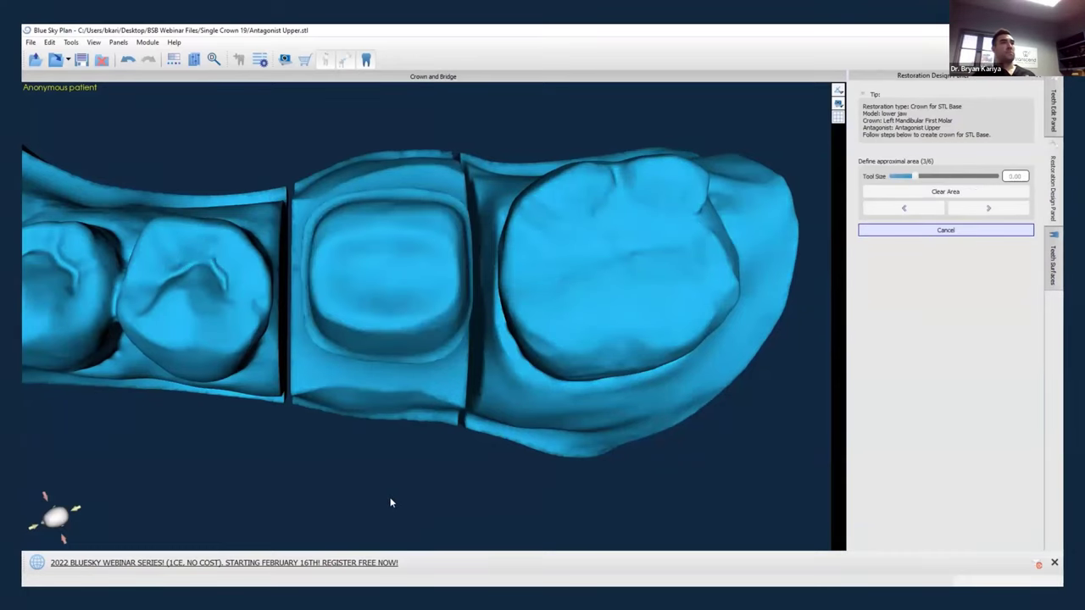
right_drag(382, 426, 547, 373)
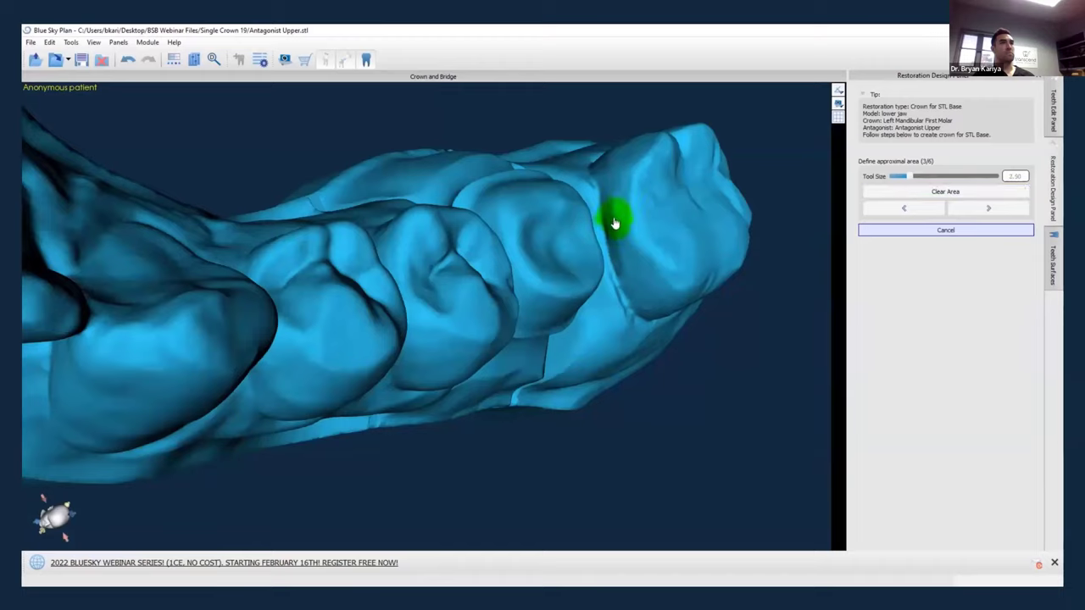
drag(616, 218, 632, 274)
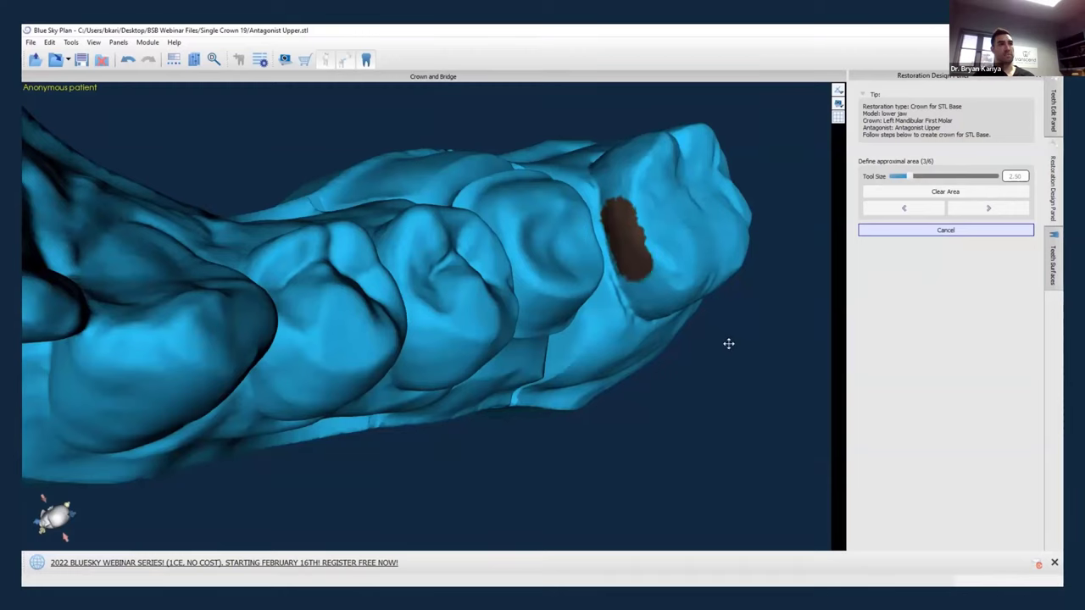
Paint the approximal area on the premolar's surface facing the preparation.
mouse_move(728, 344)
mouse_down()
mouse_move(593, 322)
mouse_move(579, 258)
mouse_up()
right_drag(687, 369, 537, 418)
right_drag(494, 416, 450, 343)
drag(352, 275, 363, 227)
mouse_move(412, 378)
right_down()
mouse_move(510, 412)
mouse_move(381, 300)
mouse_move(348, 255)
right_up()
drag(347, 251, 346, 249)
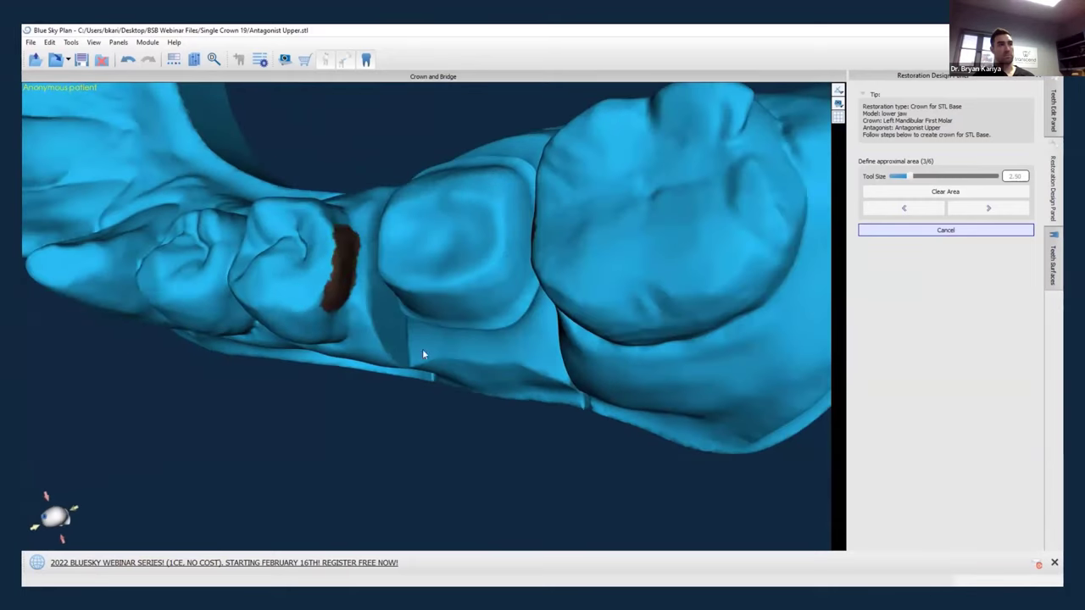
Accept the approximal areas, continue to the crown bottom definition and examine its preview from above and from the cheek side.
mouse_move(526, 371)
right_down()
mouse_move(784, 314)
mouse_move(625, 314)
right_up()
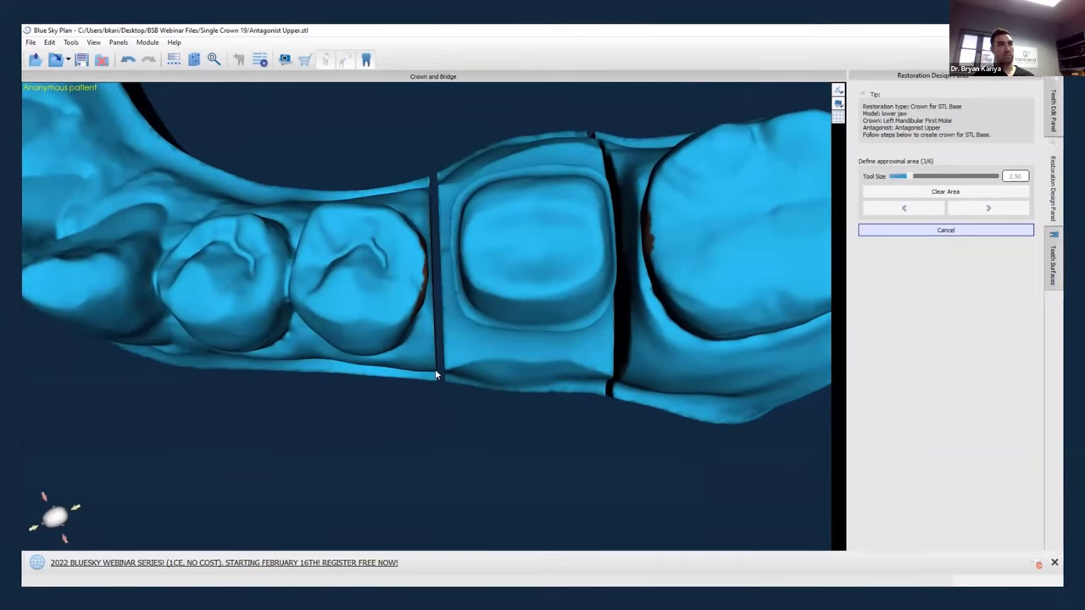
right_drag(436, 374, 576, 367)
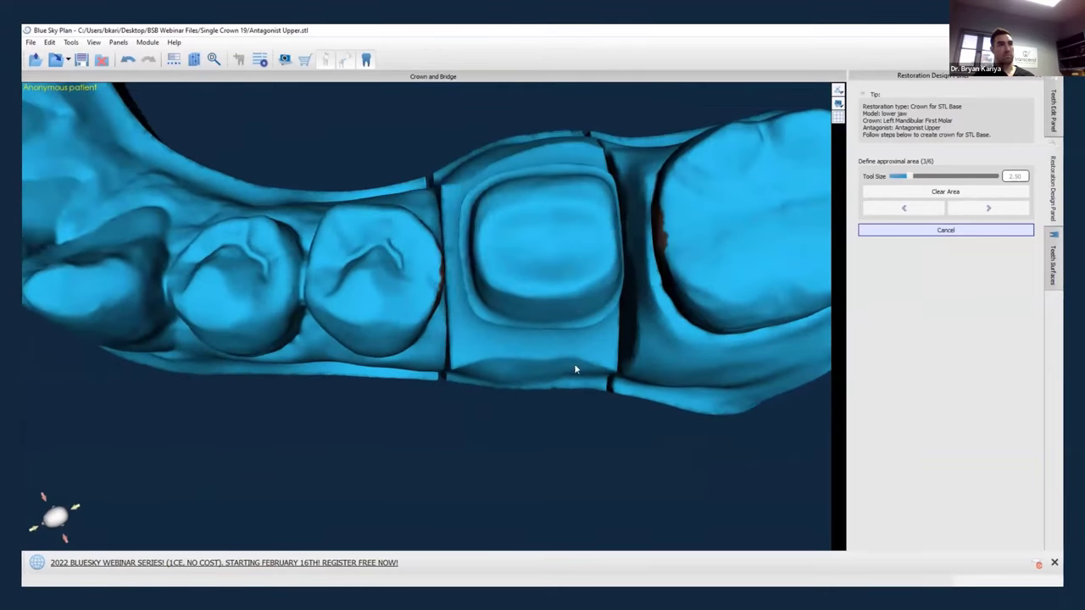
click(960, 212)
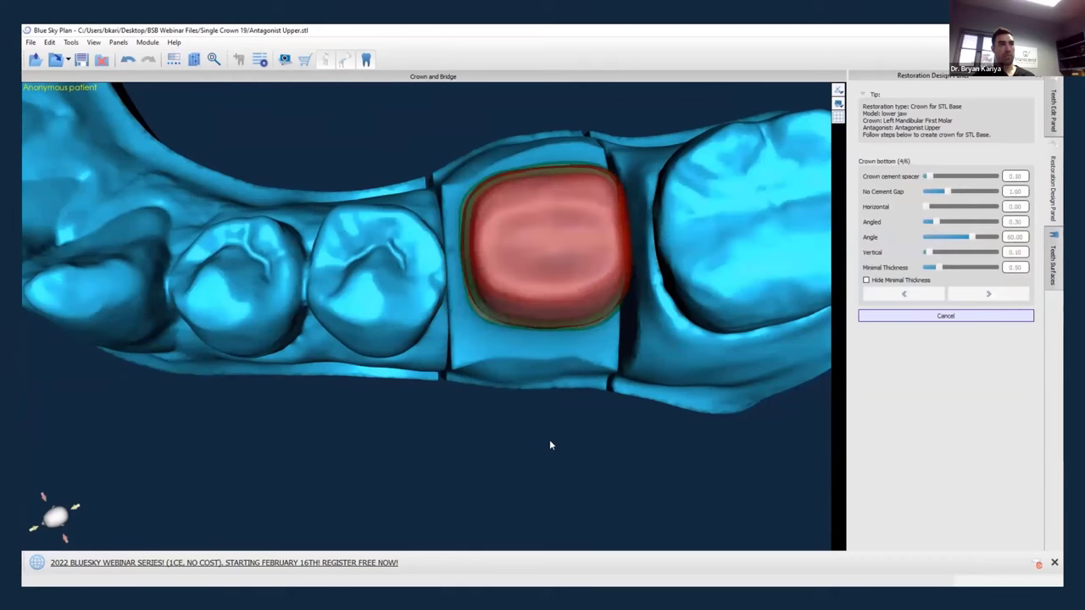
drag(593, 399, 535, 408)
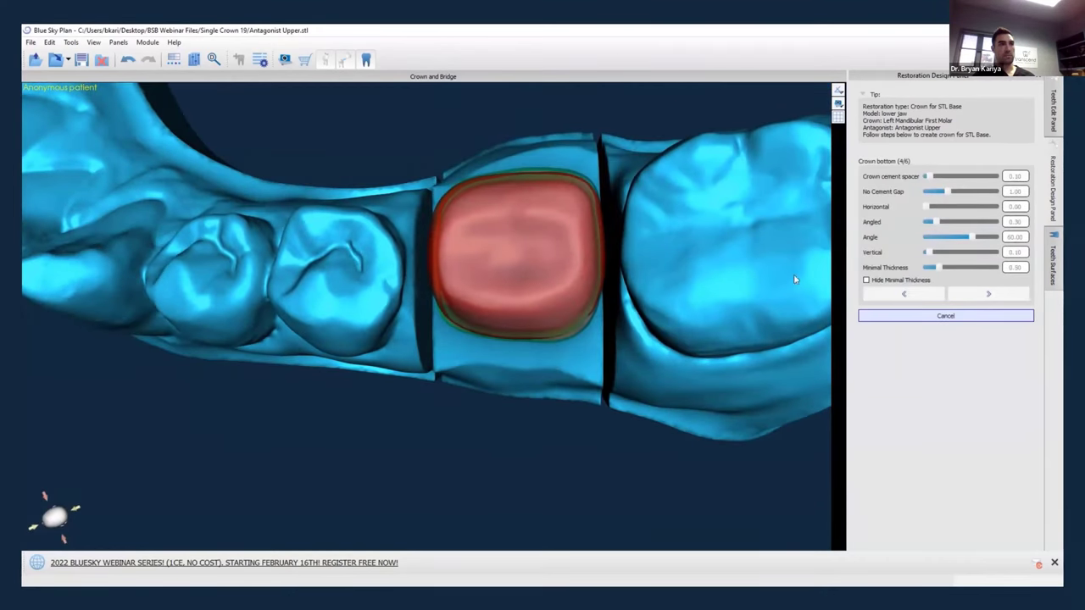
drag(518, 383, 456, 233)
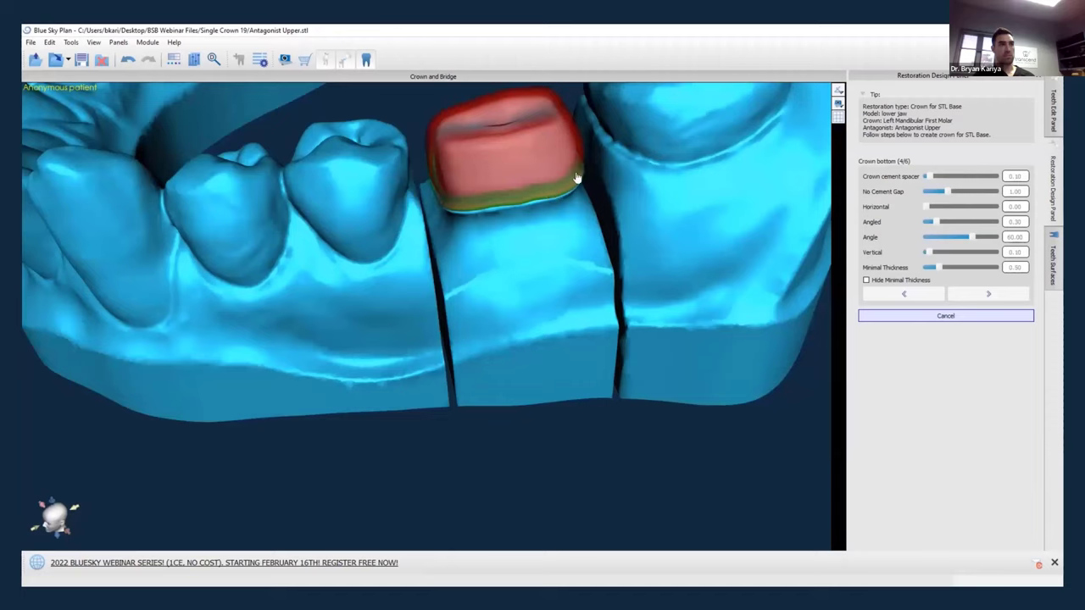
drag(514, 246, 511, 320)
drag(392, 320, 483, 330)
right_drag(482, 330, 484, 335)
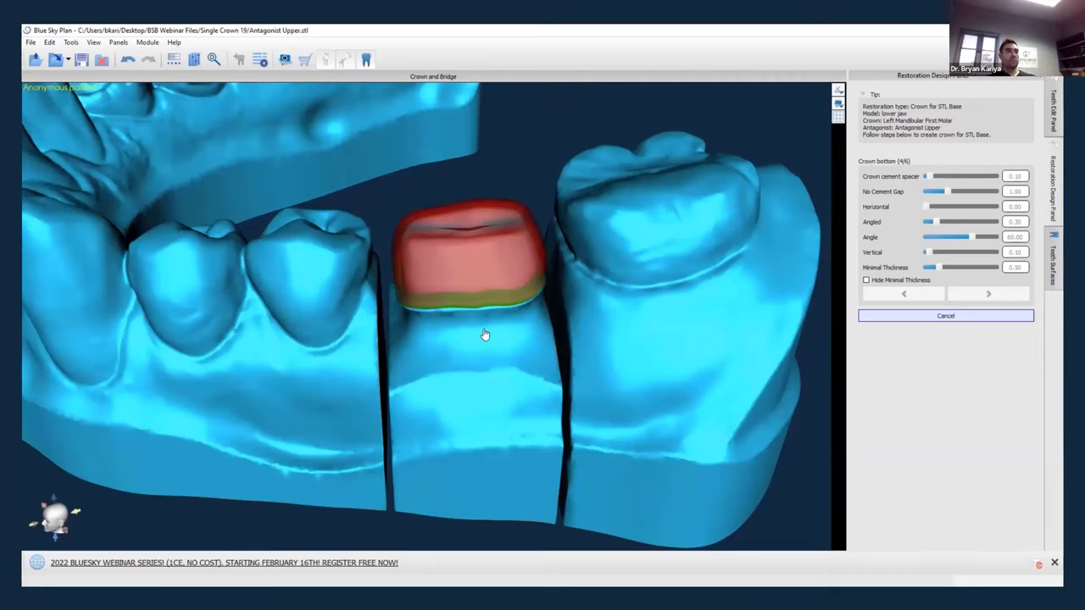
Set the crown bottom's No Cement Gap to 0.10 and Crown cement spacer to 0.16, and accept the crown bottom.
drag(948, 191, 924, 194)
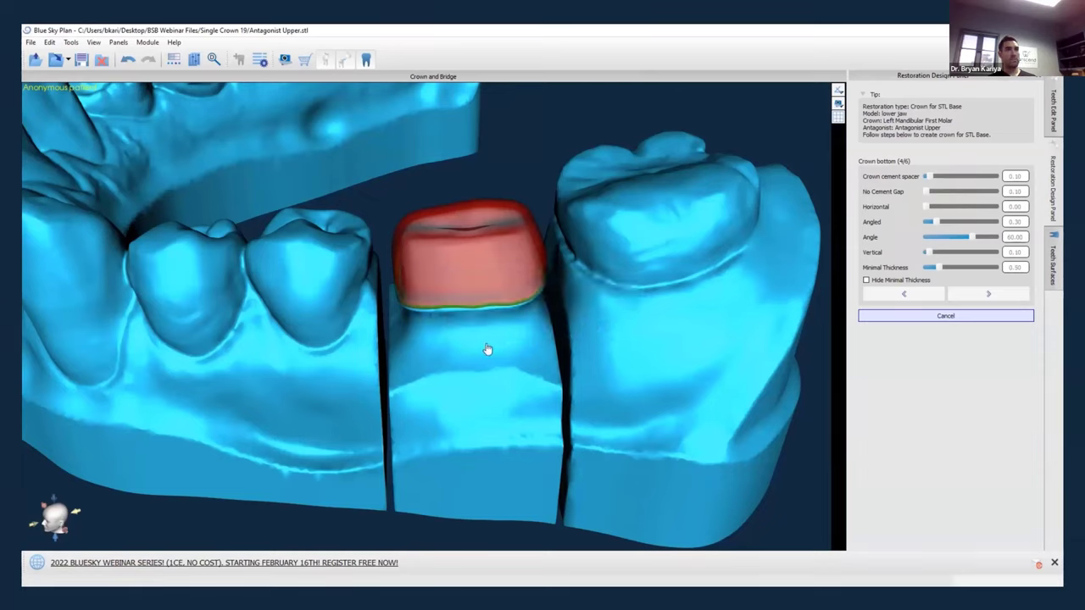
click(936, 178)
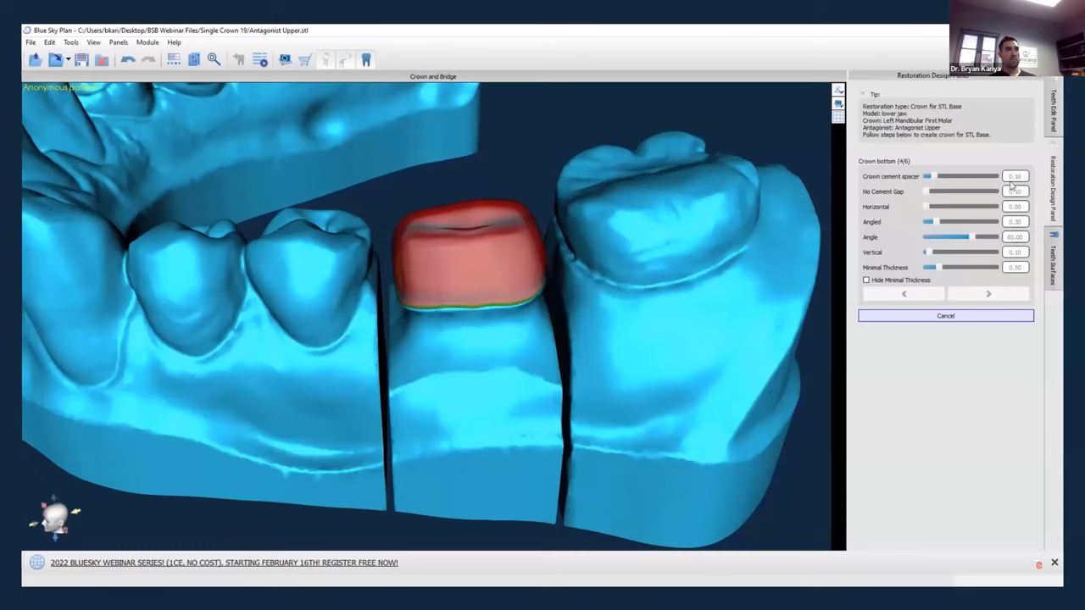
drag(480, 386, 473, 350)
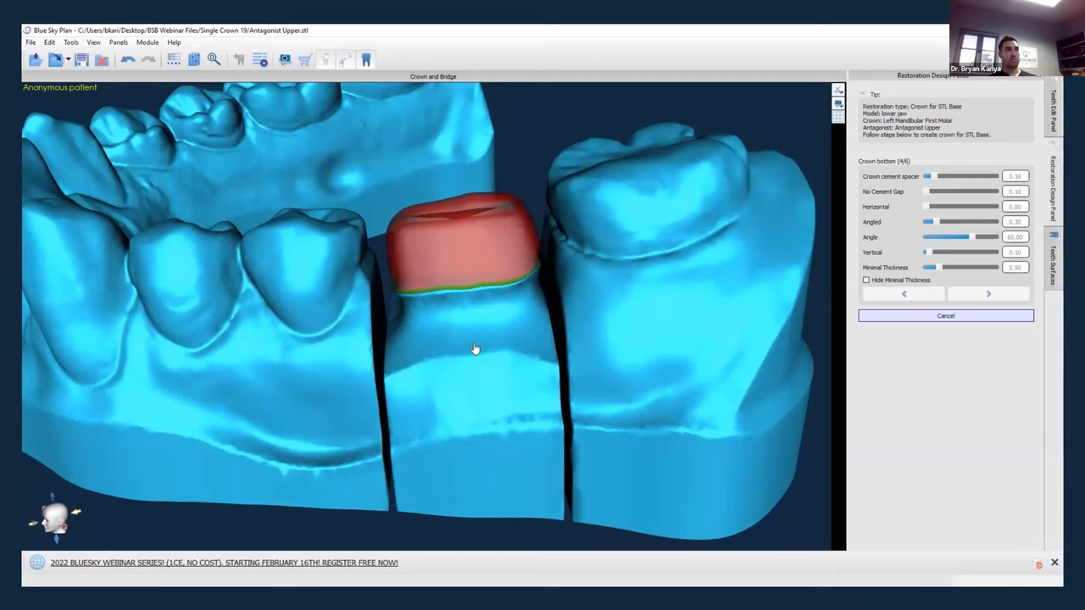
click(985, 296)
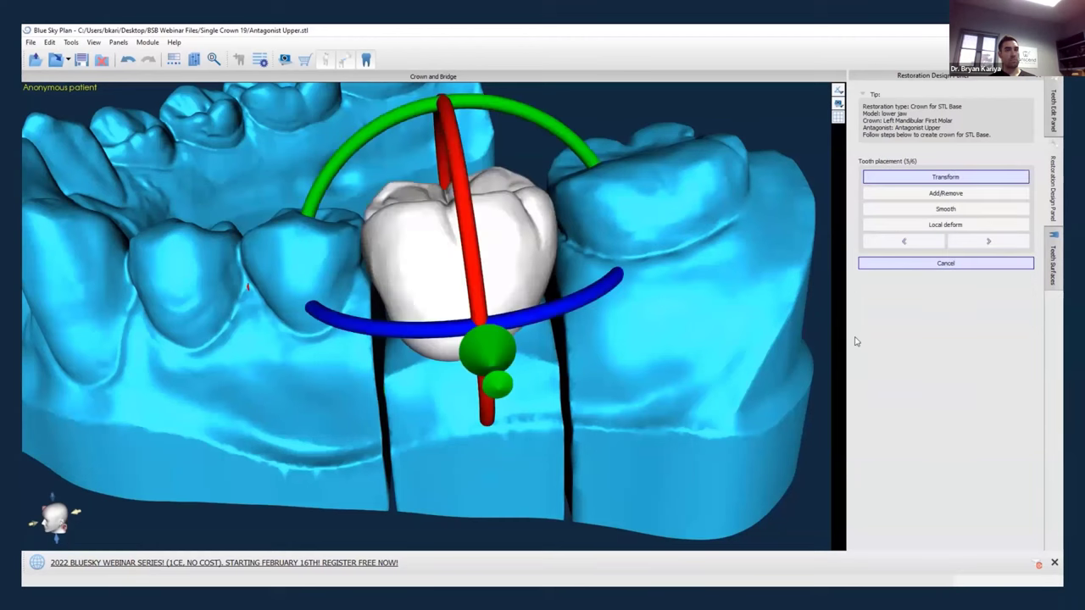
Adjust the proposed crown's placement over the preparation, checking it from above, and continue to the intersection cutting stage.
mouse_move(611, 429)
mouse_down()
mouse_move(555, 434)
mouse_move(622, 430)
mouse_up()
drag(345, 422, 668, 460)
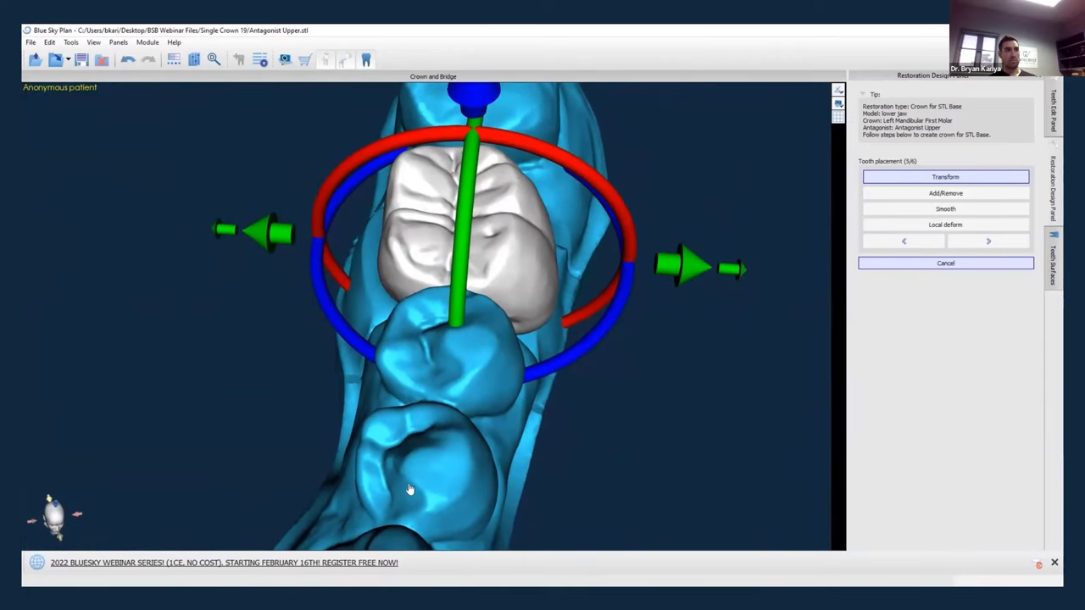
drag(422, 472, 430, 530)
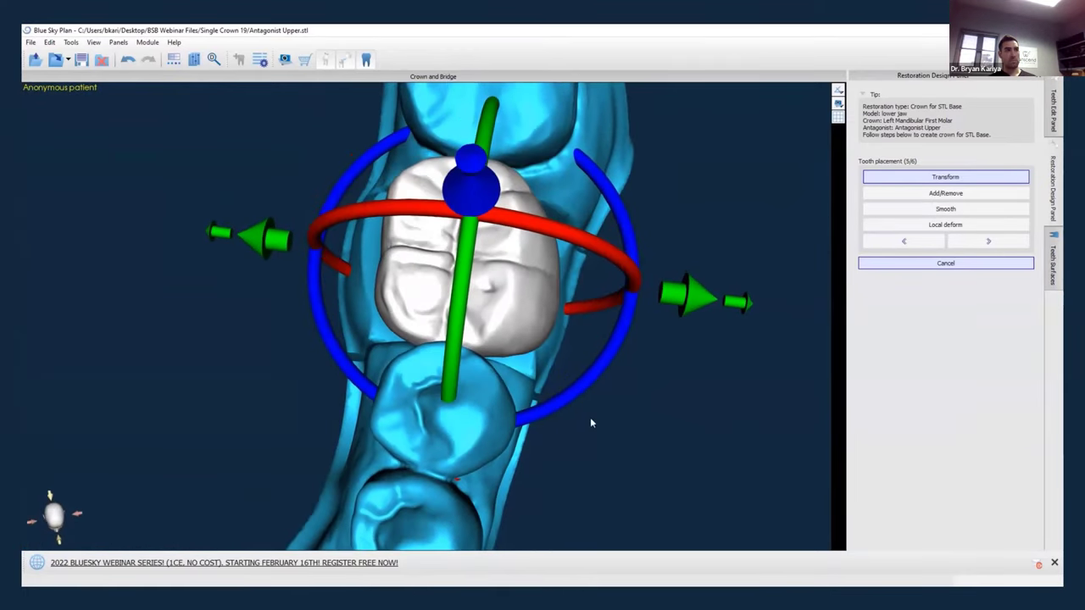
drag(598, 385, 591, 390)
drag(645, 419, 499, 434)
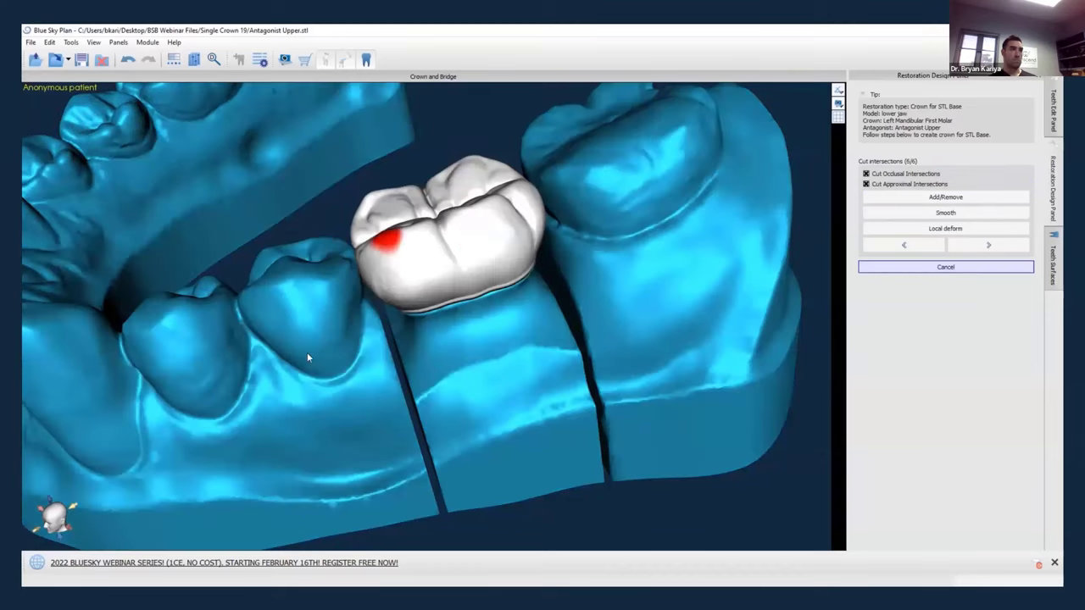
Inspect the red closeness spot on the crown's mesiobuccal cusp and activate the Add/Remove tool for reshaping it.
drag(307, 355, 453, 369)
right_drag(452, 367, 367, 375)
click(946, 213)
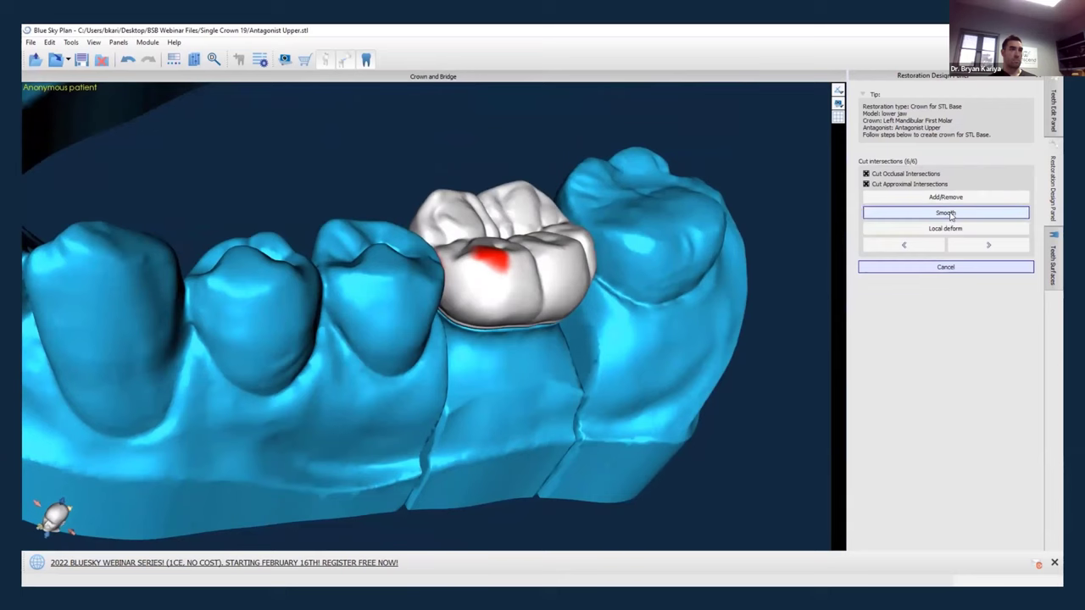
right_drag(643, 372, 497, 397)
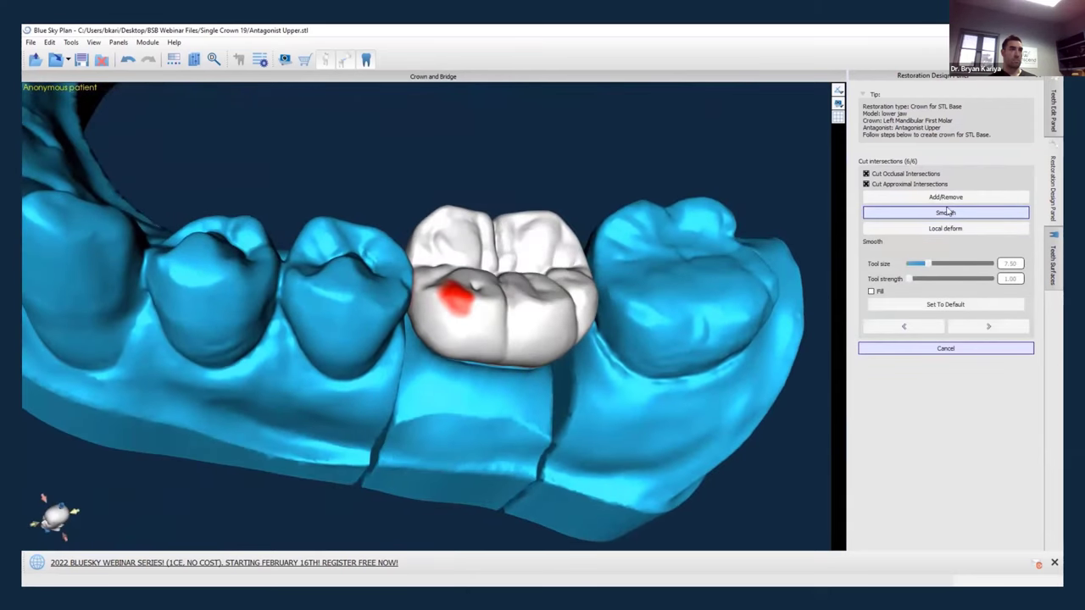
click(946, 196)
right_drag(542, 365, 460, 306)
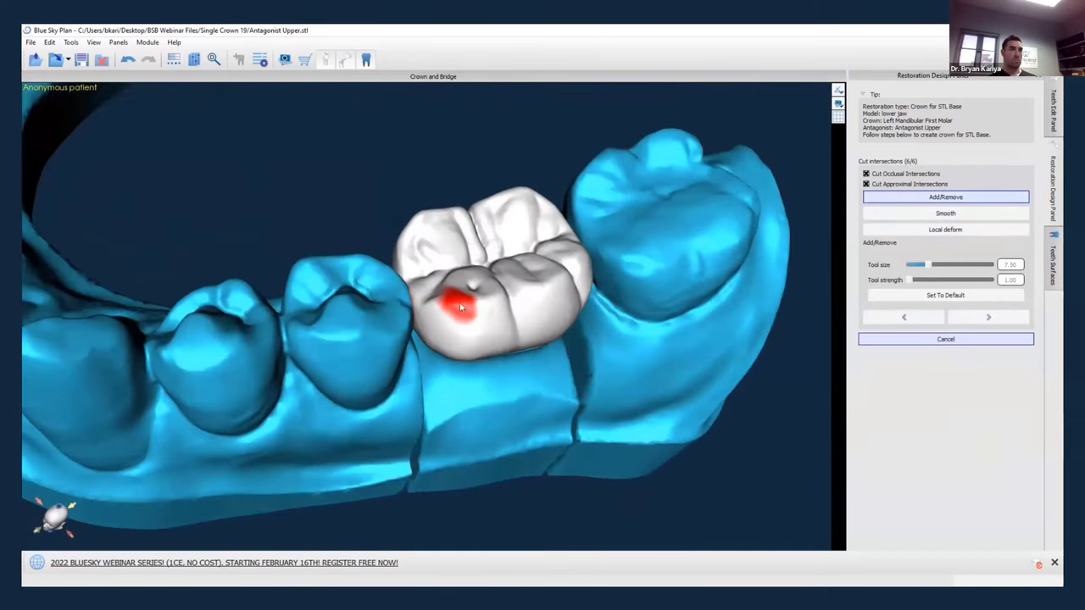
Show the upper antagonist model and examine where the crown's mesiobuccal cusp meets it.
click(1058, 127)
click(1053, 254)
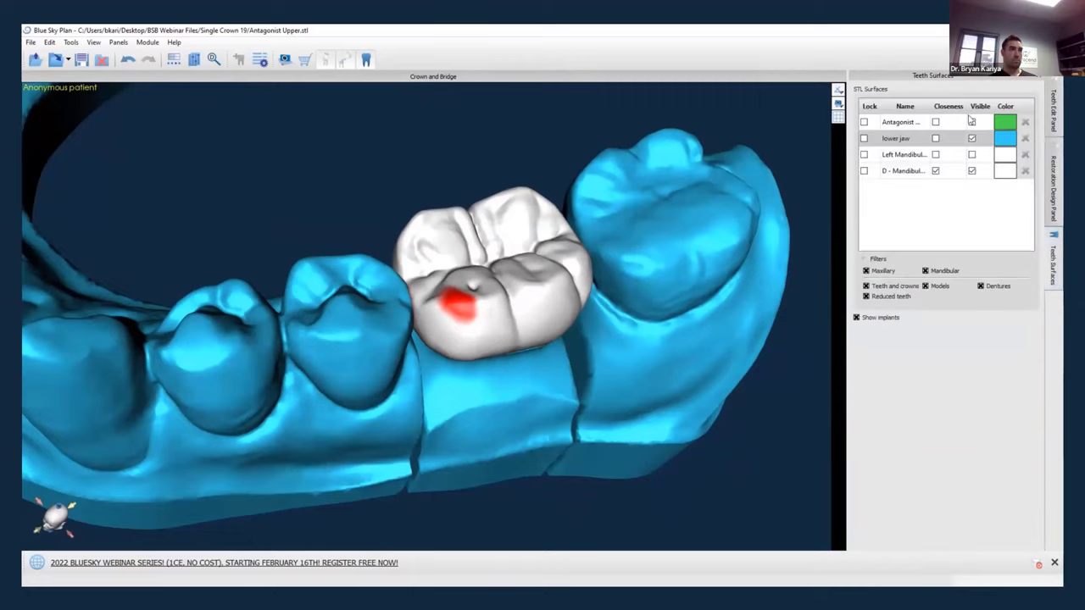
click(975, 124)
drag(597, 368, 461, 394)
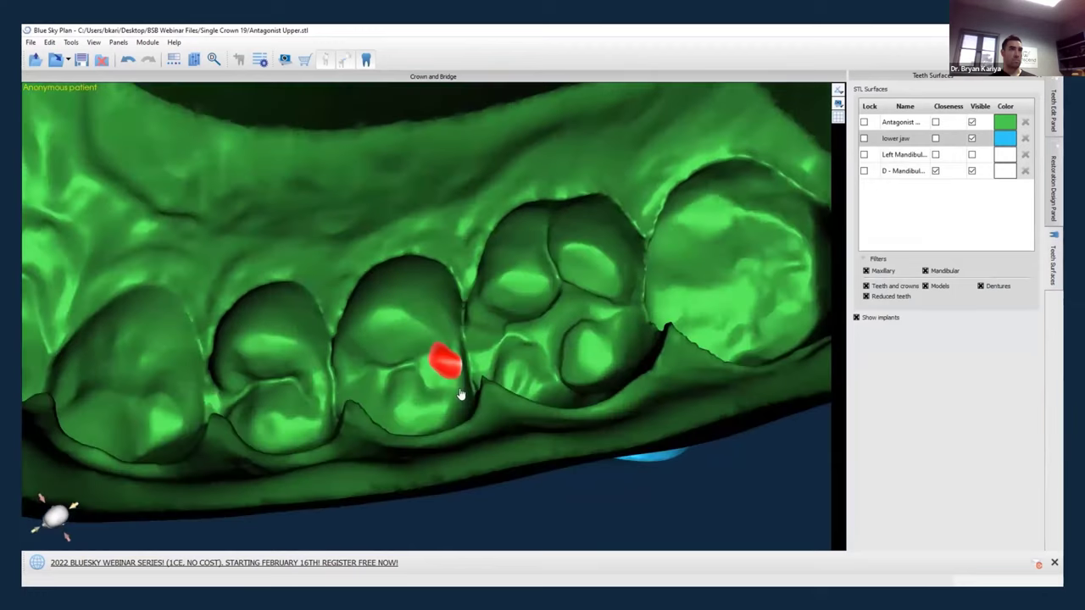
drag(509, 450, 346, 253)
drag(369, 308, 457, 484)
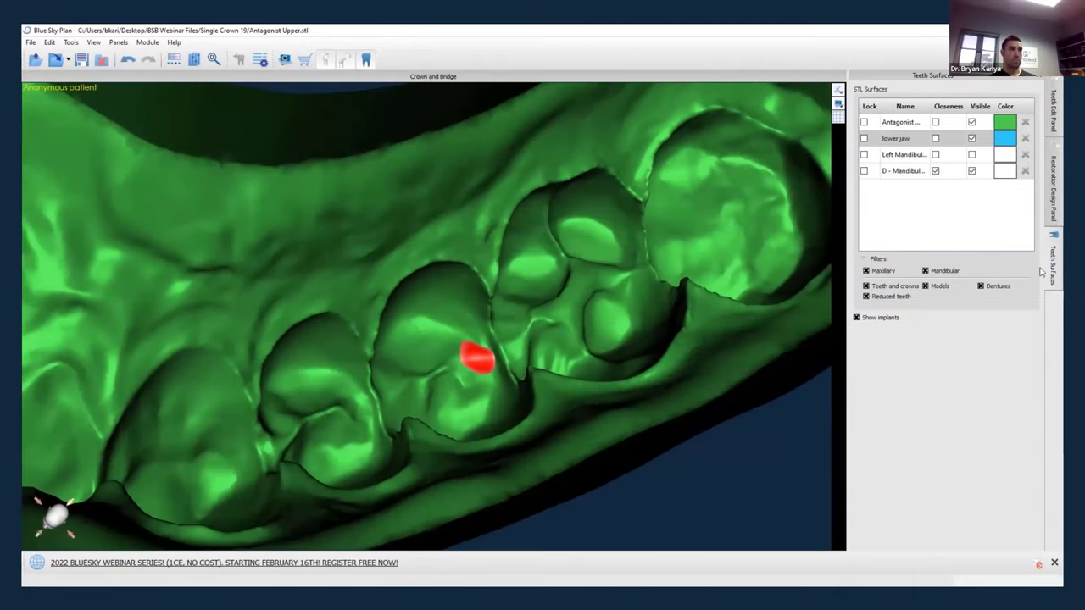
Try the Add/Remove tool on the contact spot with the antagonist shown, and hide the antagonist model again.
click(1054, 193)
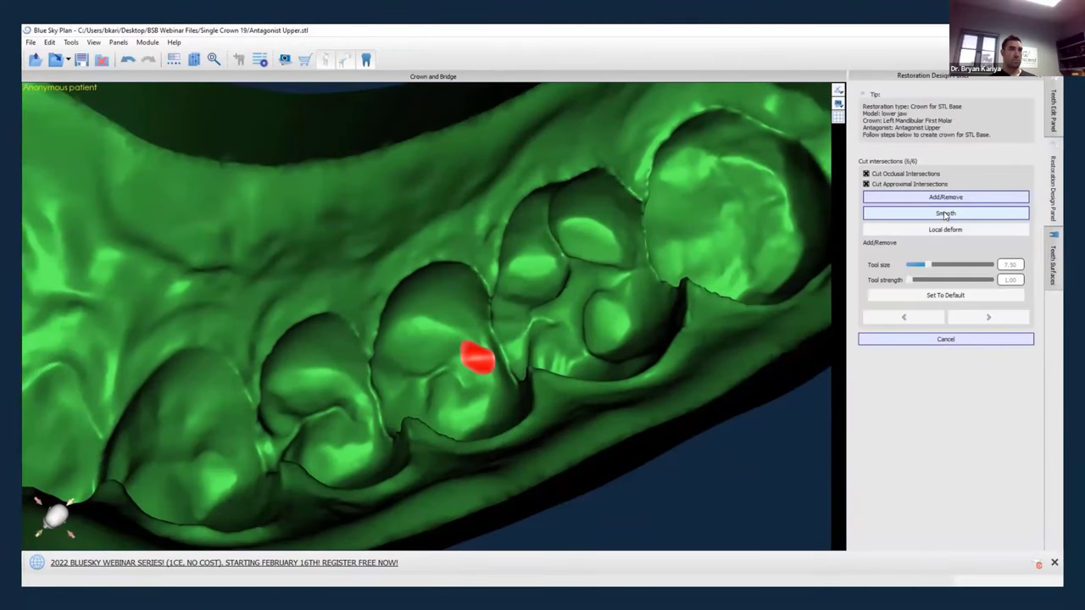
click(948, 197)
click(936, 197)
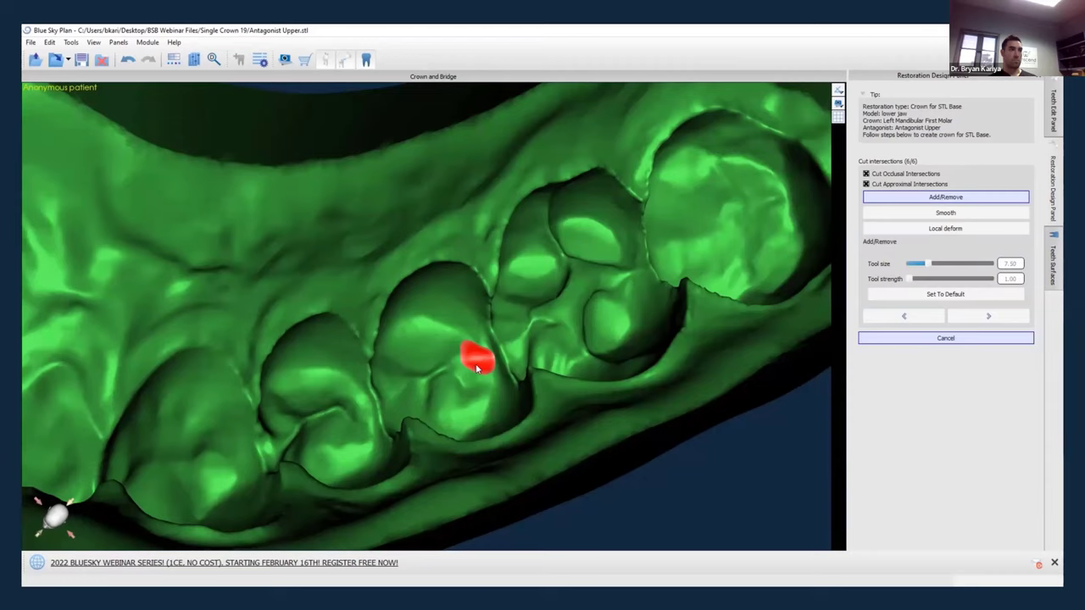
click(477, 367)
drag(484, 362, 498, 338)
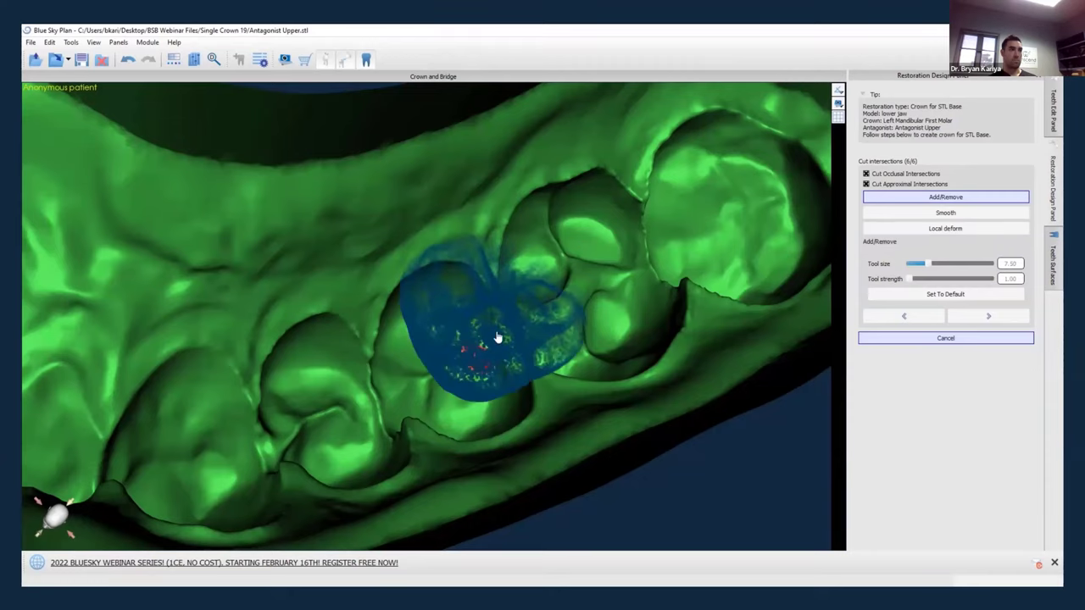
click(1053, 262)
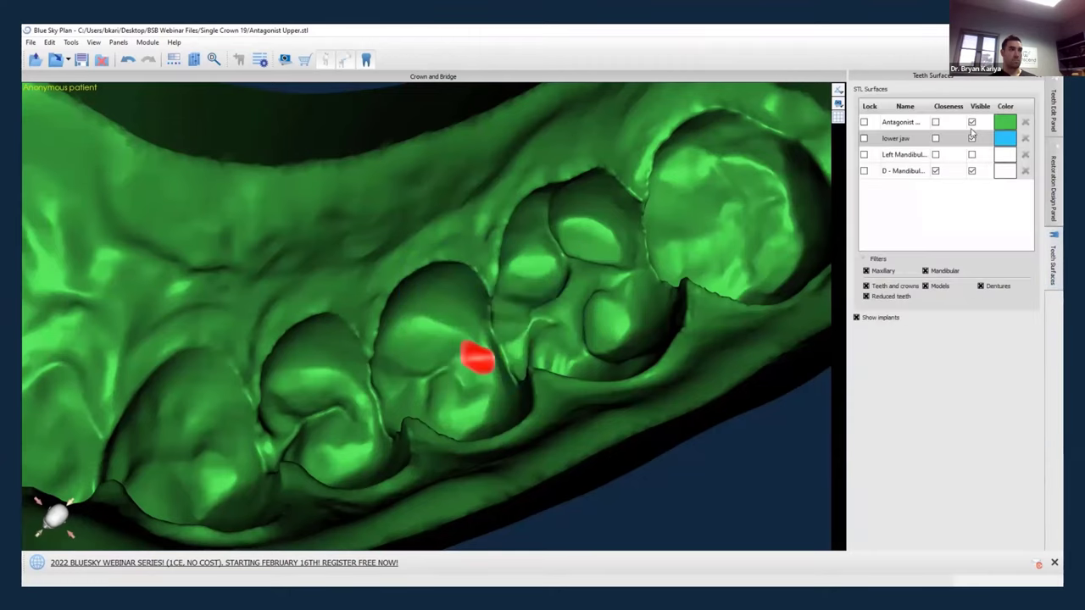
click(971, 122)
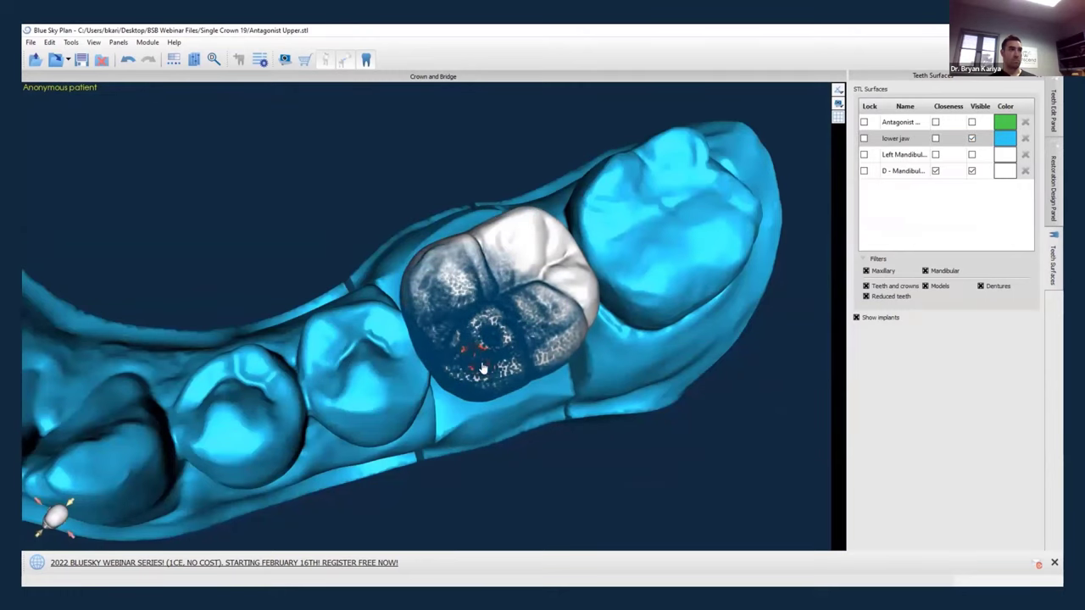
Reduce the red contact spot on the crown's mesiobuccal cusp using Add/Remove with tool size 5.50 and strength 2.00.
click(1054, 188)
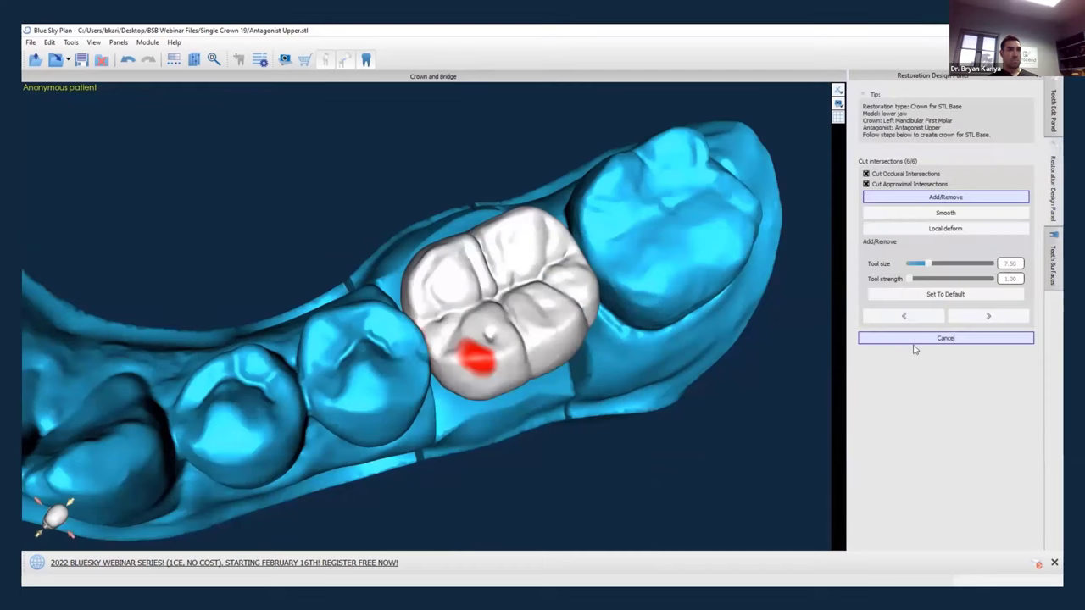
drag(917, 284, 927, 282)
drag(478, 353, 479, 366)
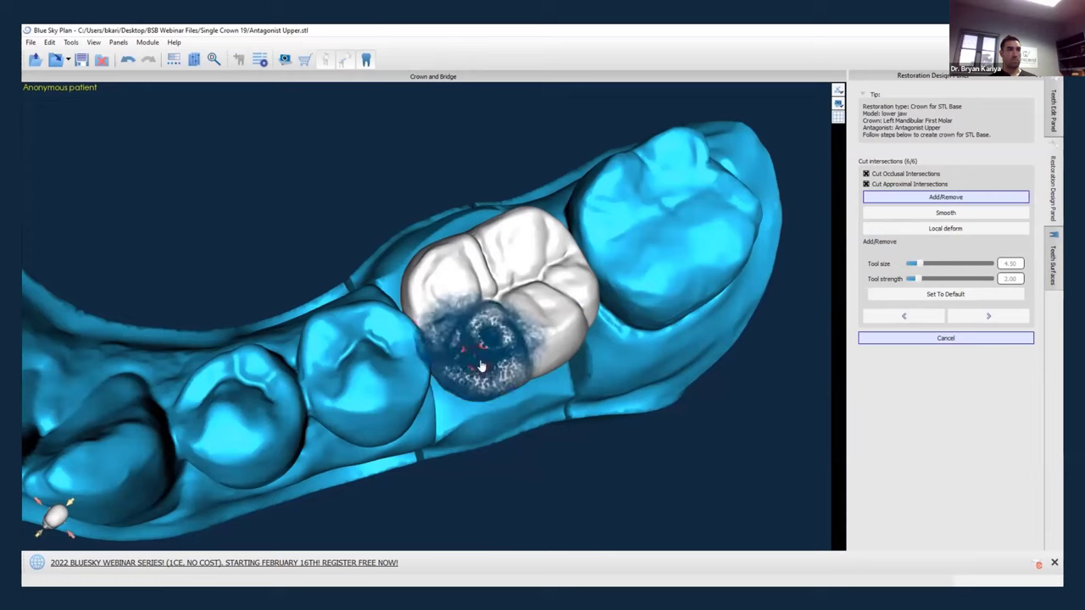
scroll(481, 366, up, 2)
scroll(481, 366, down, 3)
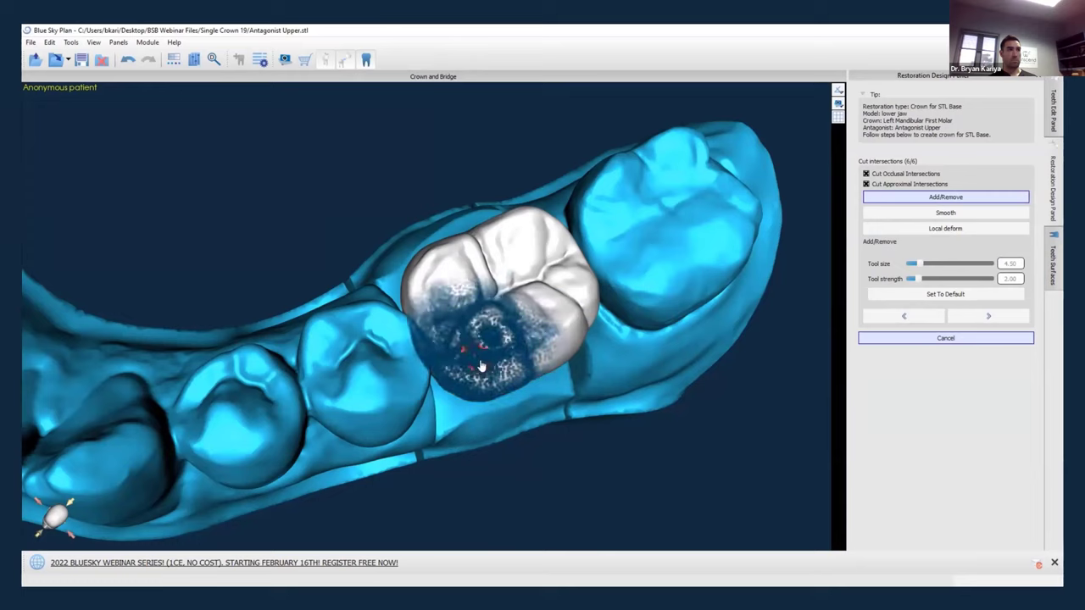
scroll(481, 366, up, 4)
scroll(482, 366, down, 4)
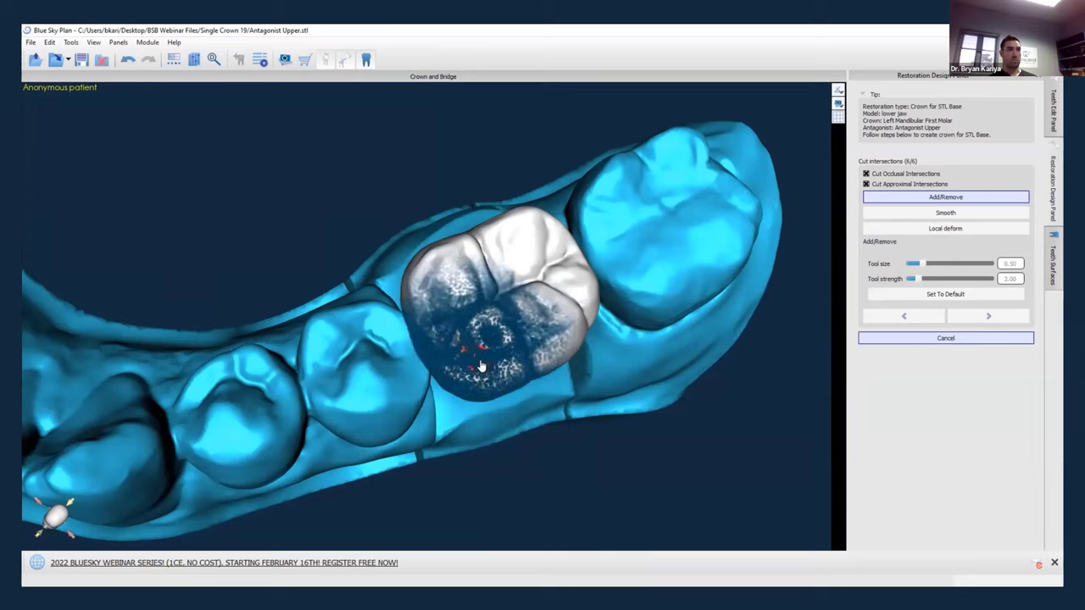
scroll(482, 366, up, 2)
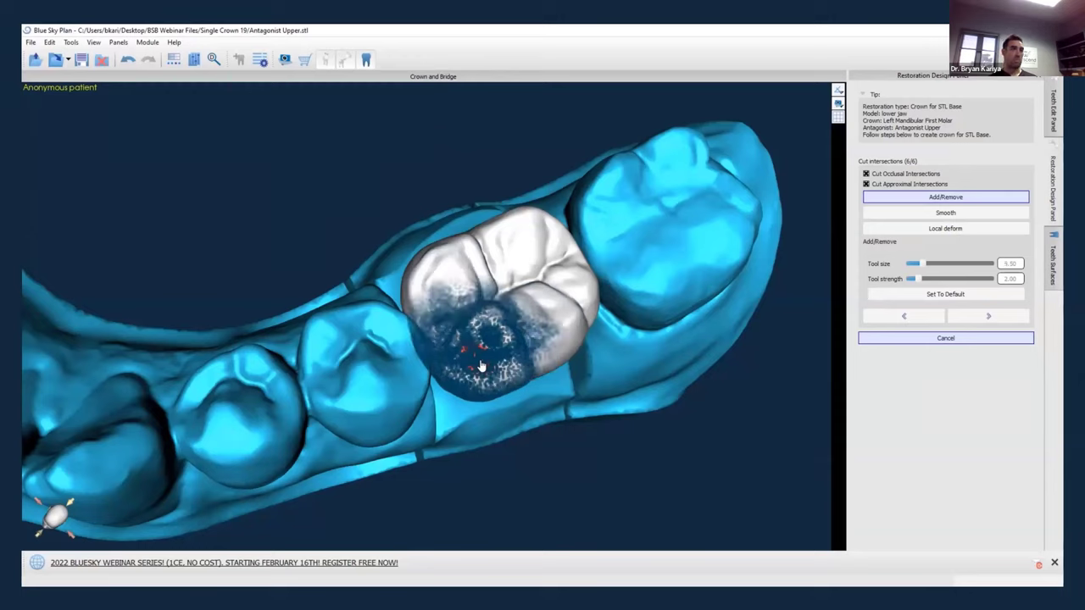
shift+scroll(481, 366, up, 1)
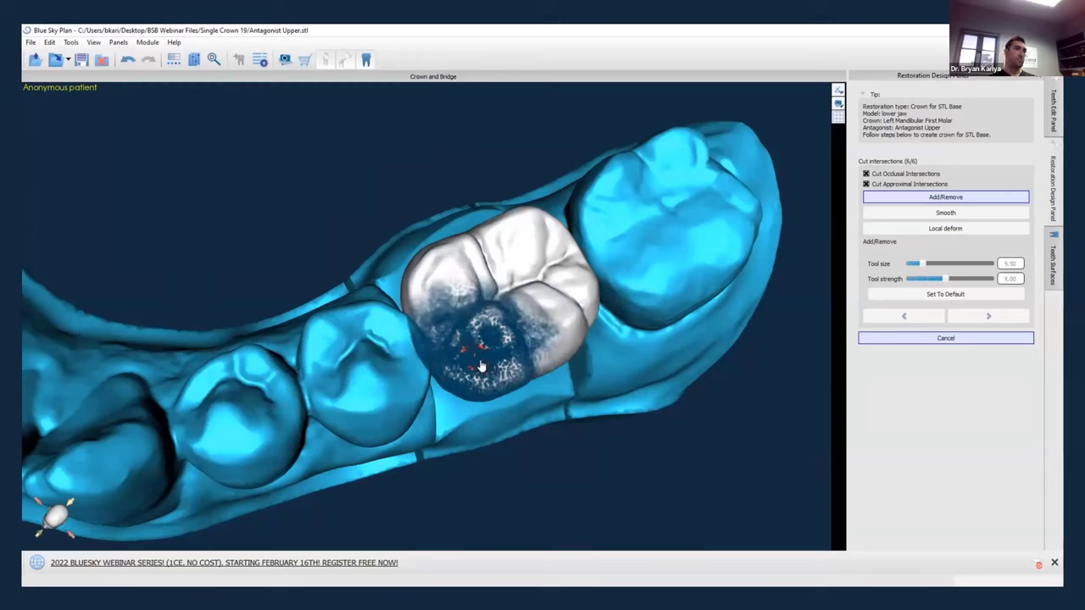
shift+scroll(481, 365, down, 1)
shift+scroll(481, 365, down, 2)
shift+scroll(481, 365, up, 1)
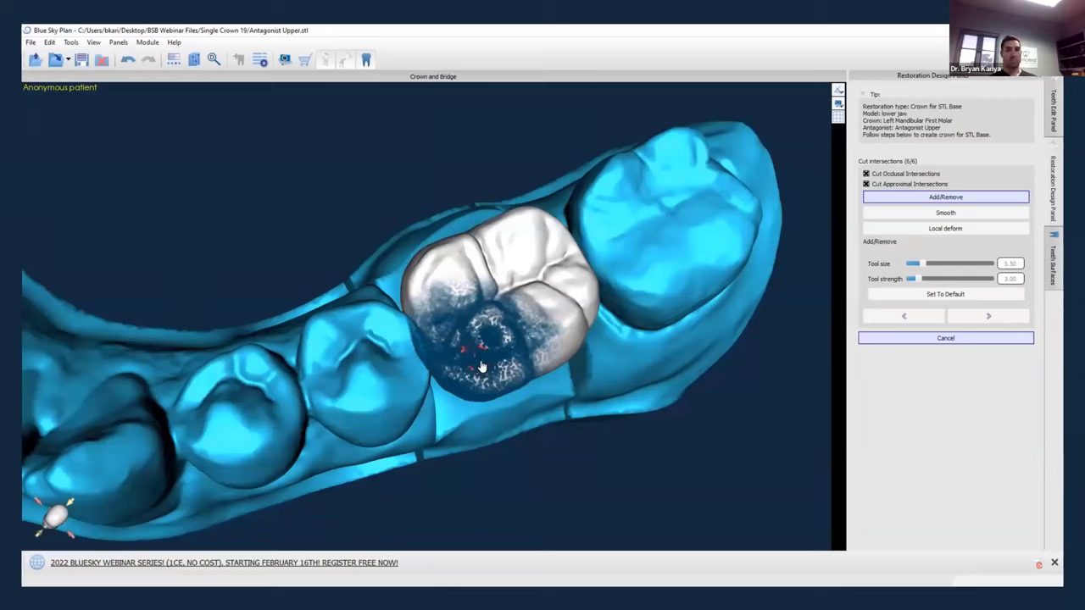
drag(508, 436, 519, 373)
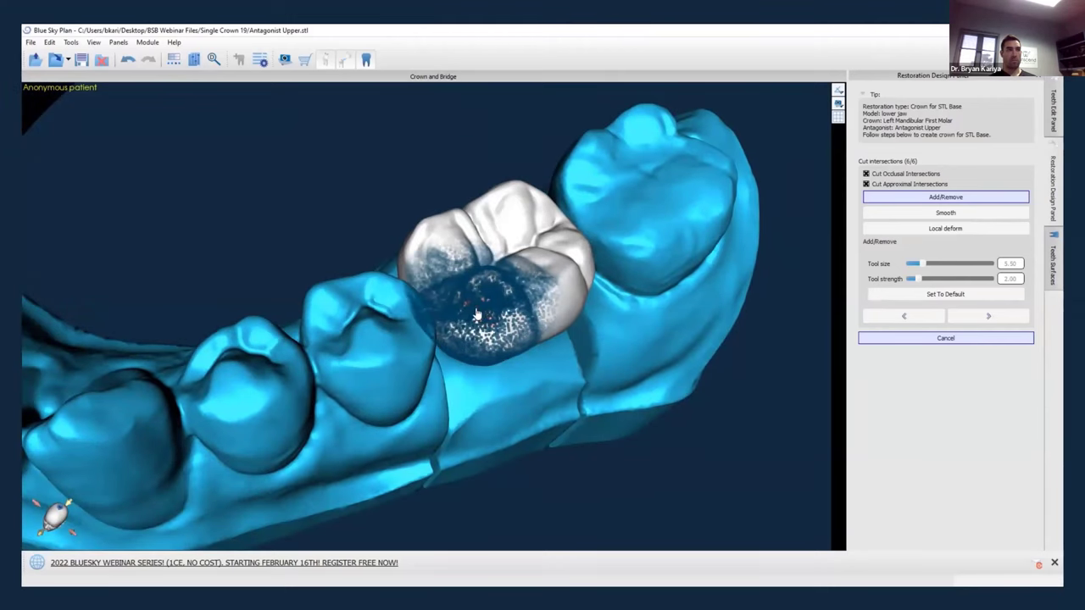
right_drag(520, 392, 484, 359)
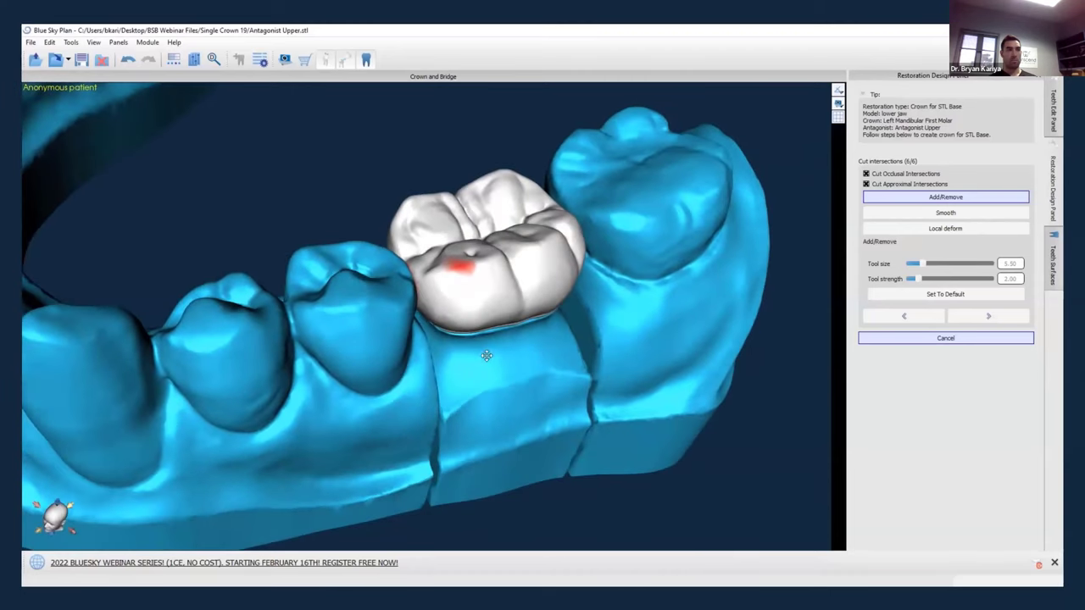
Smooth the reduced contact area on the mesiobuccal cusp using tool size 5.50 and strength 2.00.
click(945, 214)
right_drag(641, 326, 455, 317)
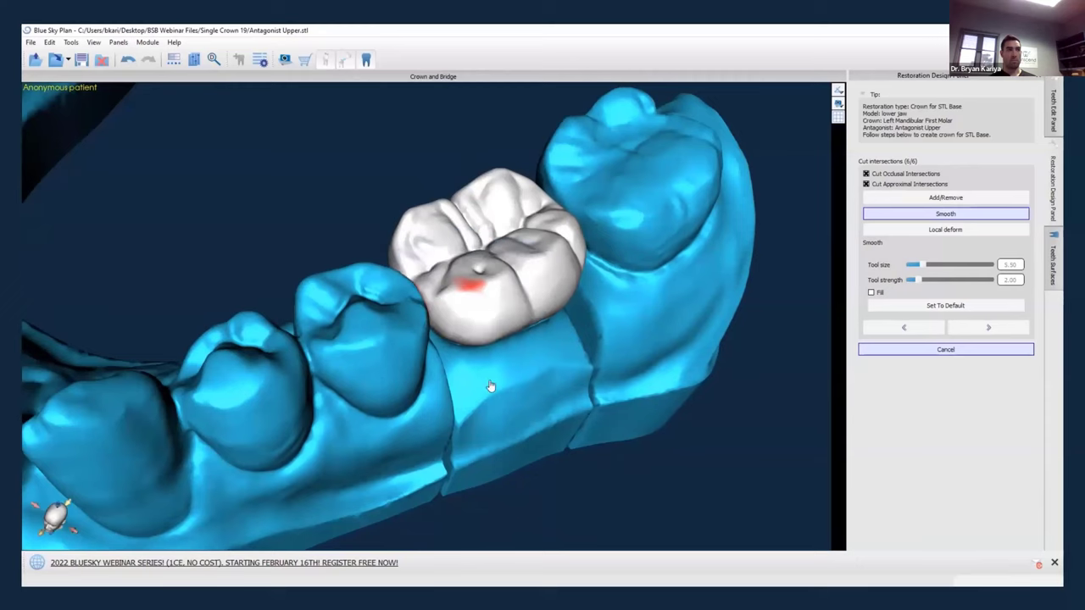
right_drag(490, 387, 472, 307)
right_drag(499, 345, 477, 363)
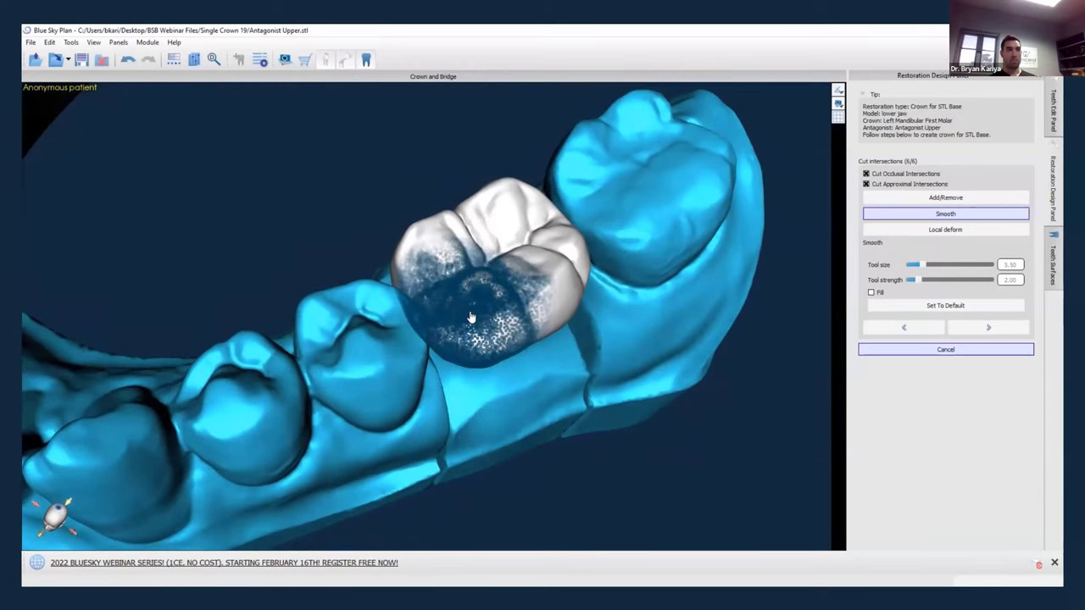
mouse_move(477, 310)
right_down()
mouse_move(532, 411)
mouse_move(474, 417)
mouse_move(404, 378)
mouse_move(478, 331)
mouse_move(338, 337)
mouse_move(434, 337)
mouse_move(364, 424)
right_up()
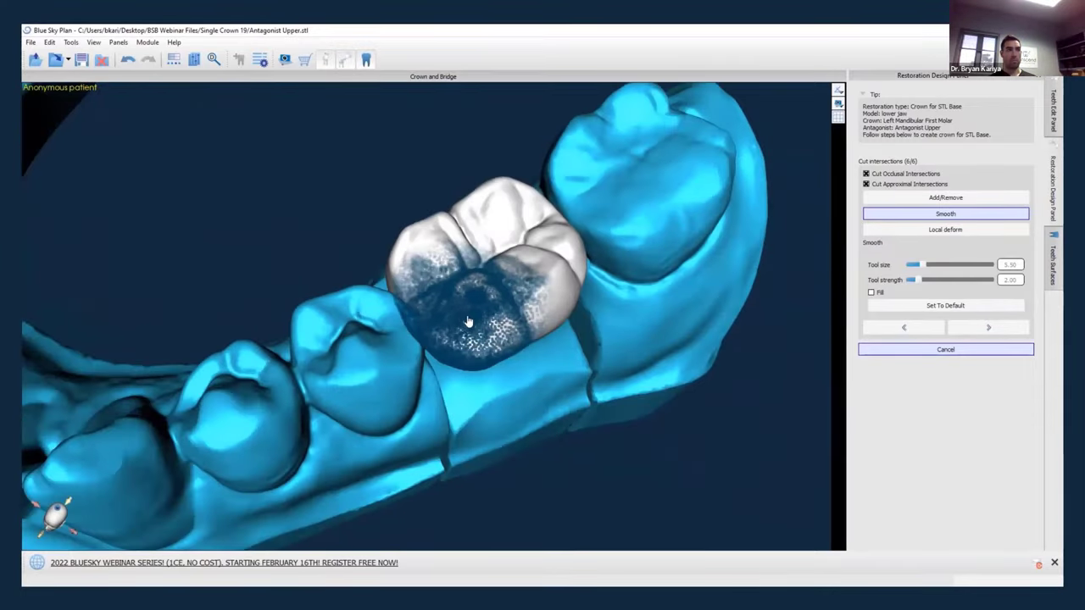
Smooth the crown's red approximal contact spot using tool size 5.50 and strength 4.00.
mouse_move(463, 390)
right_down()
mouse_move(411, 449)
mouse_move(423, 407)
mouse_move(395, 433)
mouse_move(435, 375)
mouse_move(423, 313)
mouse_move(431, 268)
right_up()
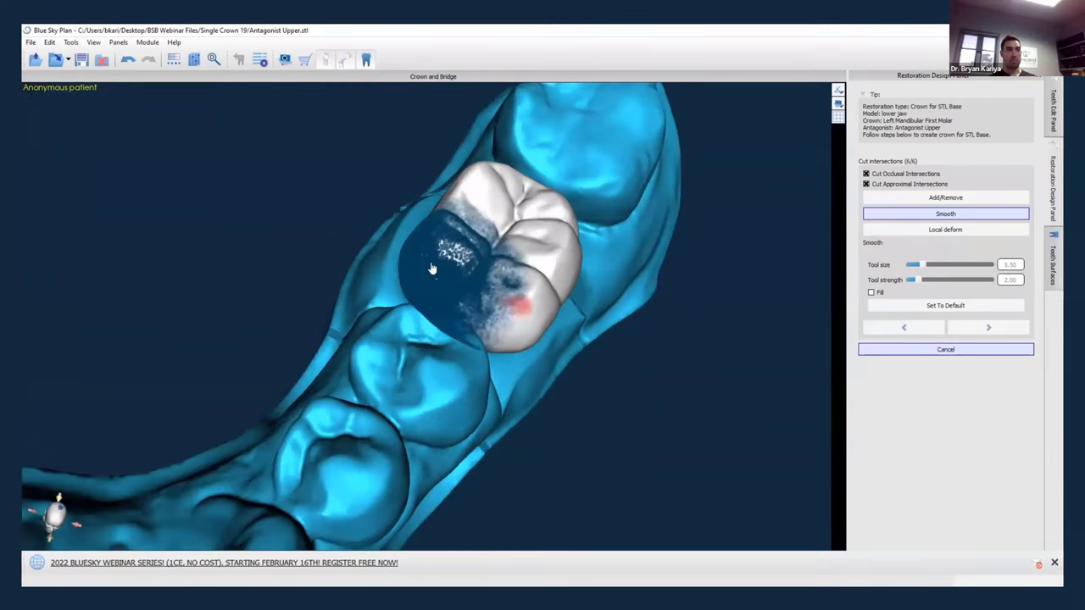
right_drag(421, 374, 435, 226)
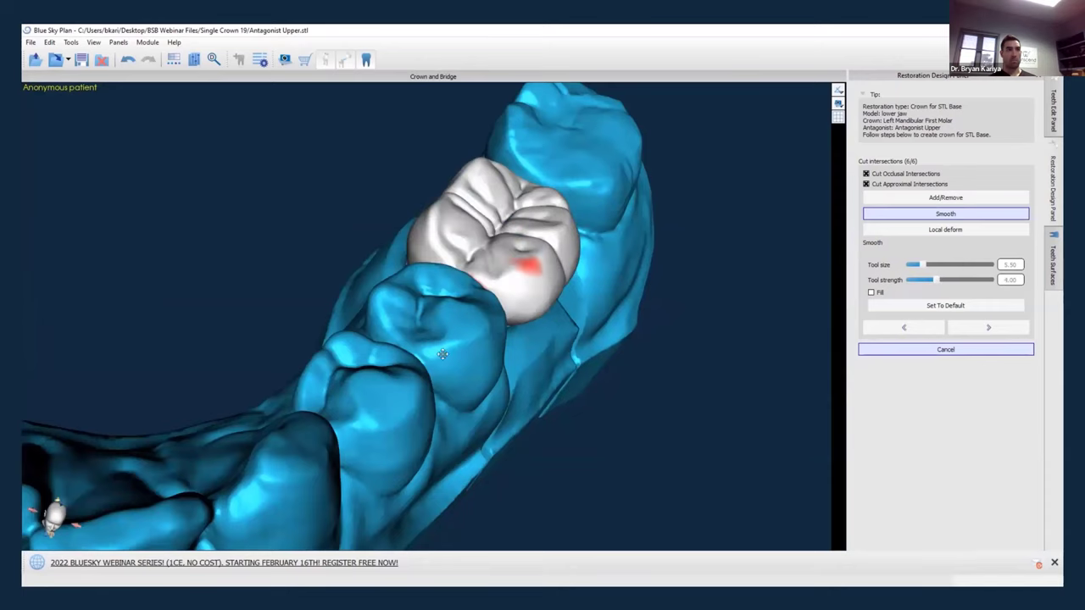
mouse_move(442, 354)
right_down()
mouse_move(489, 261)
mouse_move(530, 238)
right_up()
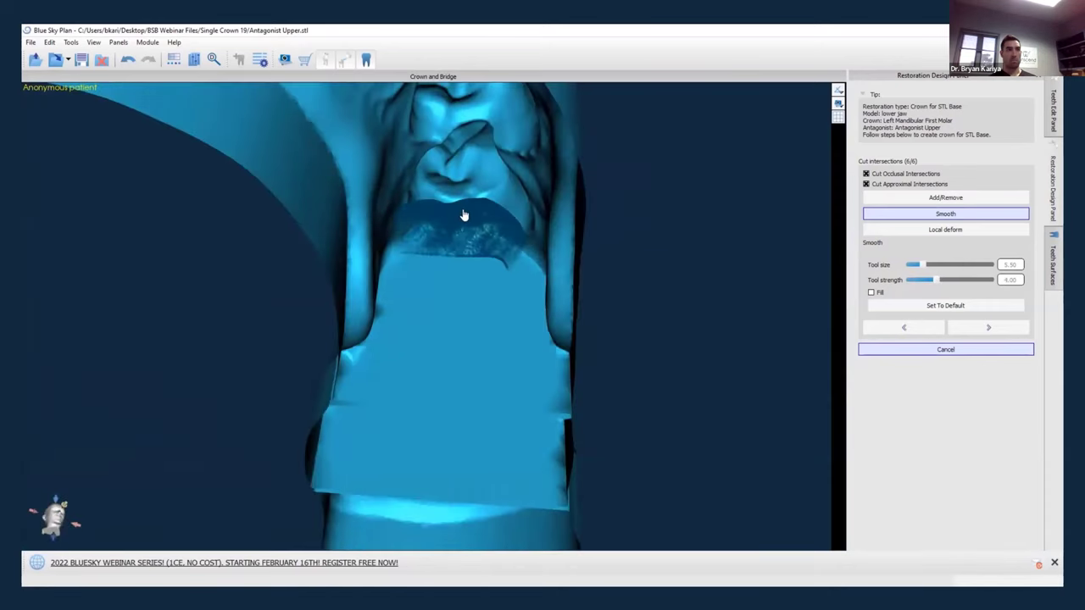
right_drag(446, 280, 481, 233)
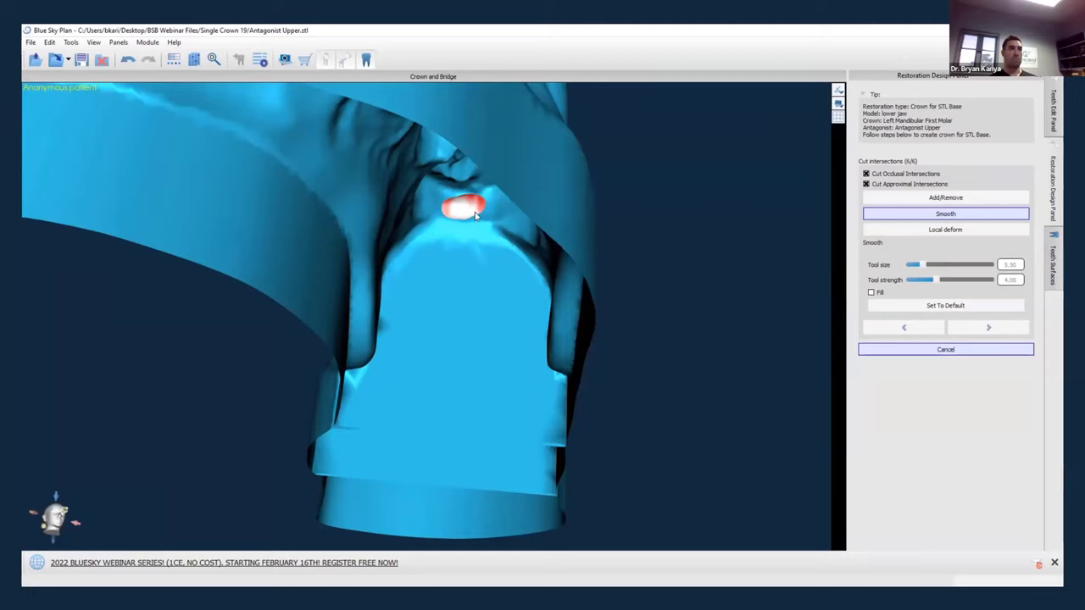
mouse_move(476, 216)
mouse_down()
mouse_move(464, 214)
mouse_move(475, 213)
mouse_up()
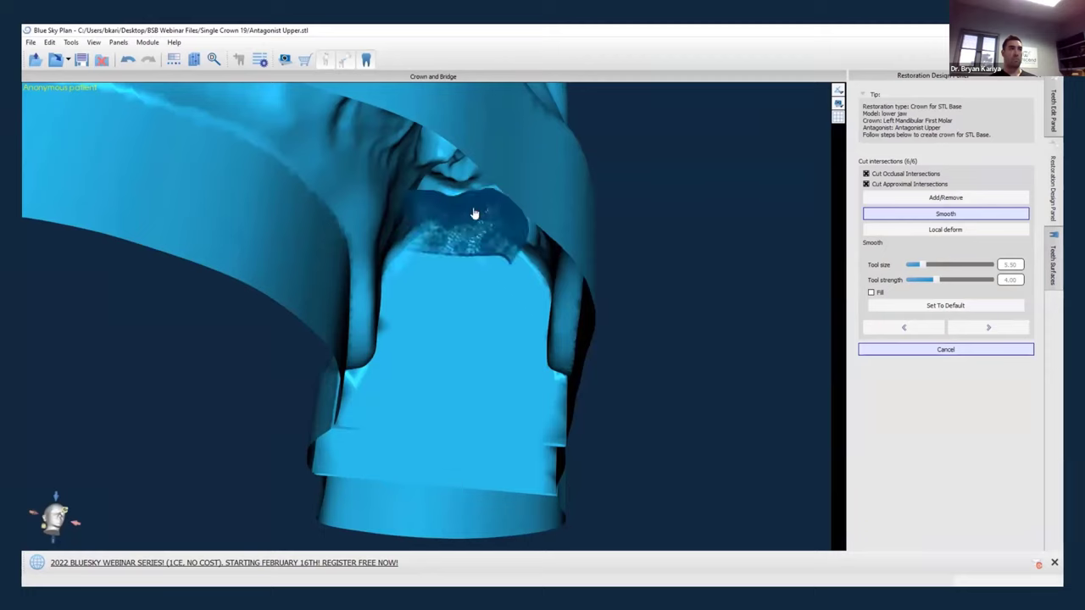
mouse_move(471, 227)
right_down()
mouse_move(460, 211)
mouse_move(472, 206)
right_up()
drag(472, 205, 460, 219)
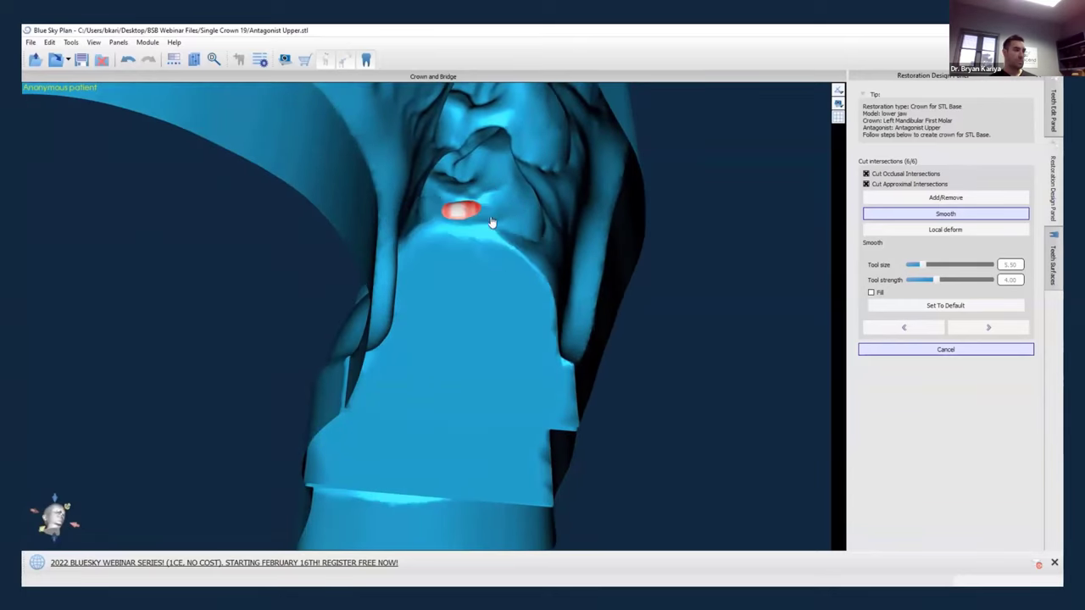
Reduce the same approximal contact spot using Add/Remove with tool size 5.50 and strength 4.00.
click(945, 197)
mouse_move(458, 213)
mouse_down()
mouse_move(483, 254)
mouse_move(460, 215)
mouse_move(483, 242)
mouse_up()
click(456, 218)
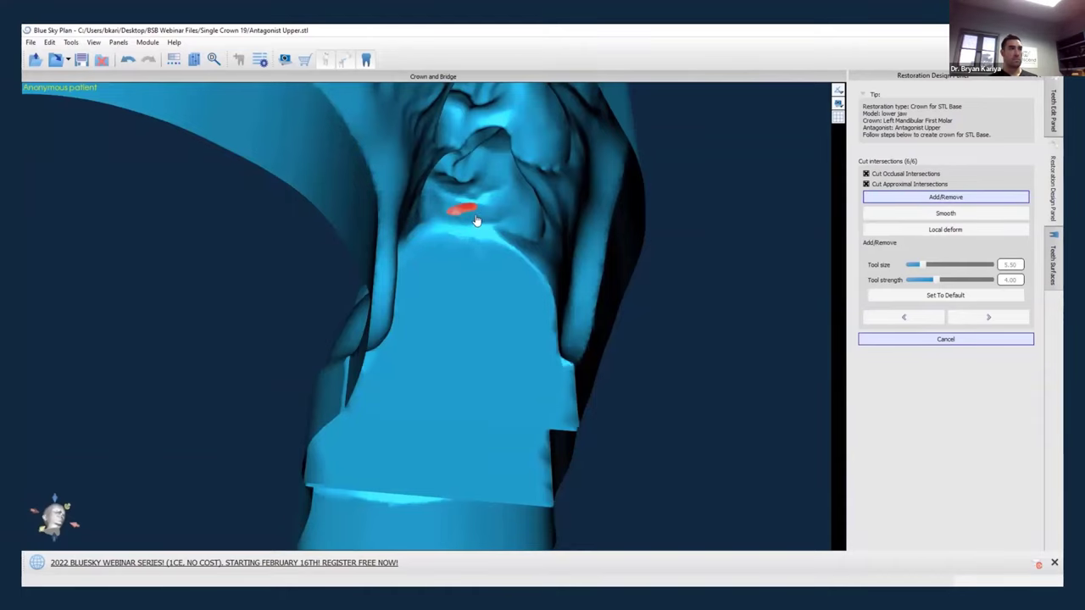
click(477, 219)
Smooth the approximal contact on the crown's opposite side using tool size 5.50 and strength 4.00.
right_drag(359, 288, 426, 333)
right_drag(552, 294, 439, 151)
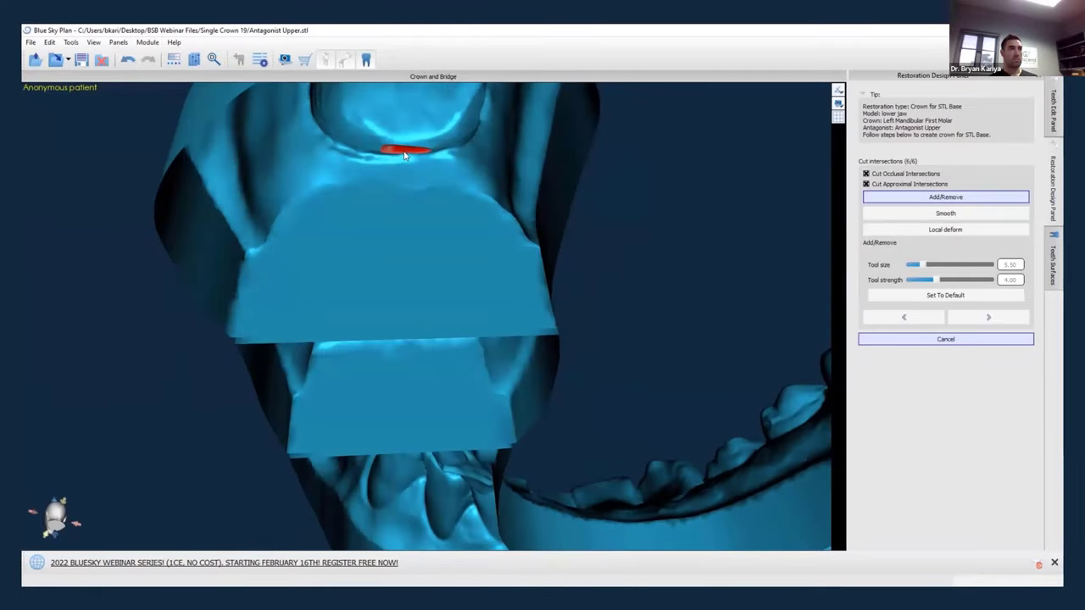
click(974, 214)
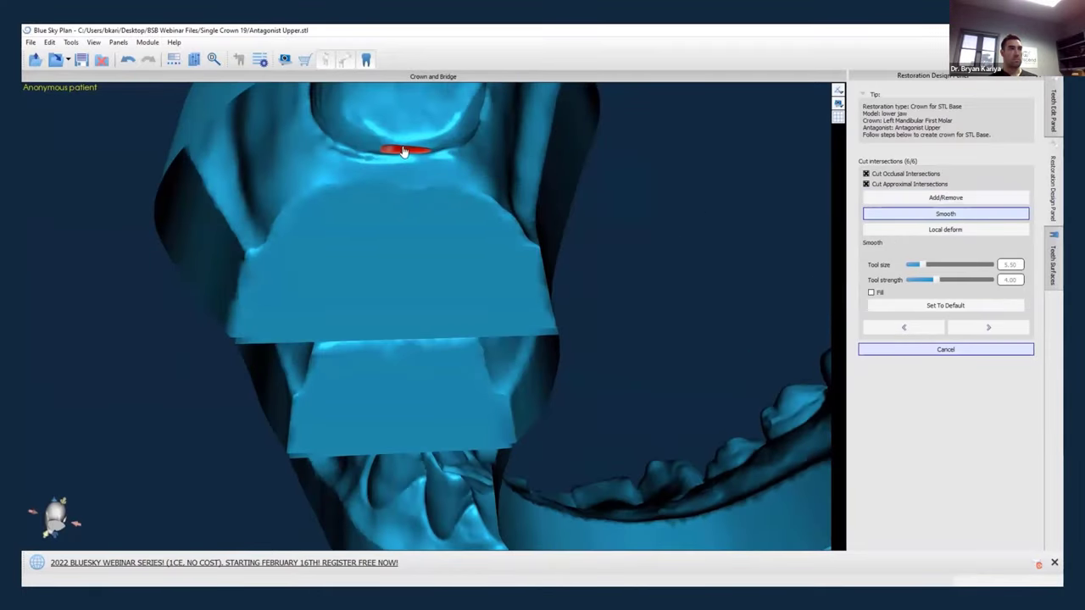
click(403, 151)
Pull the crown's buccal surface slightly outward using Local deform with tool size 6.50.
mouse_move(342, 213)
right_down()
mouse_move(573, 310)
mouse_move(437, 383)
mouse_move(377, 358)
mouse_move(612, 351)
right_up()
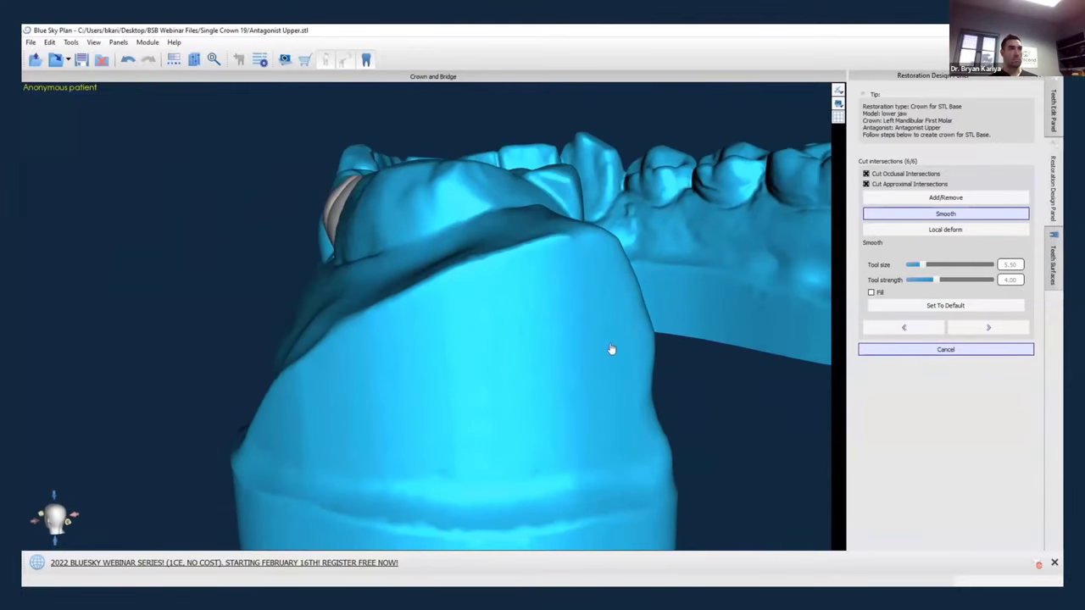
click(947, 230)
right_drag(543, 307, 380, 266)
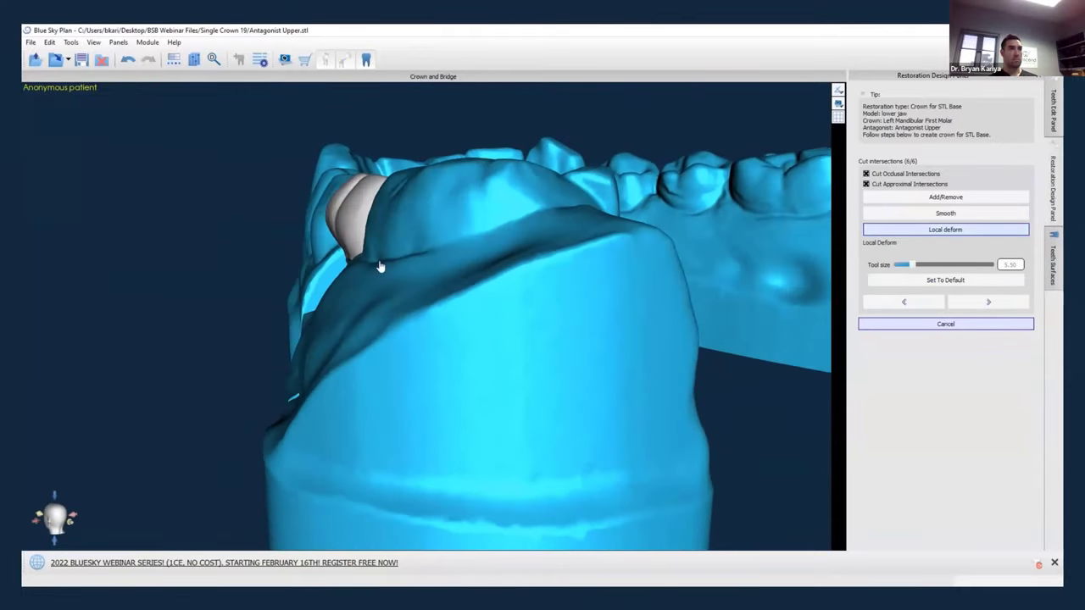
click(339, 227)
scroll(339, 225, up, 1)
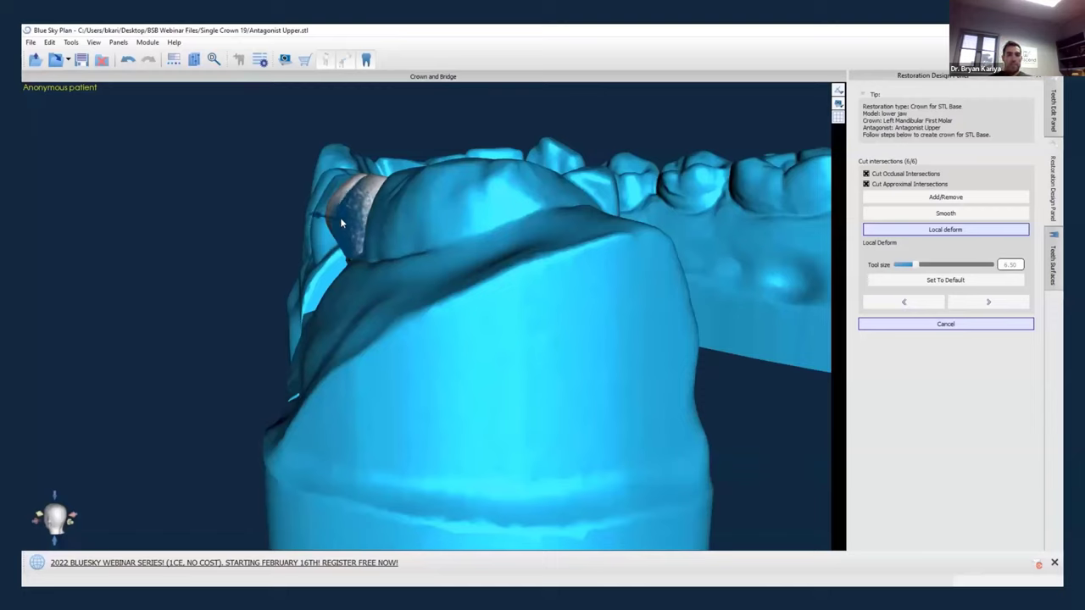
mouse_move(341, 219)
mouse_down()
mouse_move(305, 216)
mouse_move(325, 217)
mouse_up()
right_drag(353, 303, 371, 233)
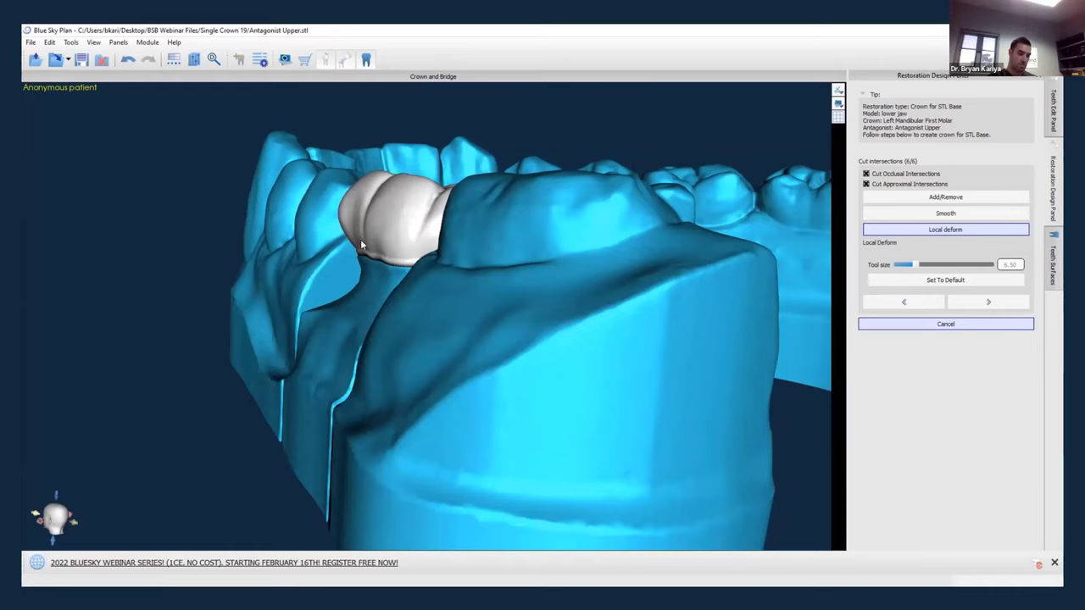
Adjust the crown's mesiobuccal contour using Local deform with tool size 7.50.
mouse_move(360, 239)
right_down()
mouse_move(382, 237)
mouse_move(302, 210)
right_up()
scroll(336, 245, up, 3)
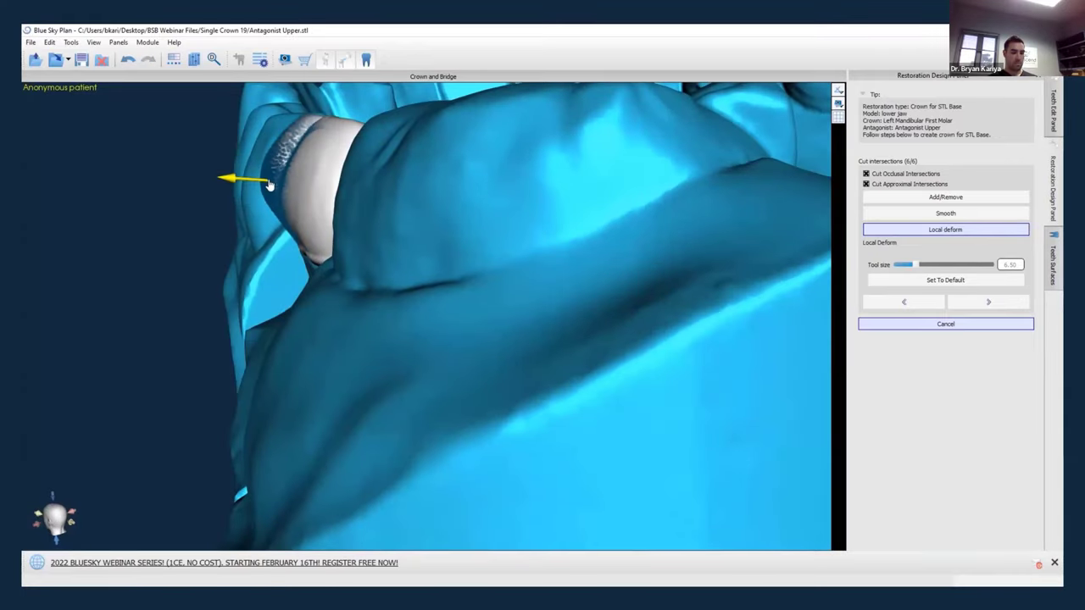
scroll(269, 181, up, 2)
drag(269, 181, 266, 184)
right_drag(276, 253, 401, 282)
scroll(458, 315, down, 3)
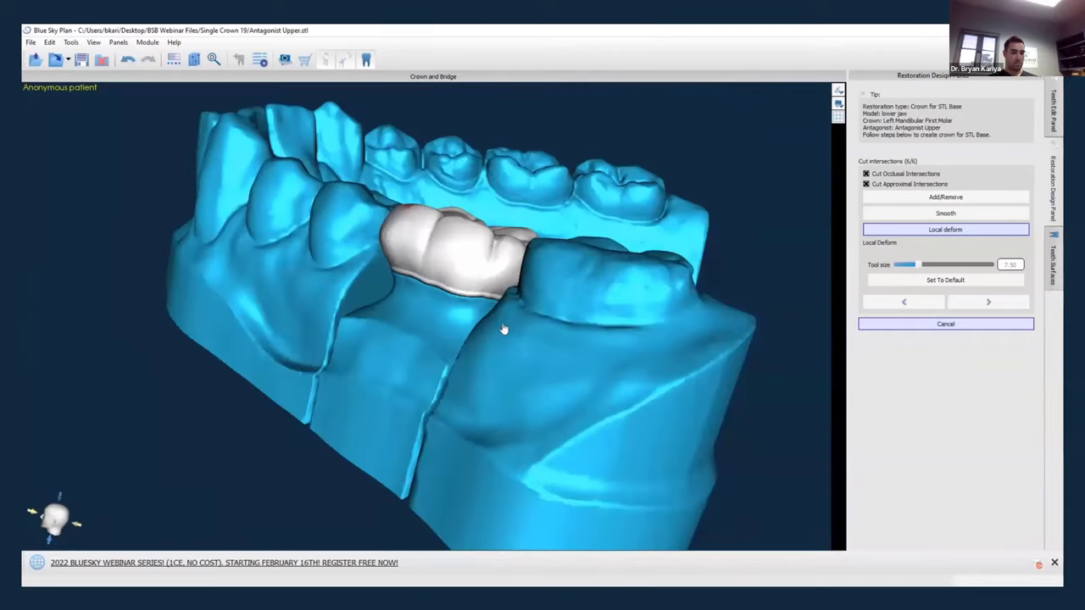
Deform the crown's occlusal surface locally with tool size 7.50 and check its contour against the neighbouring teeth.
mouse_move(503, 329)
right_down()
mouse_move(579, 361)
mouse_move(366, 429)
mouse_move(359, 451)
mouse_move(479, 378)
mouse_move(424, 416)
mouse_move(552, 375)
mouse_move(356, 274)
mouse_move(415, 226)
right_up()
drag(415, 227, 420, 229)
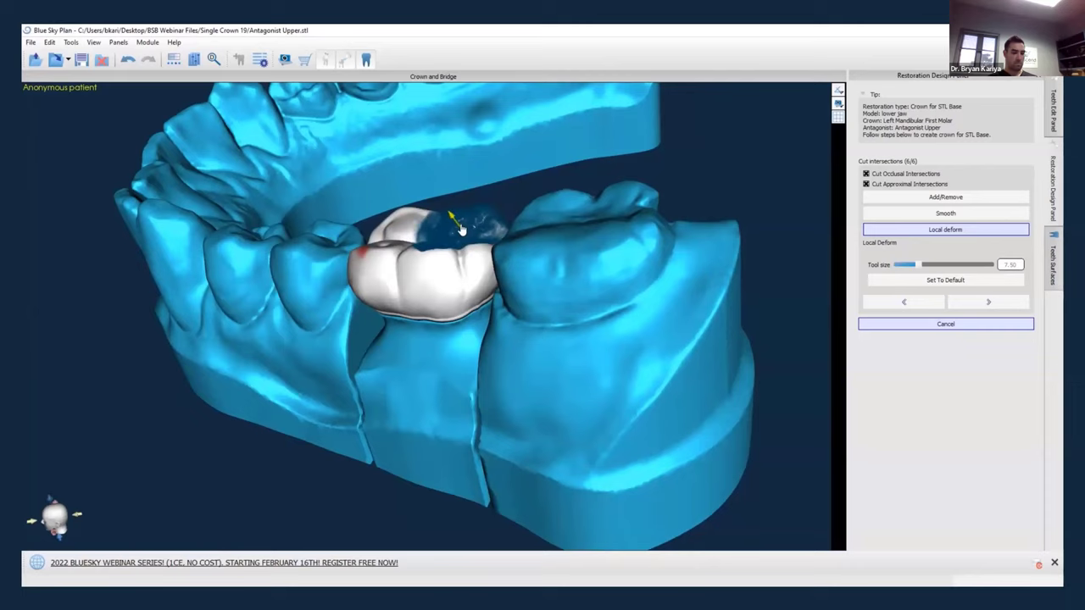
right_drag(406, 228, 427, 257)
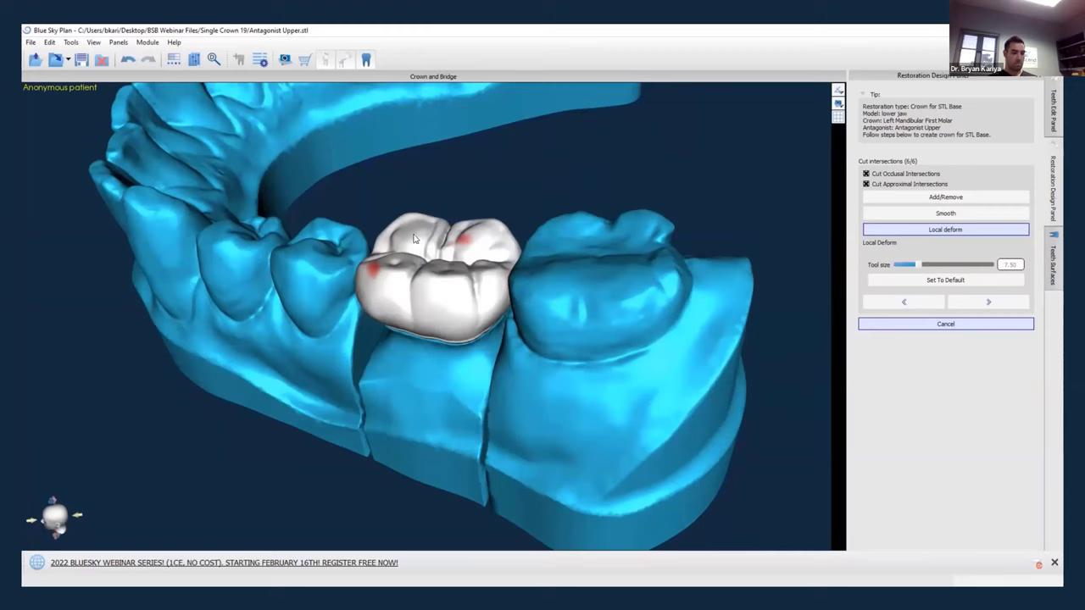
drag(474, 370, 510, 403)
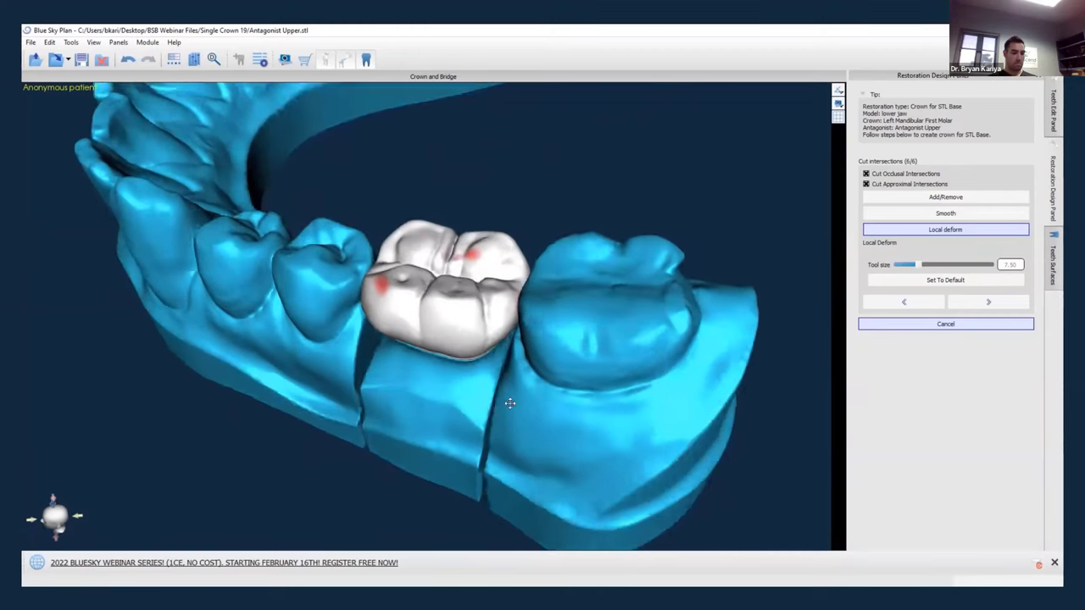
right_drag(509, 403, 551, 356)
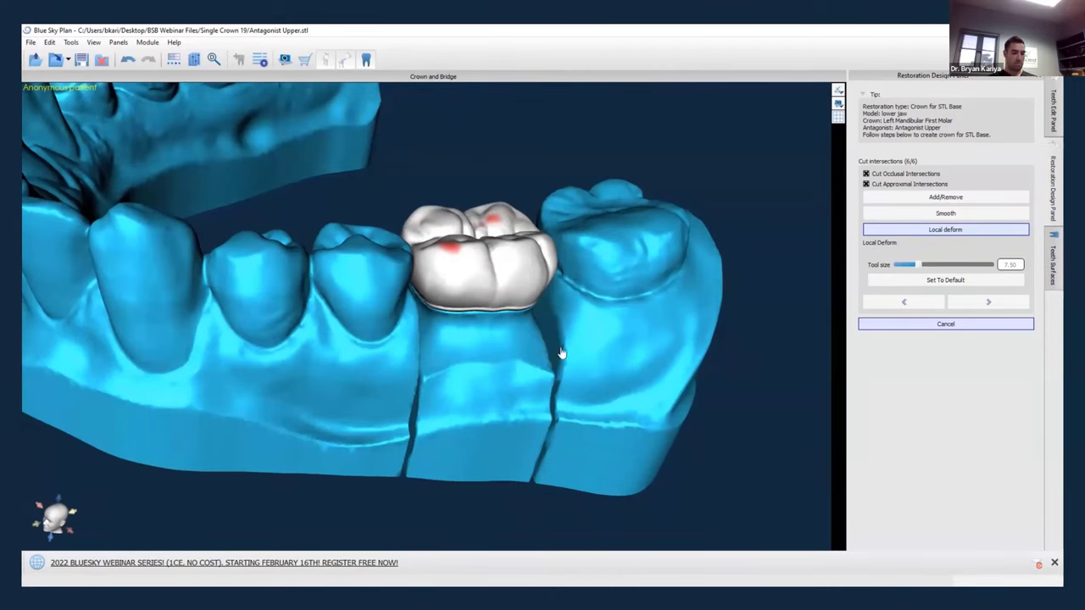
right_drag(561, 353, 815, 297)
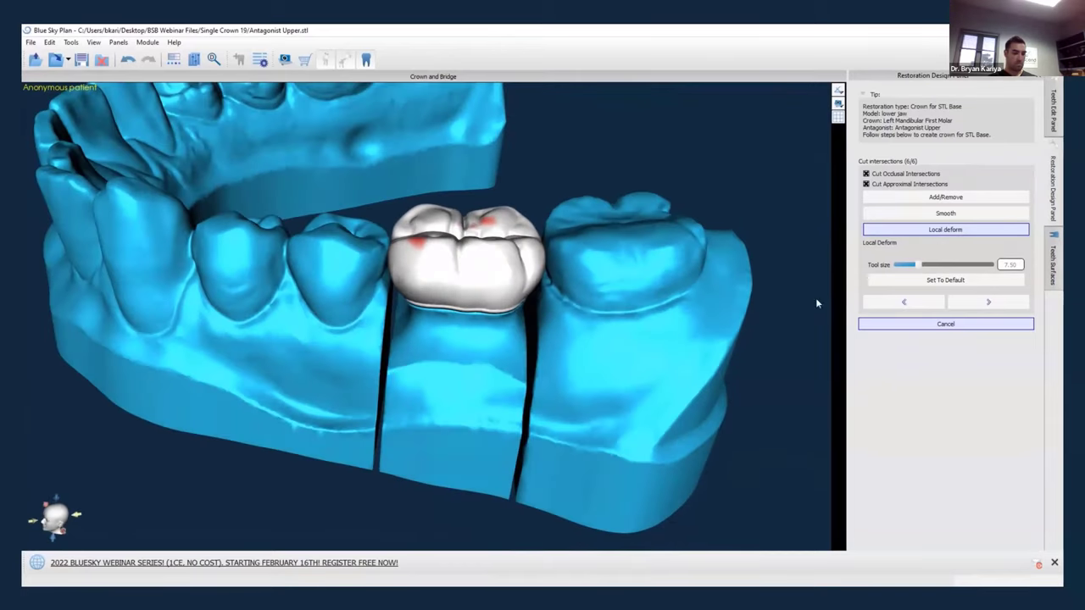
Turn Cut Occlusal Intersections and Cut Approximal Intersections off and back on.
click(866, 173)
click(866, 184)
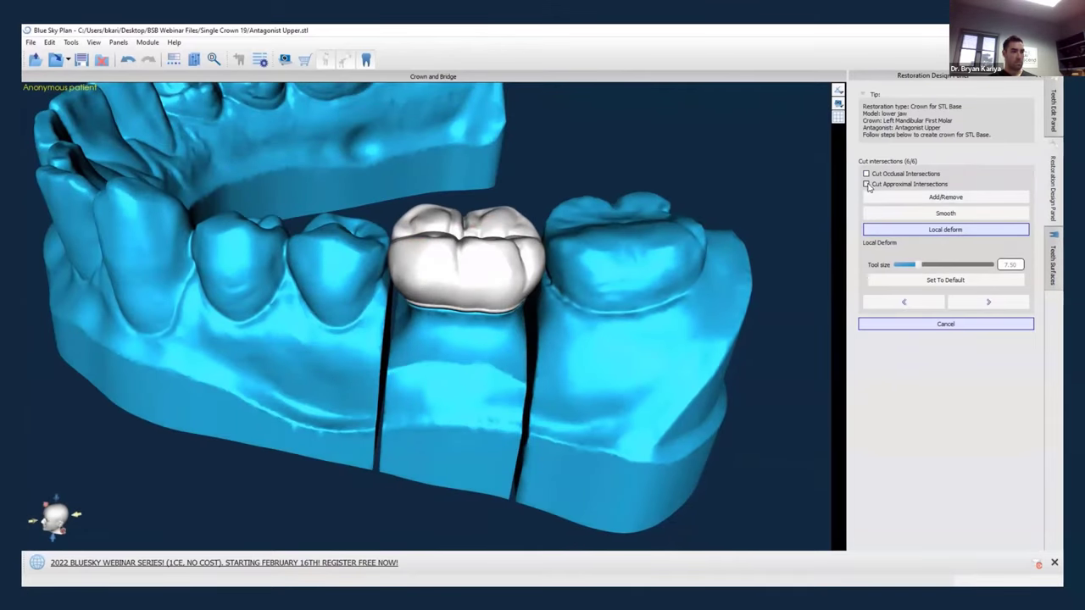
click(866, 174)
click(866, 184)
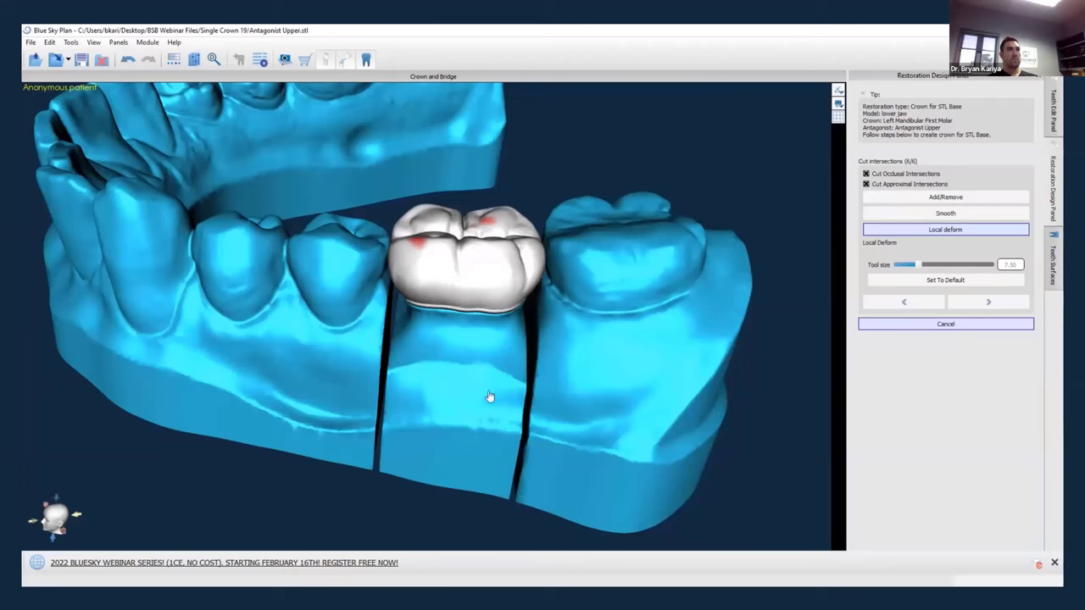
Check the crown from several sides and complete the cut intersections stage to finish the restoration.
right_drag(489, 397, 449, 416)
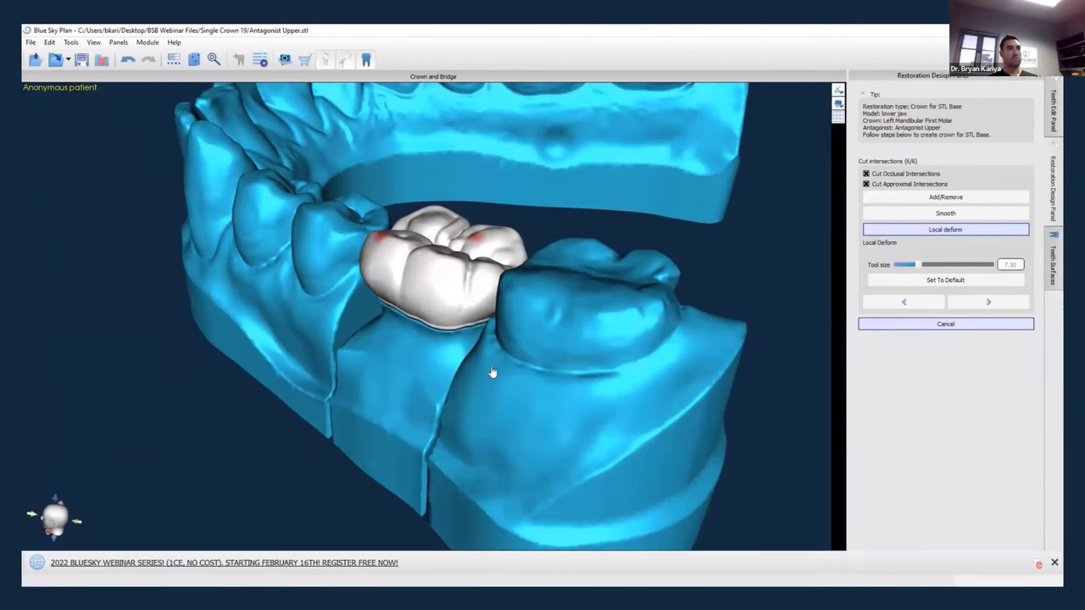
right_drag(491, 372, 669, 363)
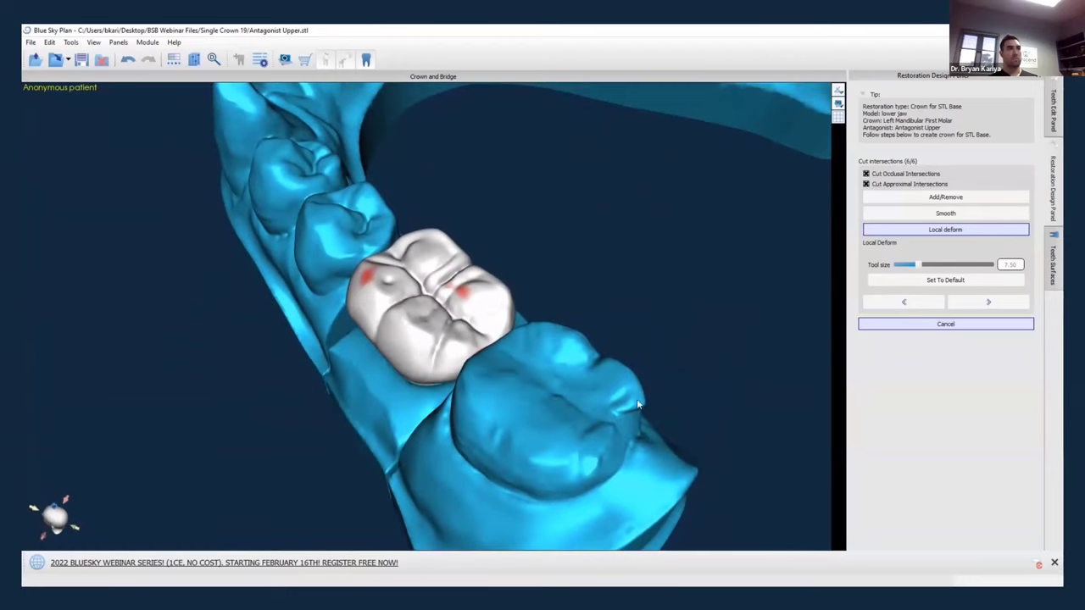
right_drag(638, 405, 460, 368)
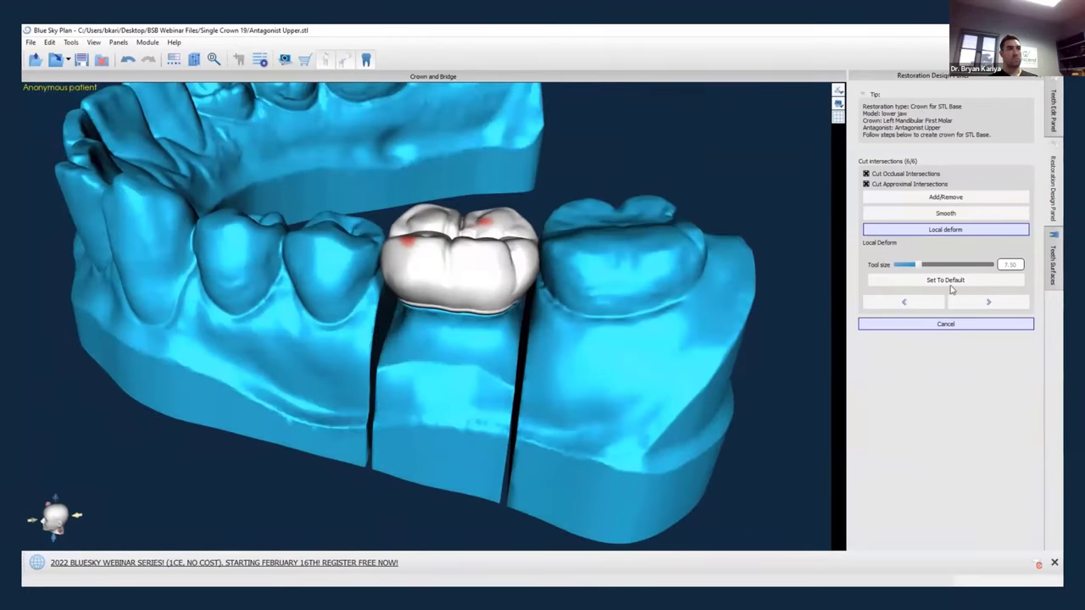
click(998, 303)
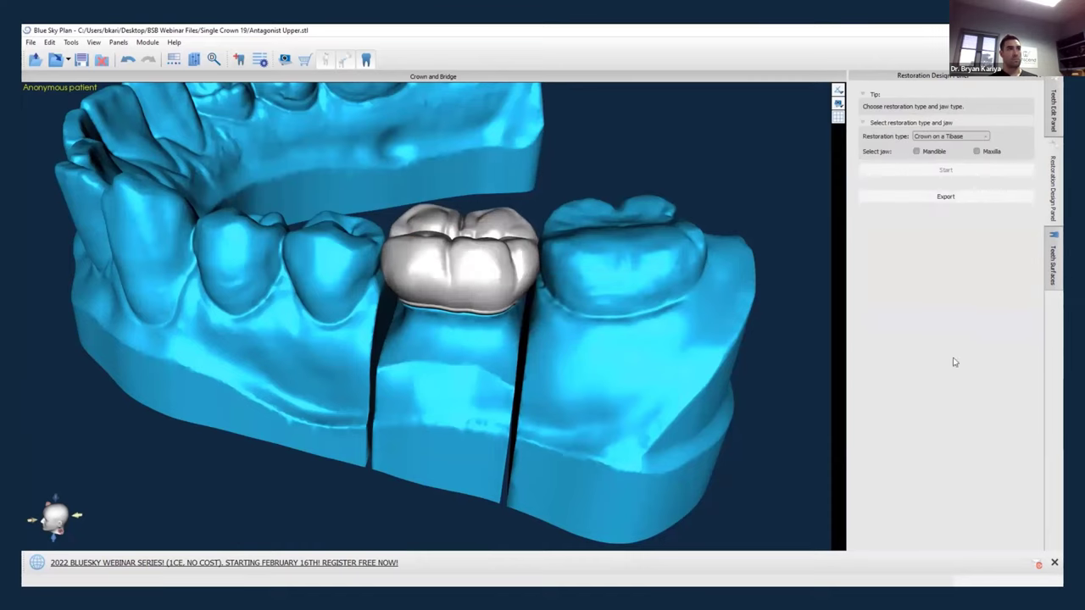
click(942, 199)
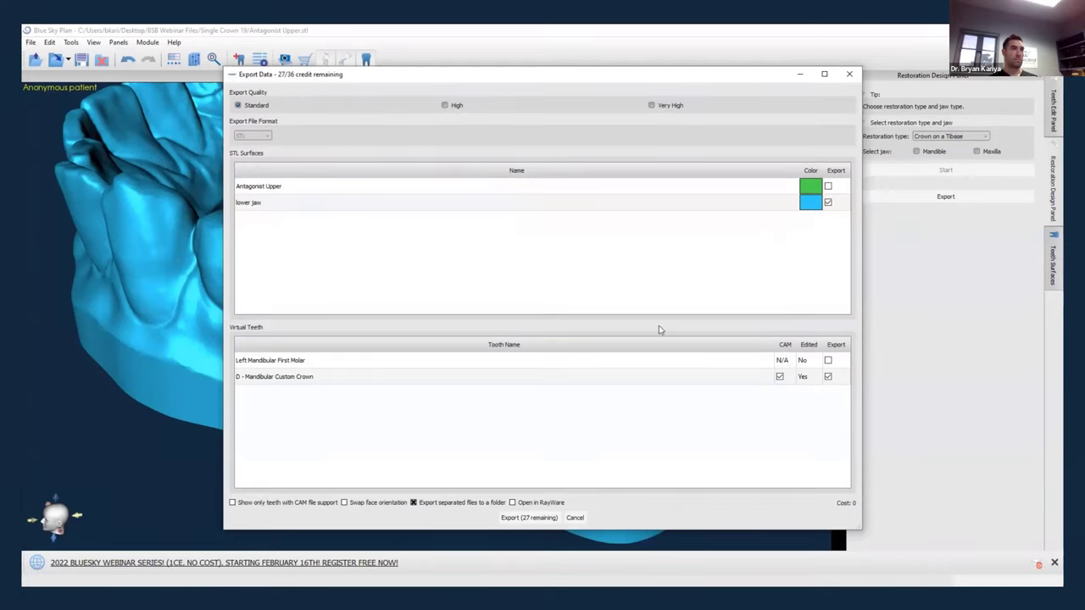
click(849, 74)
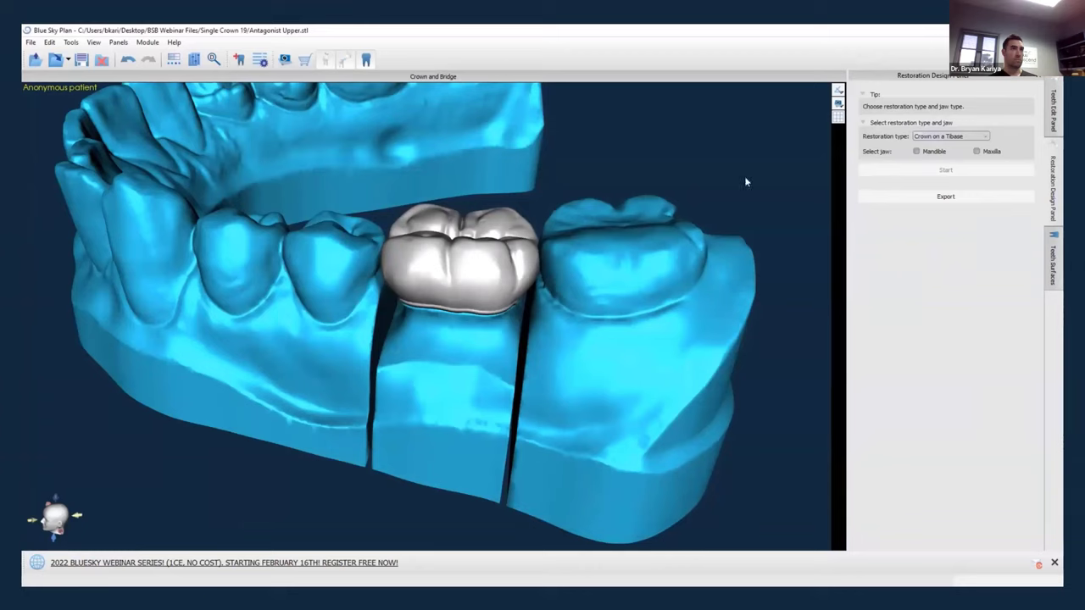
click(1017, 76)
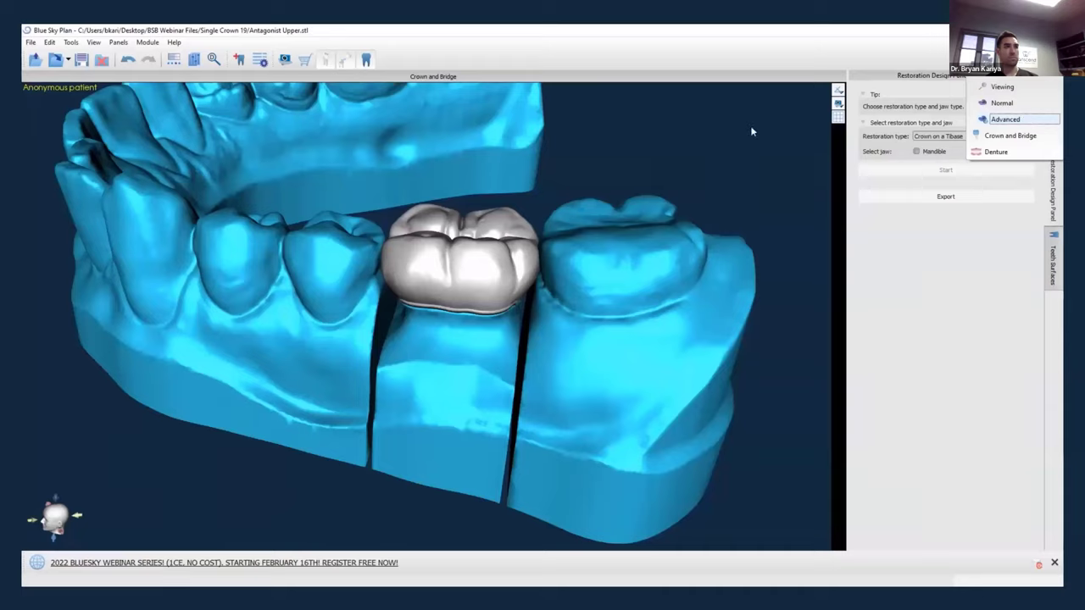
click(1014, 122)
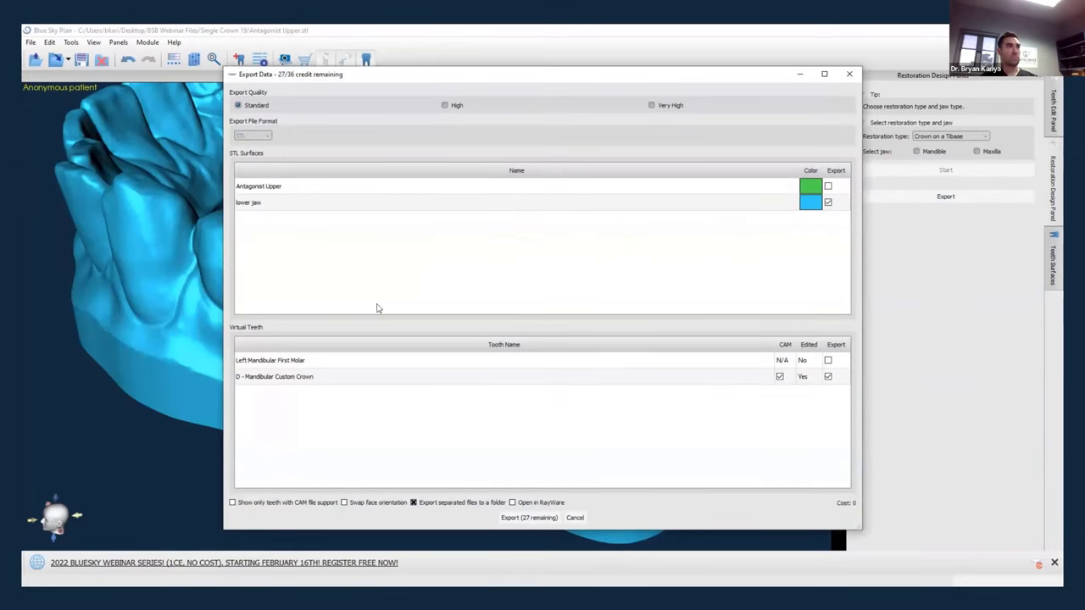
Exclude the lower jaw and the crown's CAM file, and start a Standard quality export of the Mandibular Custom Crown.
click(827, 203)
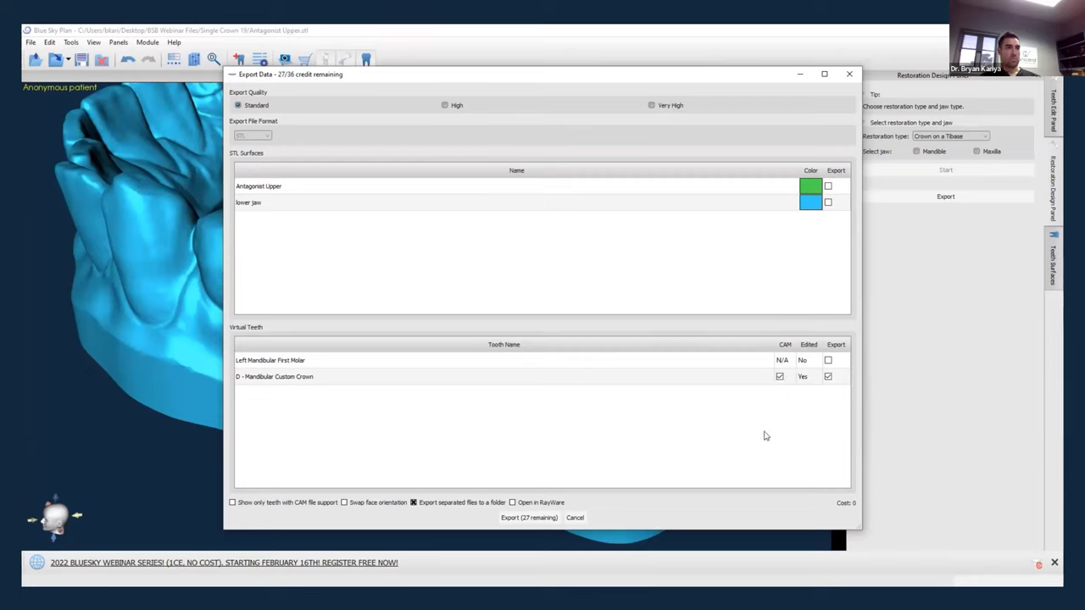
click(780, 376)
click(555, 518)
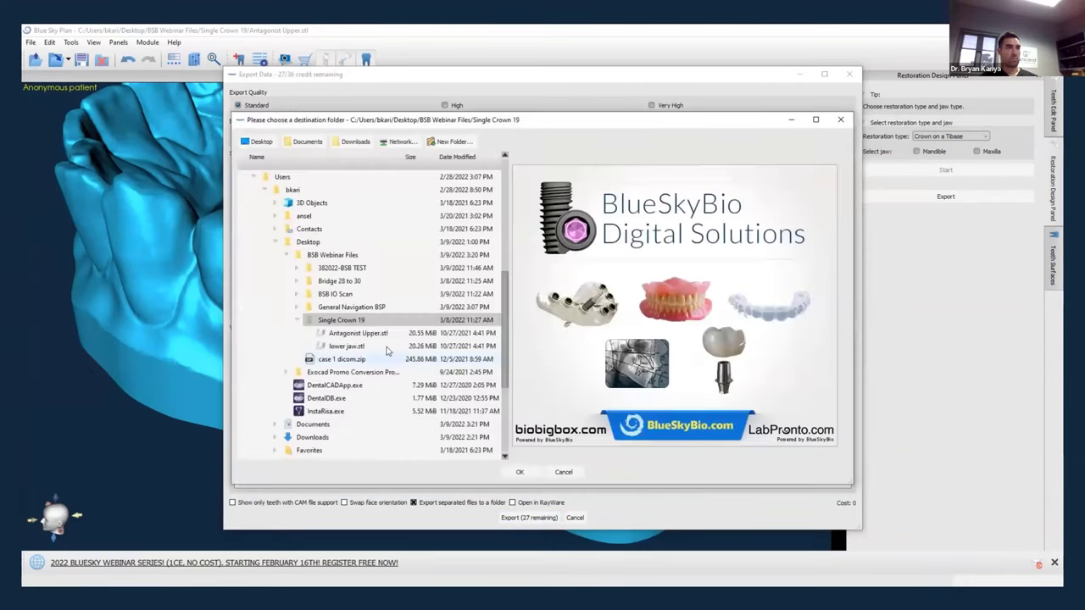
Save the exported crown STL in the BSB Webinar Files folder, allowing existing files to be overwritten.
click(398, 143)
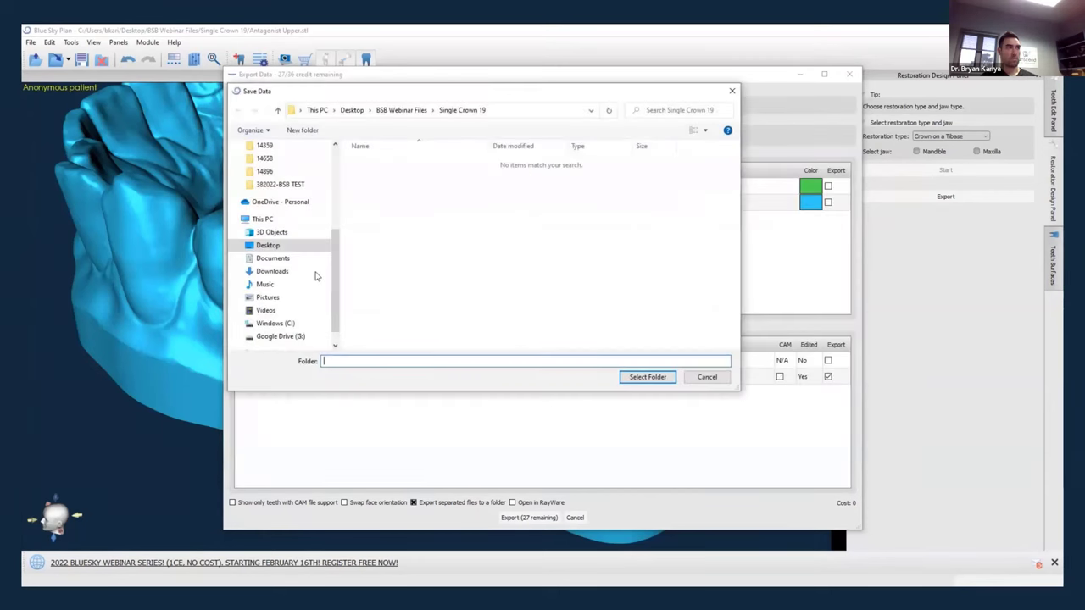
scroll(305, 263, up, 5)
click(311, 169)
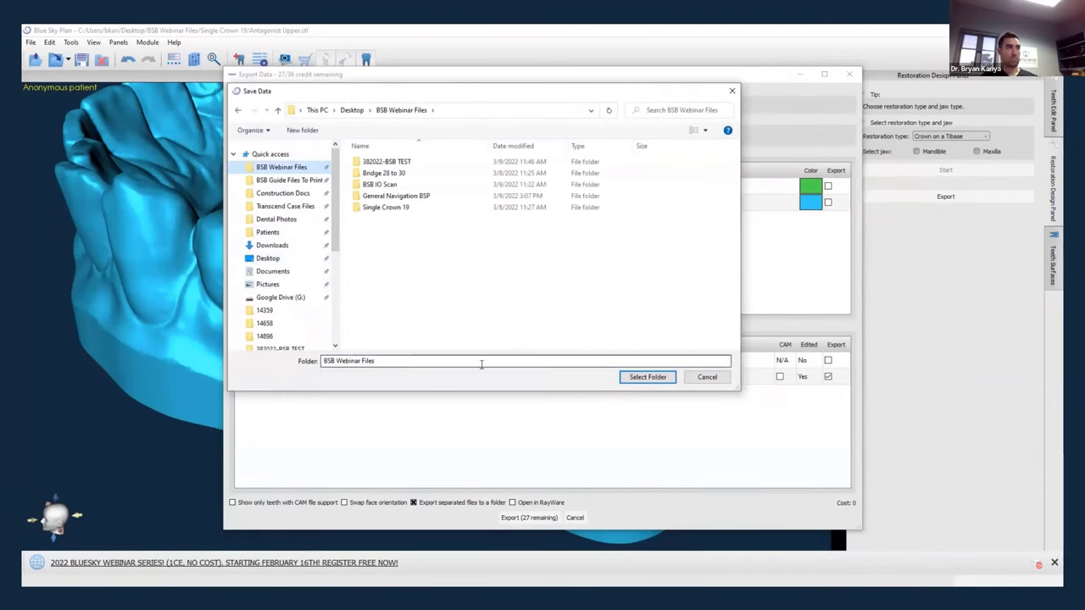
click(648, 377)
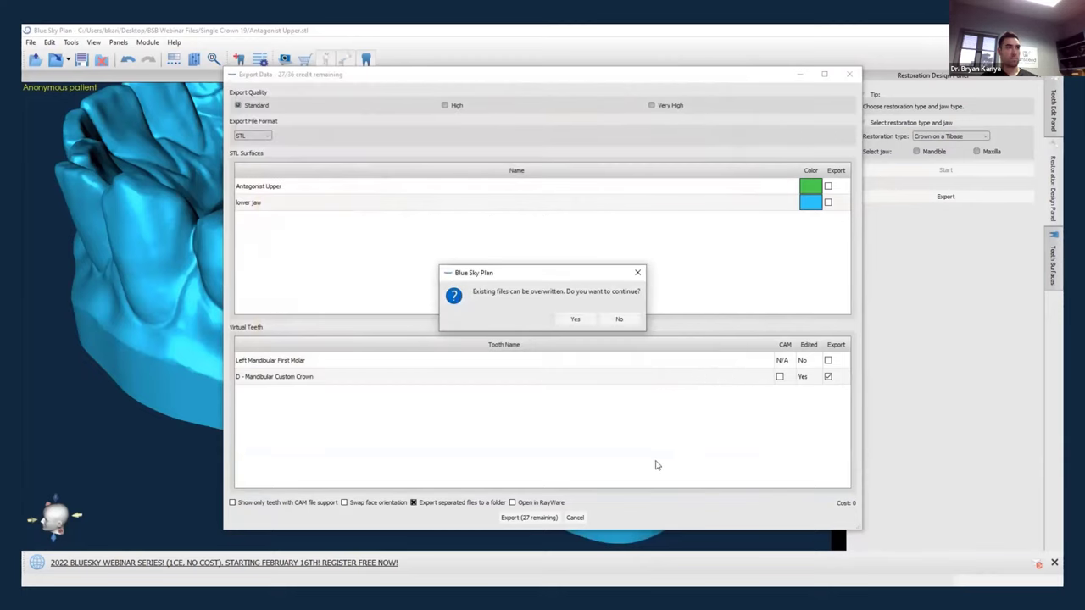
click(576, 319)
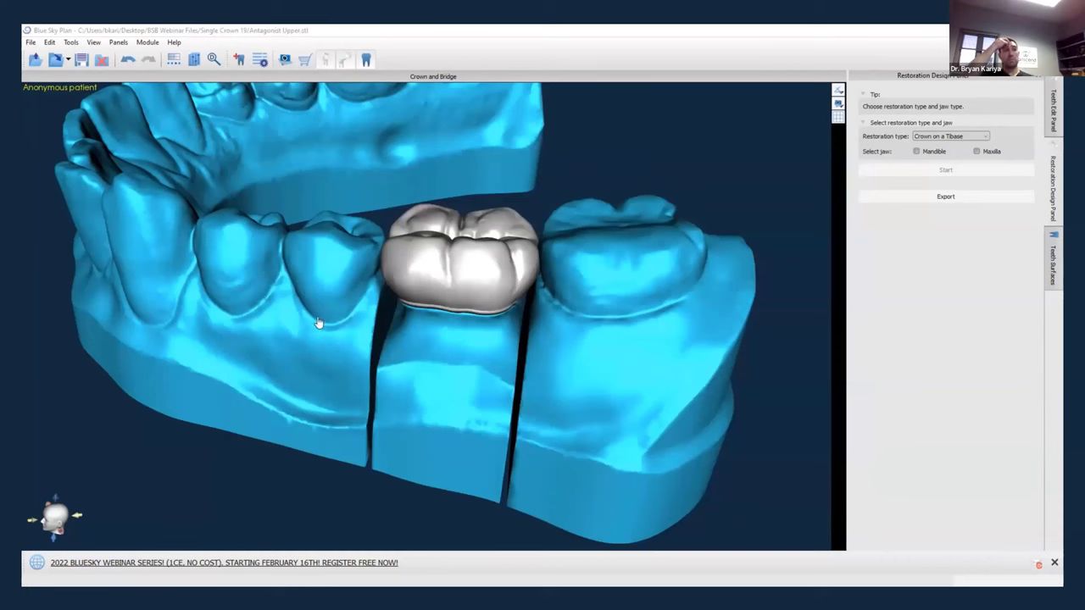
Switch to File Explorer and locate the exported D - Mandibular Custom Crown file in the BSB Webinar Files folder.
key(super+e)
click(322, 264)
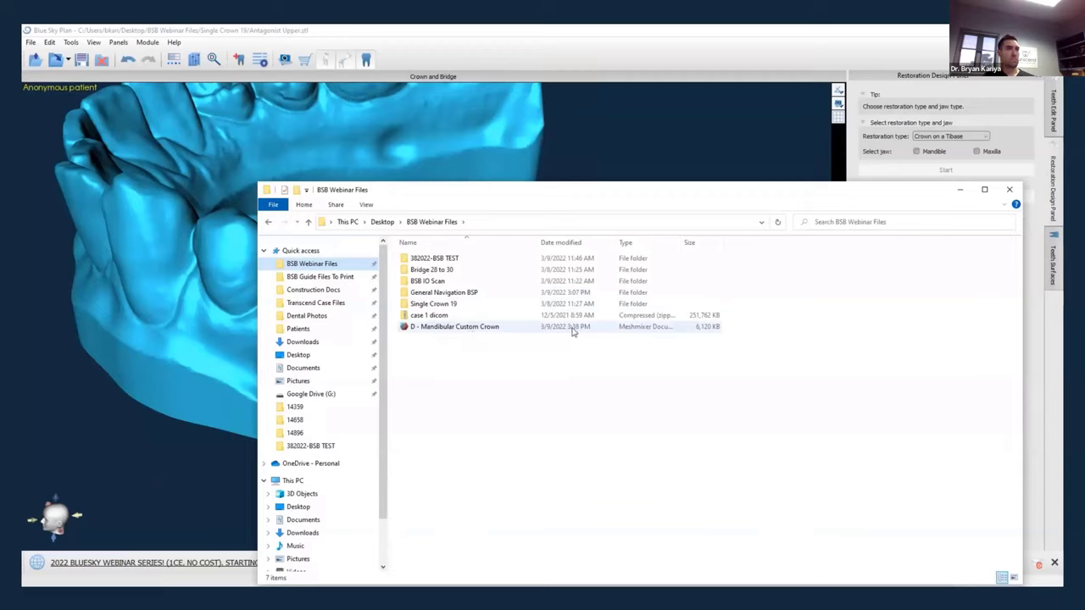
click(486, 327)
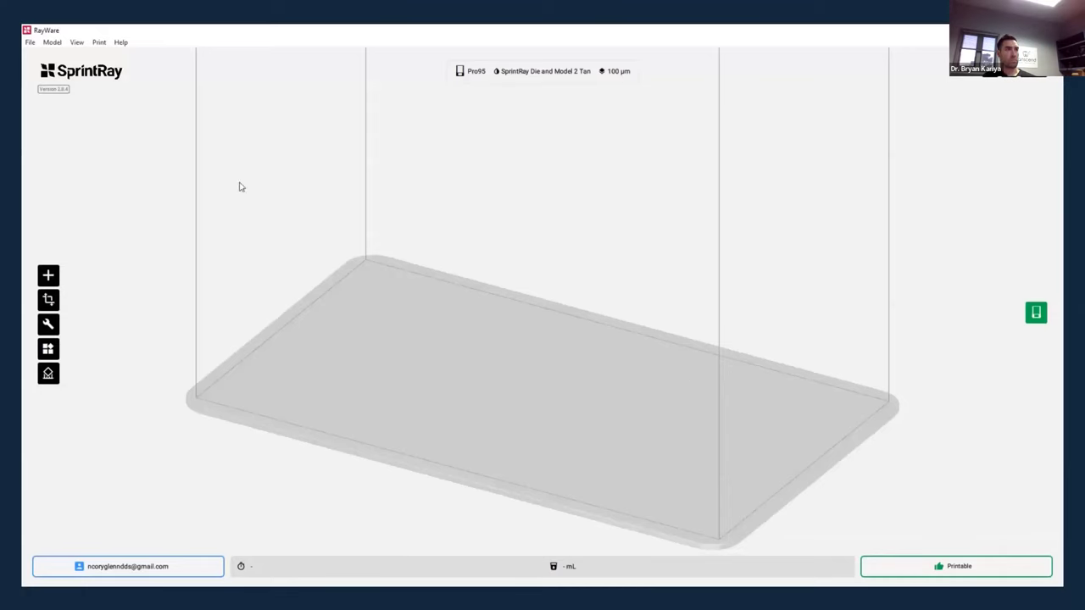
Switch to RayWare and start importing a model onto the empty build platform.
click(48, 275)
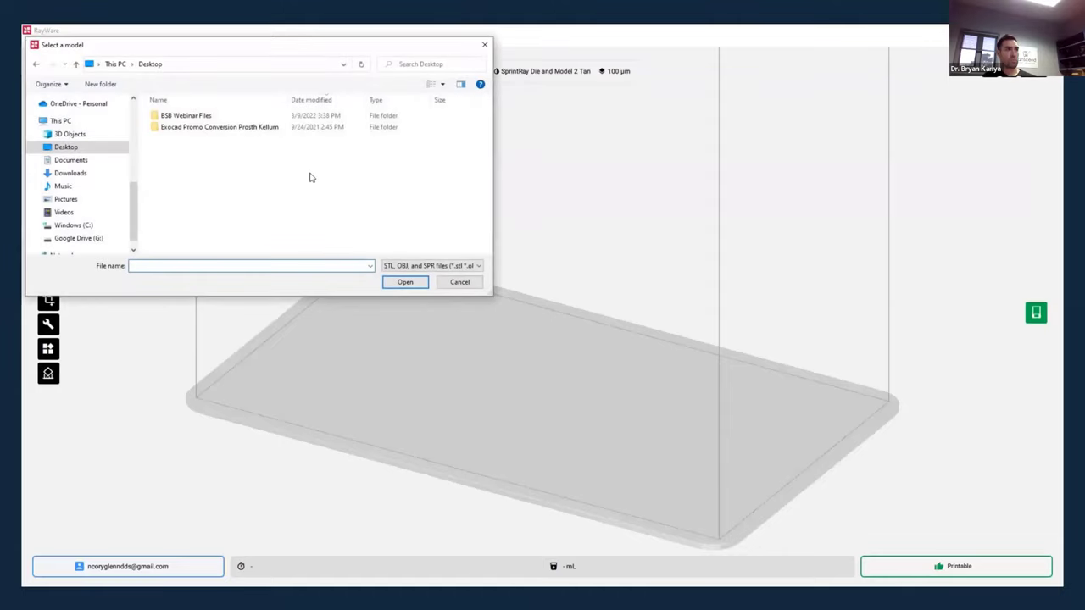
Import the STL file "D - Mandibular Custom Crown" from the BSB Webinar Files folder.
scroll(92, 174, up, 10)
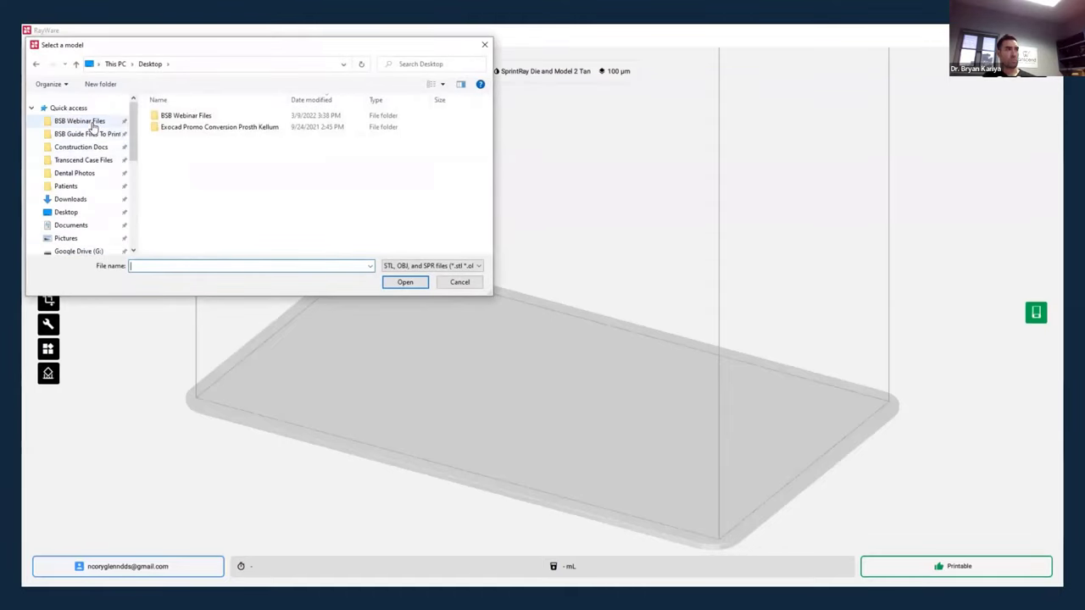
click(93, 123)
click(204, 173)
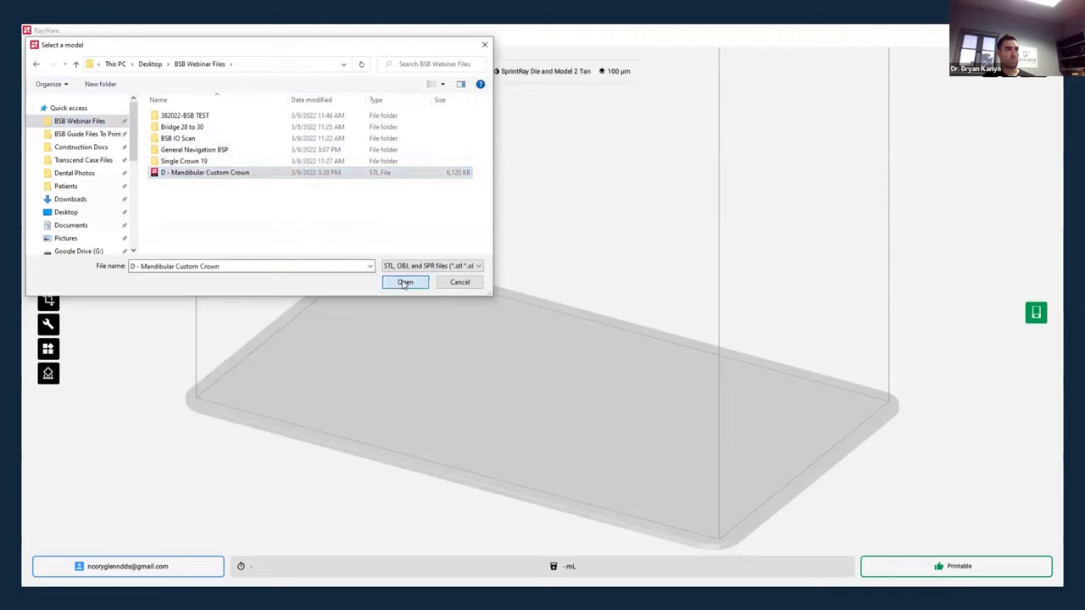
click(405, 282)
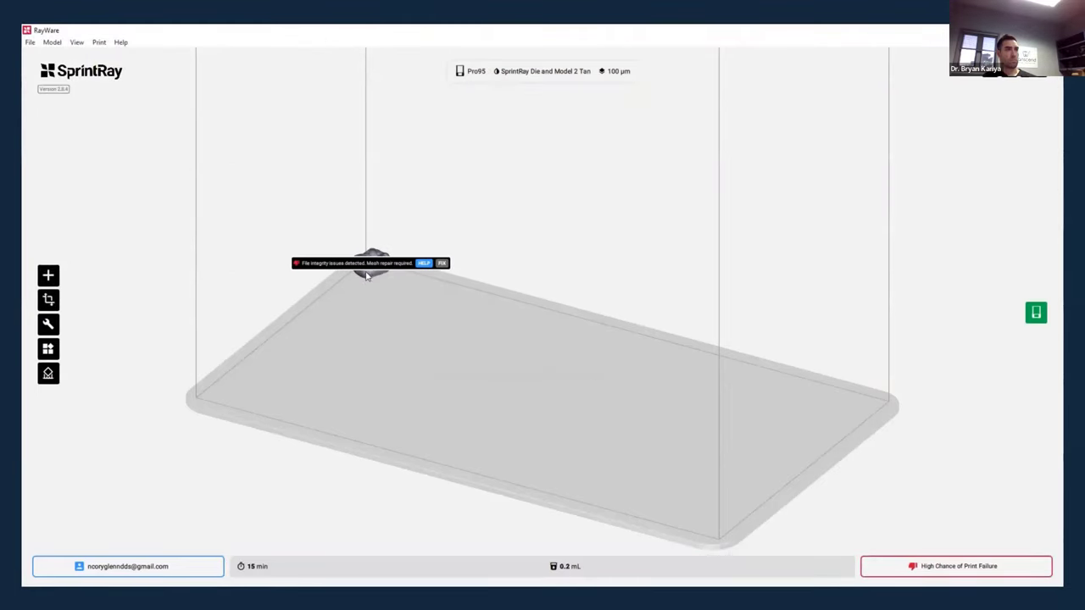
Move the crown to the middle of the build platform and set its occlusal surface as the base.
drag(366, 272, 509, 405)
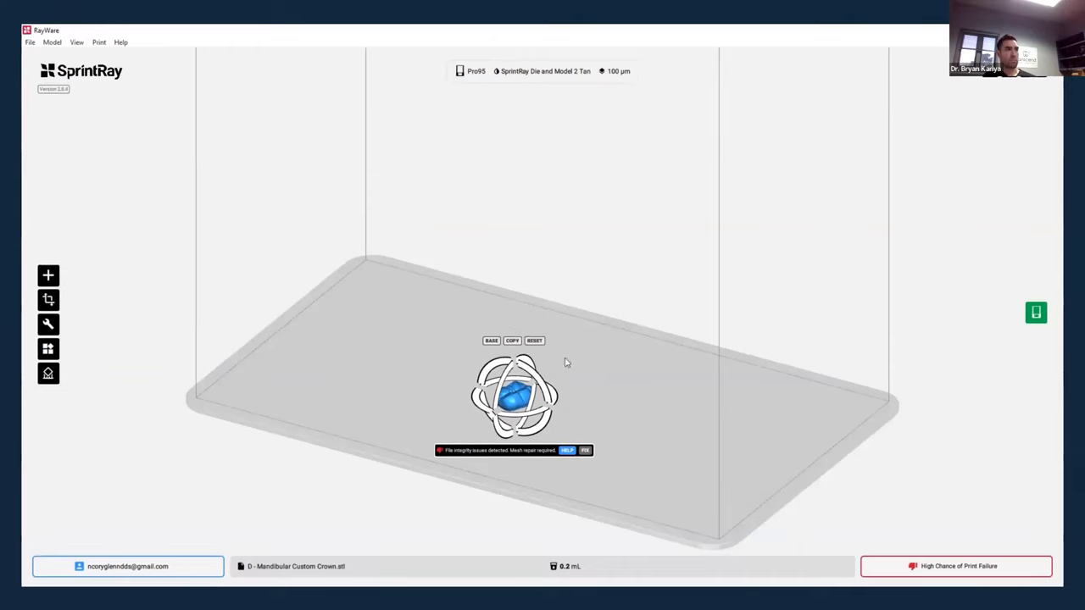
click(490, 340)
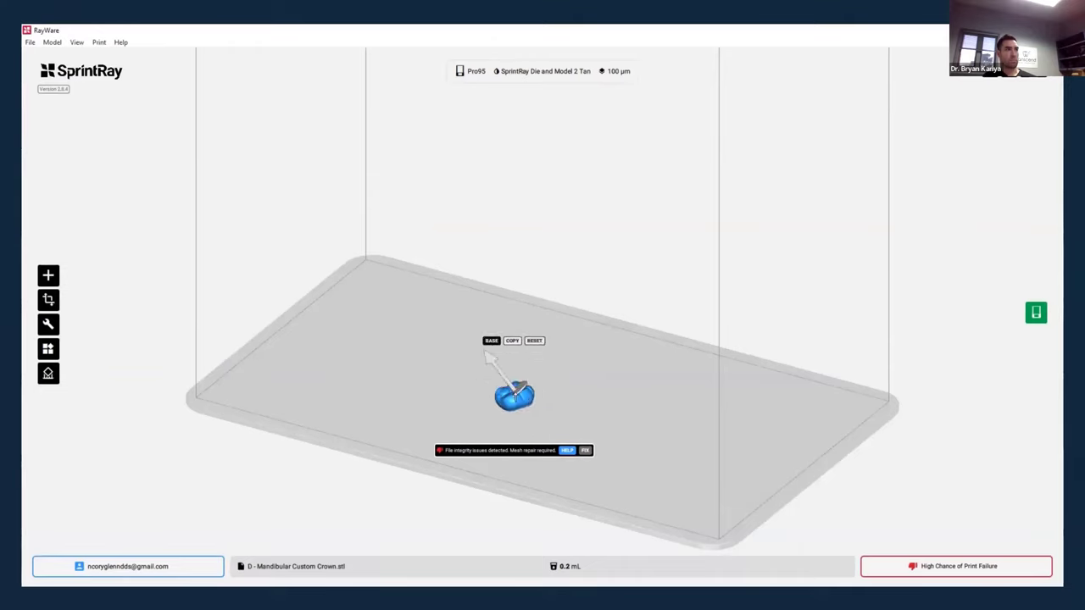
click(515, 396)
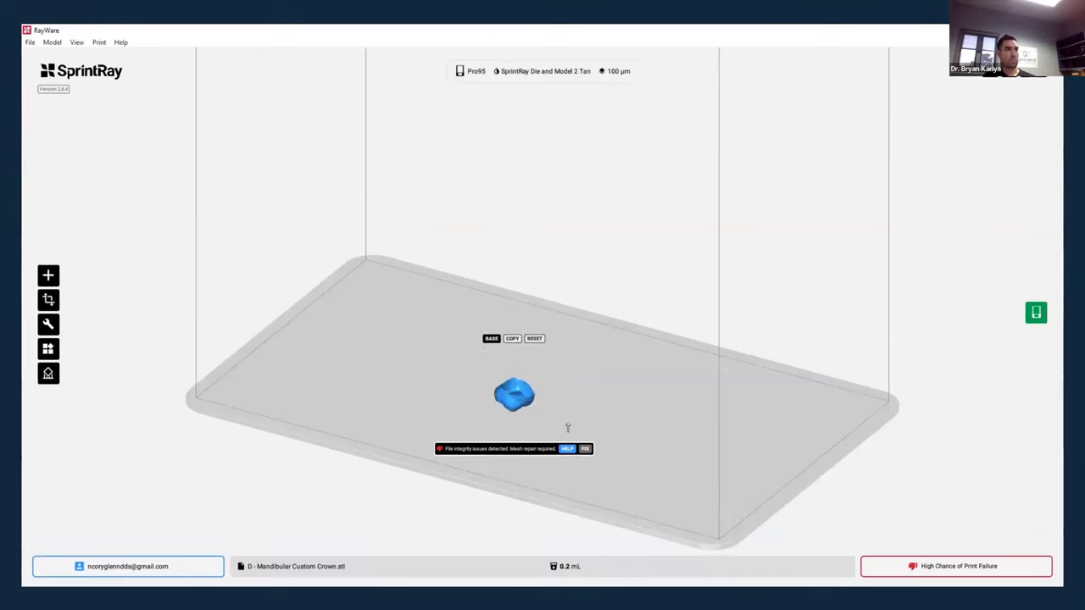
Generate supports for the crown with a Road raft, density H, strength M and a 4 mm base offset.
click(49, 373)
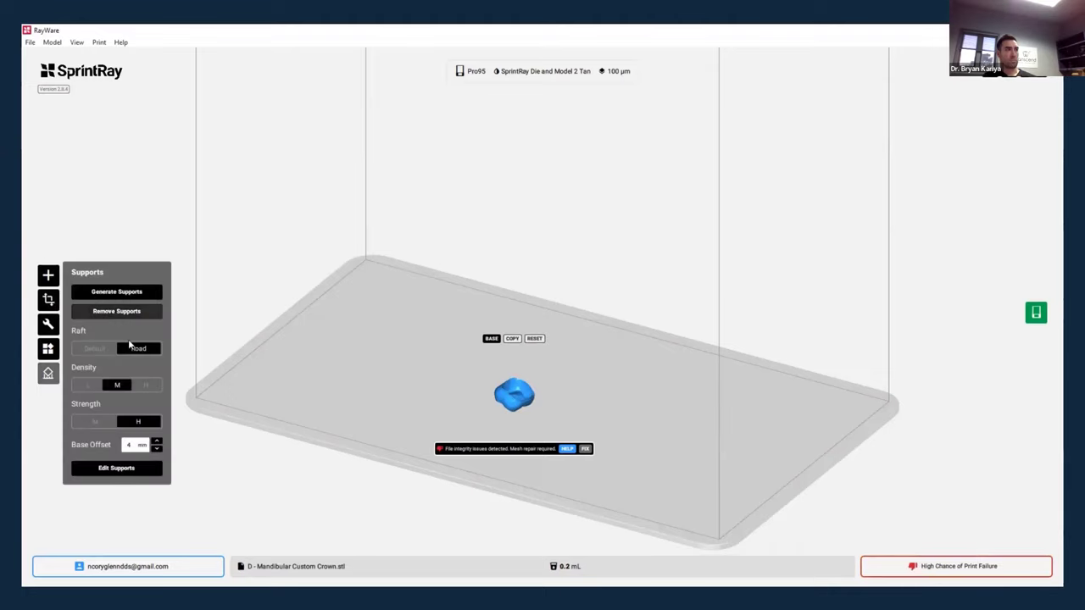
click(95, 421)
click(146, 385)
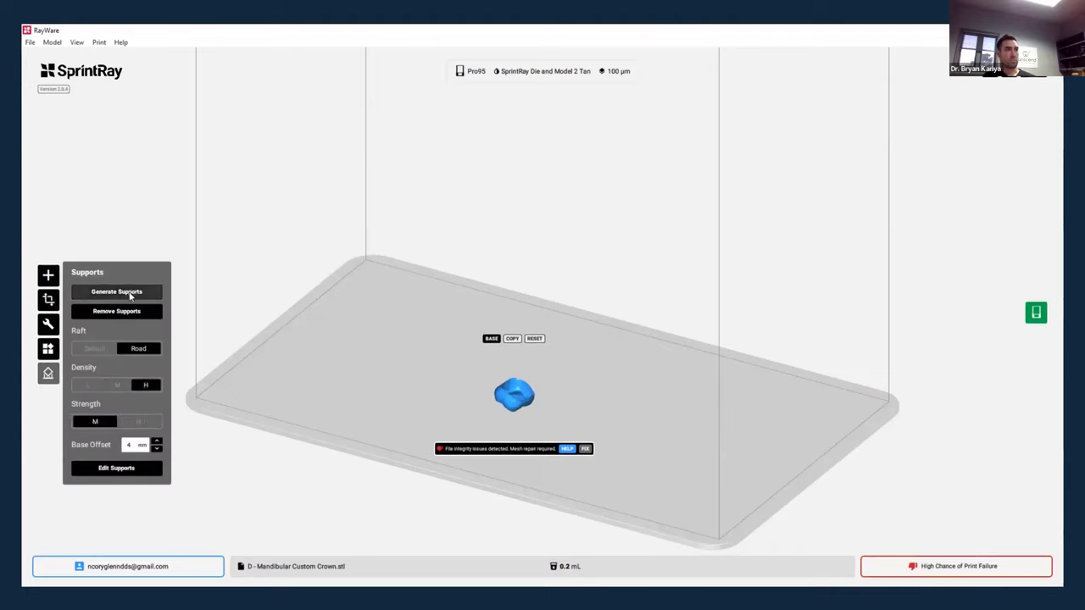
click(130, 294)
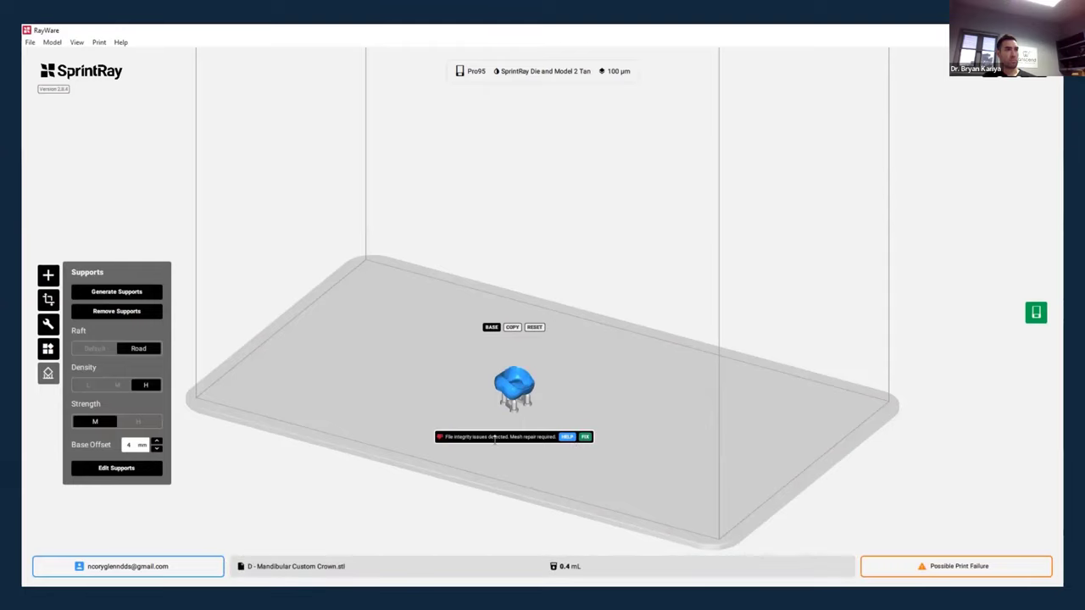
Repair the crown's mesh integrity issues and generate its supports again with the same settings.
click(577, 449)
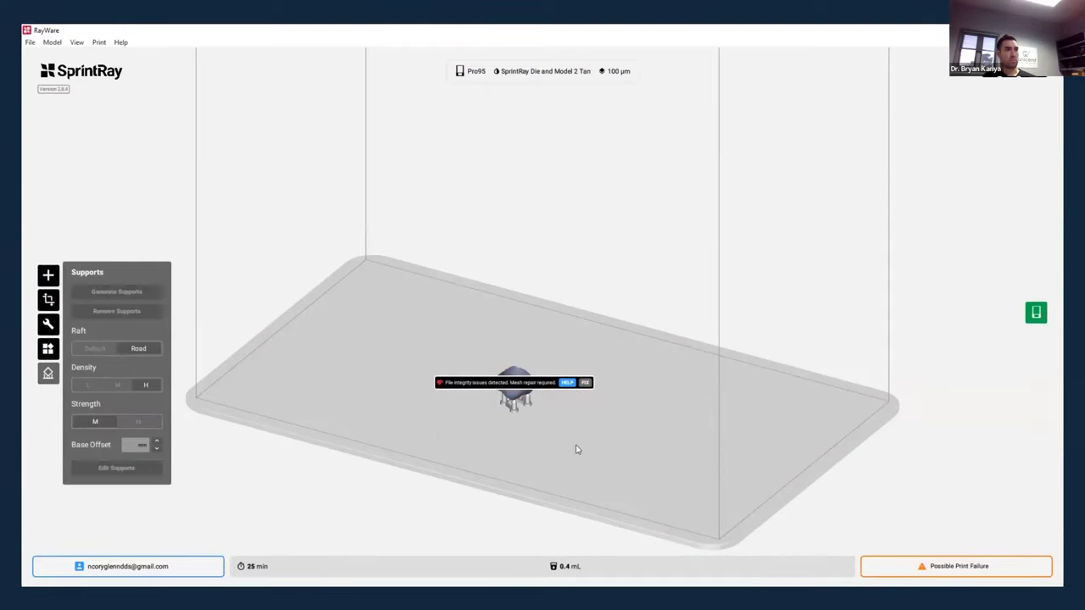
click(585, 383)
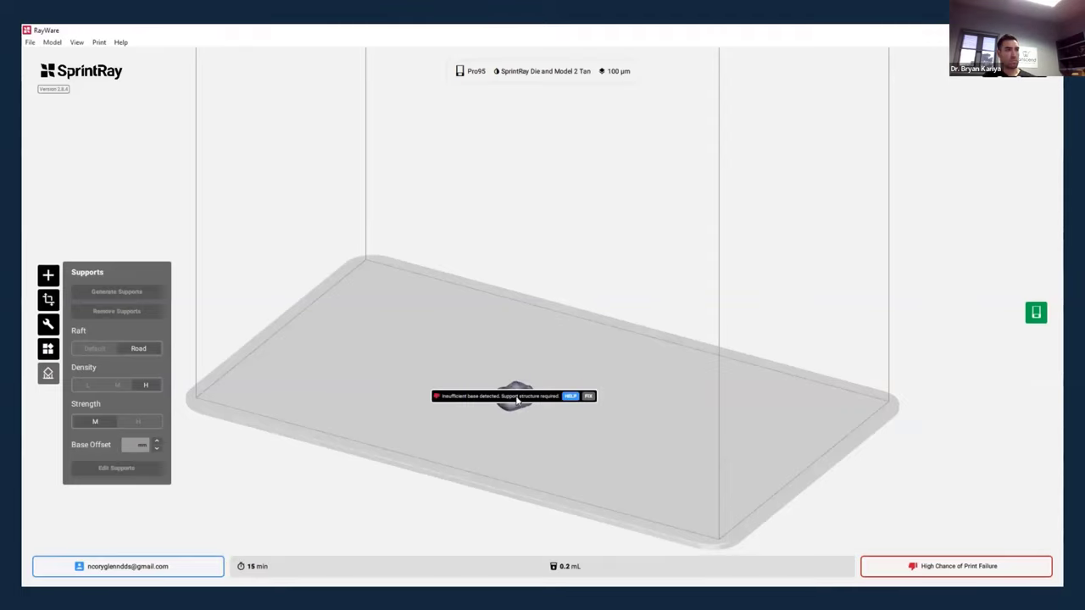
click(517, 391)
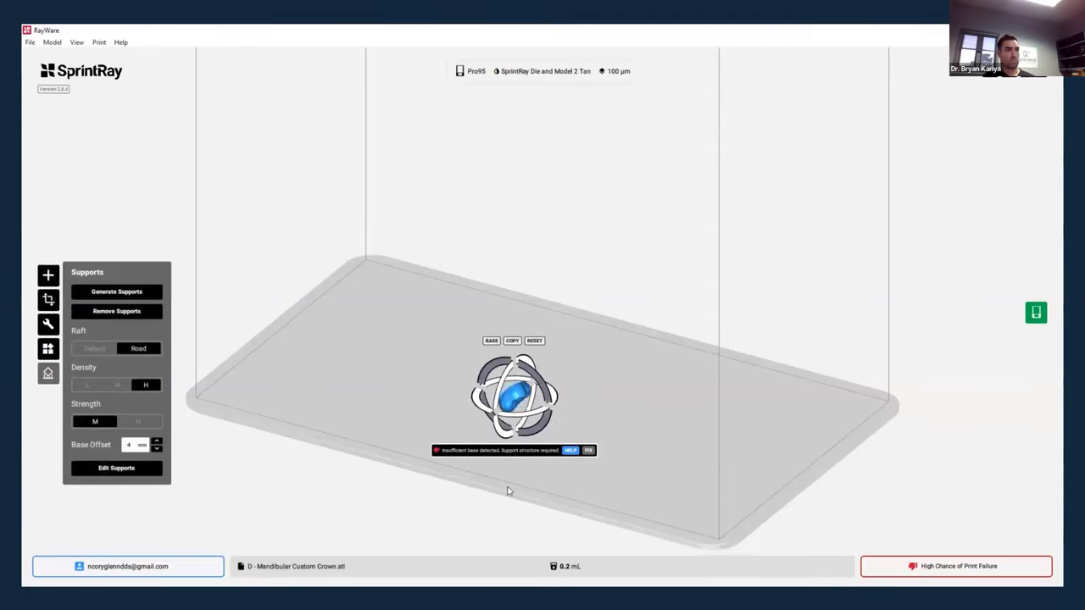
click(128, 293)
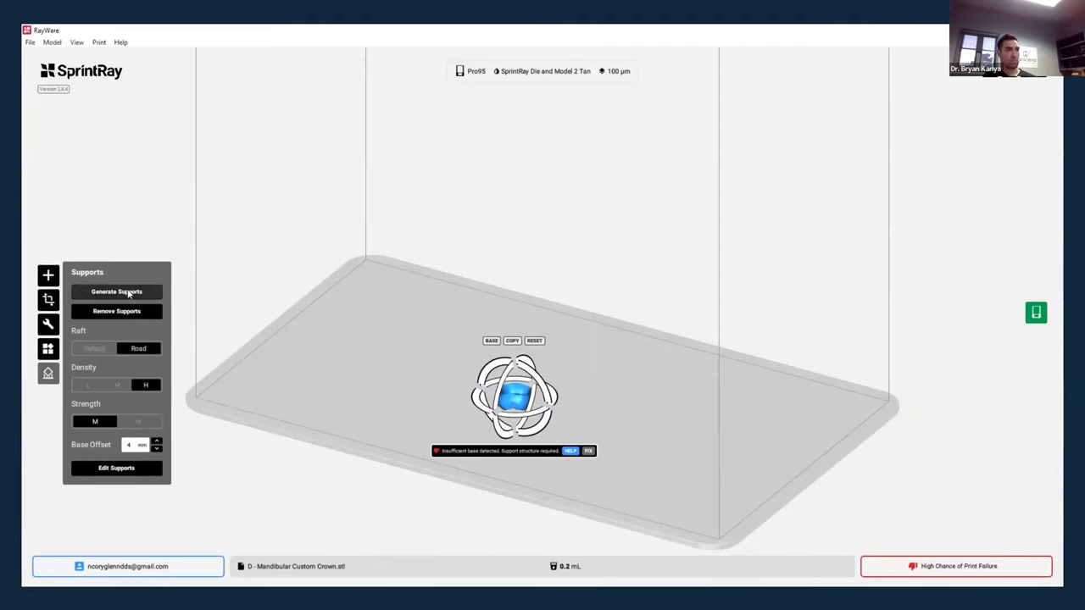
click(576, 428)
mouse_move(534, 441)
mouse_down()
mouse_move(585, 423)
mouse_move(607, 397)
mouse_move(536, 475)
mouse_move(554, 482)
mouse_move(534, 455)
mouse_move(501, 469)
mouse_move(528, 461)
mouse_up()
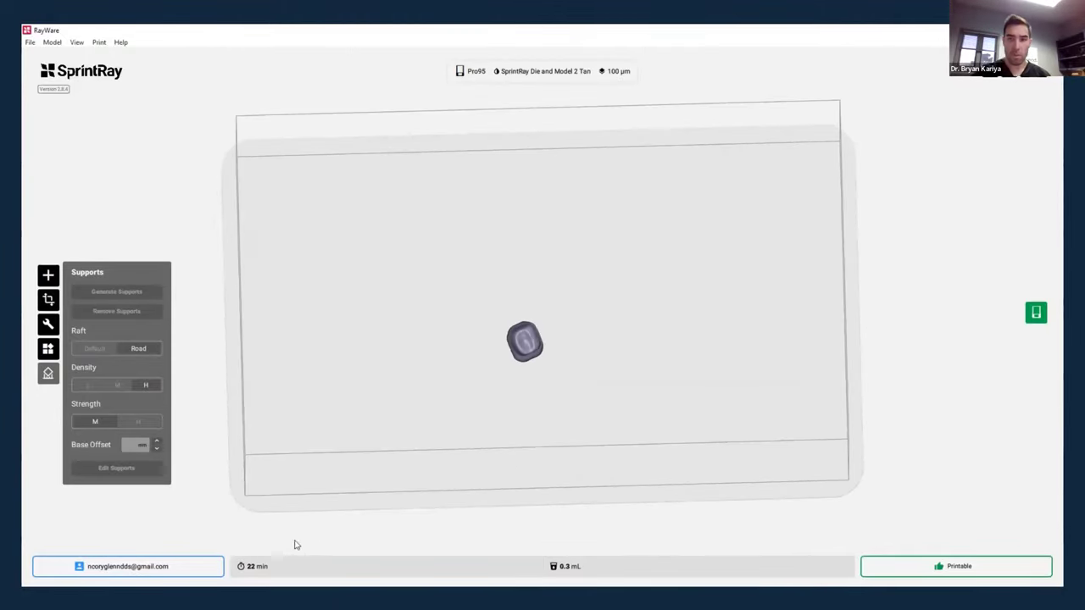
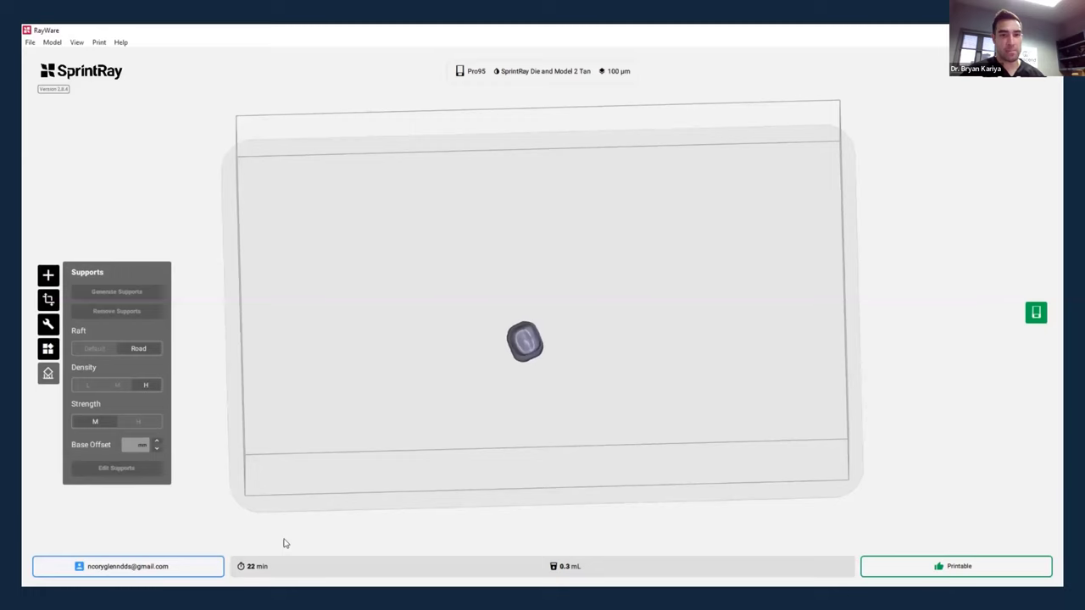
Switch to Blue Sky Plan and open the Crown and Bridge options for a new project.
key(alt+Tab)
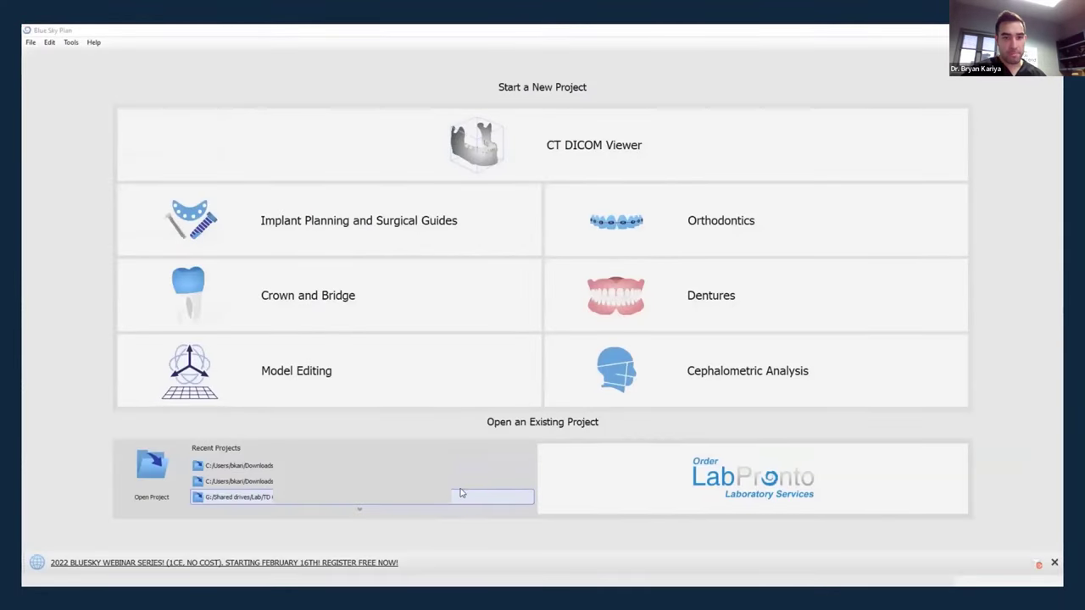
click(412, 309)
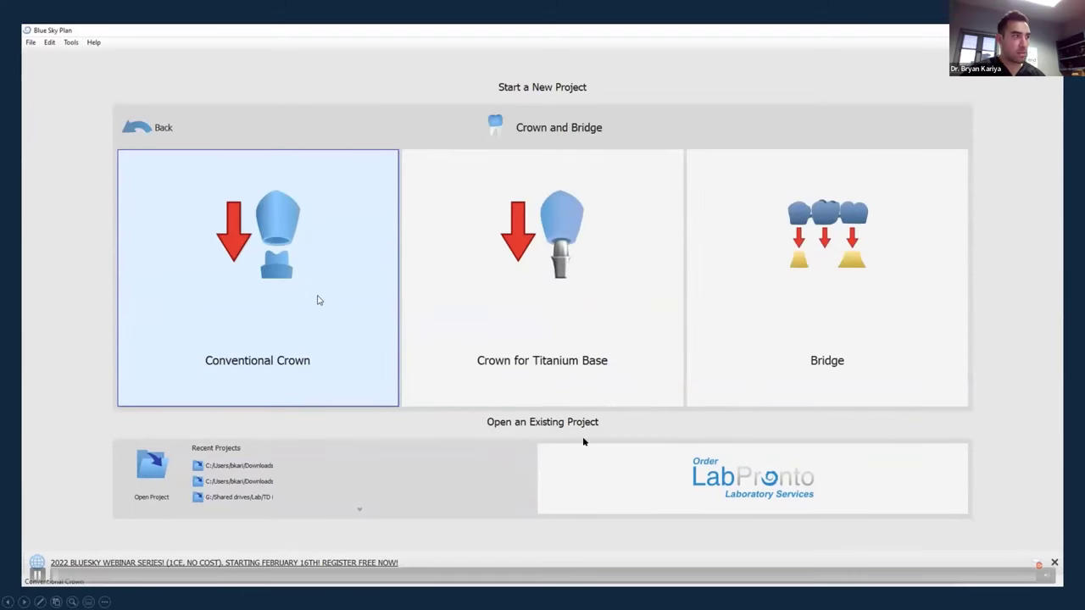
click(159, 128)
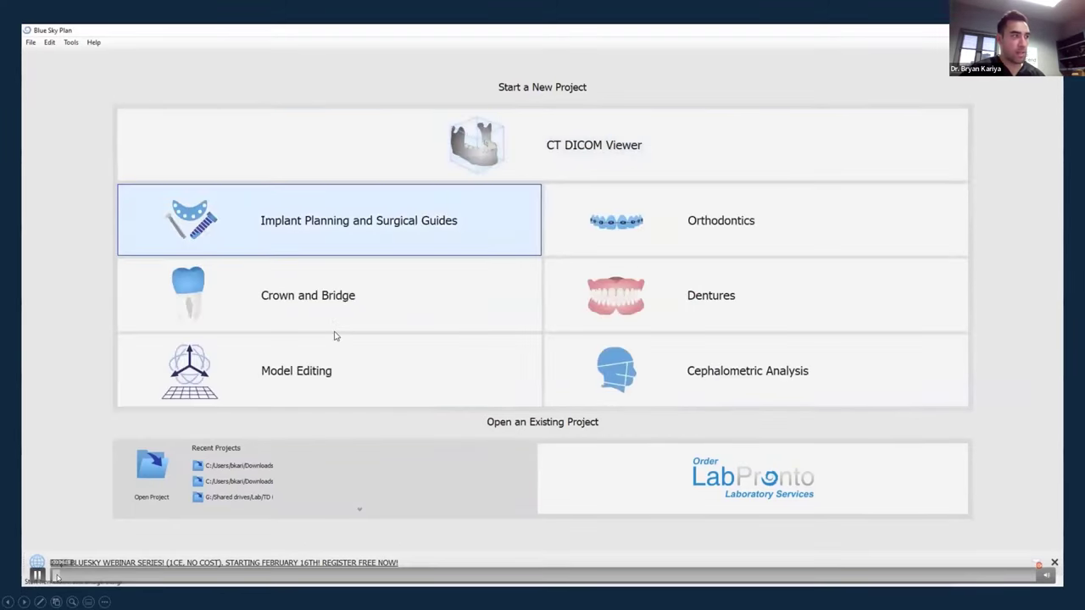
click(334, 305)
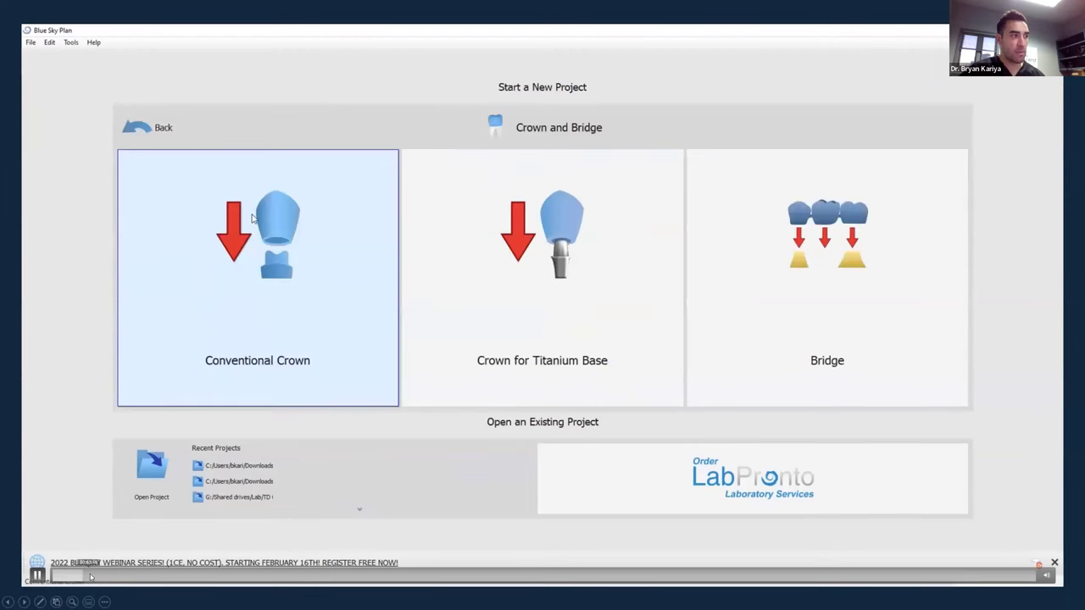
click(336, 305)
drag(96, 576, 178, 578)
click(182, 576)
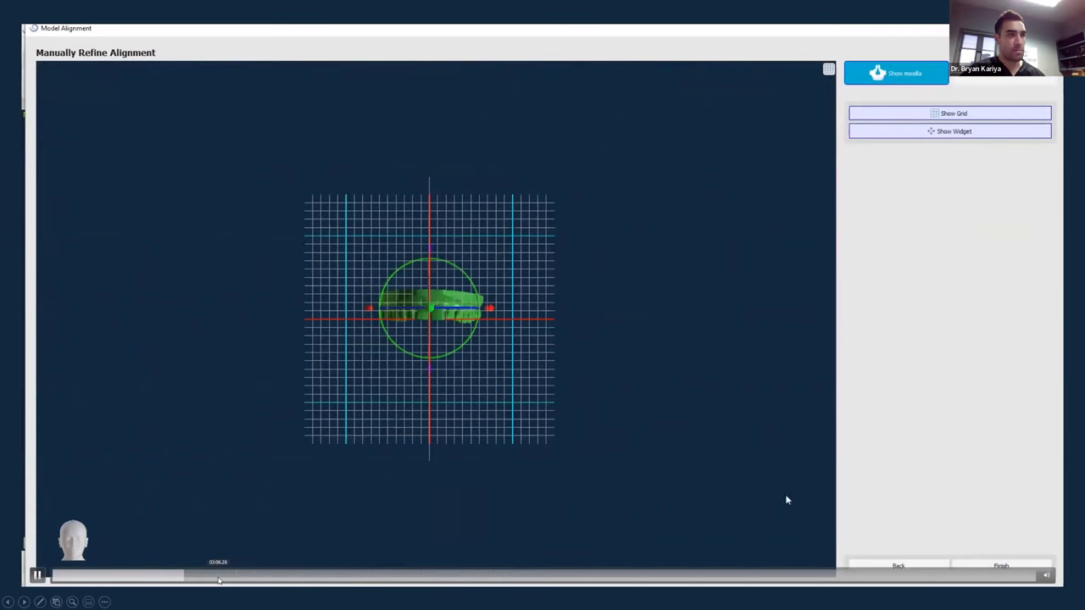
click(246, 578)
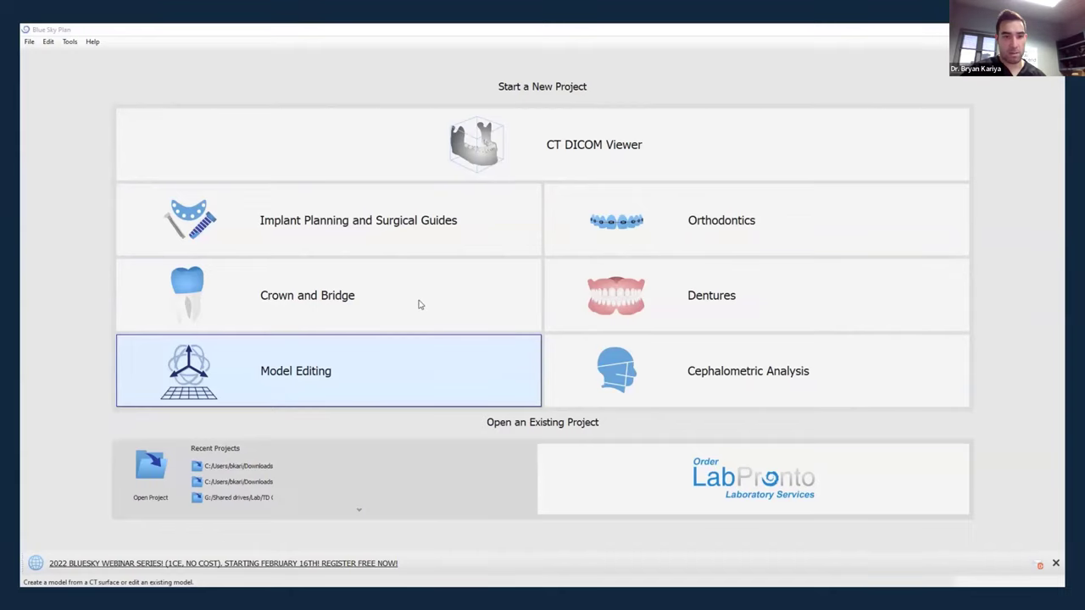
mouse_move(208, 579)
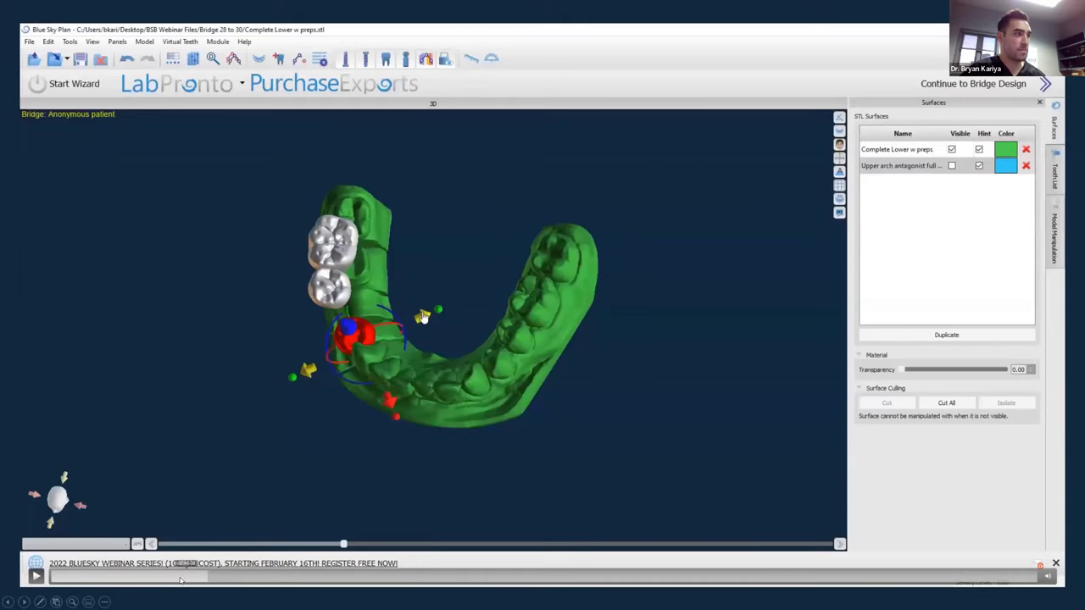
drag(173, 579, 153, 579)
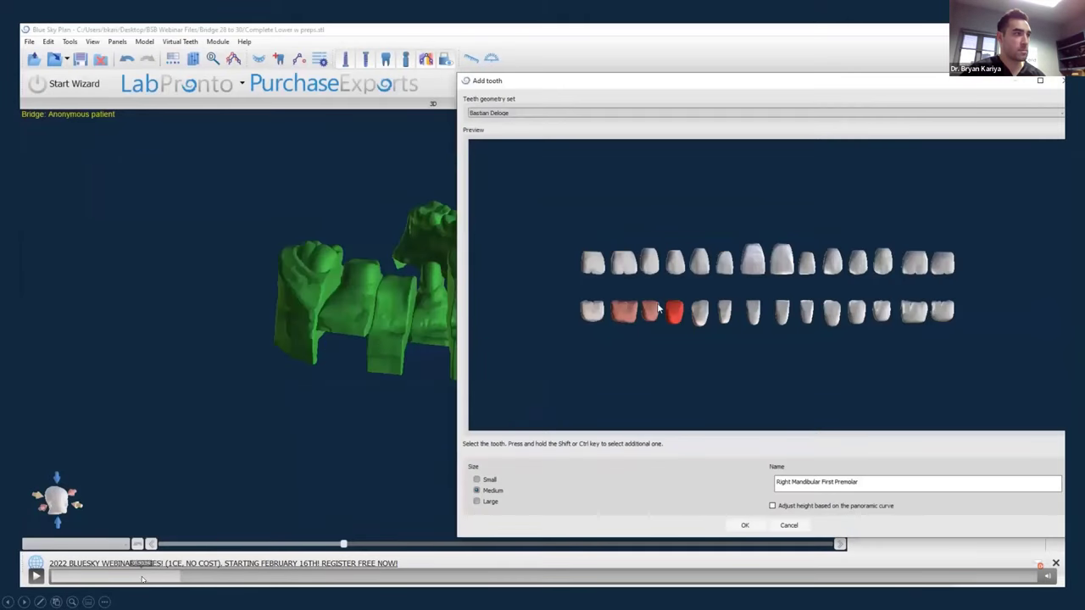
click(153, 577)
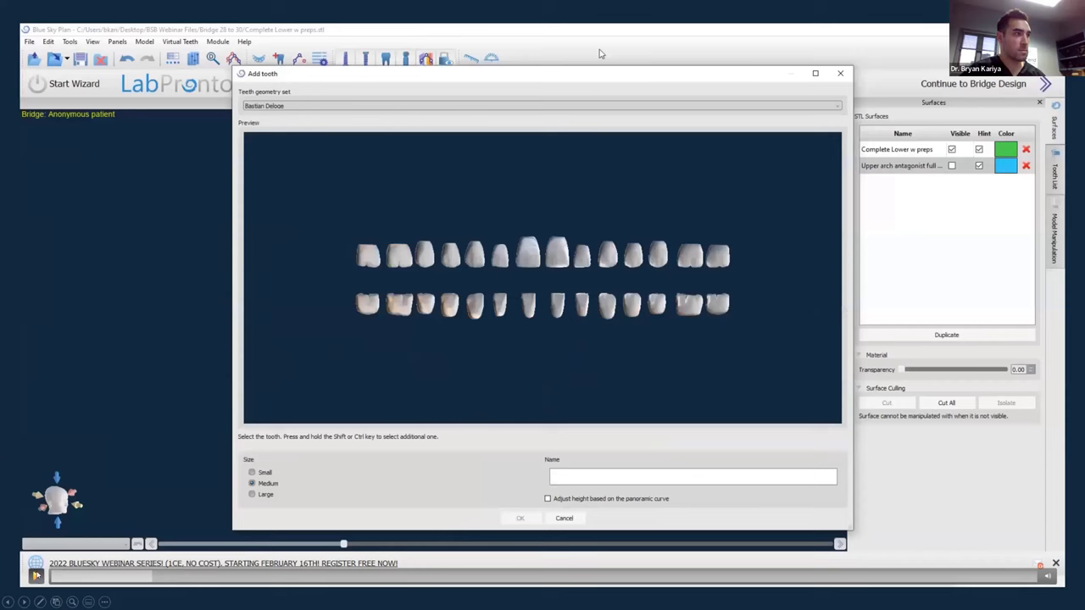
click(35, 575)
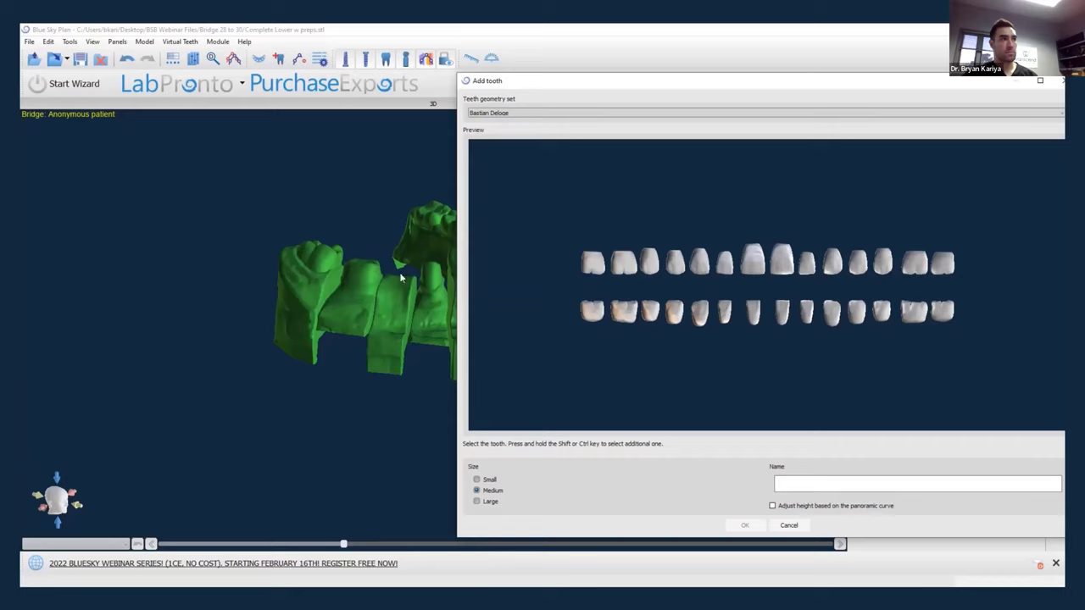
Add the medium-size right mandibular first molar, second premolar and first premolar, placing them at the front prepared tooth of the lower model.
click(675, 313)
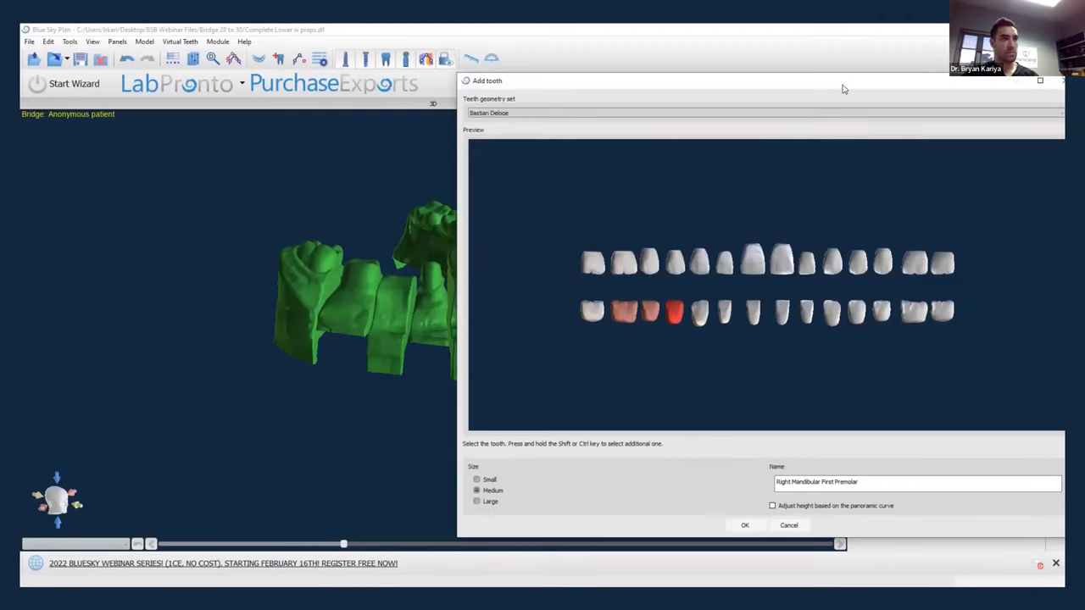
drag(843, 82, 695, 63)
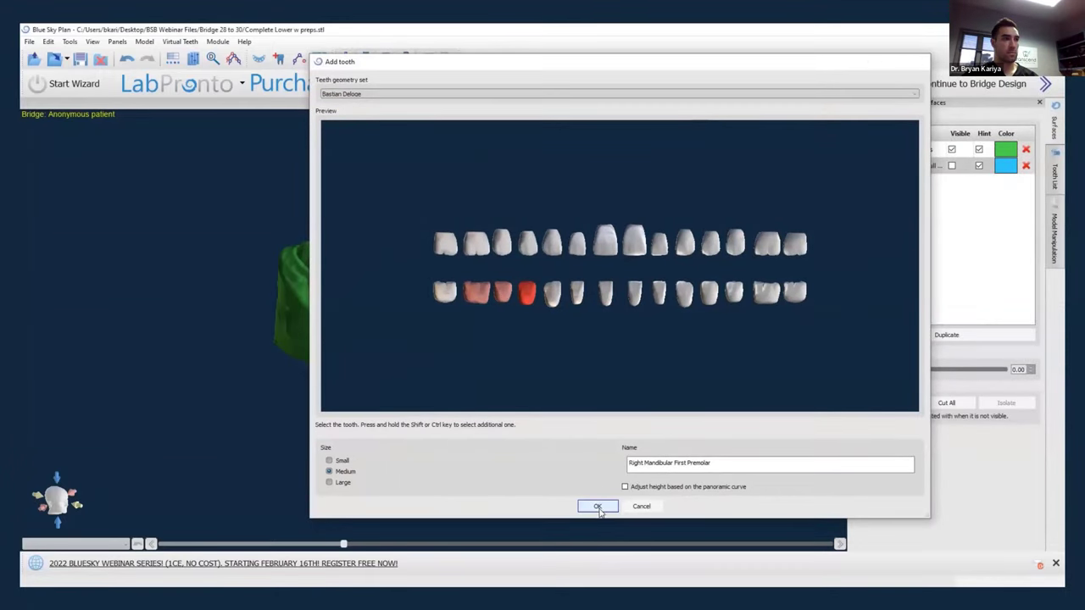
click(597, 507)
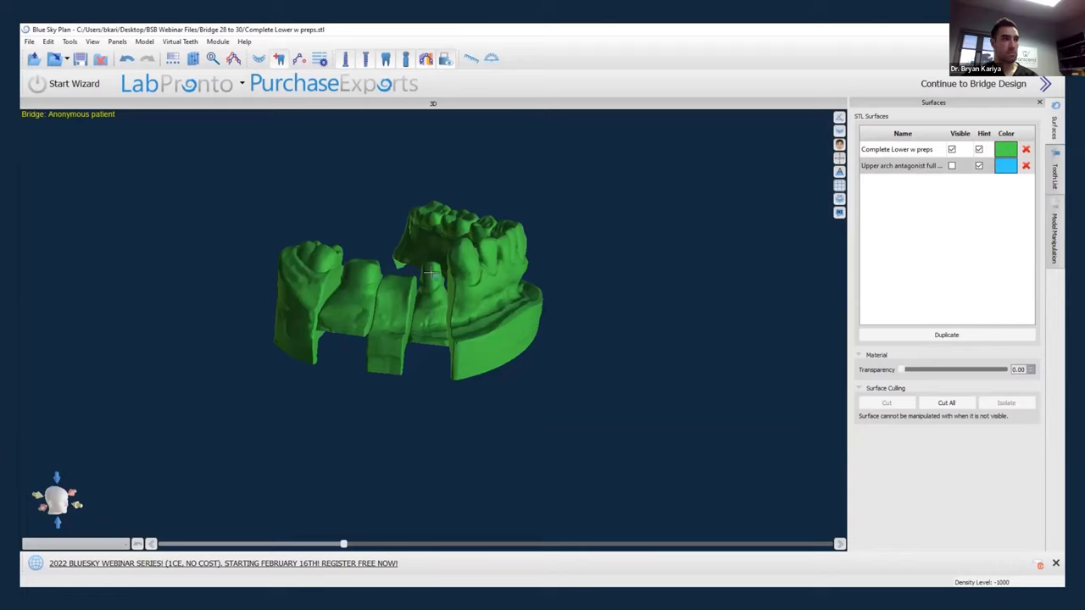
click(430, 271)
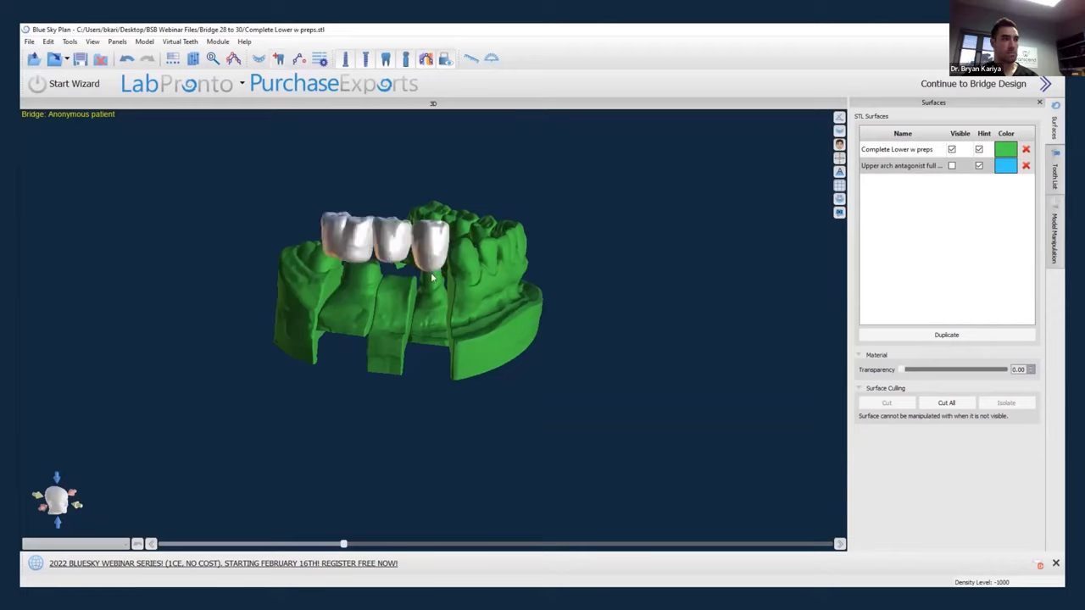
Lower the first premolar onto its preparation and adjust its position in line with the arch.
drag(538, 313, 435, 309)
drag(353, 318, 365, 305)
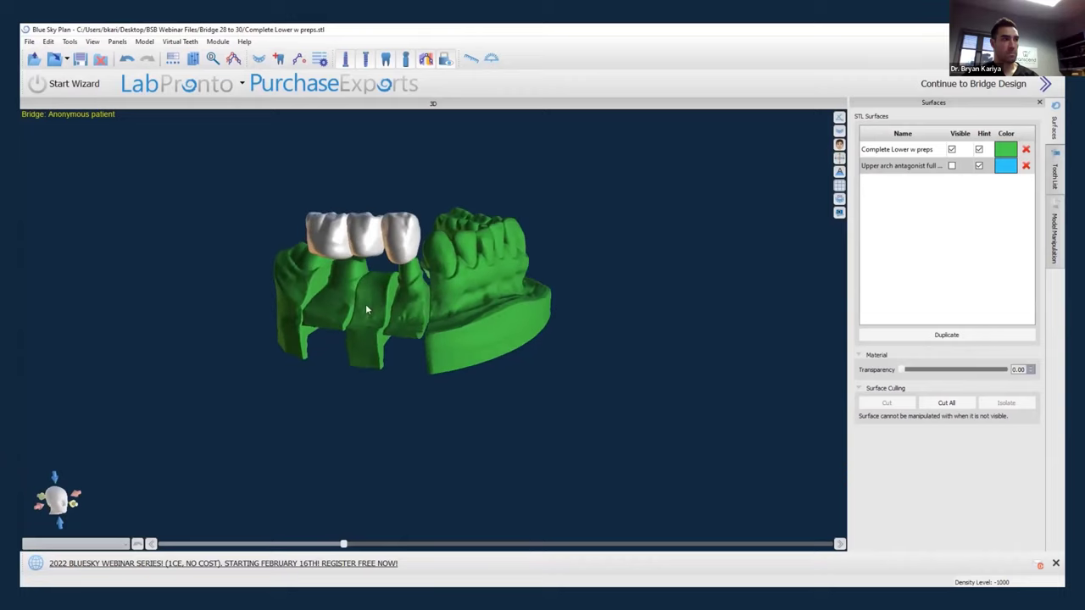
mouse_move(407, 239)
right_drag(409, 361, 416, 325)
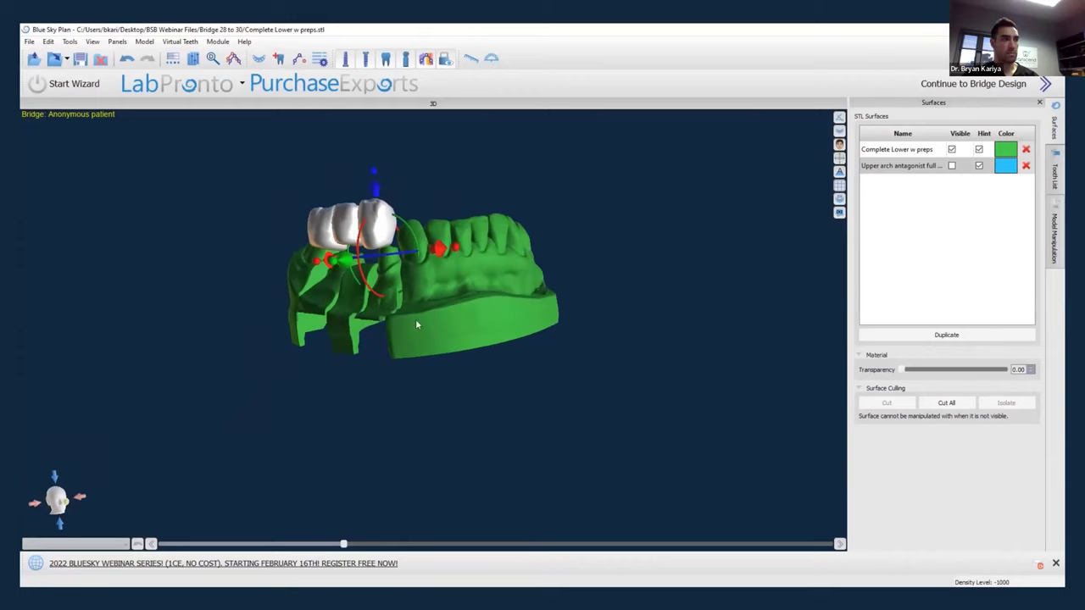
drag(383, 233, 393, 259)
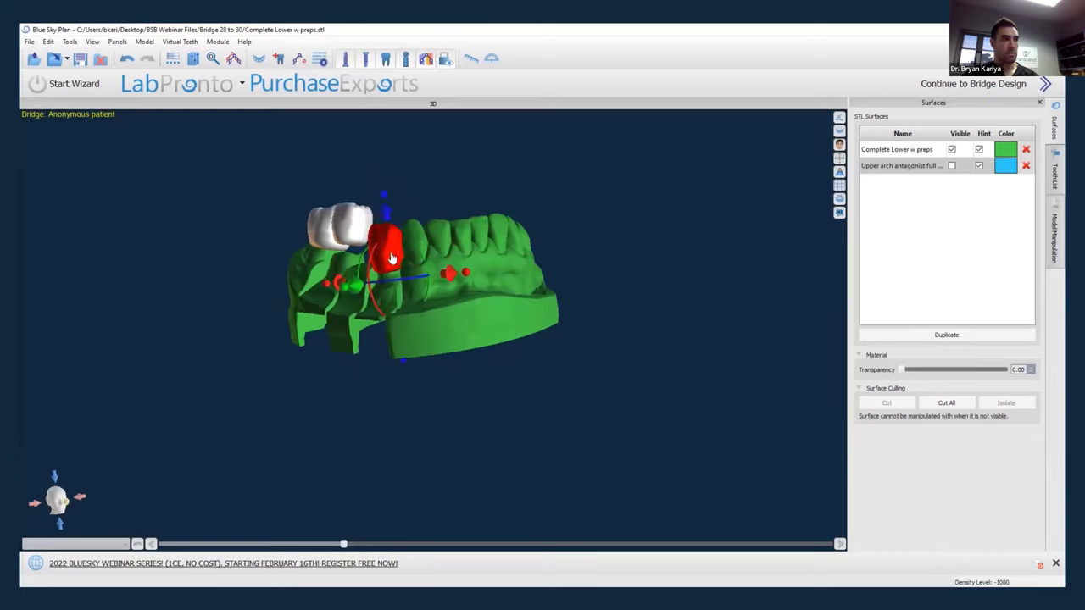
right_drag(275, 336, 426, 333)
click(357, 338)
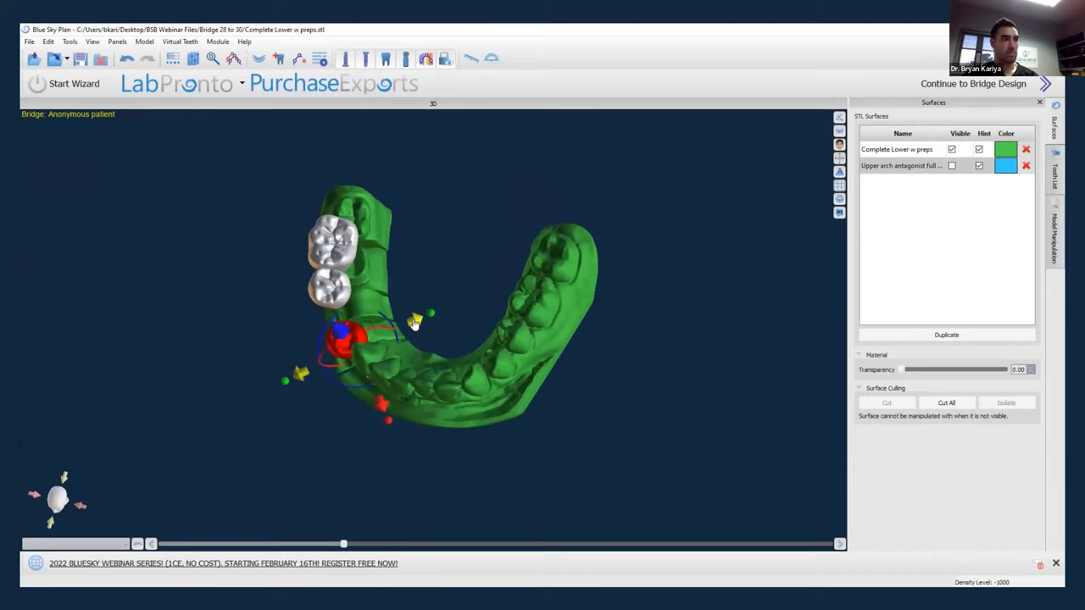
Lower the second premolar and the first molar into the bridge span so they line up with the first premolar.
right_drag(311, 408, 467, 412)
click(440, 222)
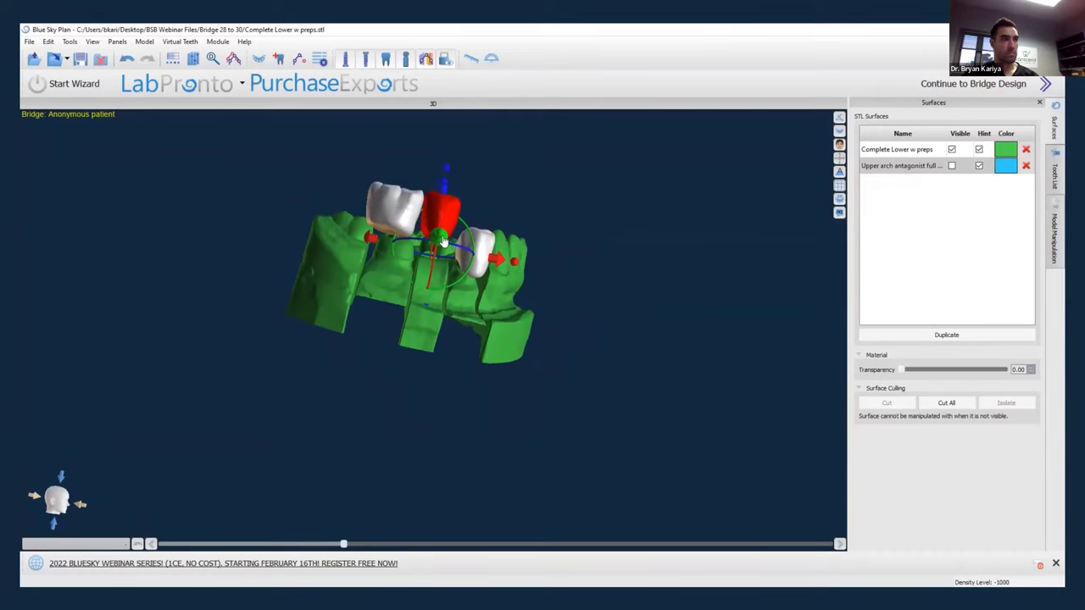
right_drag(447, 248, 405, 305)
drag(405, 305, 429, 300)
right_drag(450, 421, 754, 285)
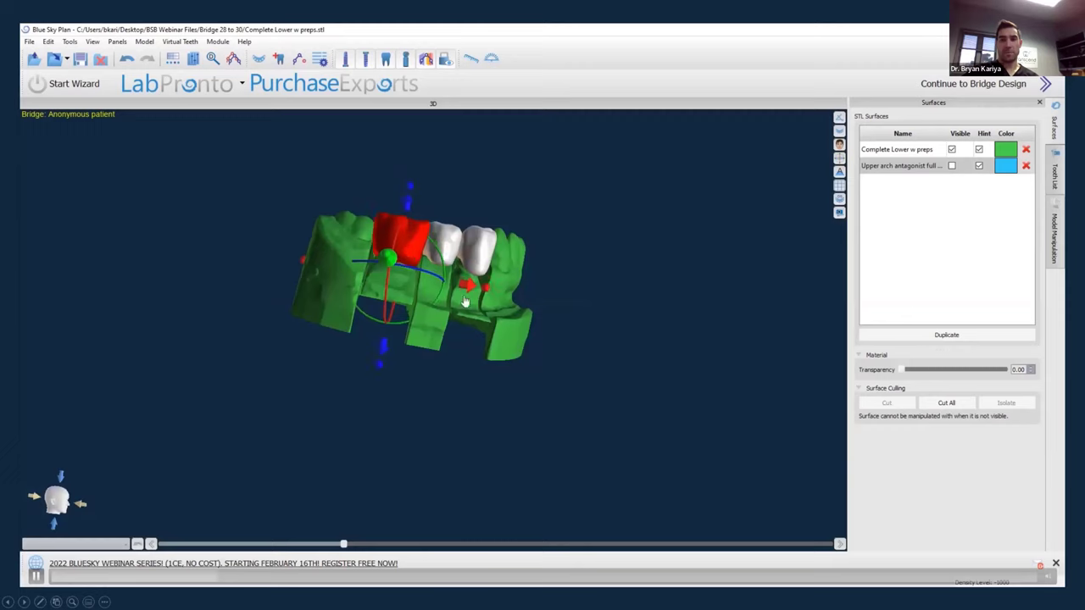
Shift the first molar toward the inner side of the arch and refine the first premolar's alignment over its preparation.
right_drag(413, 252, 485, 390)
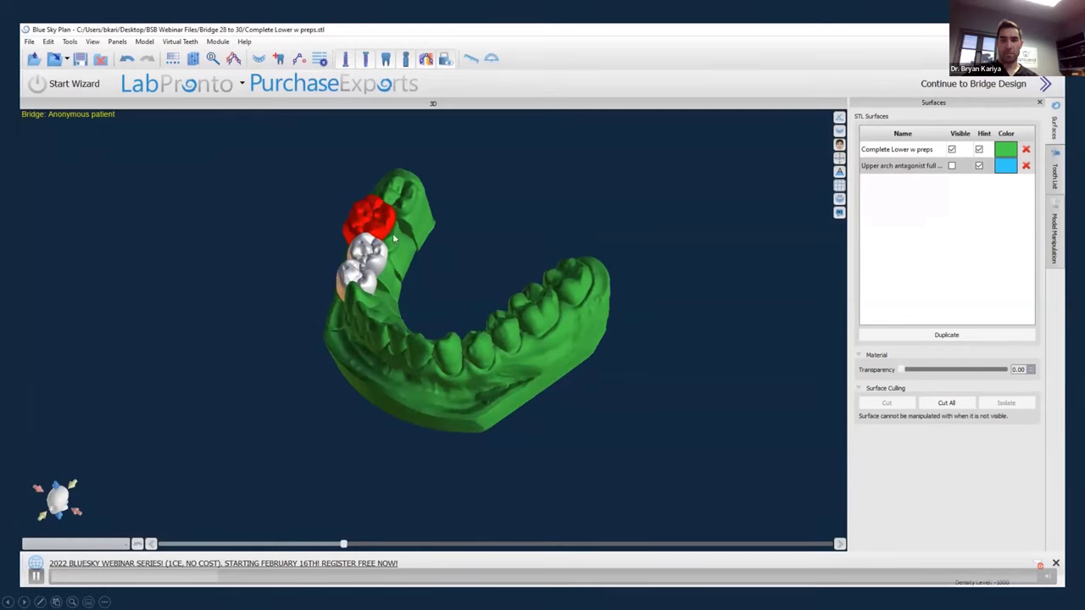
drag(392, 224, 402, 229)
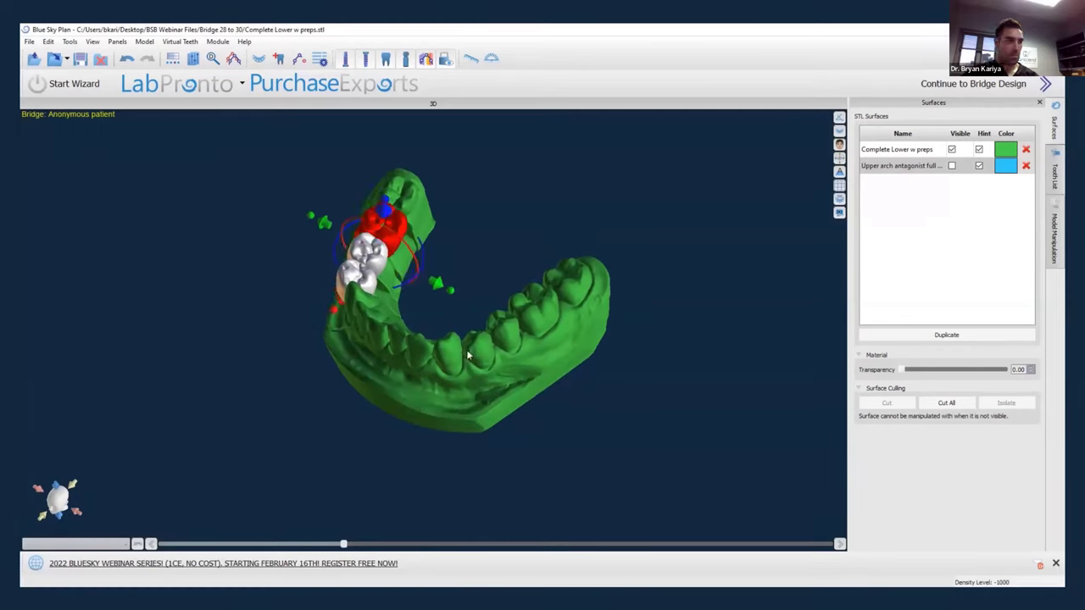
right_drag(402, 235, 361, 306)
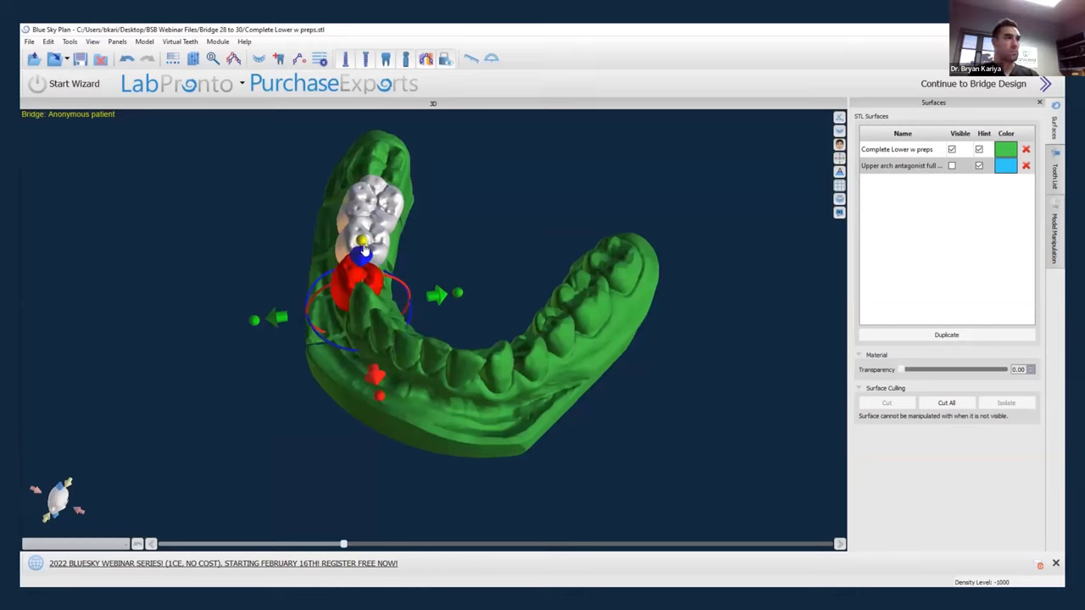
drag(405, 434, 382, 365)
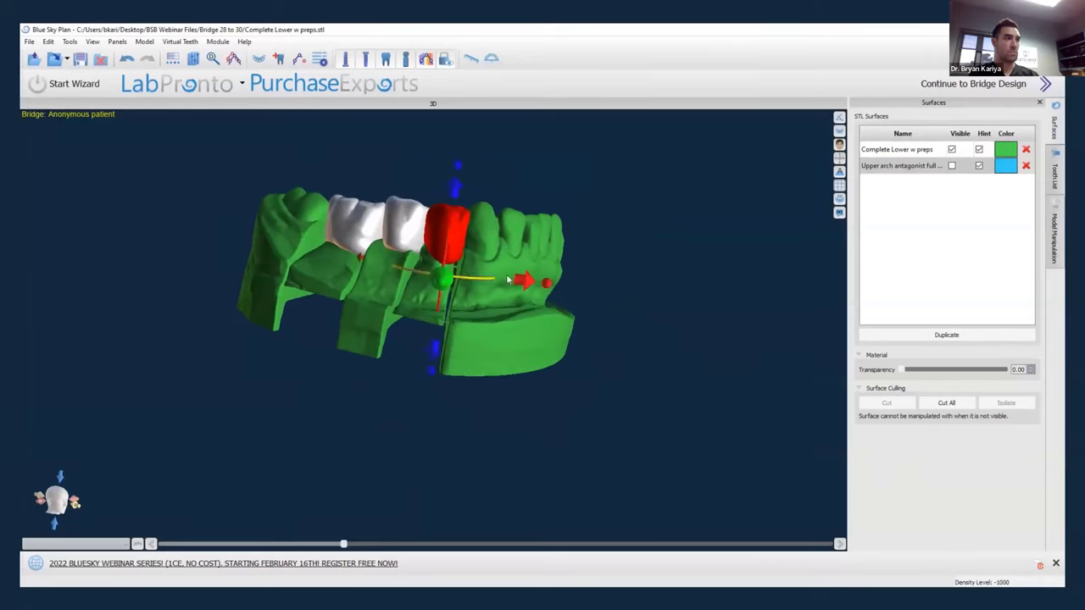
Set the transparency of the Complete Lower w preps surface to 0.50 and adjust the first premolar along the arch.
click(907, 151)
drag(905, 373, 951, 375)
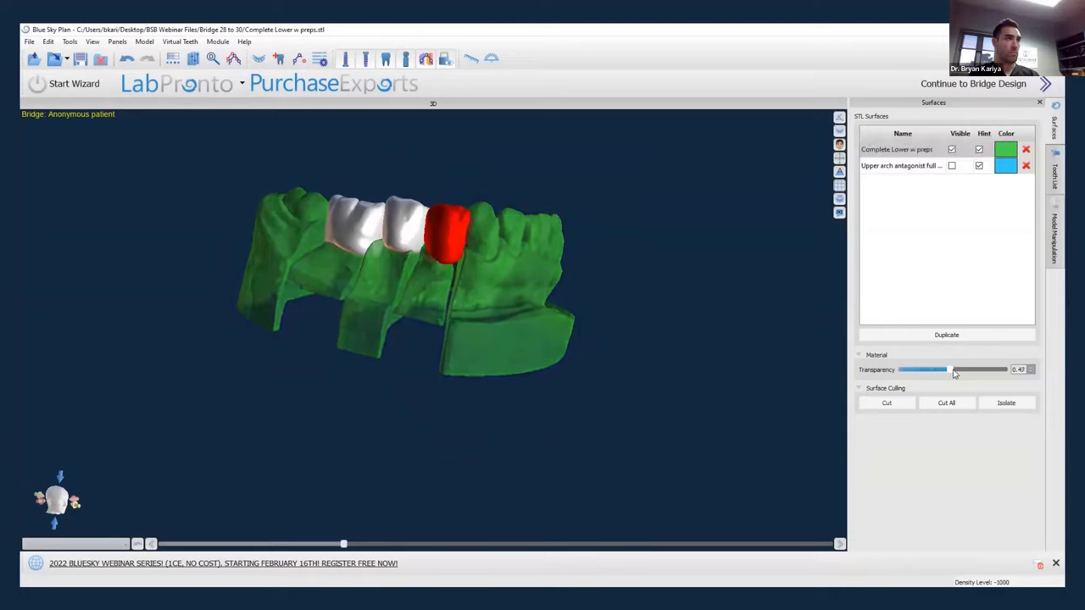
click(461, 243)
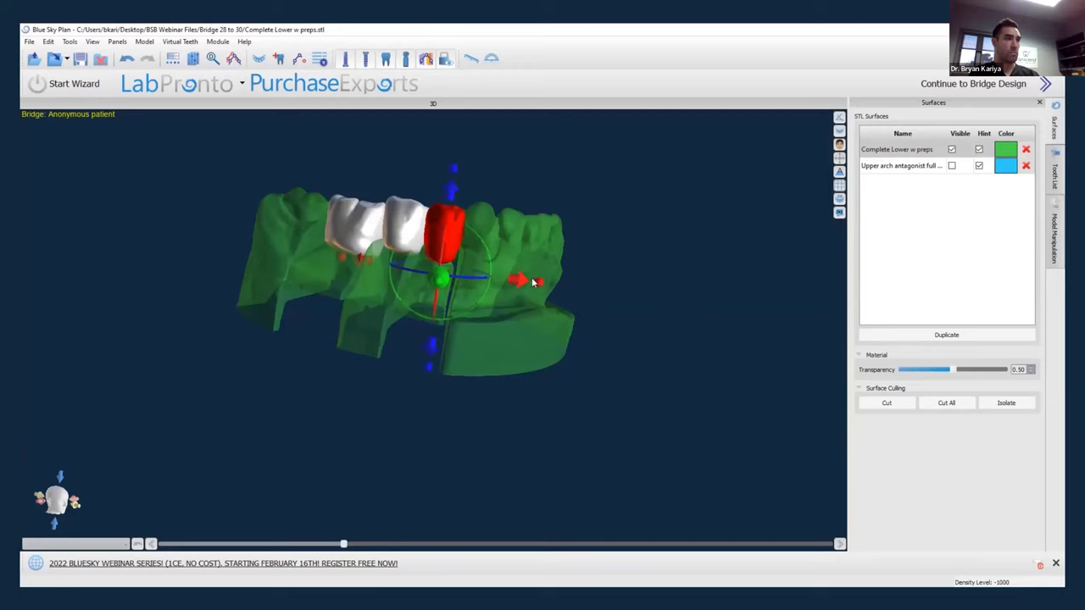
drag(534, 282, 494, 281)
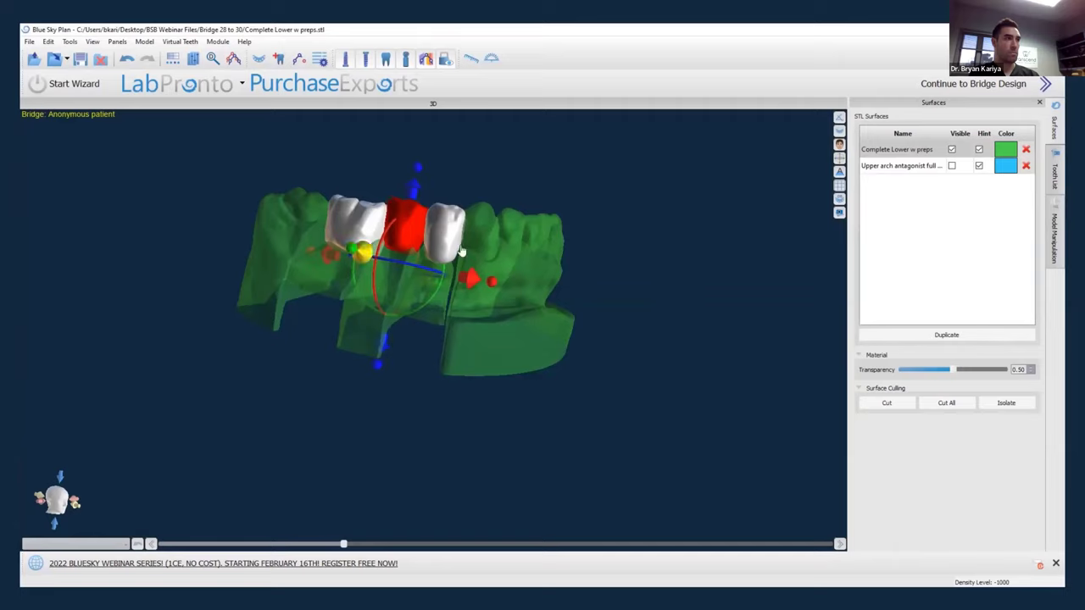
Fine-tune the second premolar's position so it sits centred between the first molar and the first premolar.
drag(483, 247, 401, 256)
drag(540, 260, 402, 256)
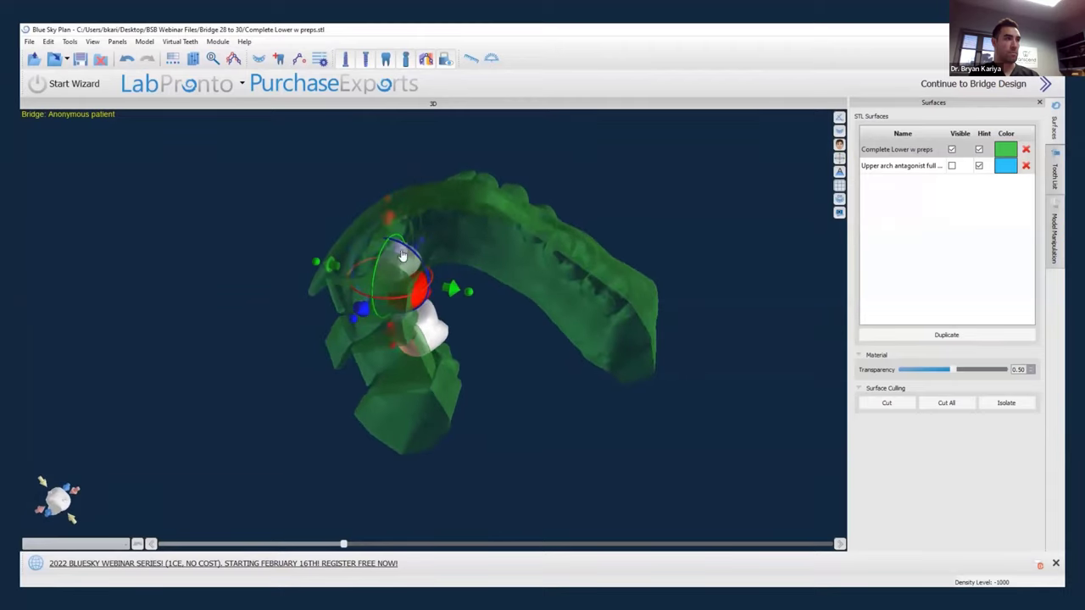
drag(283, 186, 461, 392)
click(419, 313)
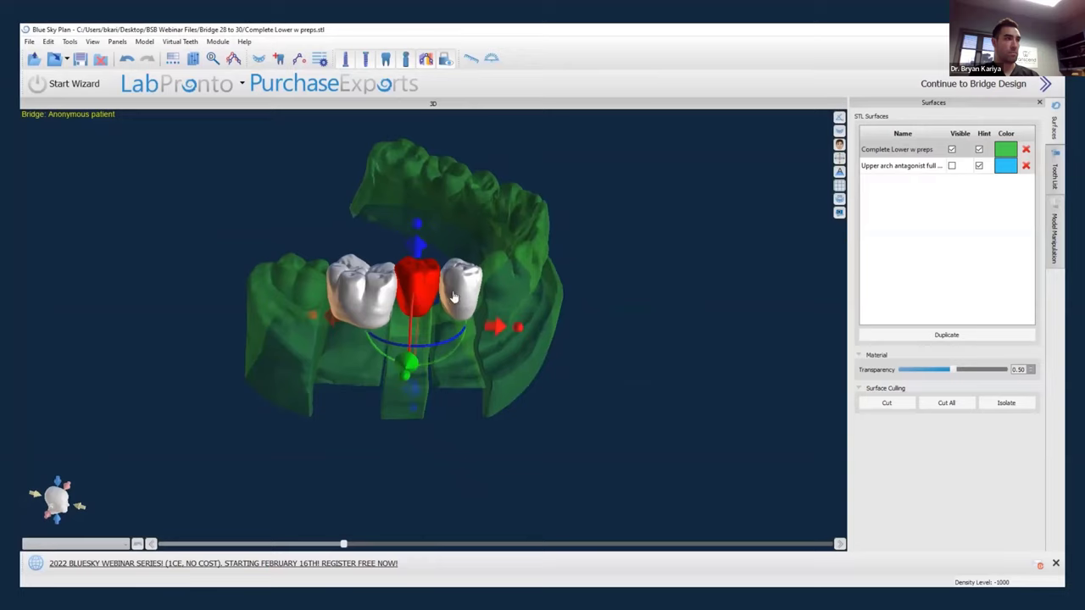
click(452, 292)
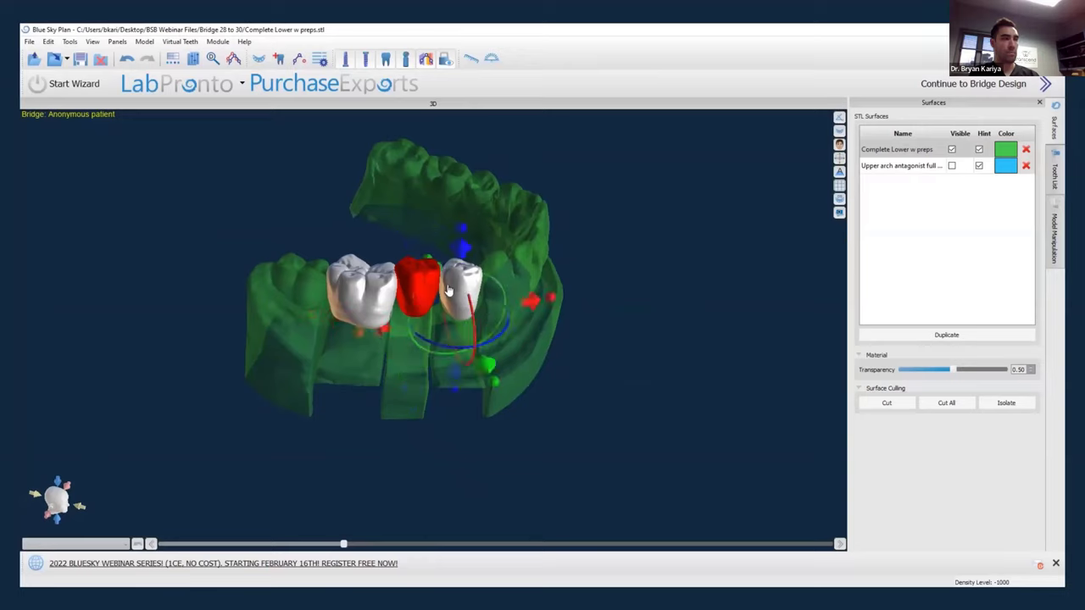
click(386, 309)
drag(422, 200, 422, 471)
click(418, 407)
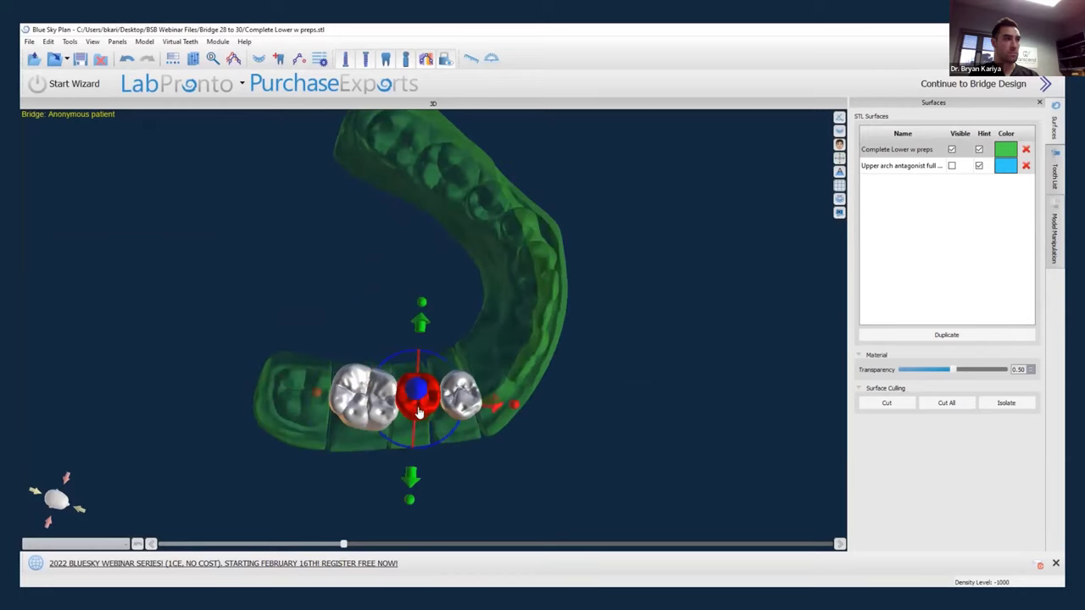
drag(418, 413, 422, 415)
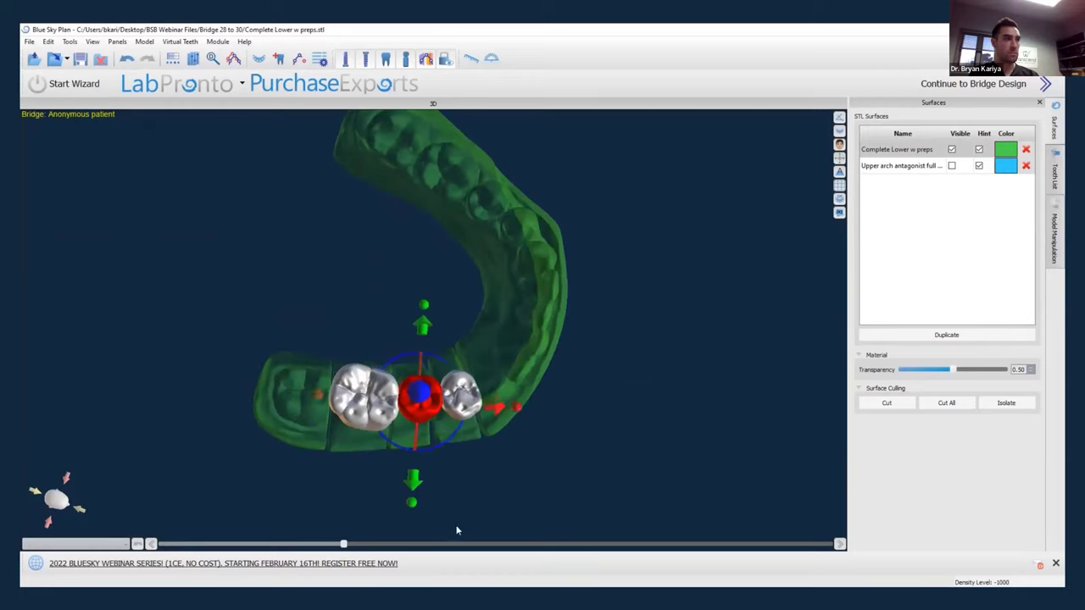
Adjust the mesiodistal fit of the first and second premolars so their contact surfaces meet.
right_drag(456, 531, 421, 278)
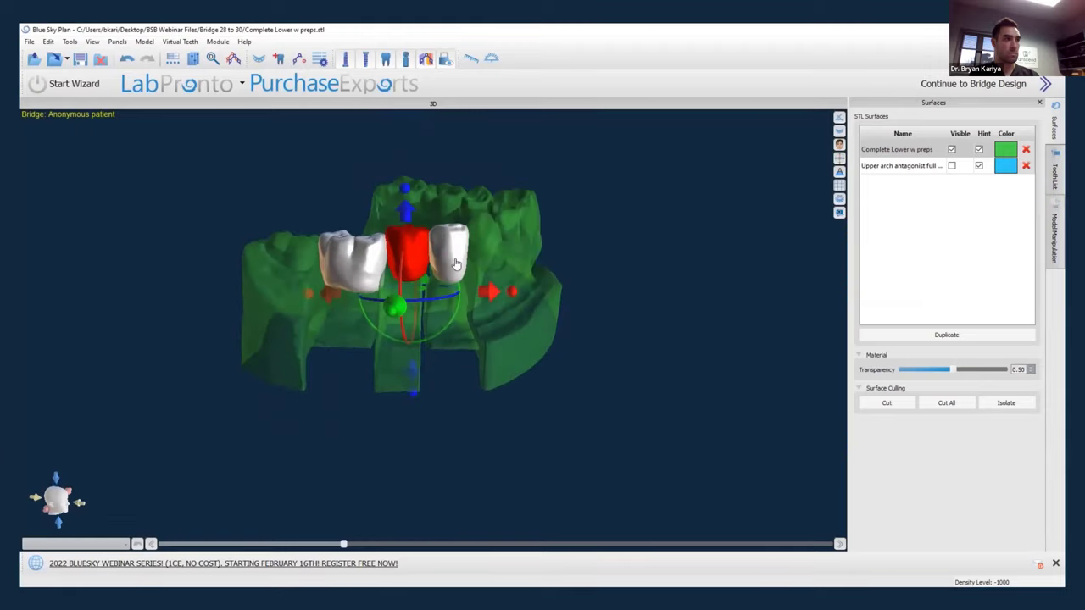
right_drag(398, 404, 464, 366)
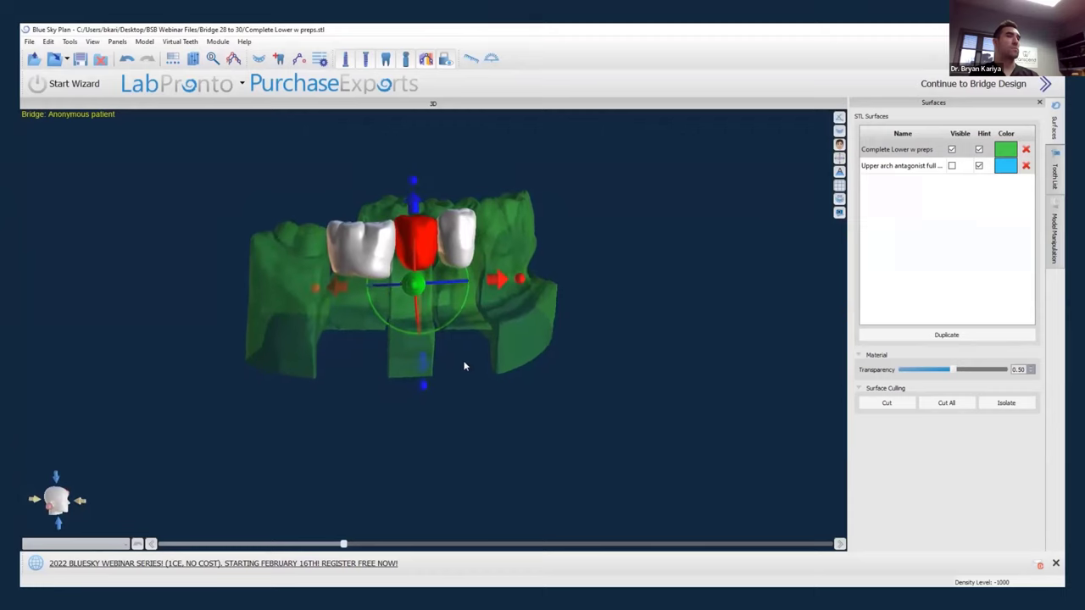
scroll(438, 332, up, 5)
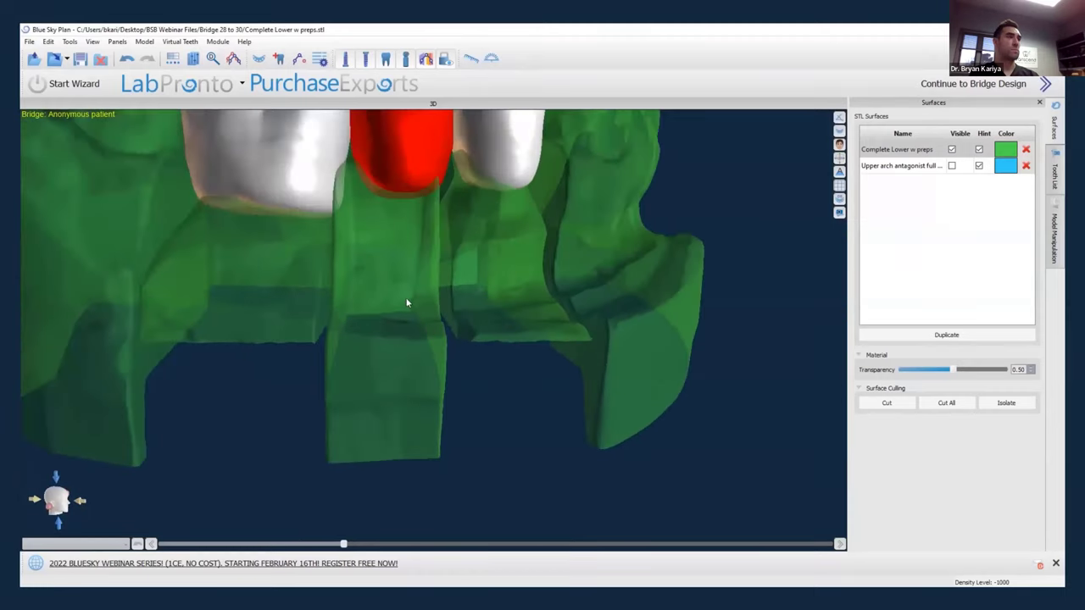
right_drag(429, 284, 516, 374)
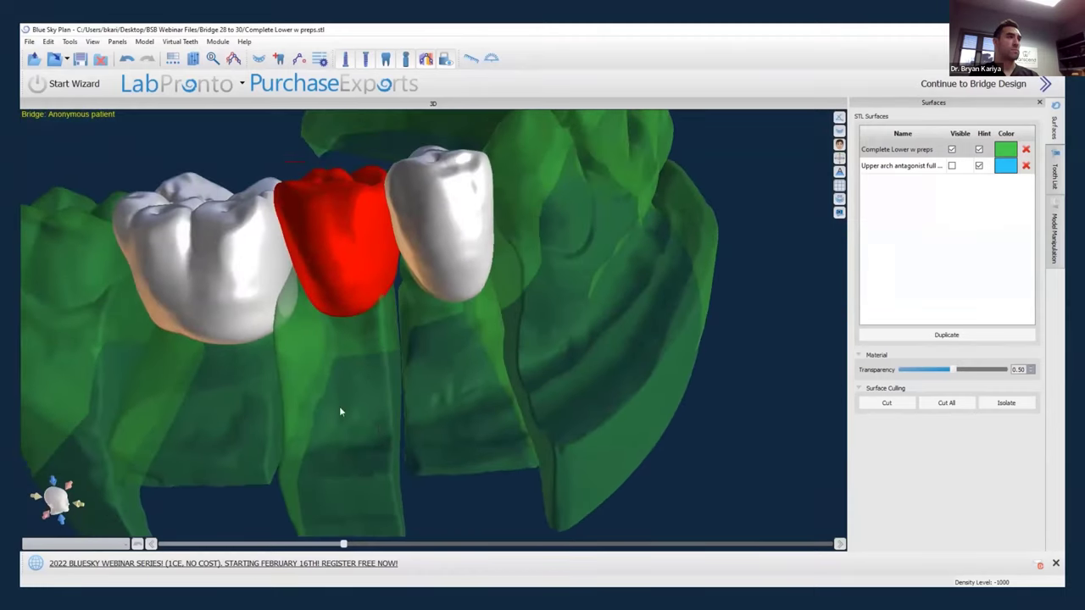
right_drag(339, 412, 497, 382)
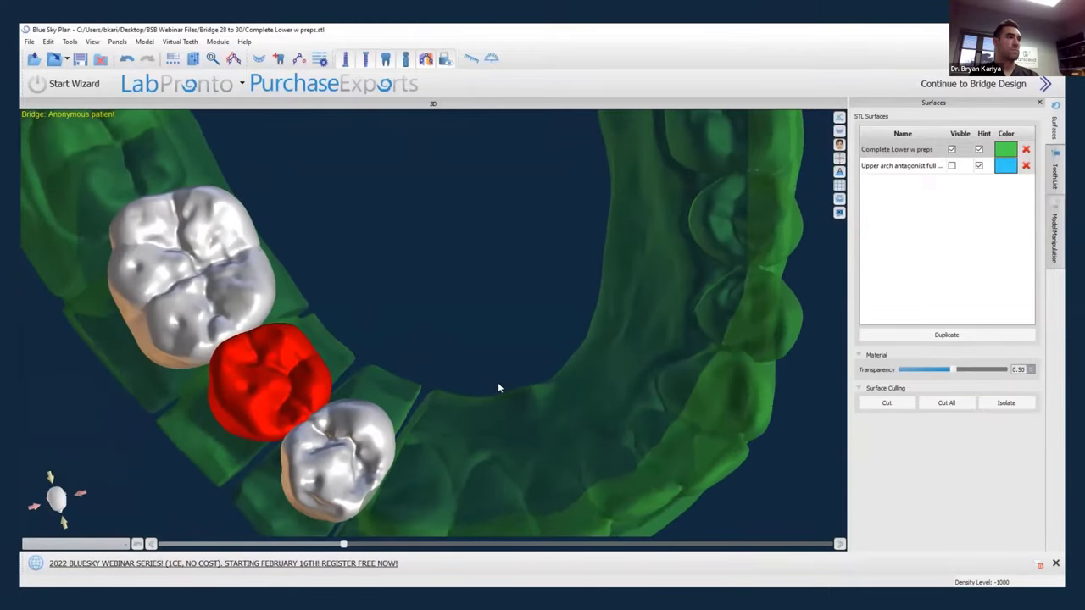
click(309, 343)
right_drag(449, 485, 362, 421)
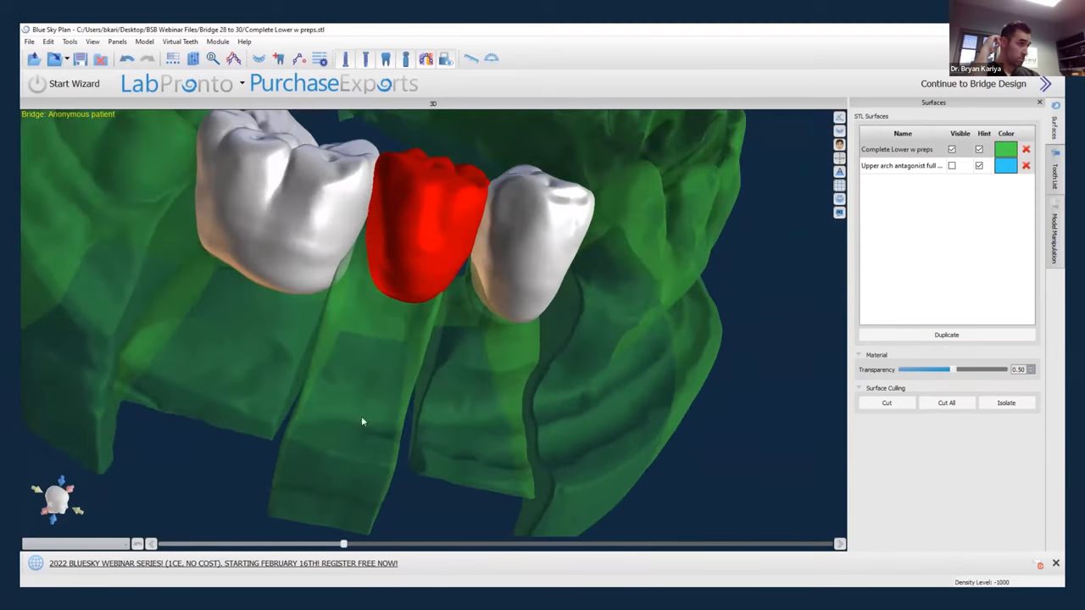
right_drag(491, 401, 487, 288)
click(487, 288)
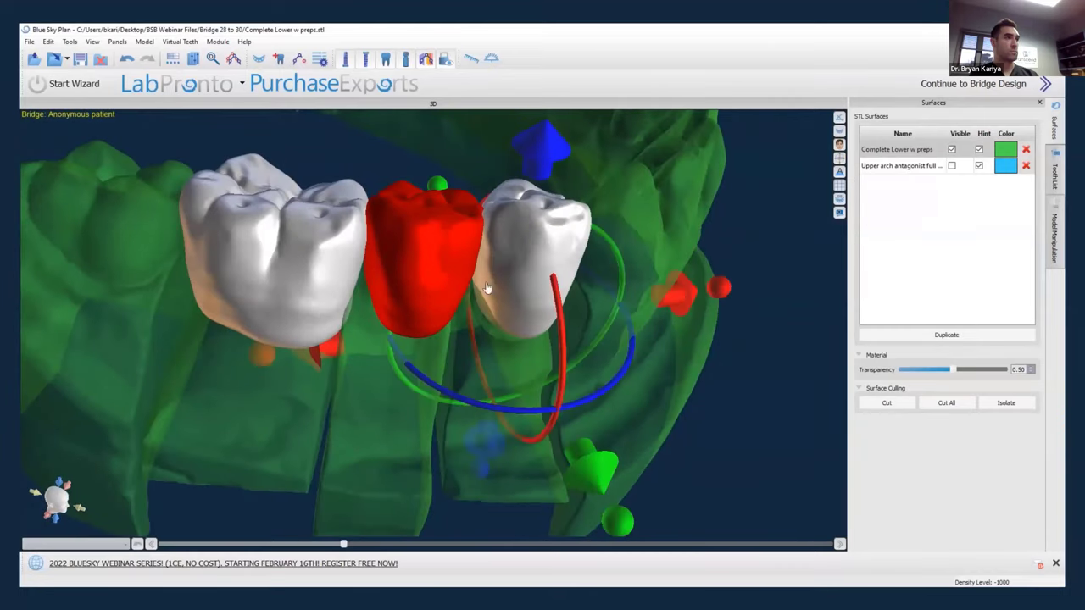
right_drag(399, 458, 380, 418)
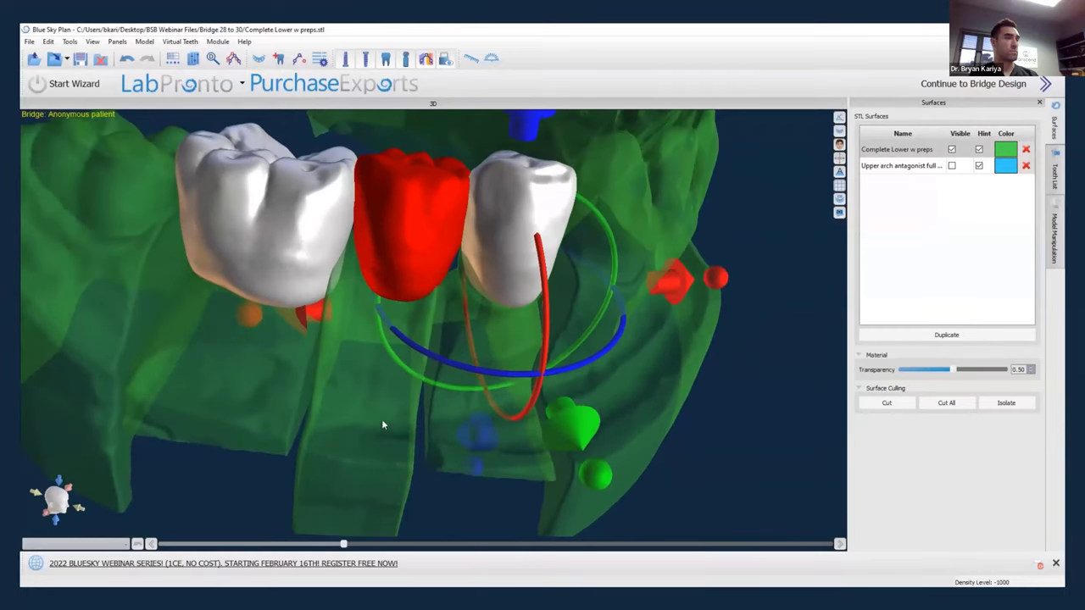
click(406, 264)
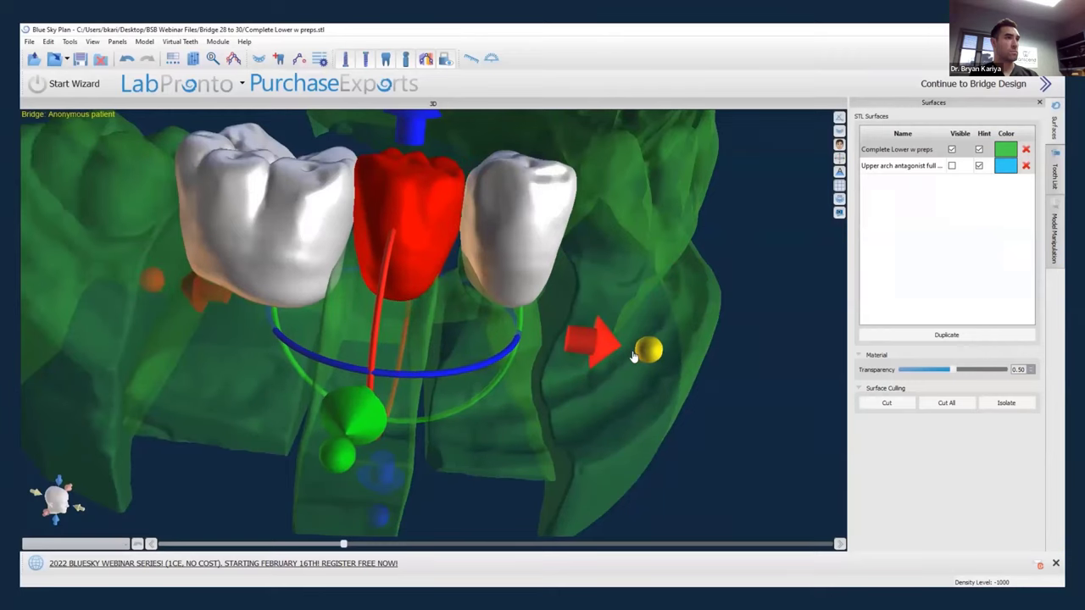
Adjust the widths of the first molar and the first premolar to fit against the second premolar between them.
click(341, 271)
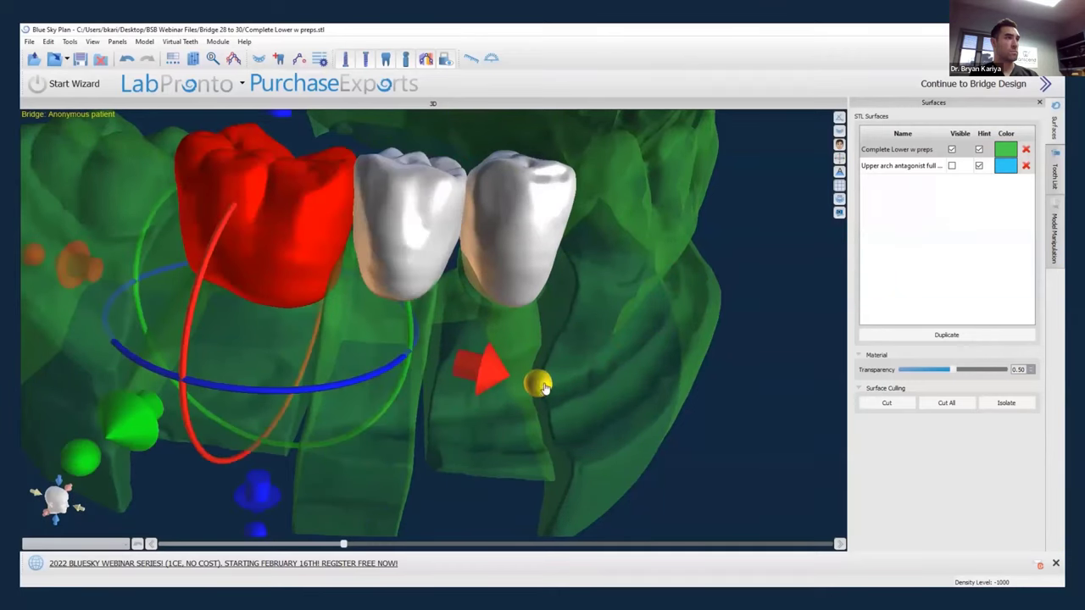
right_drag(484, 438, 409, 462)
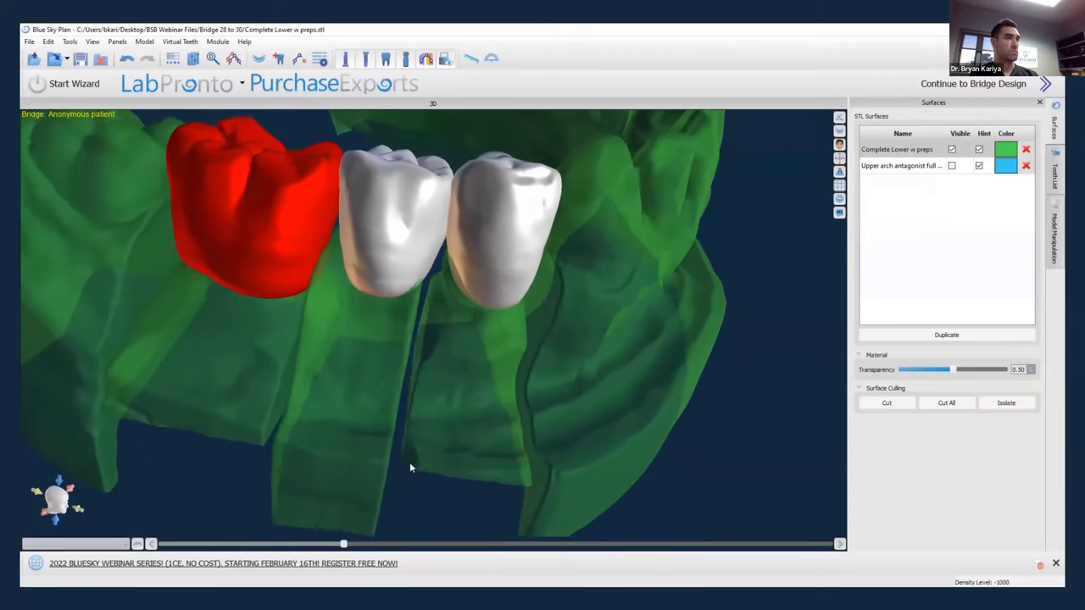
click(477, 239)
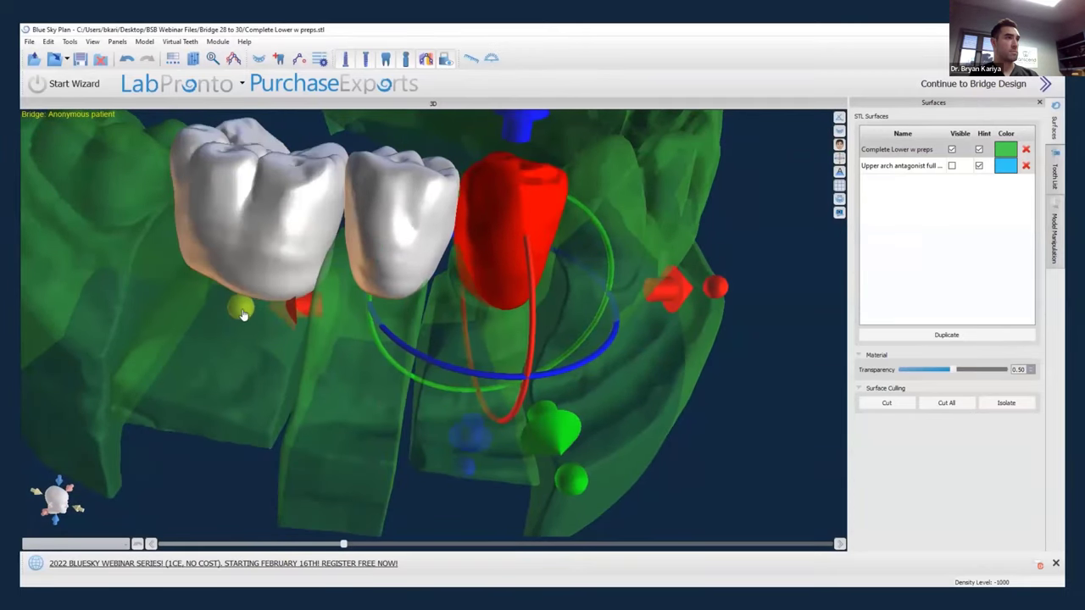
right_drag(336, 410, 322, 360)
right_drag(409, 422, 430, 389)
right_drag(335, 394, 402, 334)
Tilt the first molar slightly and lower it a little onto its preparation.
click(358, 270)
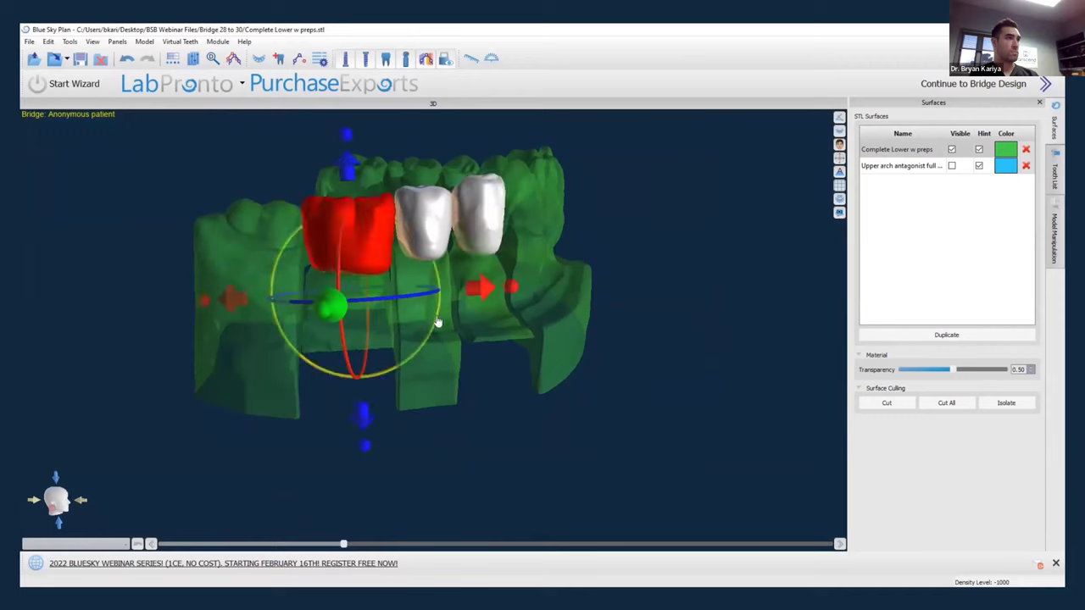
drag(438, 322, 438, 319)
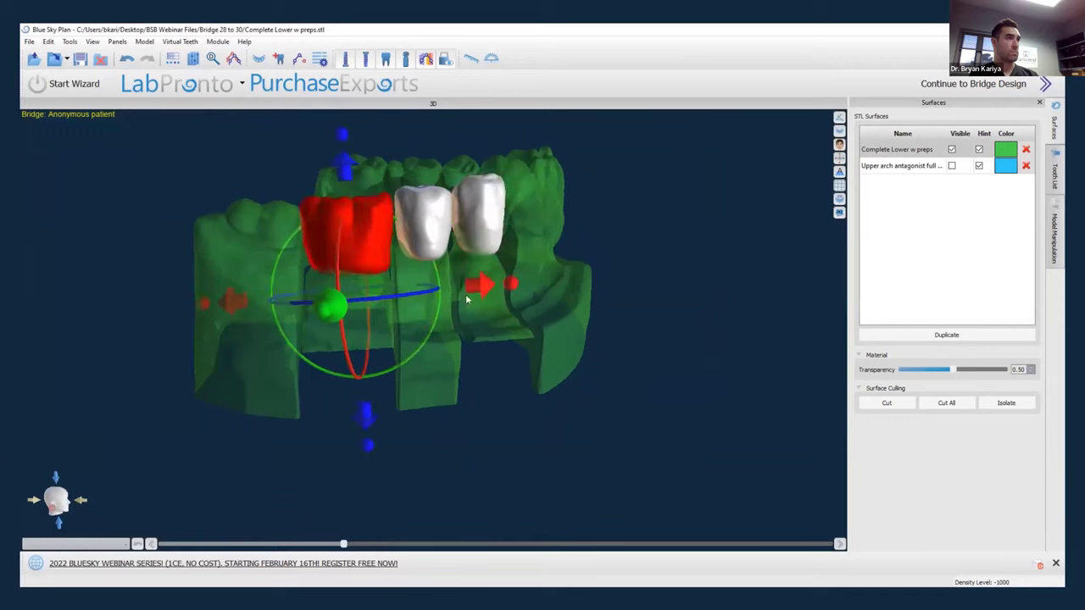
drag(368, 258, 369, 259)
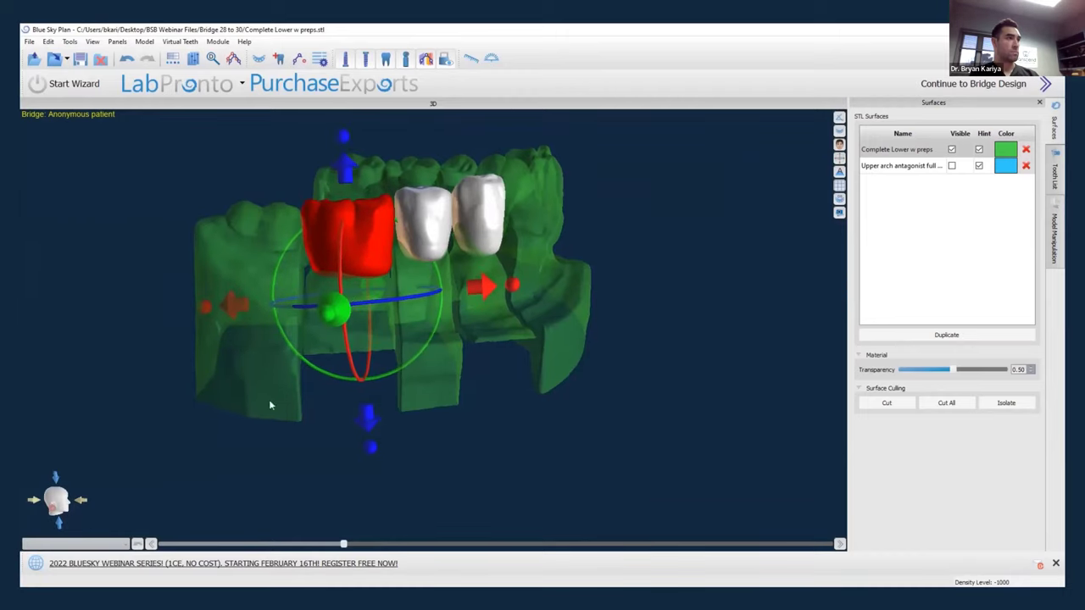
drag(268, 400, 590, 341)
Rotate the first molar to follow the arch curve and adjust the first premolar's buccolingual position.
right_drag(590, 343, 426, 404)
right_drag(407, 297, 445, 483)
click(303, 194)
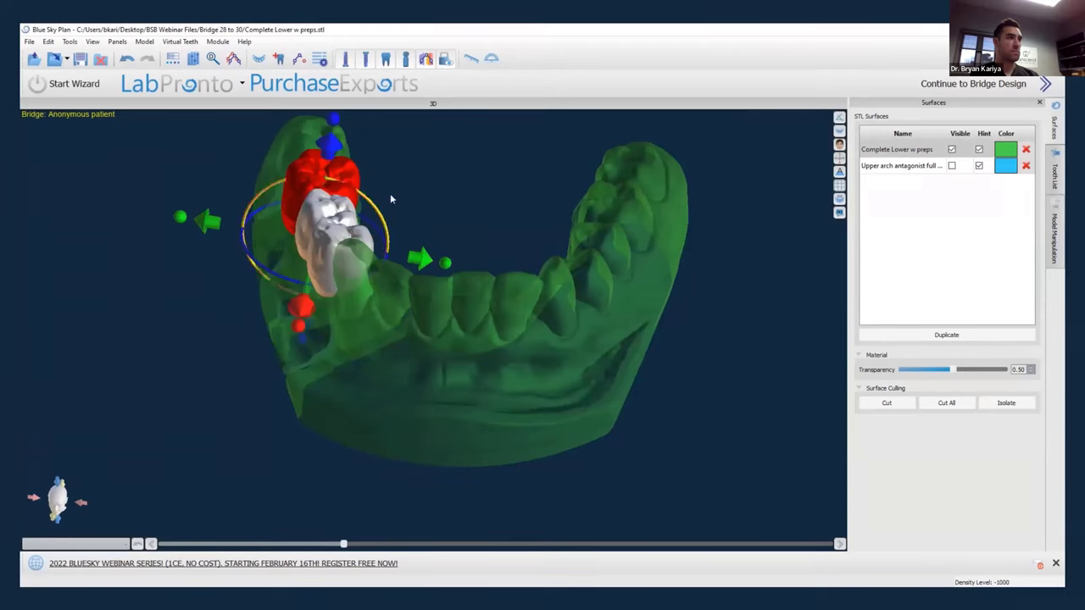
right_drag(390, 198, 376, 288)
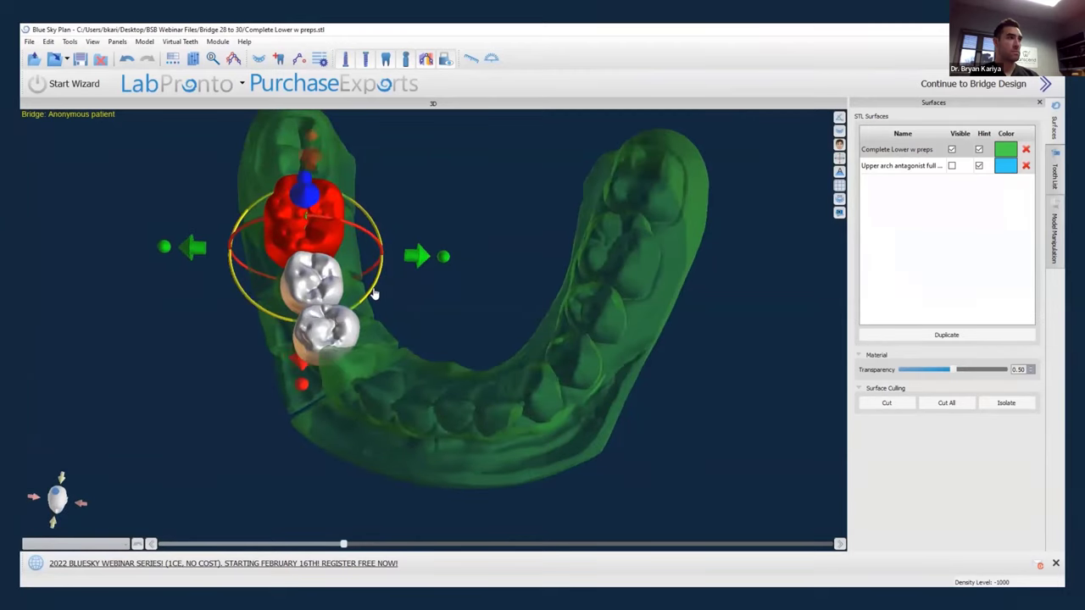
right_drag(382, 388, 362, 436)
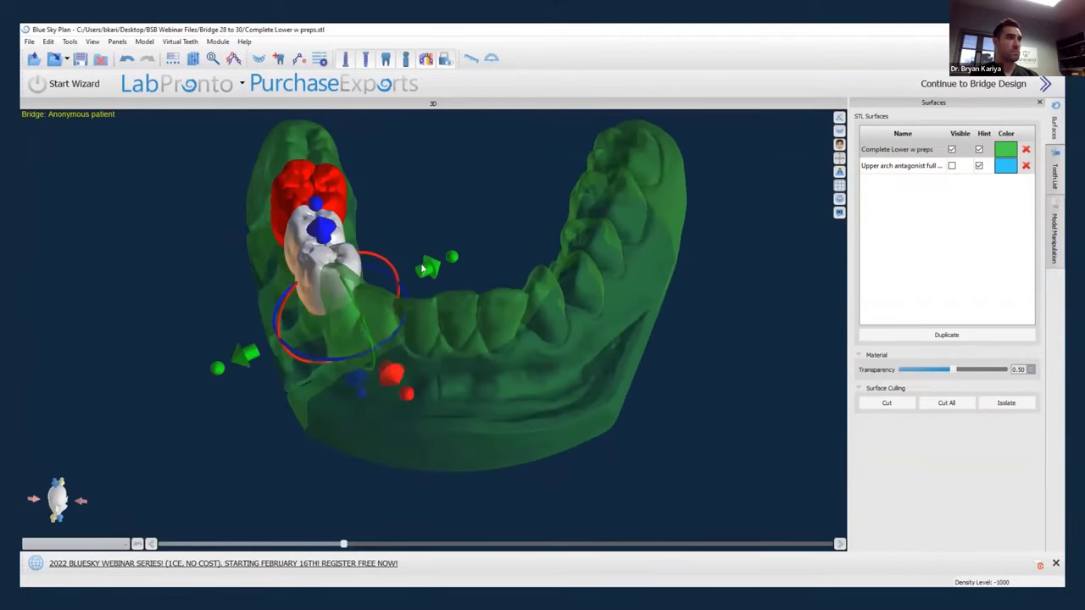
click(428, 266)
Adjust the second and first premolars along the arch to close the gaps between the three bridge teeth.
right_drag(325, 404, 455, 232)
scroll(455, 232, up, 2)
right_drag(489, 382, 501, 345)
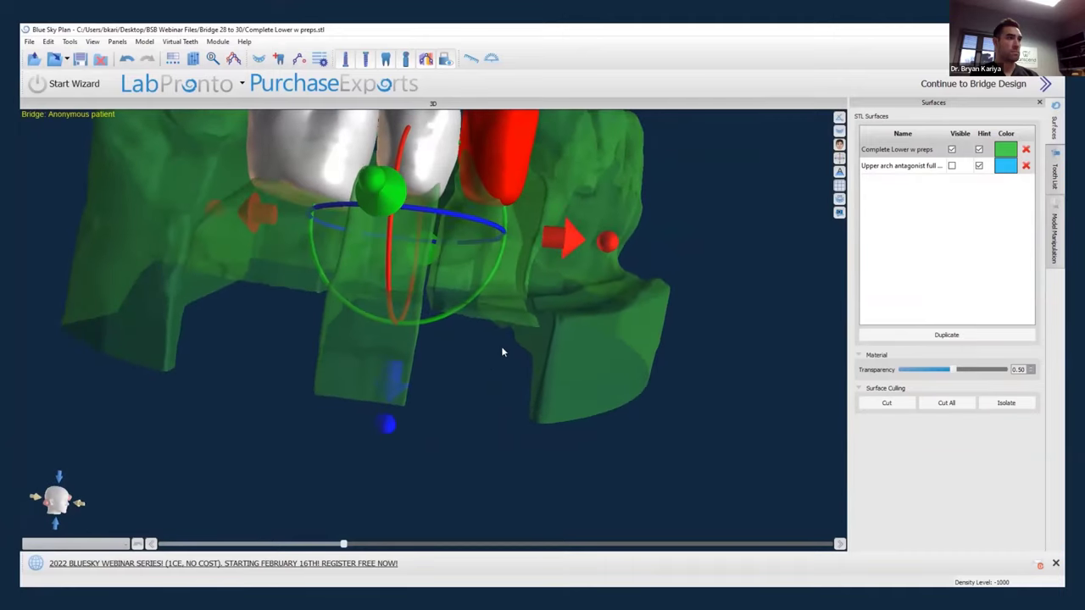
right_drag(342, 405, 340, 397)
click(204, 267)
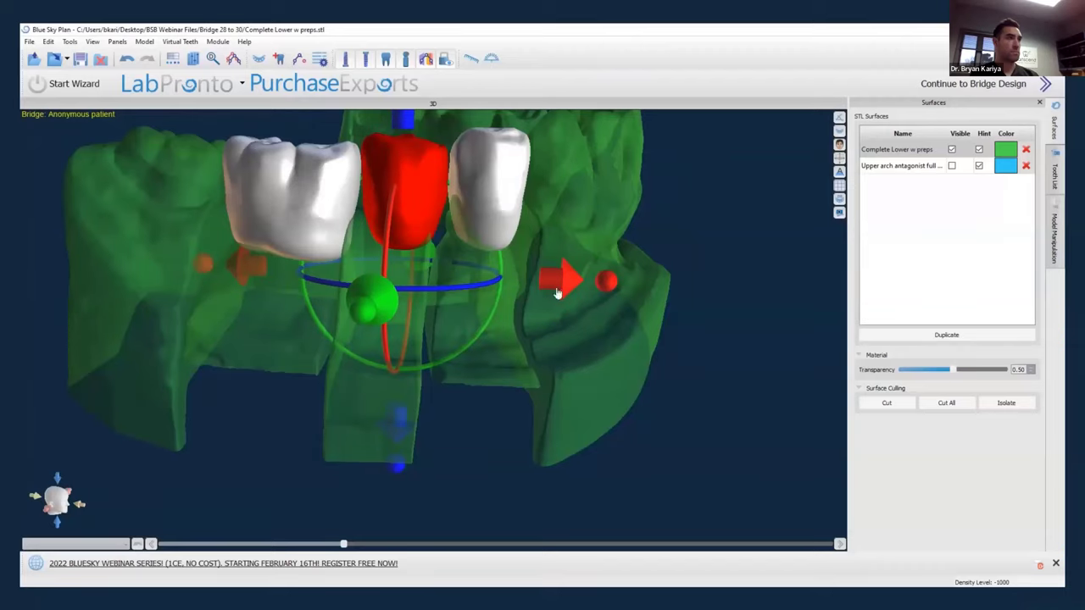
right_drag(557, 293, 358, 388)
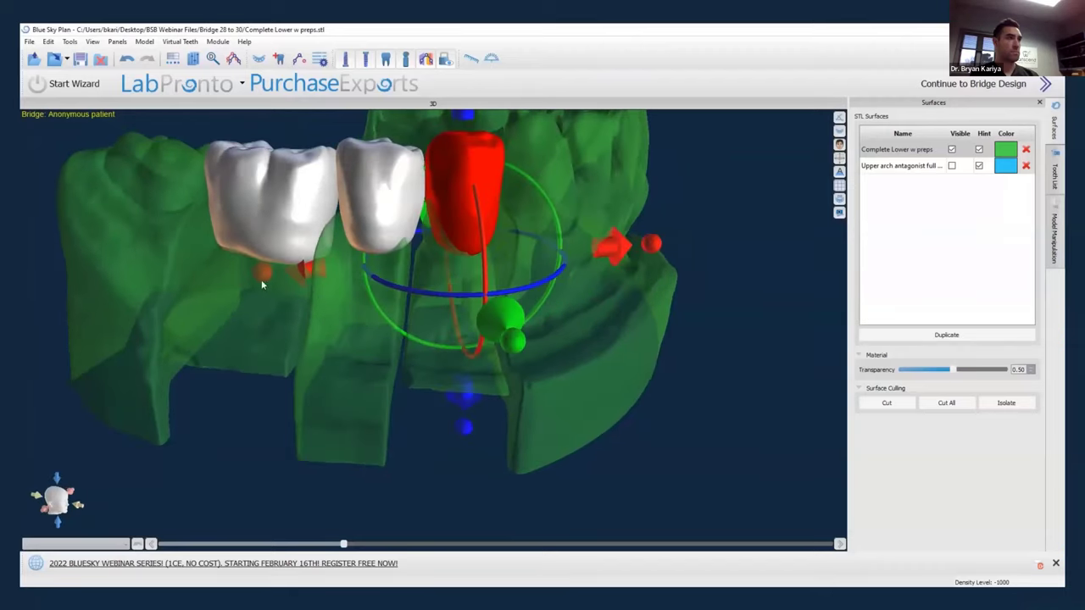
right_drag(258, 280, 506, 369)
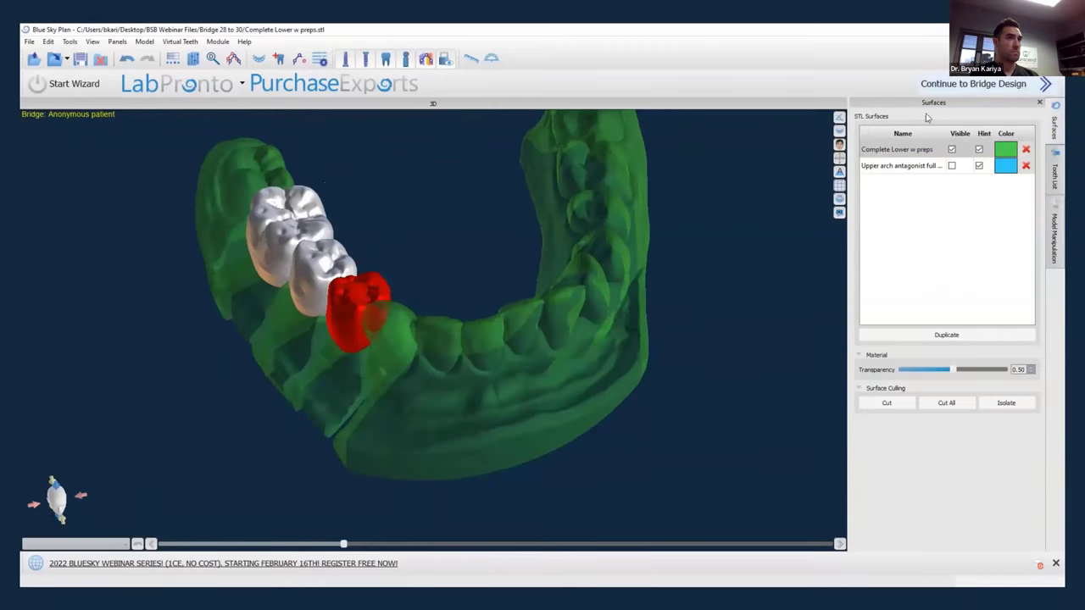
right_drag(443, 443, 426, 410)
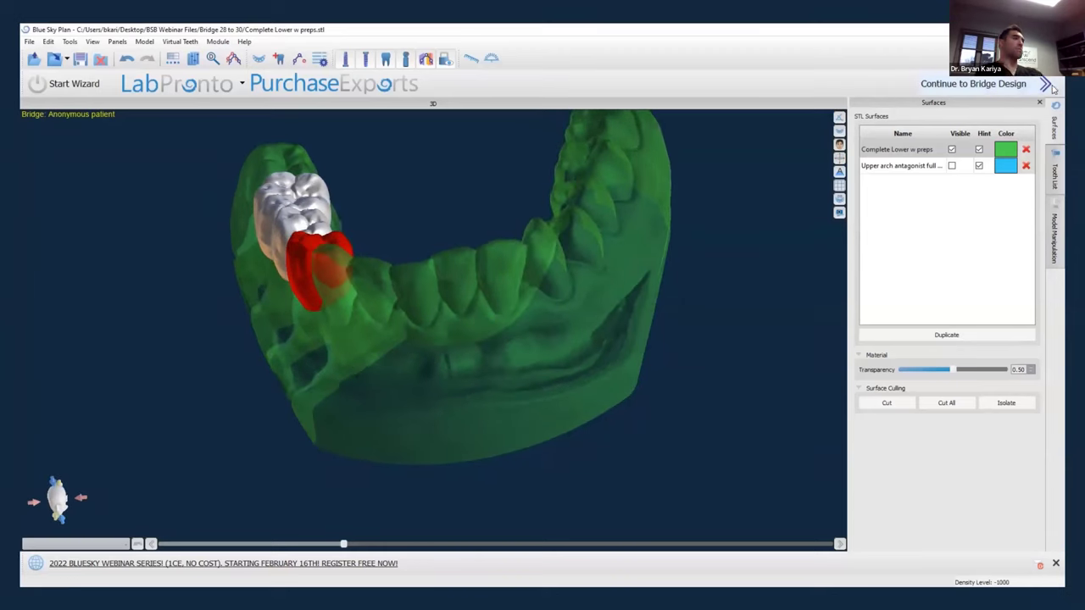
Continue to the bridge design module and set the restoration type to Conventional crown on the mandible.
click(841, 212)
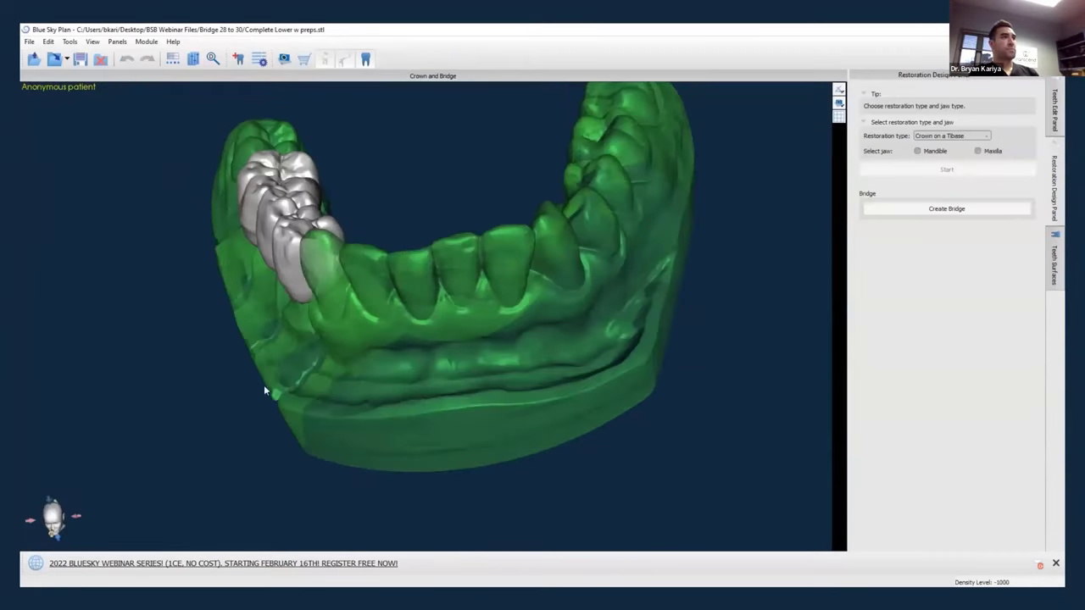
right_drag(304, 382, 615, 323)
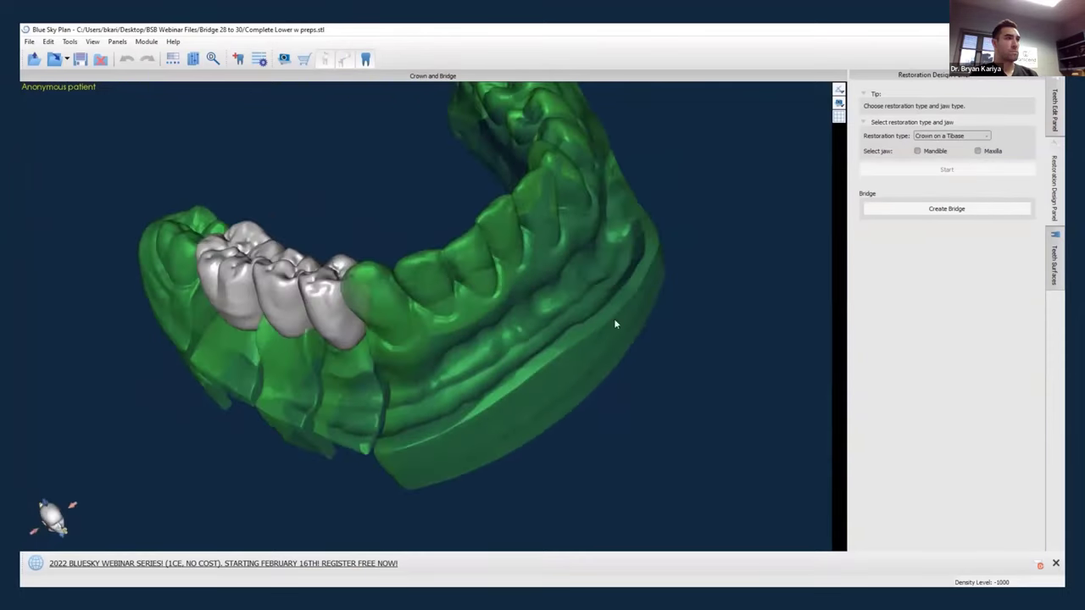
click(964, 138)
click(949, 151)
click(918, 151)
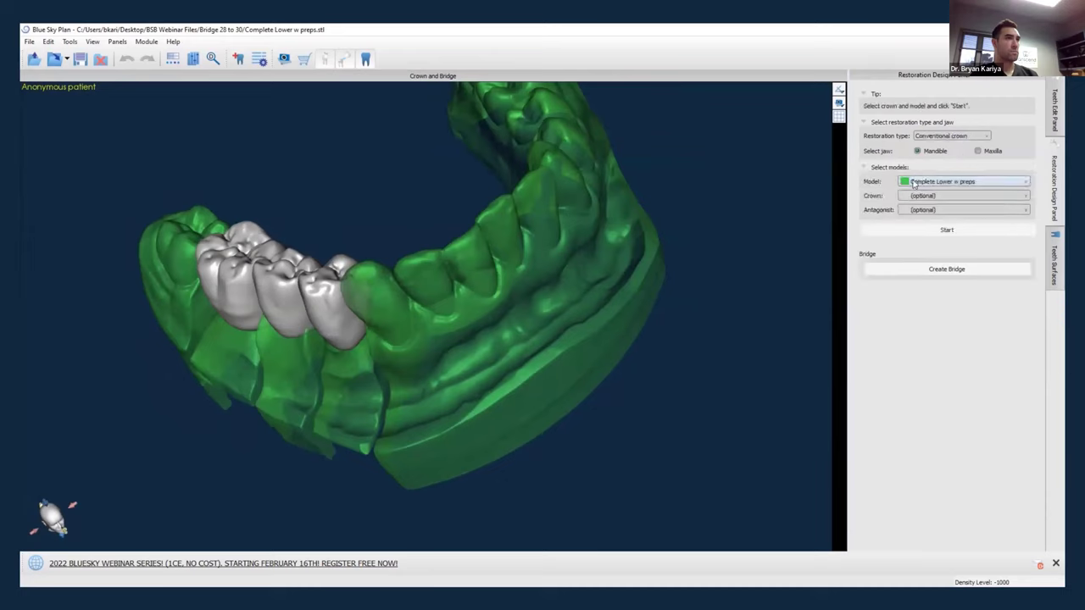
Start a new restoration plan with the Right Mandibular First Premolar as crown and Upper arch antagonist full arch as antagonist.
drag(493, 310, 593, 310)
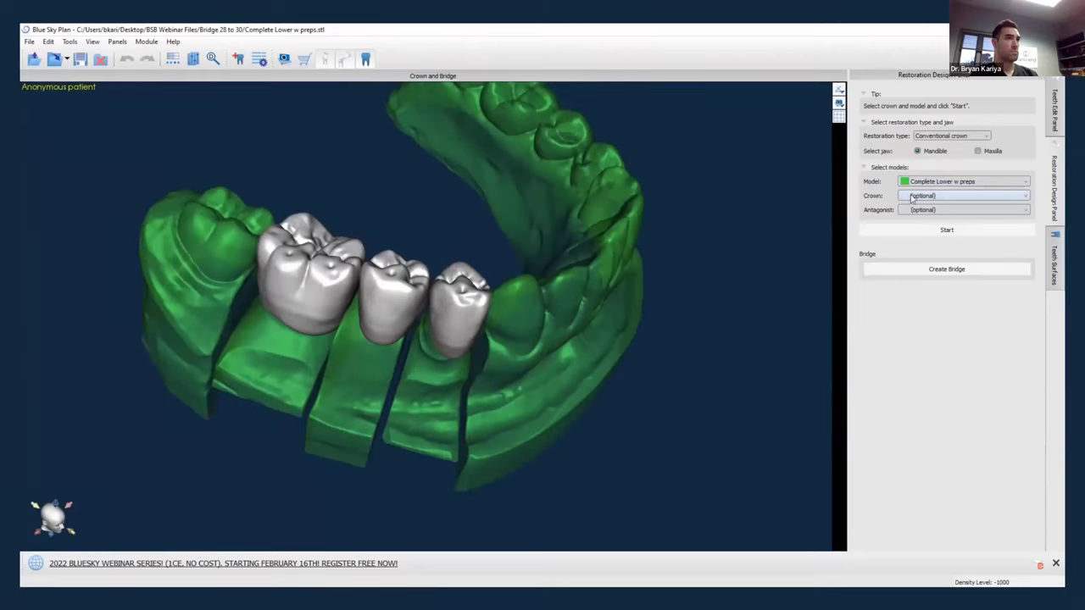
click(913, 198)
click(966, 214)
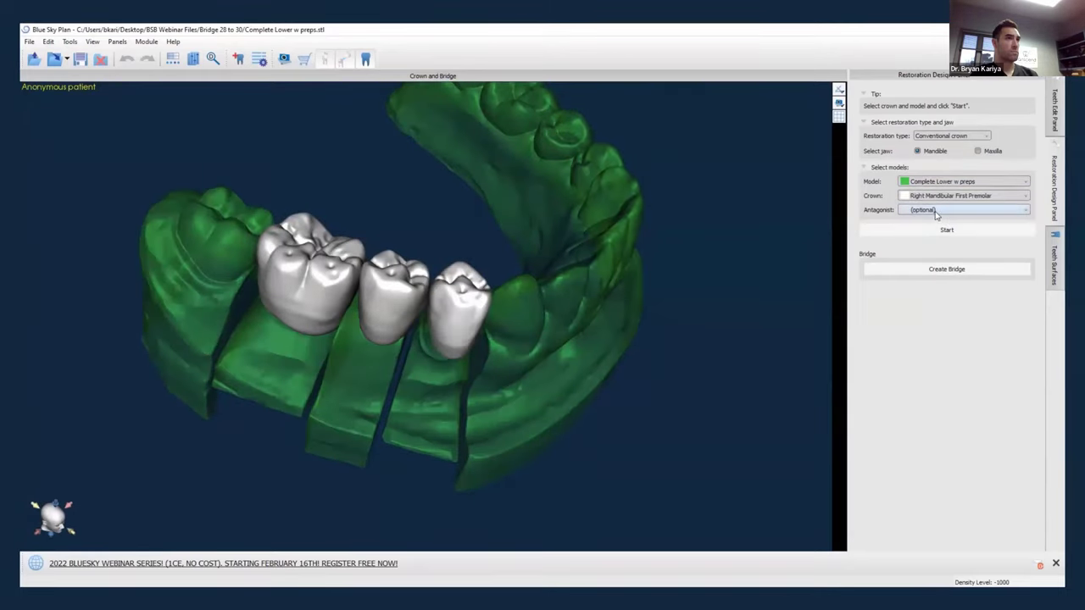
click(937, 211)
click(940, 235)
click(946, 230)
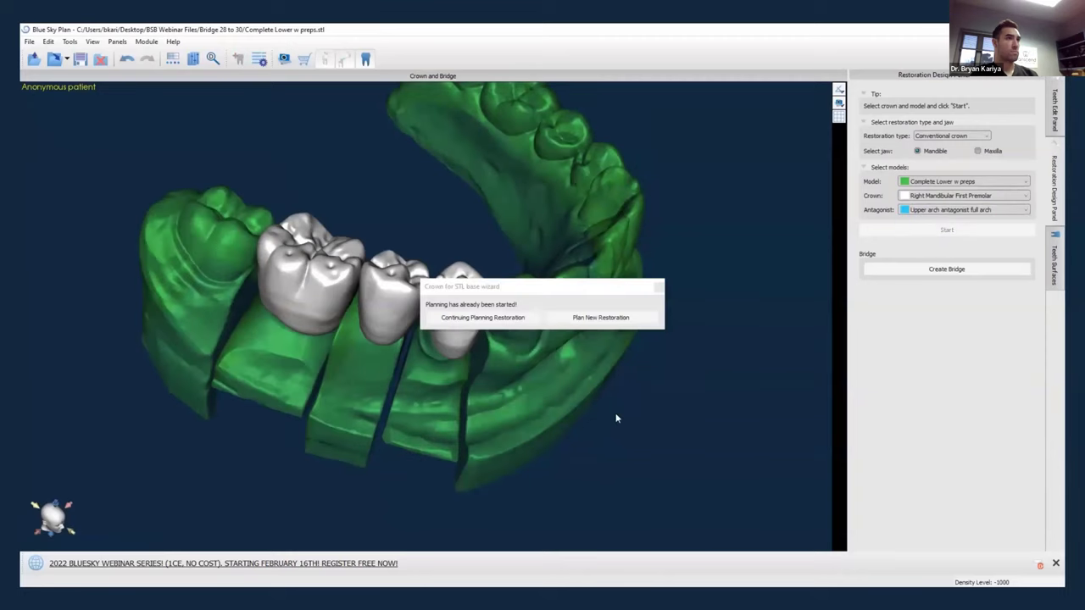
click(600, 318)
Hide the three right mandibular tooth surfaces so that the preparations on the lower model are exposed for margin marking.
right_drag(549, 446, 561, 421)
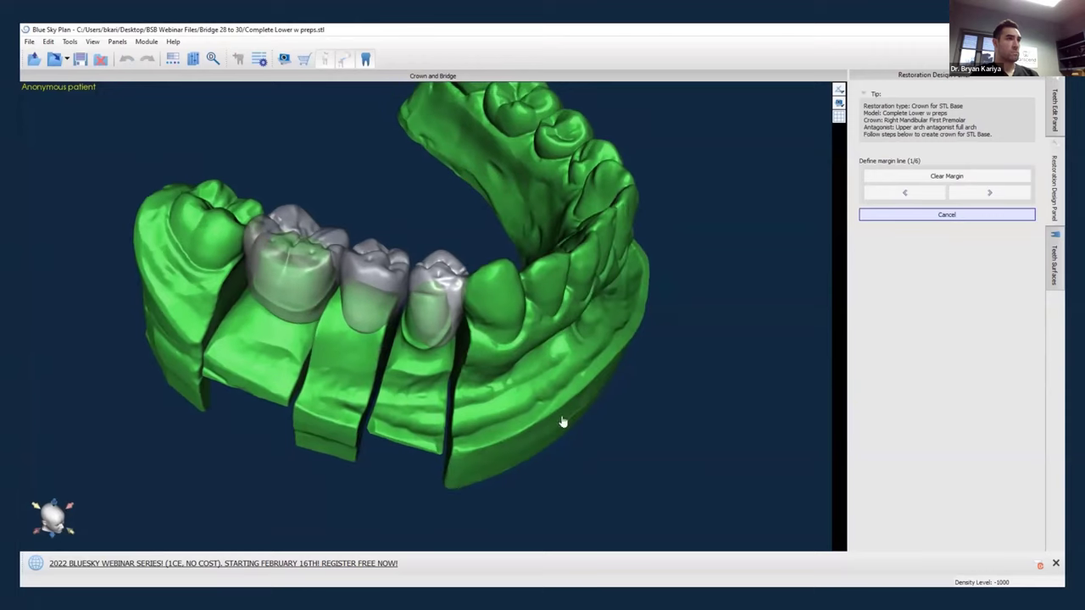
click(1055, 256)
click(972, 153)
click(973, 171)
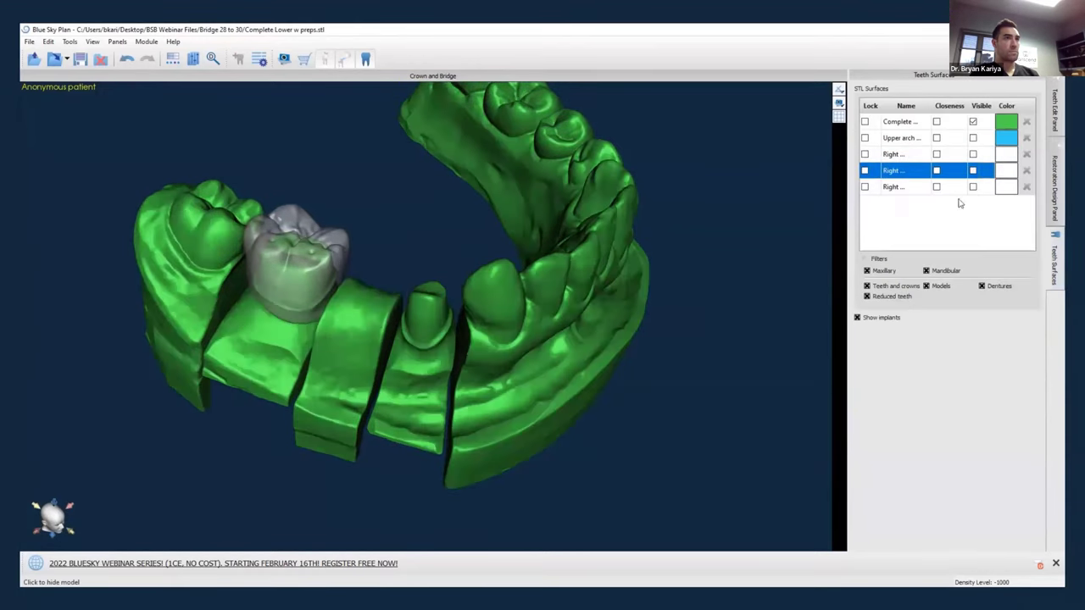
click(972, 187)
click(1051, 182)
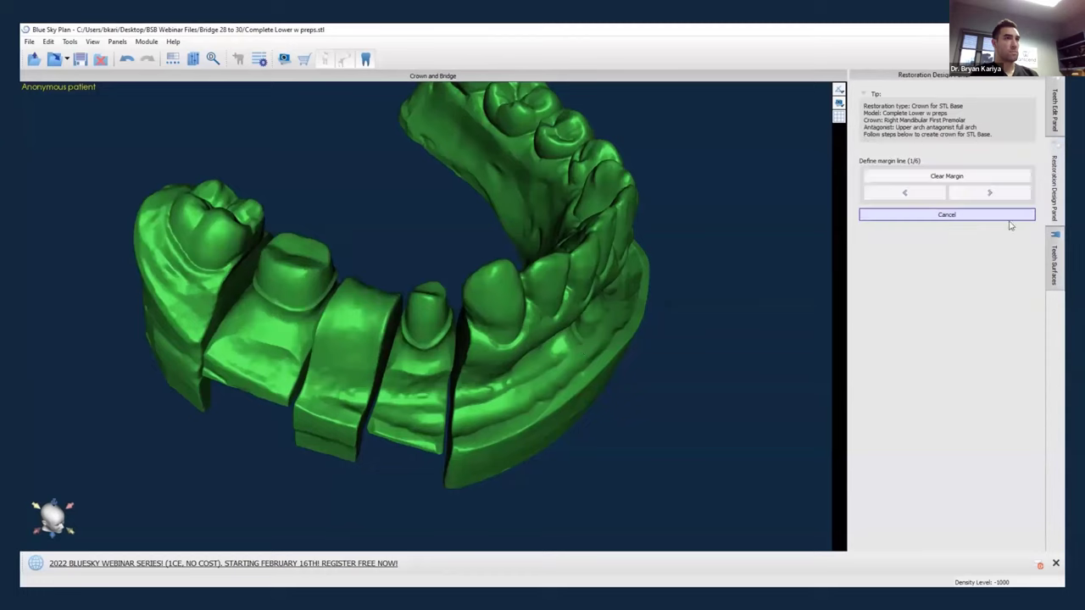
Trace the margin line along the buccal side of the first premolar preparation.
drag(401, 377, 432, 453)
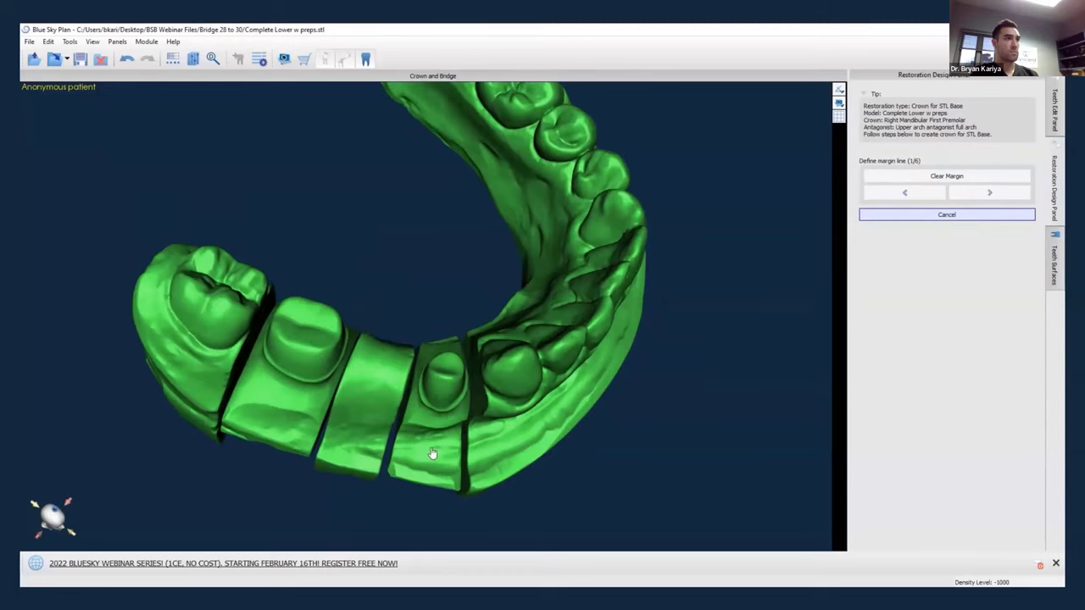
drag(661, 374, 422, 320)
scroll(450, 277, up, 5)
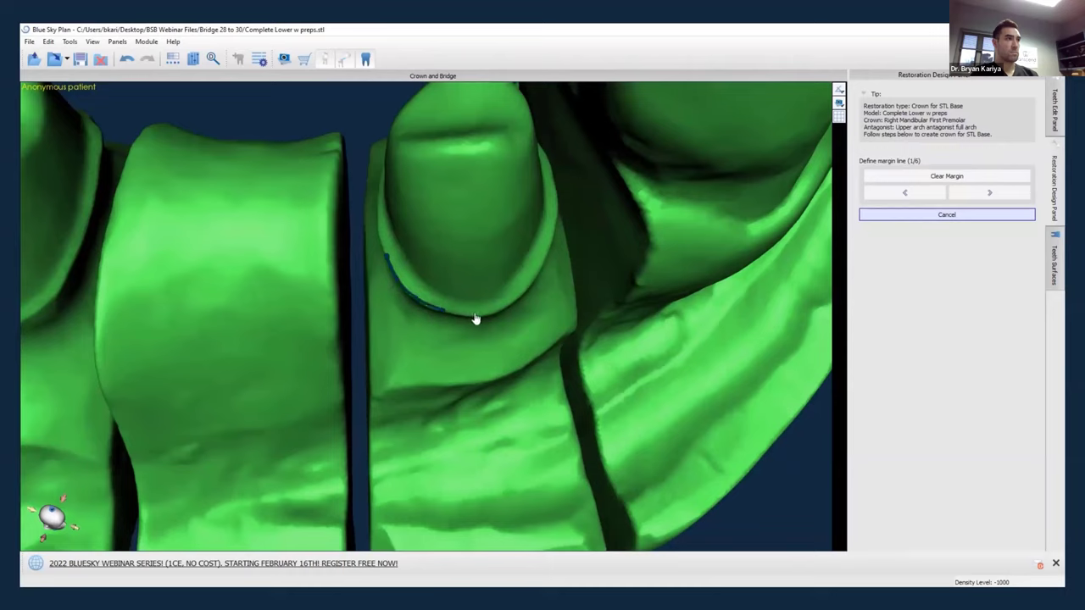
click(551, 245)
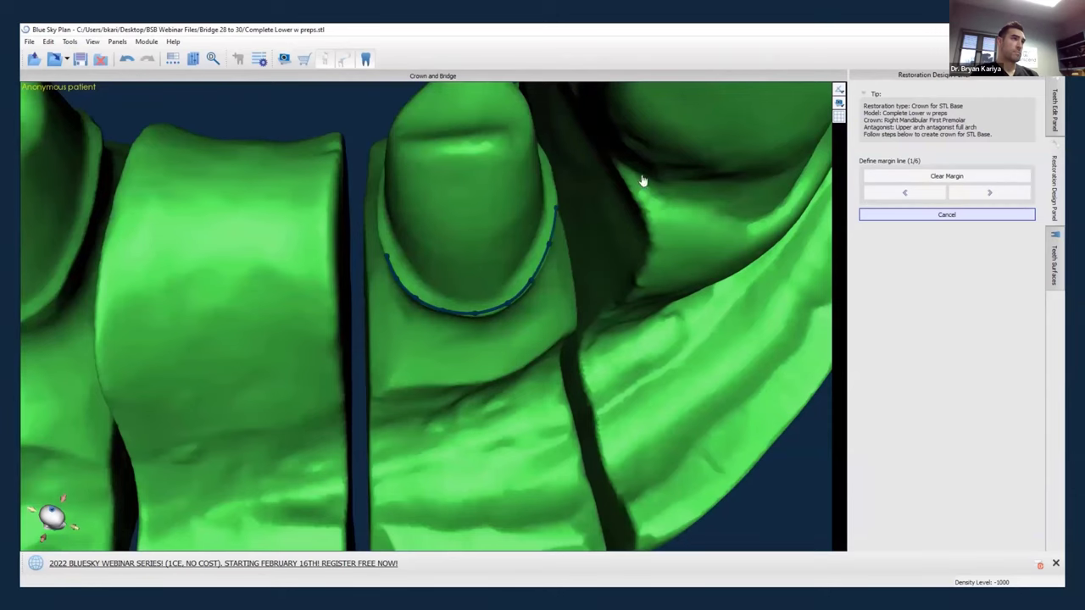
Extend the first premolar's margin line along its mesial side and onto the lingual side.
right_drag(642, 181, 519, 331)
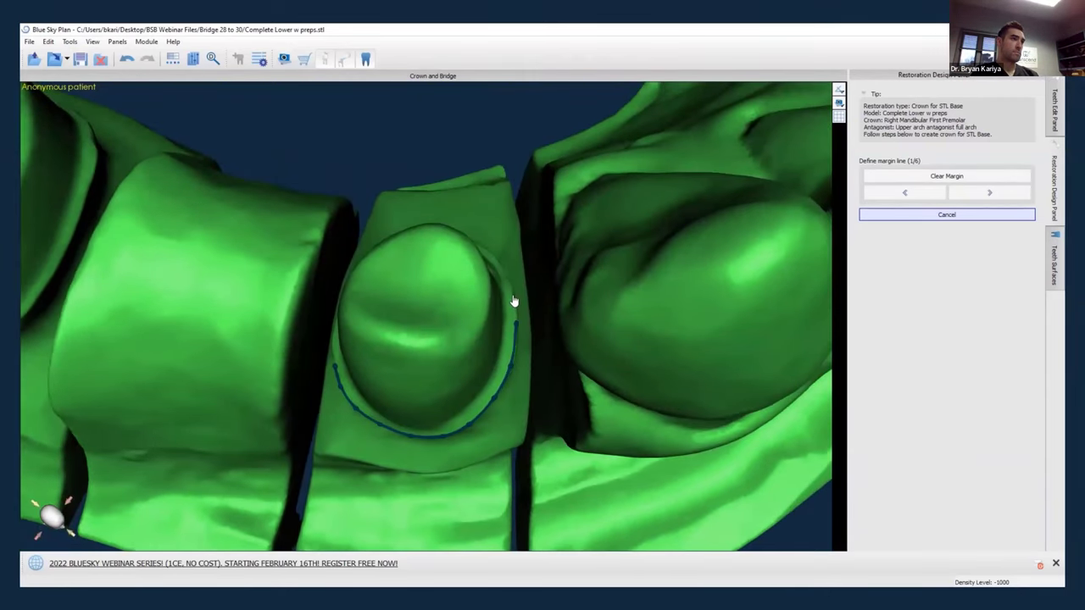
right_drag(535, 273, 582, 316)
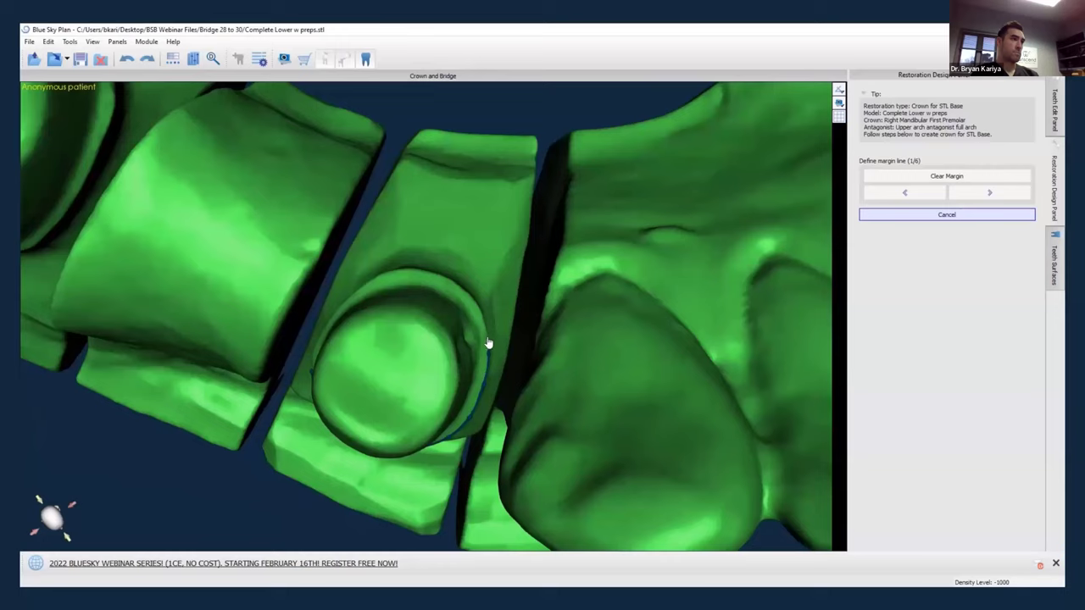
scroll(486, 338, up, 5)
scroll(559, 354, down, 3)
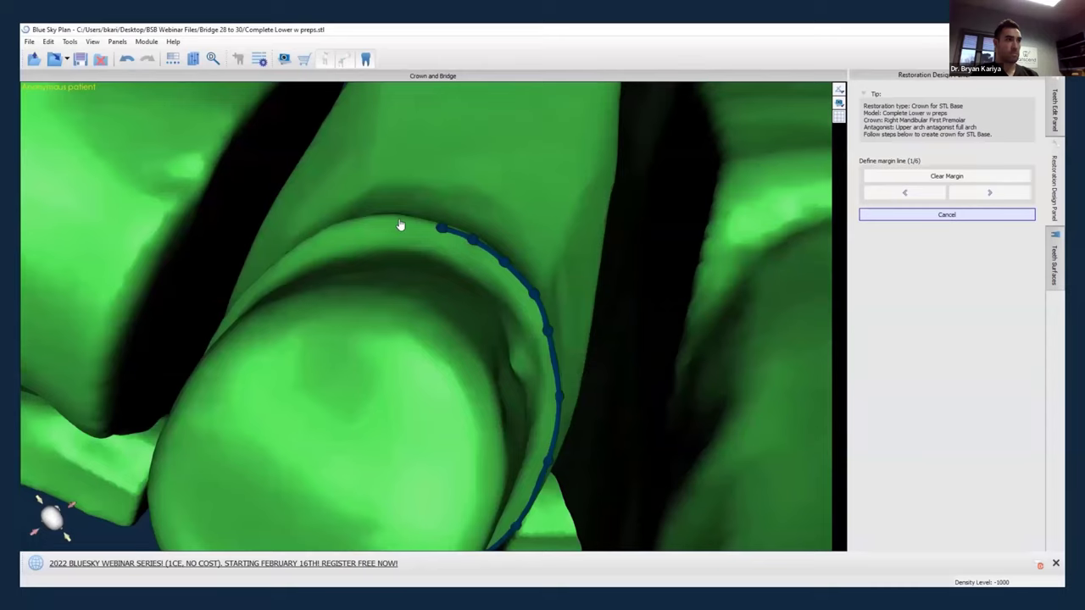
Complete the margin line around the lingual and distal sides, close it at its starting point and accept it.
drag(373, 229, 393, 242)
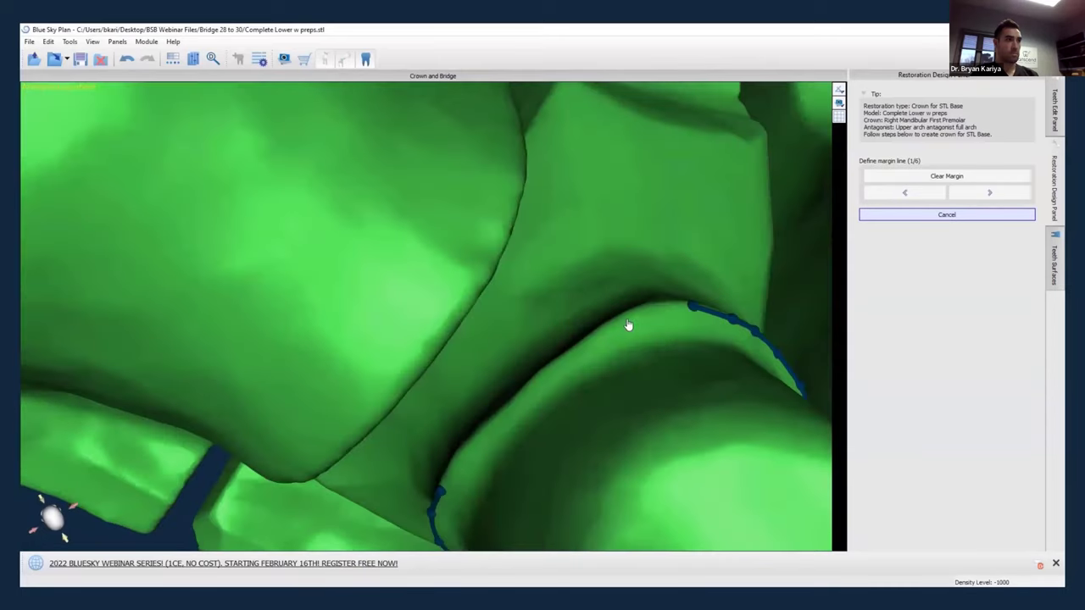
click(584, 346)
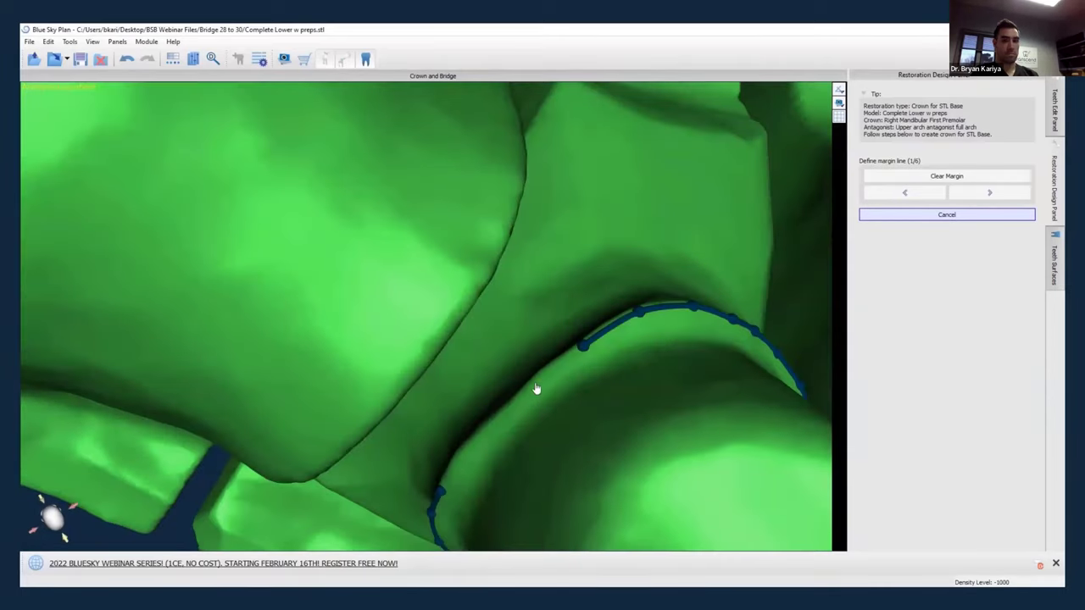
click(463, 456)
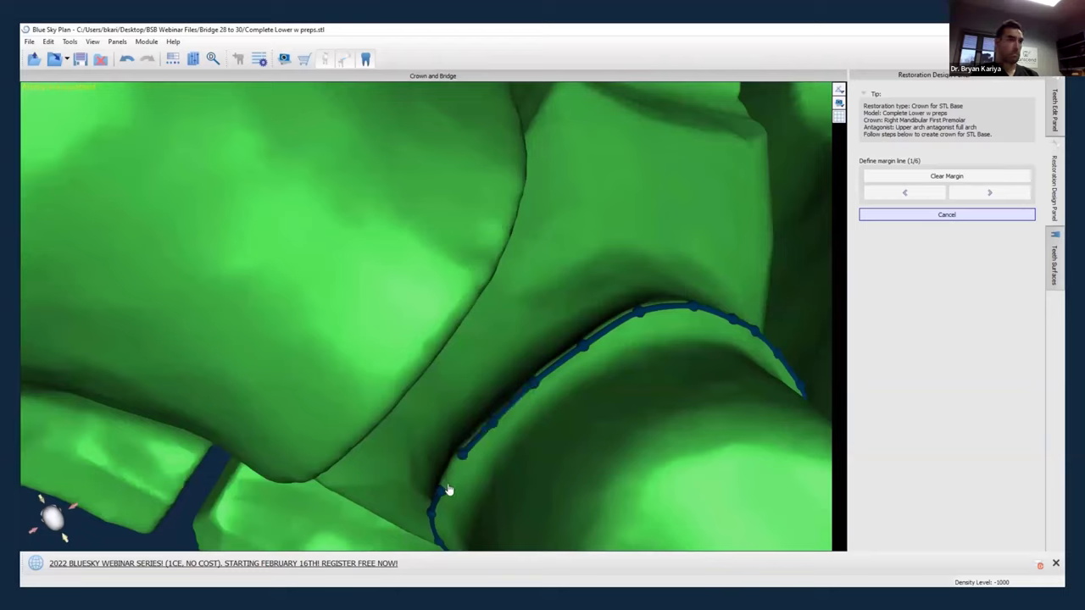
click(442, 491)
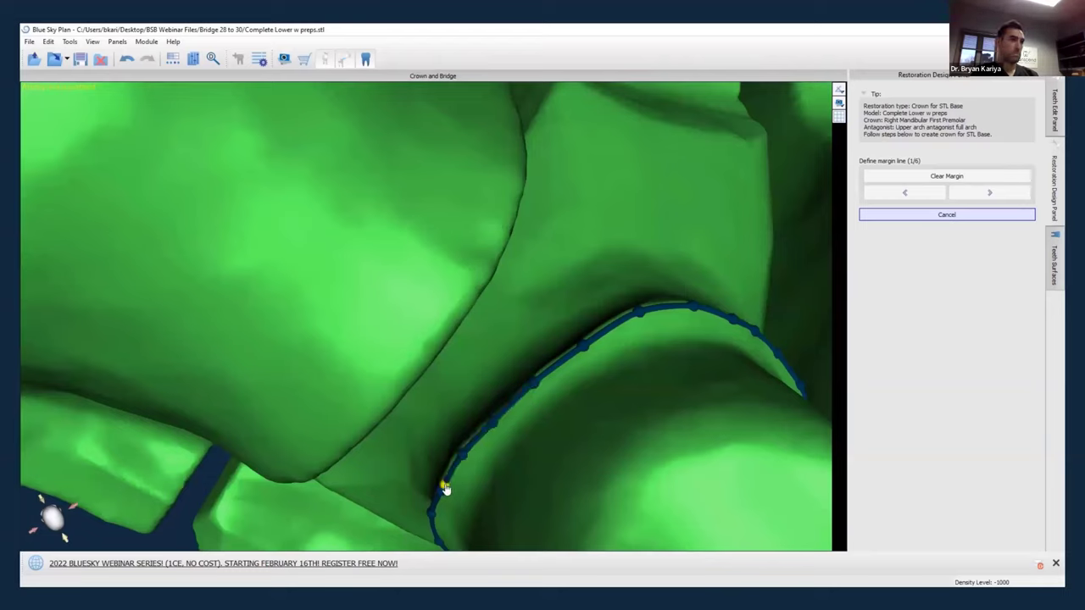
right_drag(561, 492, 845, 277)
scroll(533, 347, down, 3)
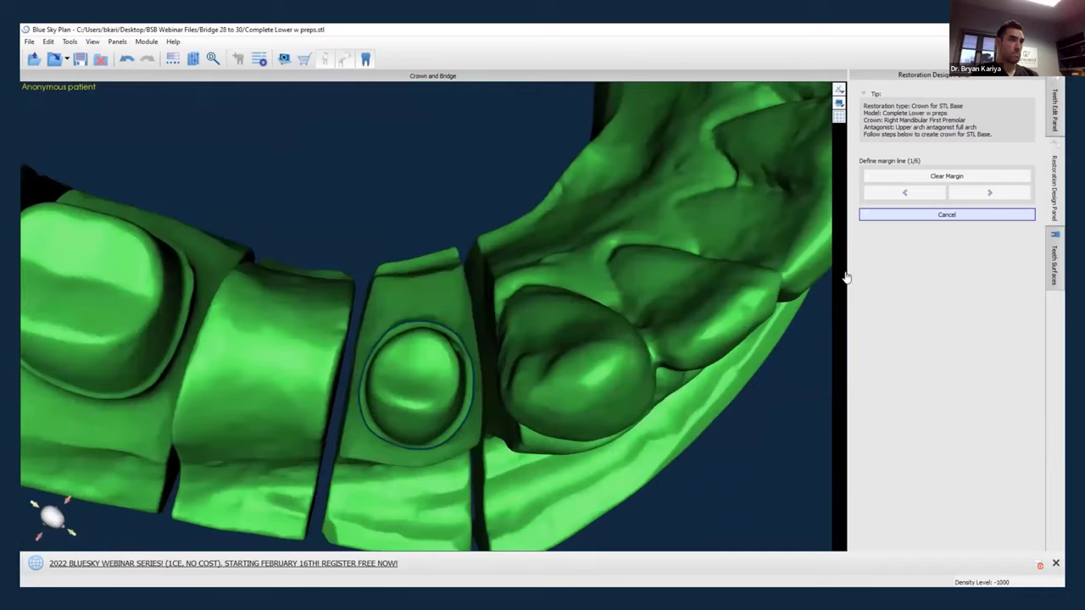
click(1003, 196)
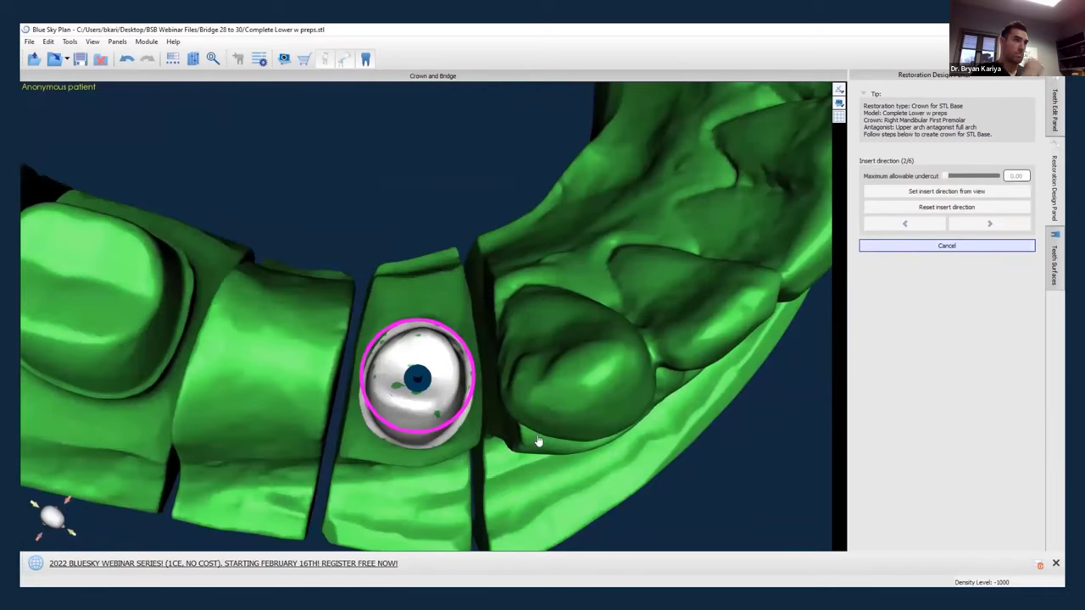
Set the first premolar crown's insert direction from an occlusal view of the preparation and accept it.
mouse_move(539, 441)
right_down()
mouse_move(561, 370)
mouse_move(548, 430)
right_up()
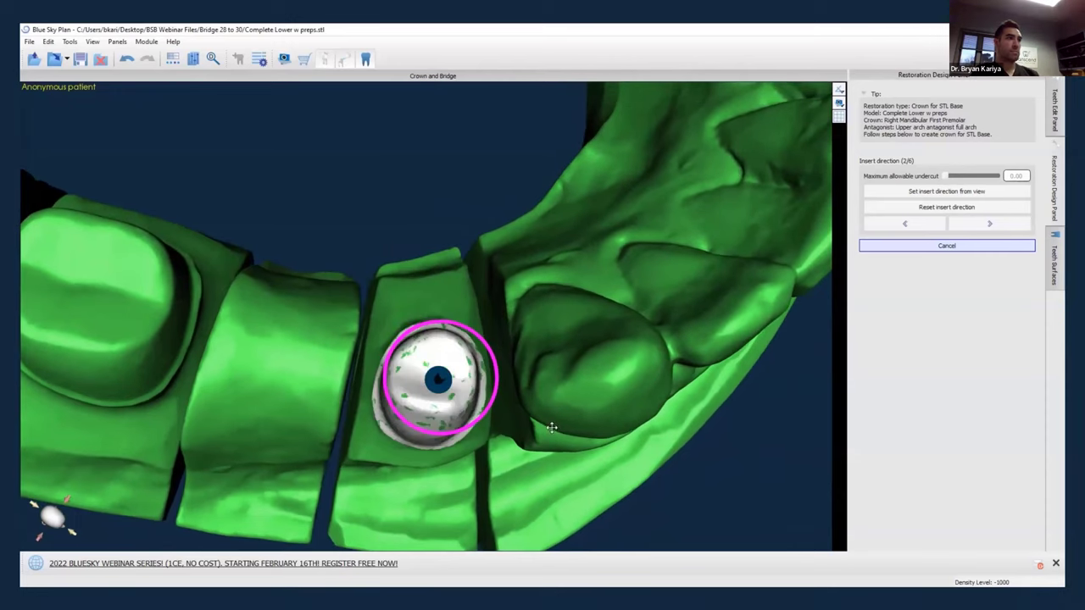
click(935, 191)
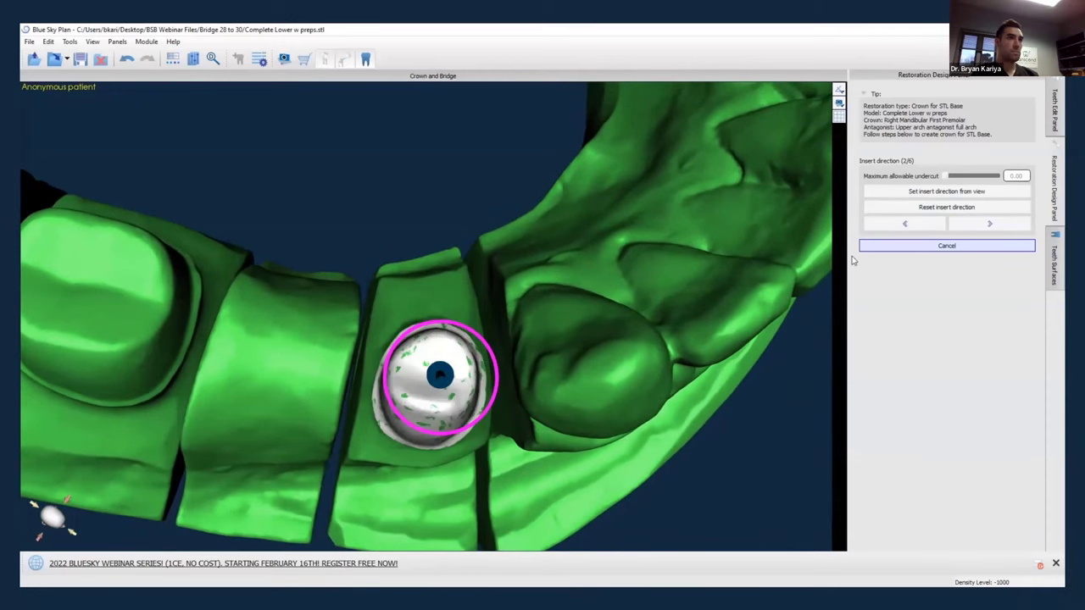
click(968, 224)
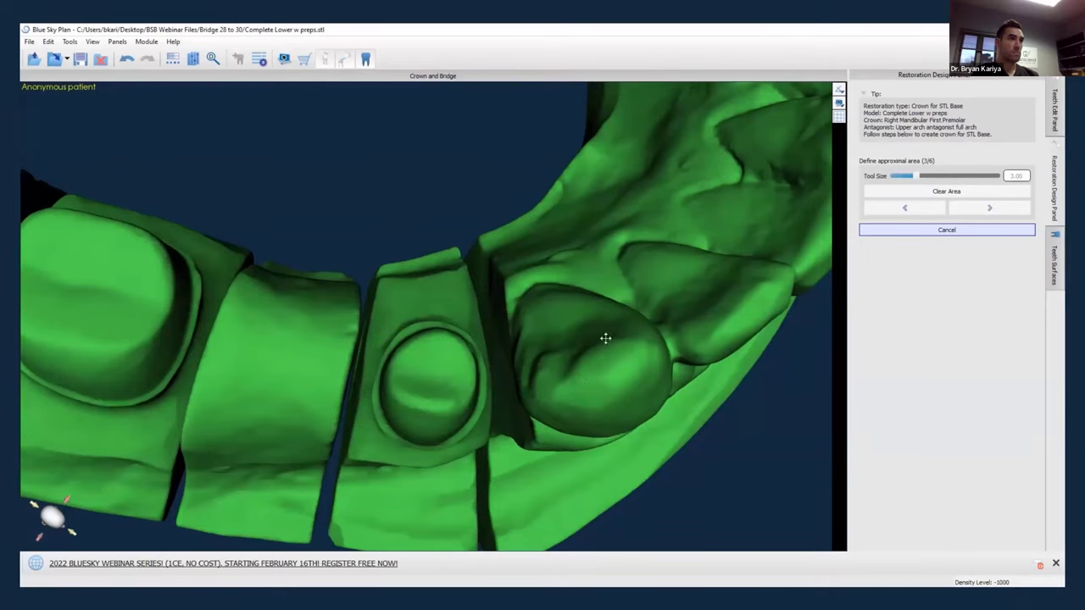
Mark the approximal area on the distal surface of the adjacent canine and accept the default crown bottom parameters.
right_drag(605, 339, 691, 333)
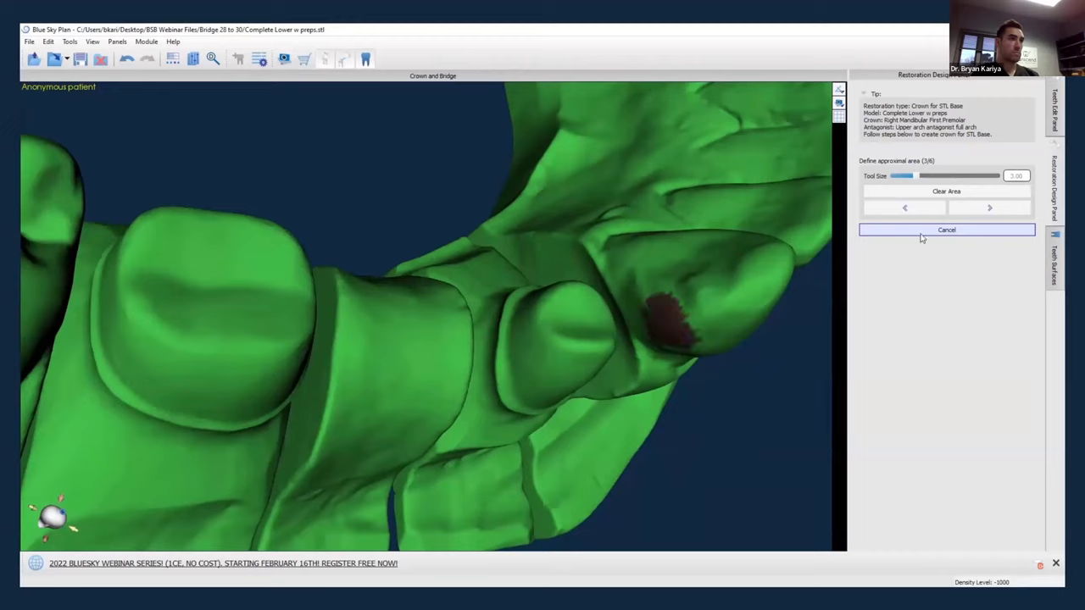
click(974, 210)
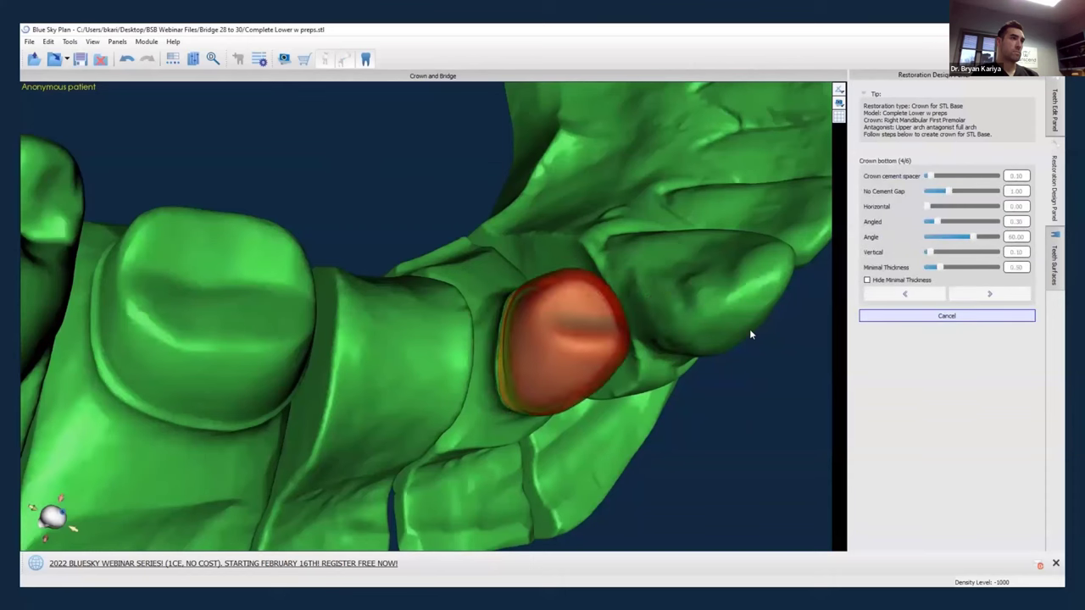
drag(750, 334, 670, 315)
right_drag(558, 443, 570, 288)
click(989, 293)
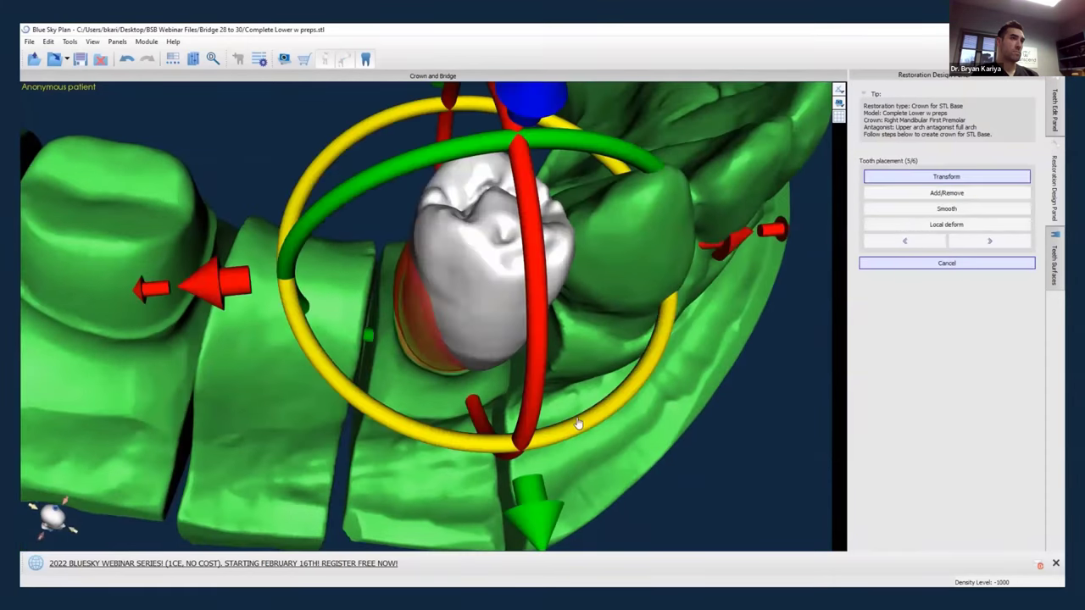
Move the first premolar crown slightly distally, away from the canine, to cover more of its preparation.
right_drag(633, 488, 441, 424)
scroll(440, 395, down, 5)
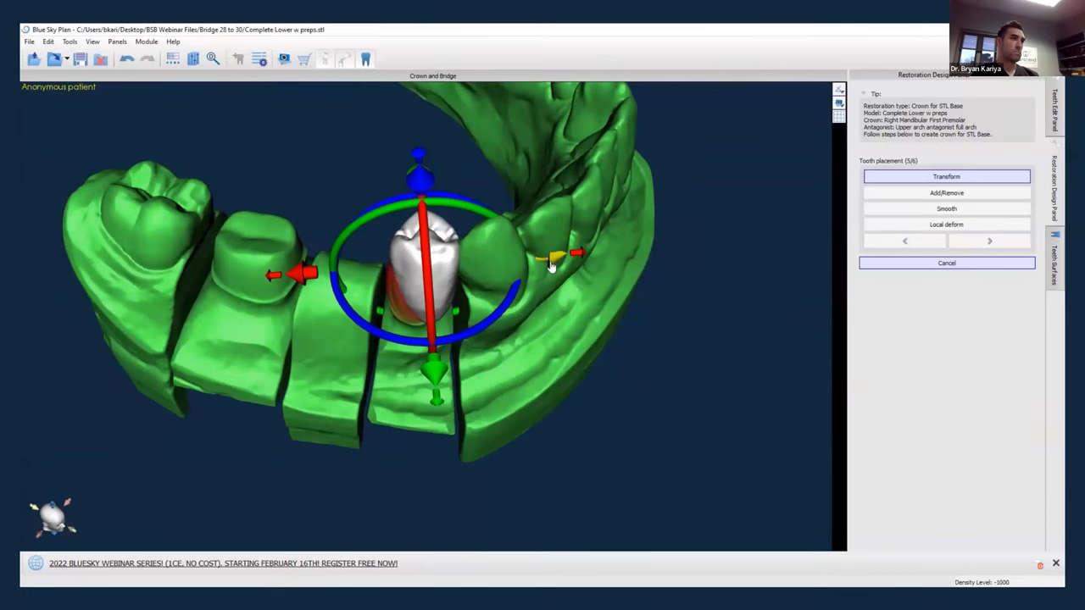
drag(551, 267, 546, 267)
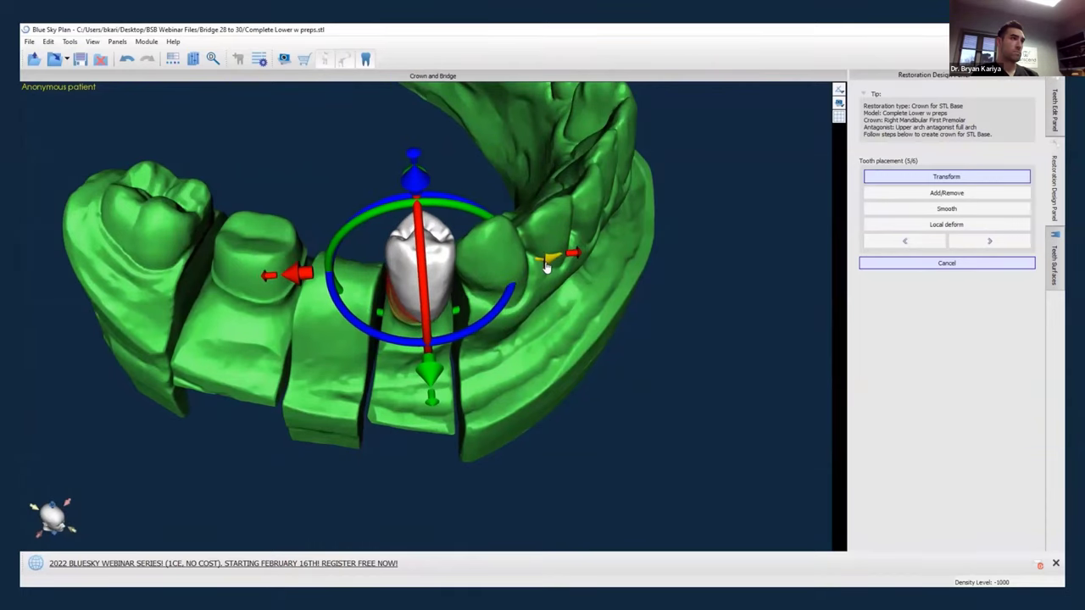
right_drag(517, 337, 450, 331)
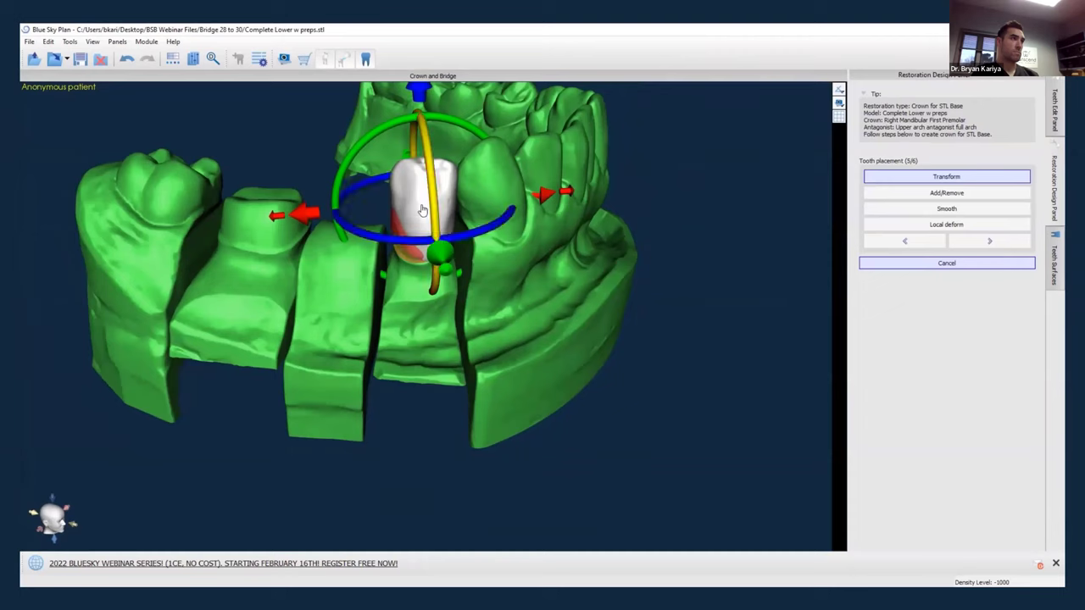
drag(422, 209, 422, 212)
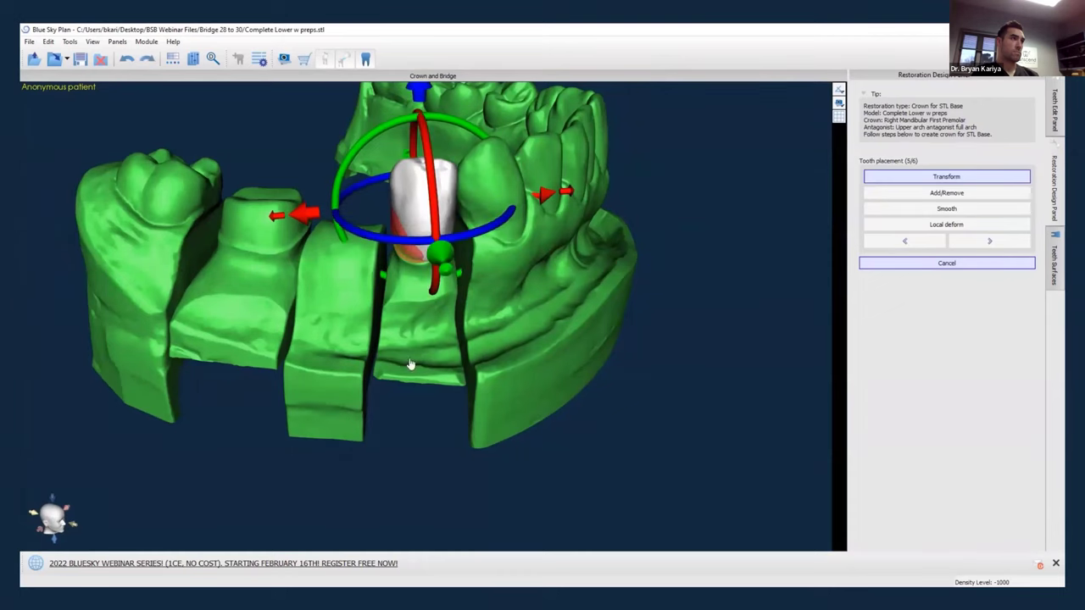
right_drag(412, 367, 519, 264)
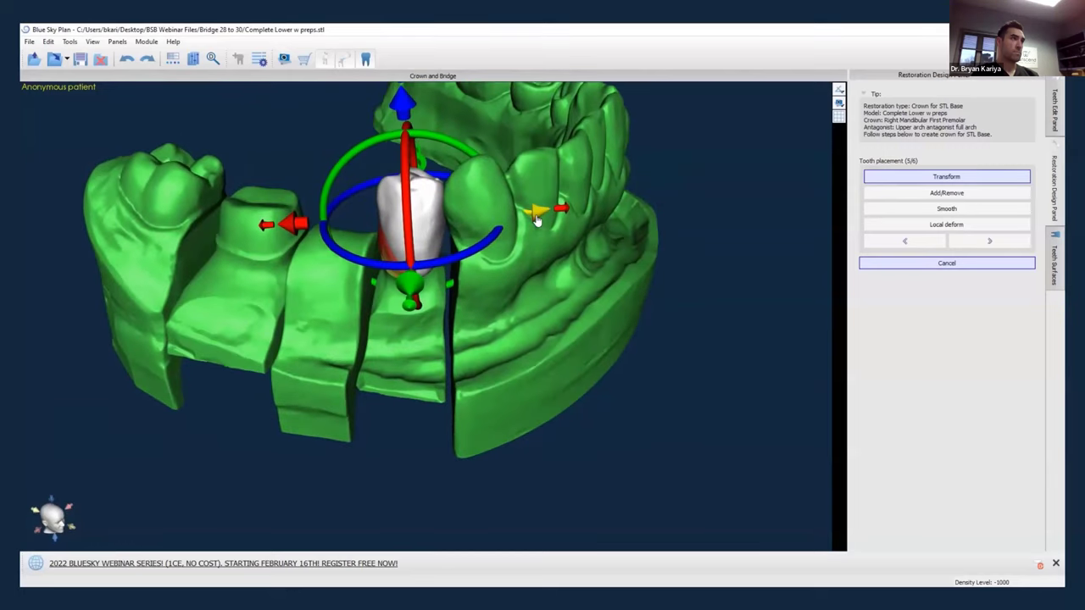
Make the lower model transparent, fine-tune the first premolar crown's position over its preparation and proceed to cutting intersections.
right_click(520, 306)
click(533, 328)
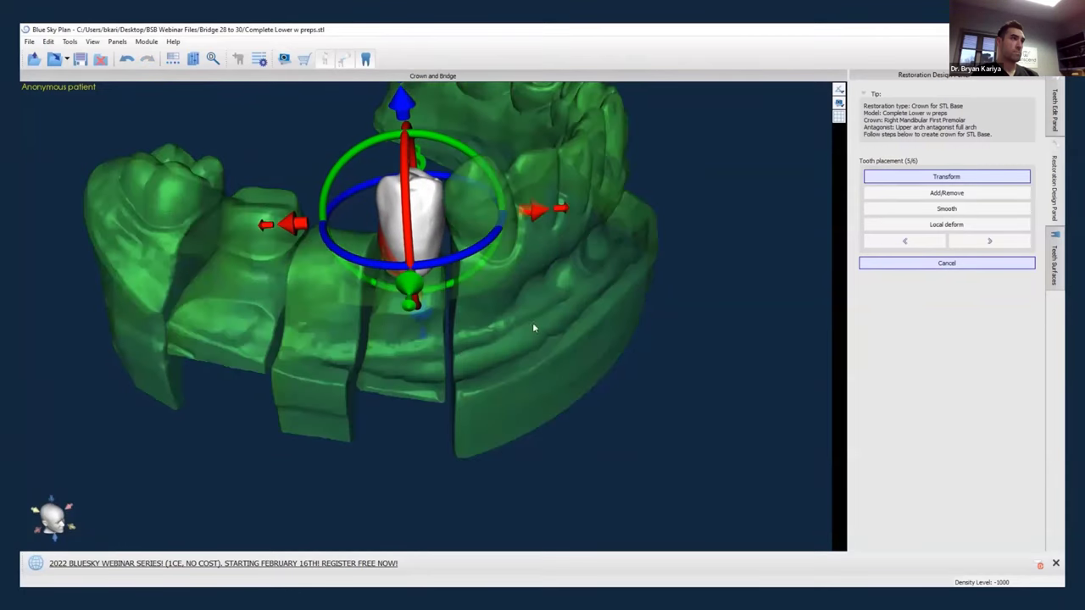
right_drag(445, 356, 290, 454)
right_drag(351, 410, 377, 365)
drag(414, 126, 417, 130)
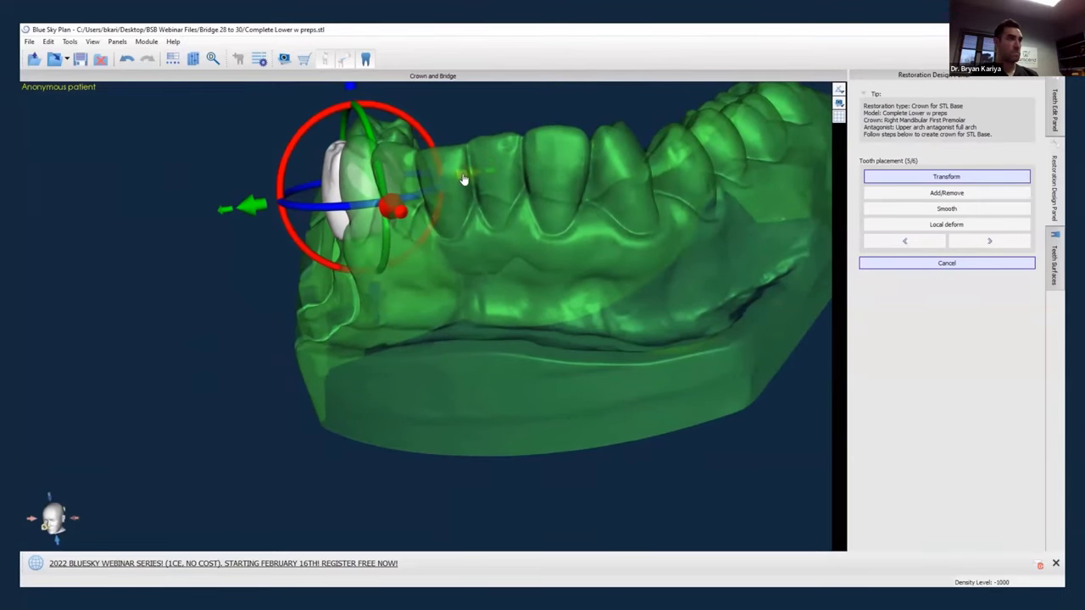
right_drag(382, 365, 620, 330)
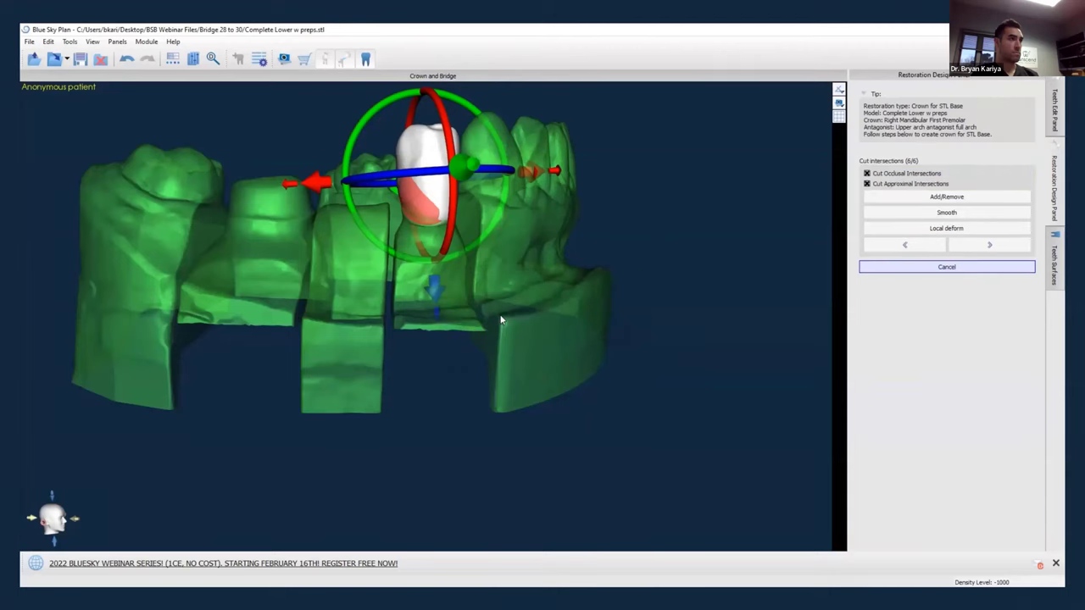
Use Add/Remove to eliminate the red patch on the lower buccal surface of the first premolar crown.
click(931, 200)
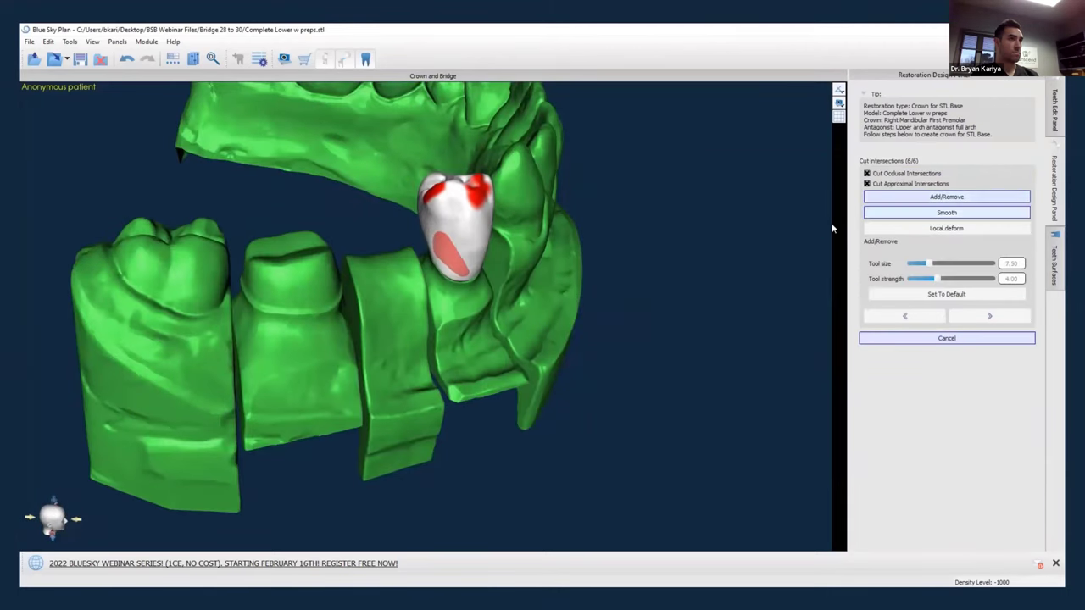
click(449, 262)
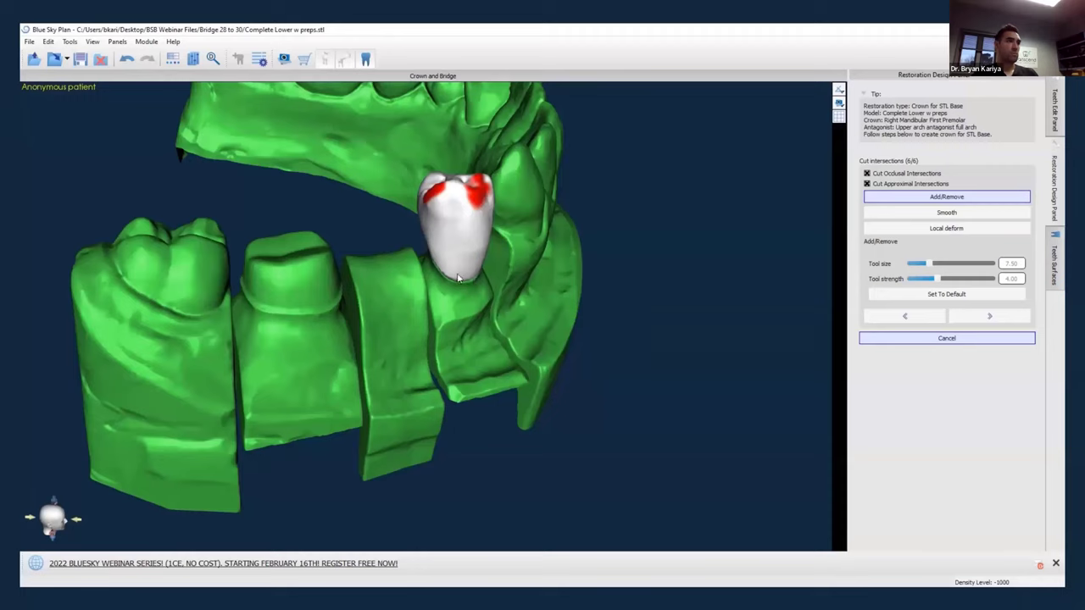
click(450, 274)
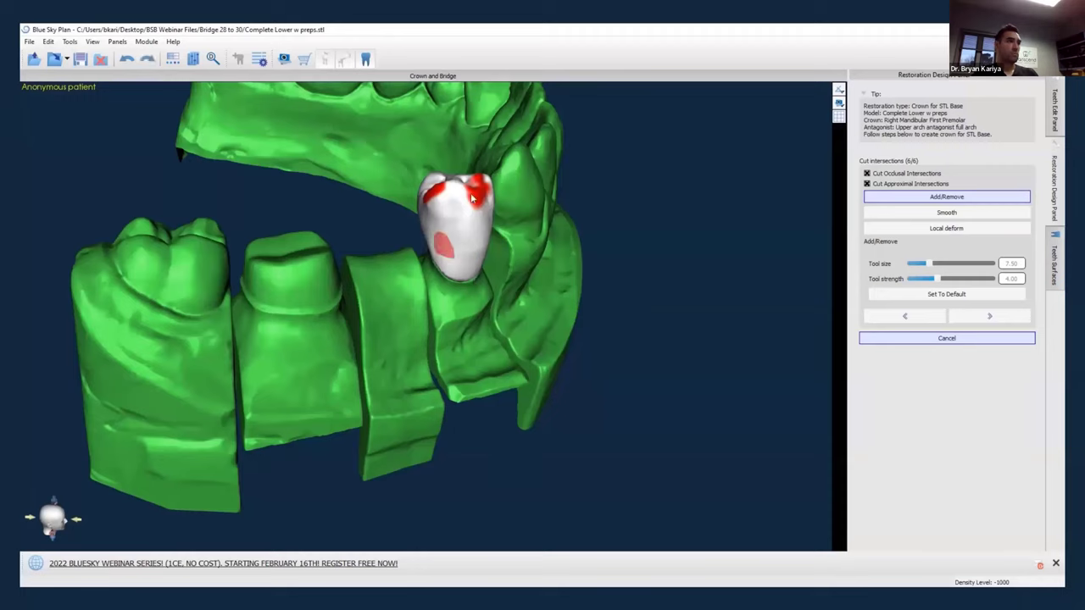
click(441, 254)
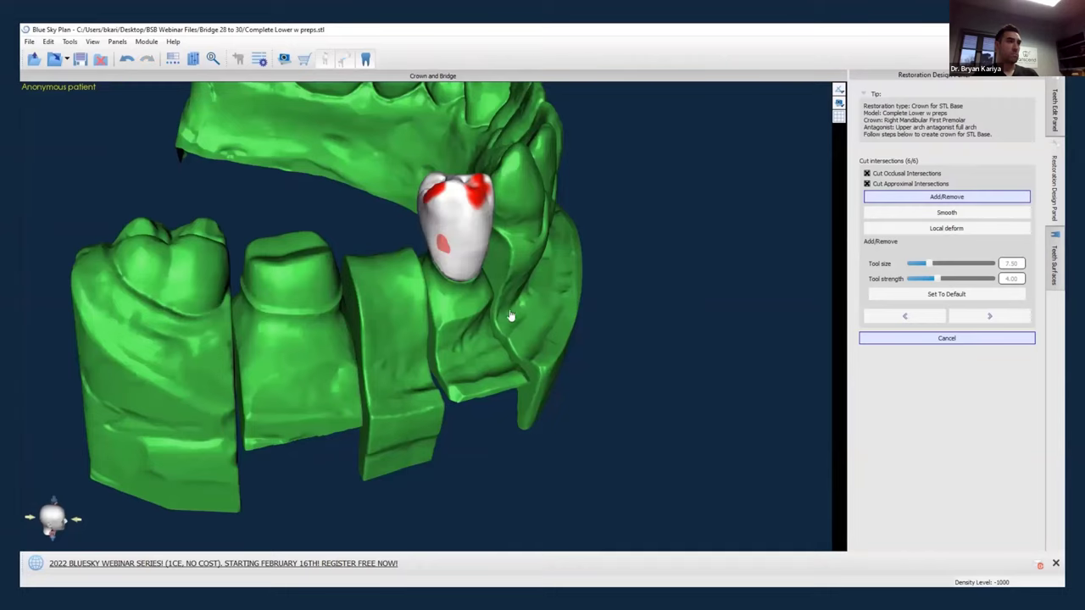
click(443, 248)
right_drag(491, 338, 565, 314)
Reshape the lingual side of the first premolar crown with Local deform, enlarging the tool size to 9.50.
click(946, 228)
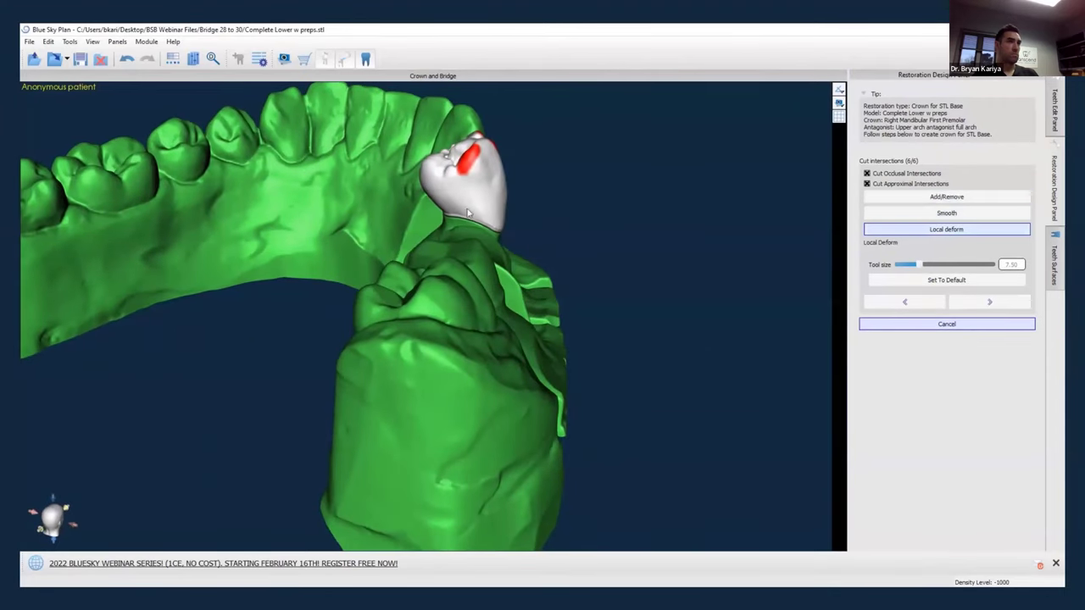
click(423, 184)
right_drag(428, 205, 435, 235)
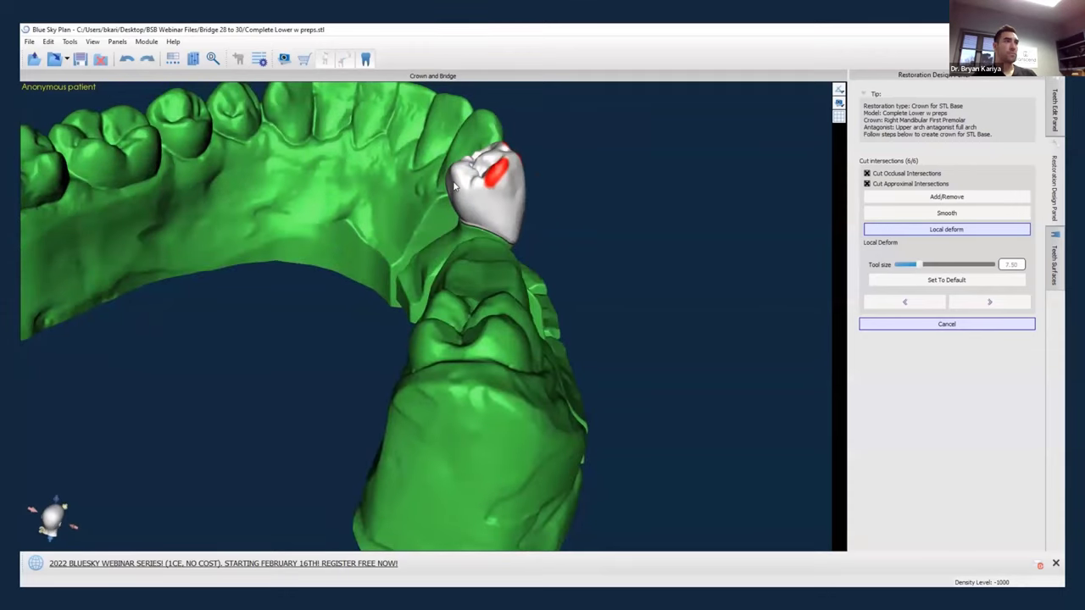
scroll(453, 182, up, 2)
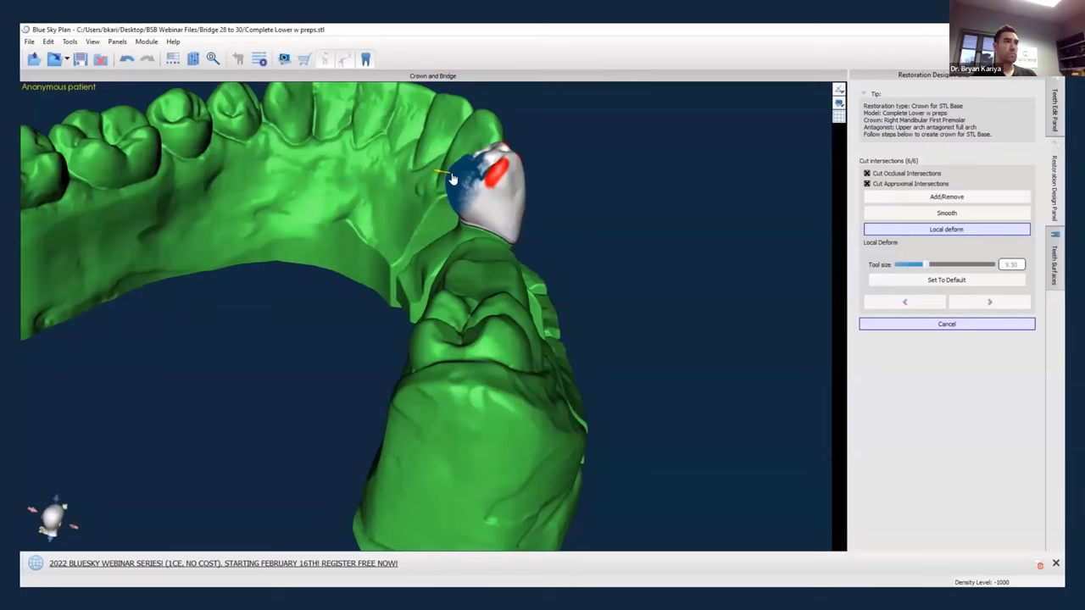
right_drag(466, 261, 502, 416)
Reduce the red areas around the first premolar crown's buccal cusp and marginal ridges with Add/Remove.
click(932, 197)
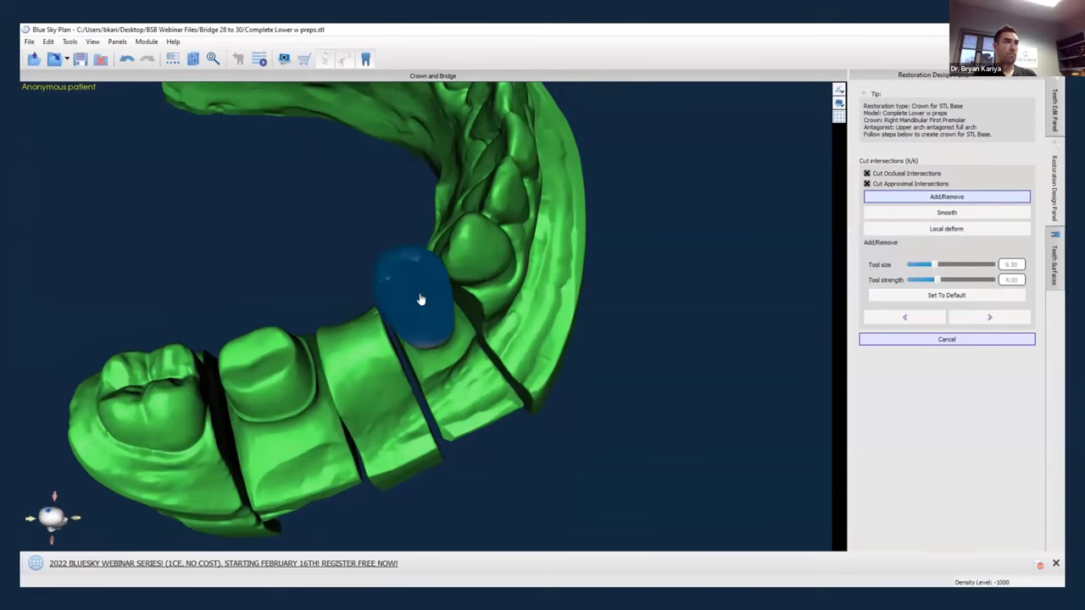
right_drag(404, 429, 441, 223)
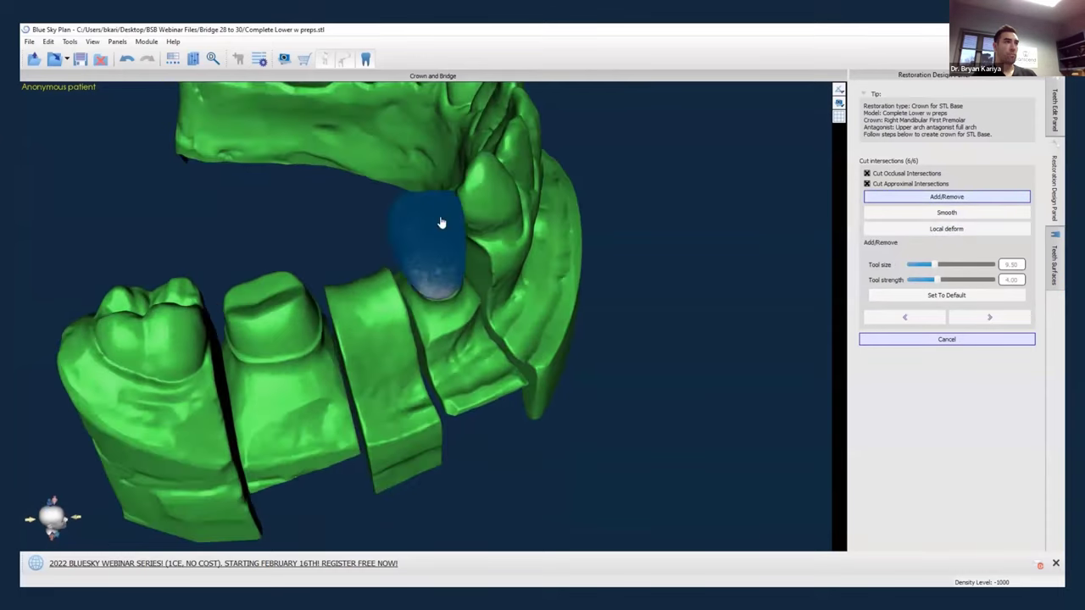
click(442, 225)
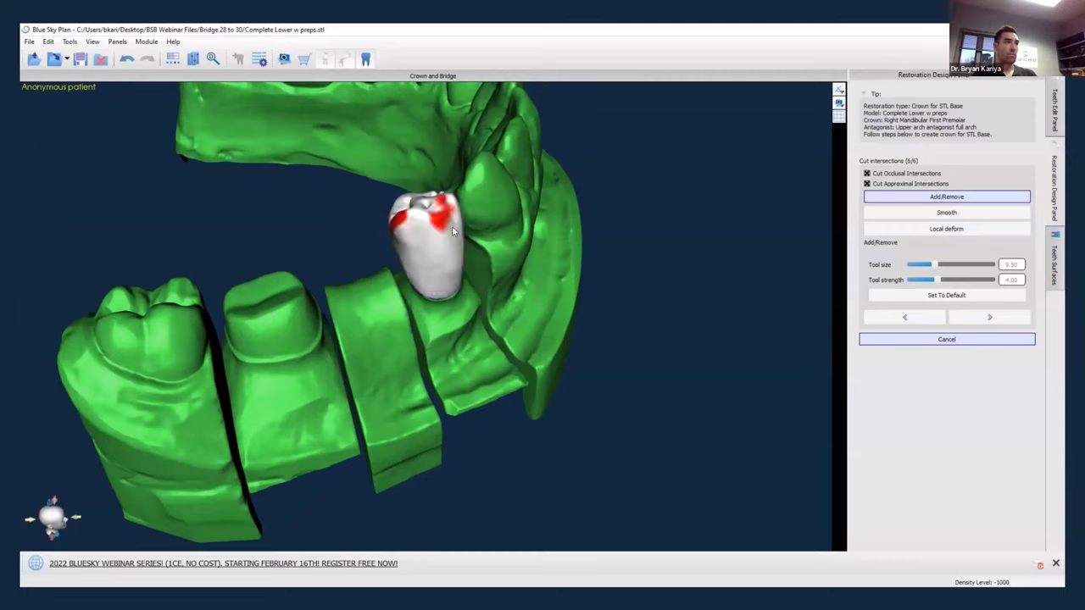
click(398, 225)
click(409, 227)
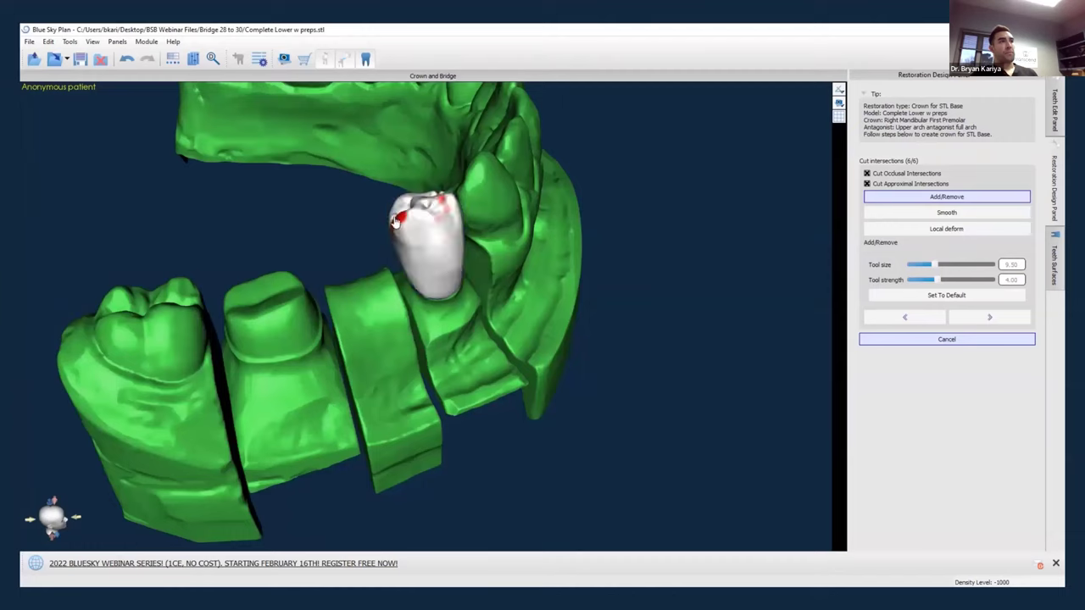
right_drag(373, 314, 442, 257)
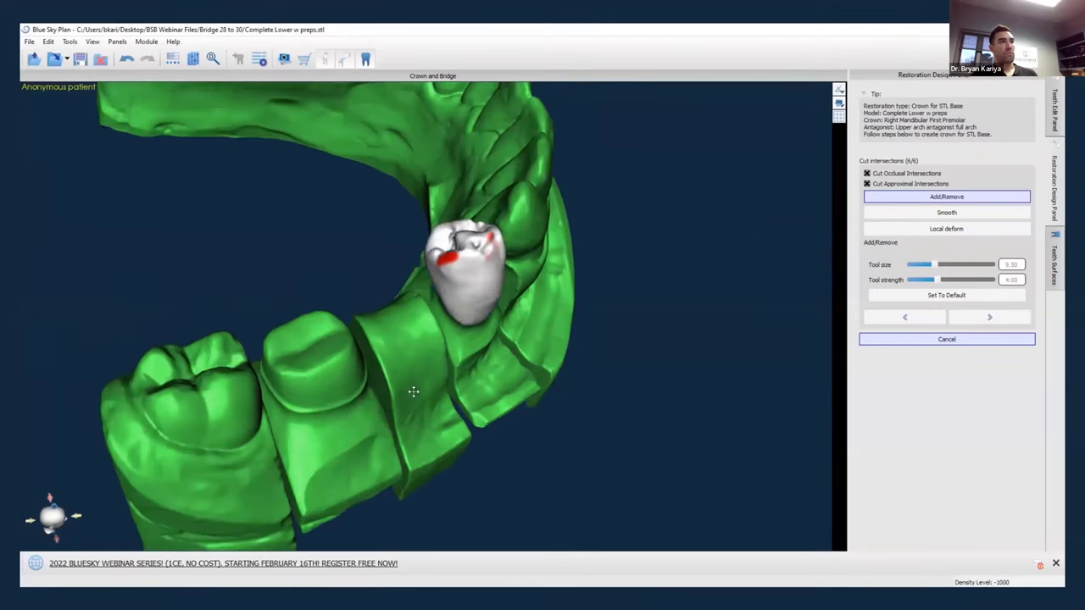
right_drag(414, 393, 459, 362)
click(472, 319)
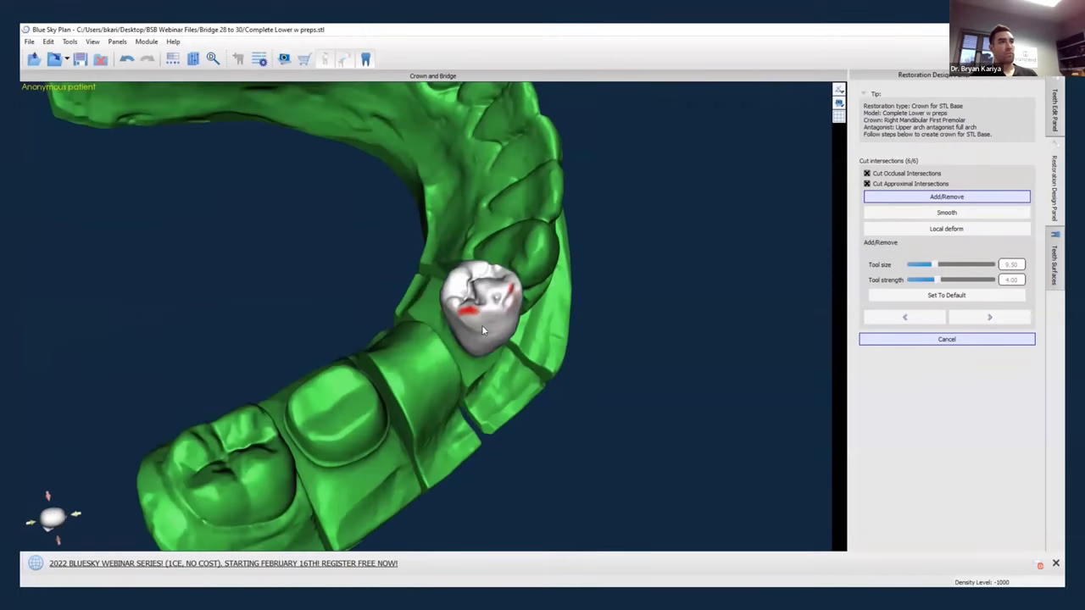
right_drag(609, 322, 543, 339)
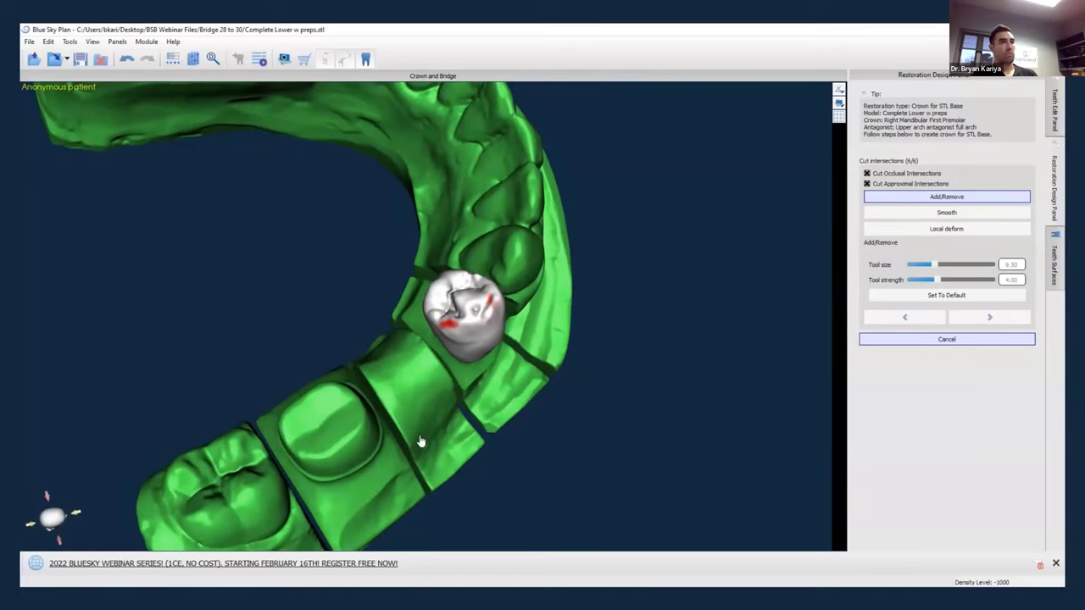
right_drag(420, 442, 474, 285)
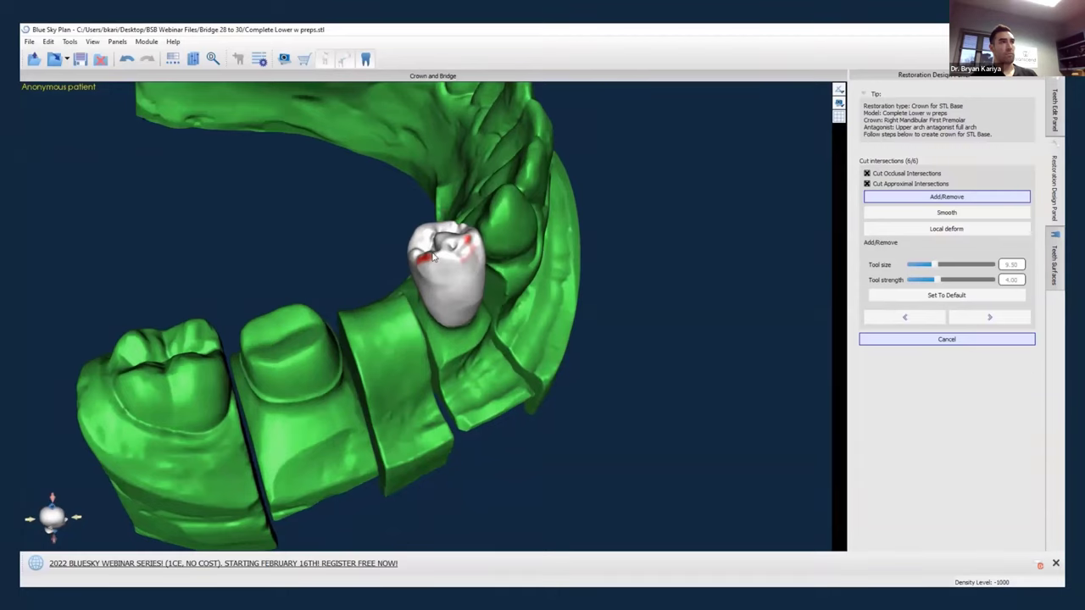
right_drag(497, 334, 584, 331)
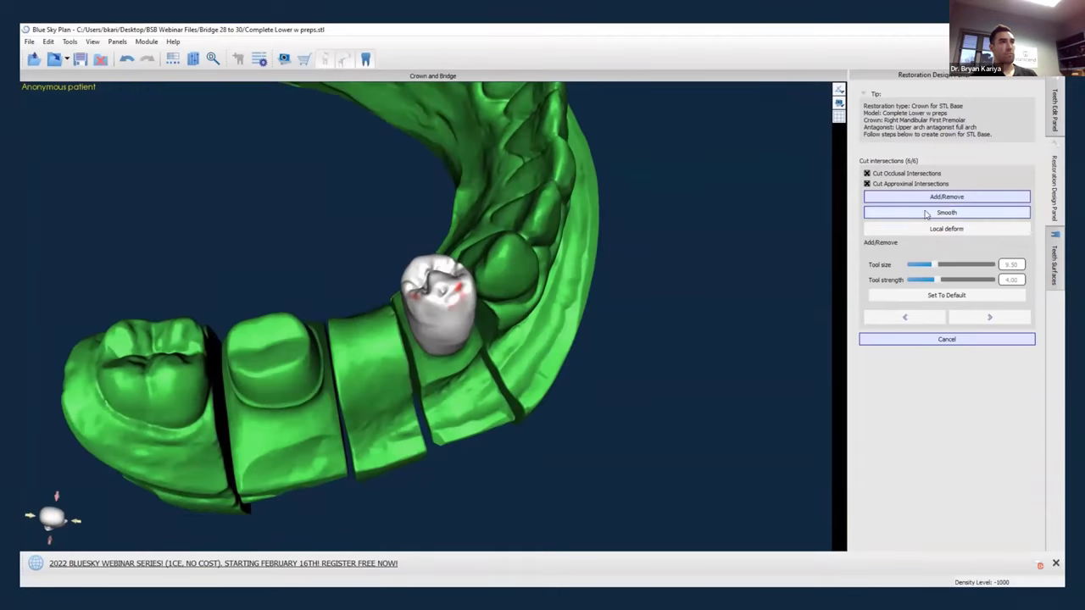
Smooth the occlusal surface and remaining red spots of the first premolar crown and finish its design.
click(926, 213)
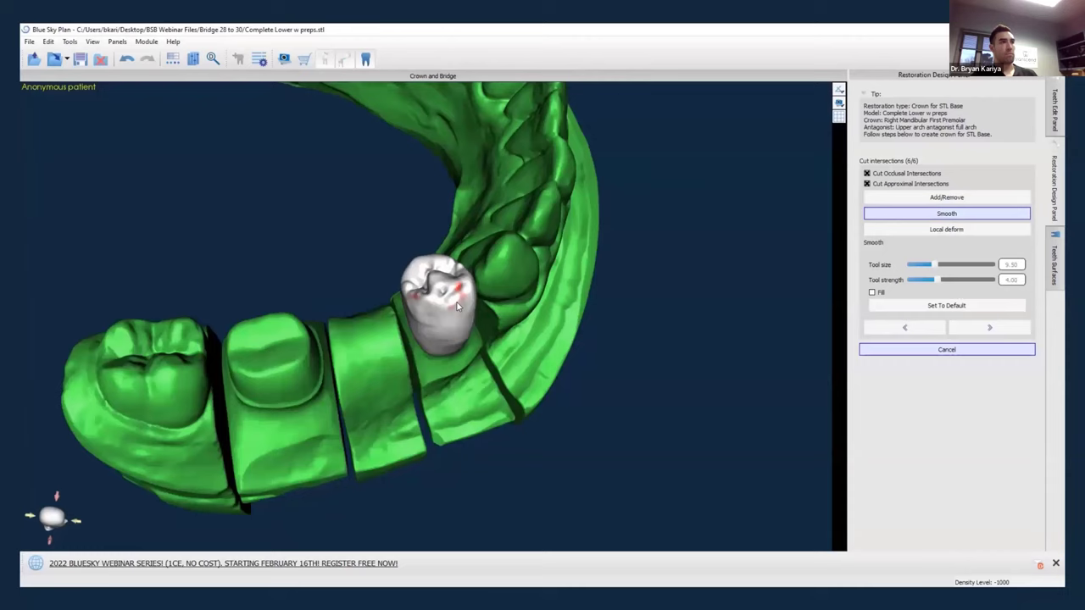
scroll(450, 300, up, 5)
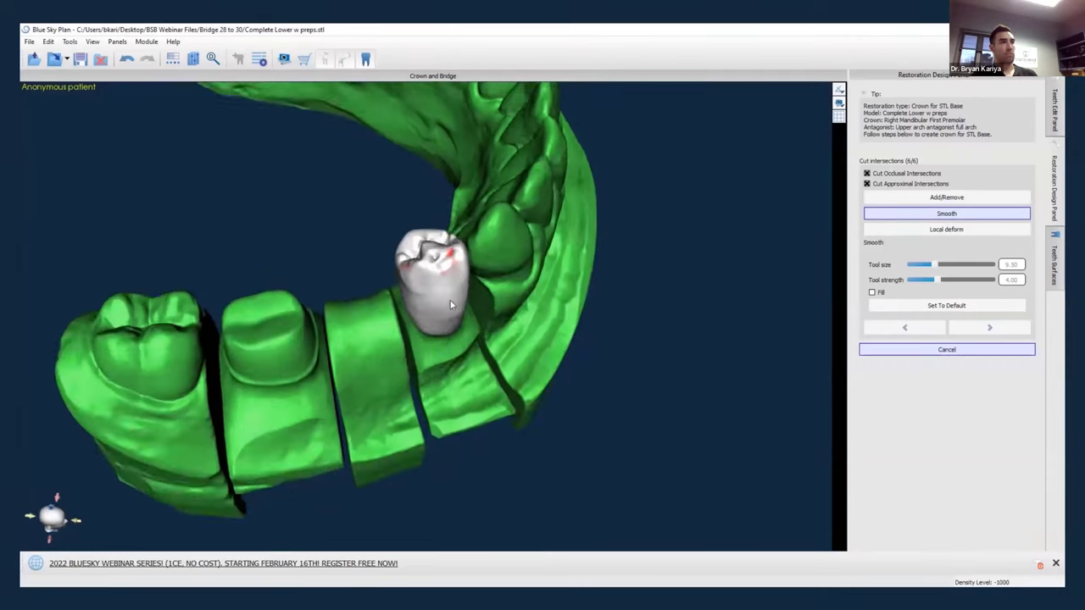
right_drag(329, 410, 391, 400)
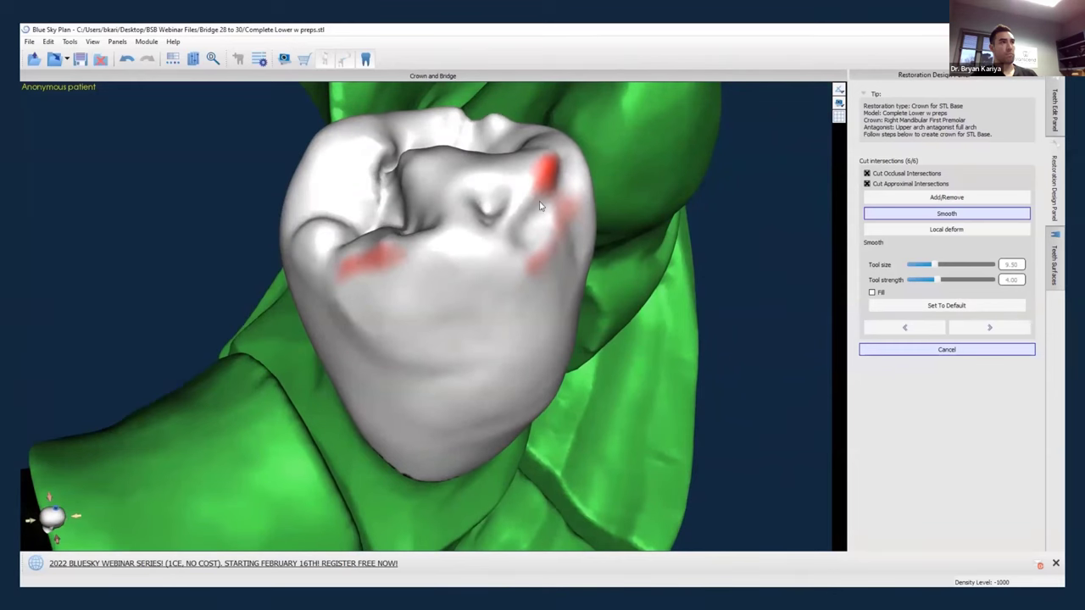
drag(550, 208, 571, 204)
mouse_move(370, 270)
mouse_down()
mouse_move(358, 259)
mouse_move(420, 211)
mouse_up()
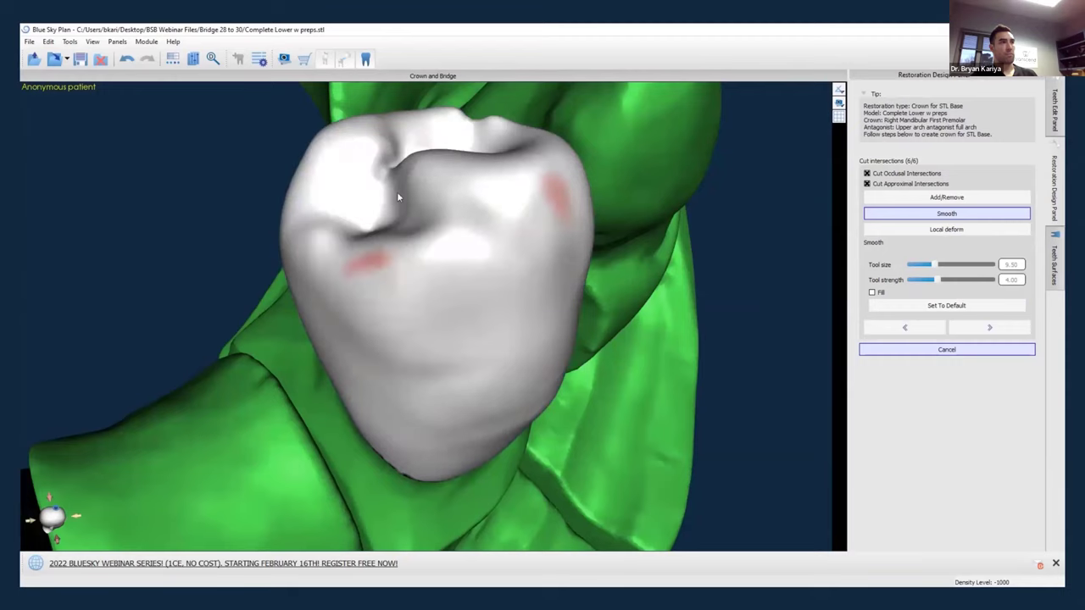
right_drag(596, 185, 395, 253)
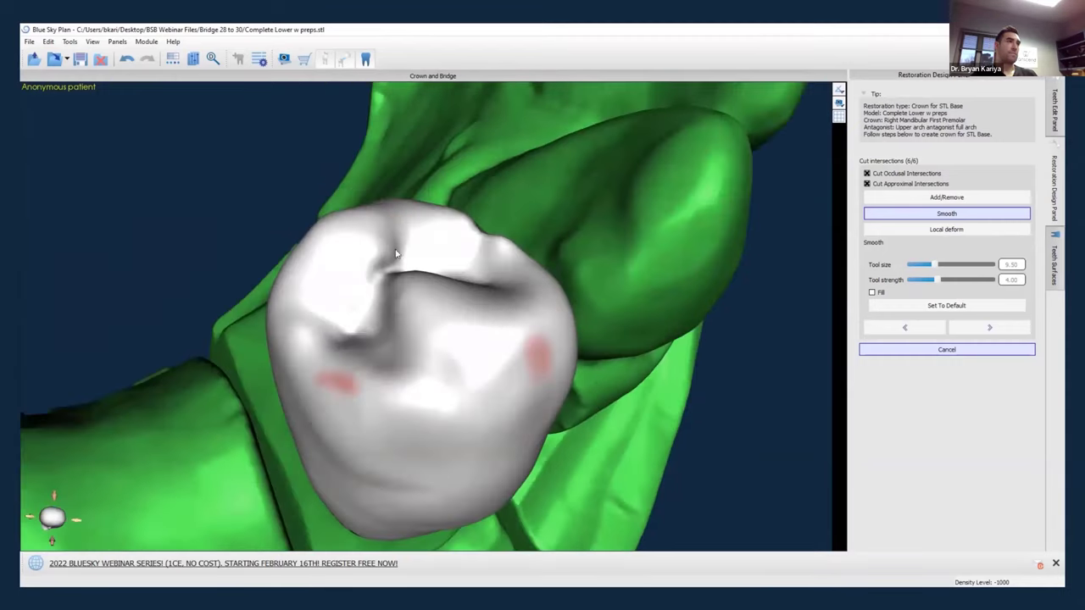
right_drag(602, 499, 517, 339)
scroll(416, 382, down, 5)
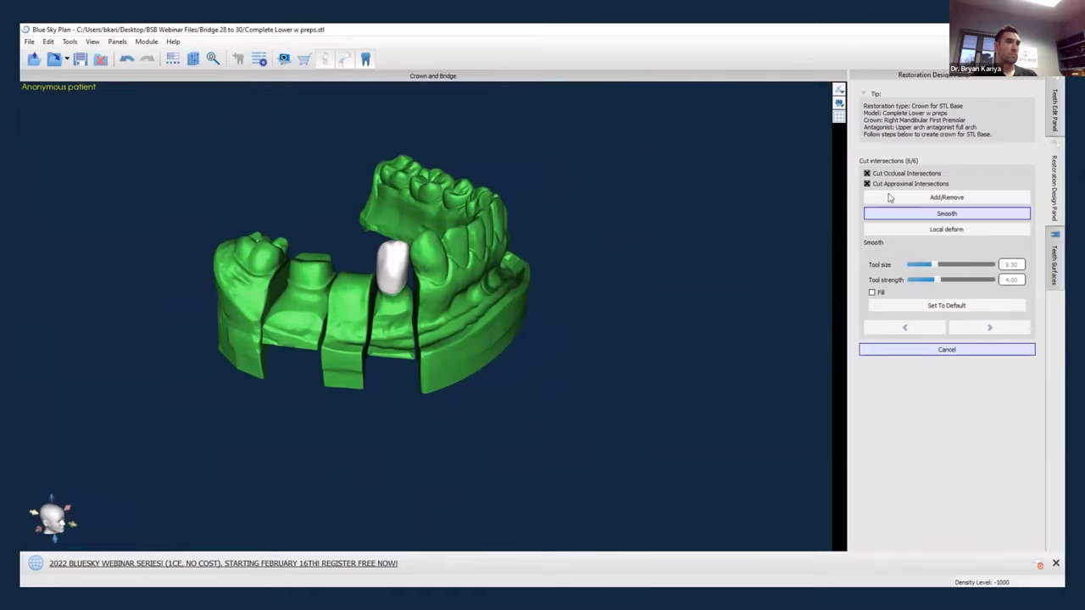
click(981, 325)
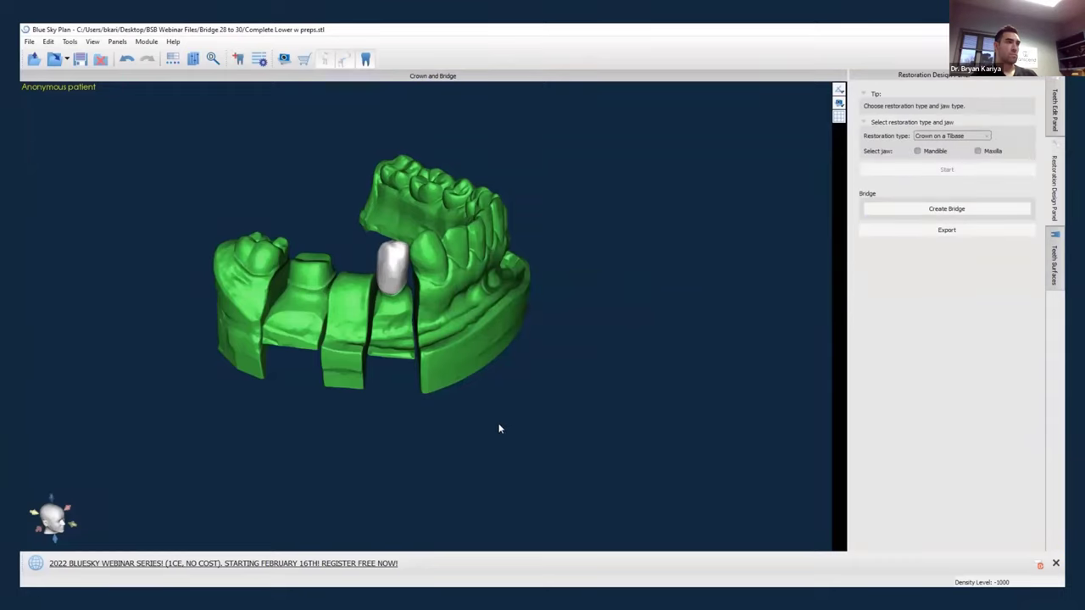
Start a conventional mandibular crown for the Right Mandibular First Molar on Complete Lower w preps, with Upper arch antagonist full arch as antagonist.
click(967, 138)
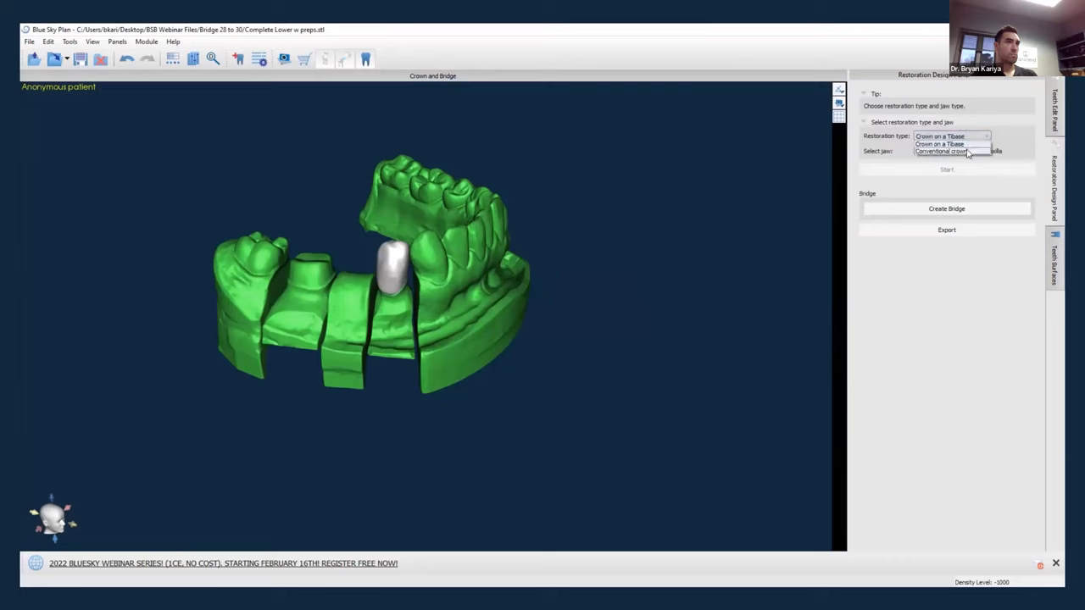
click(969, 150)
click(917, 151)
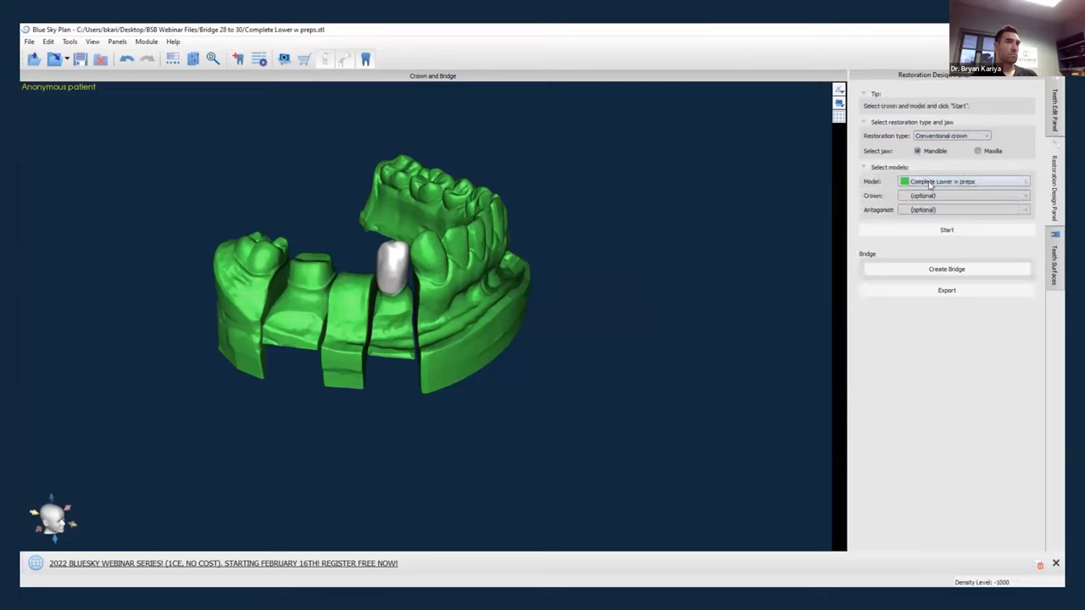
click(945, 196)
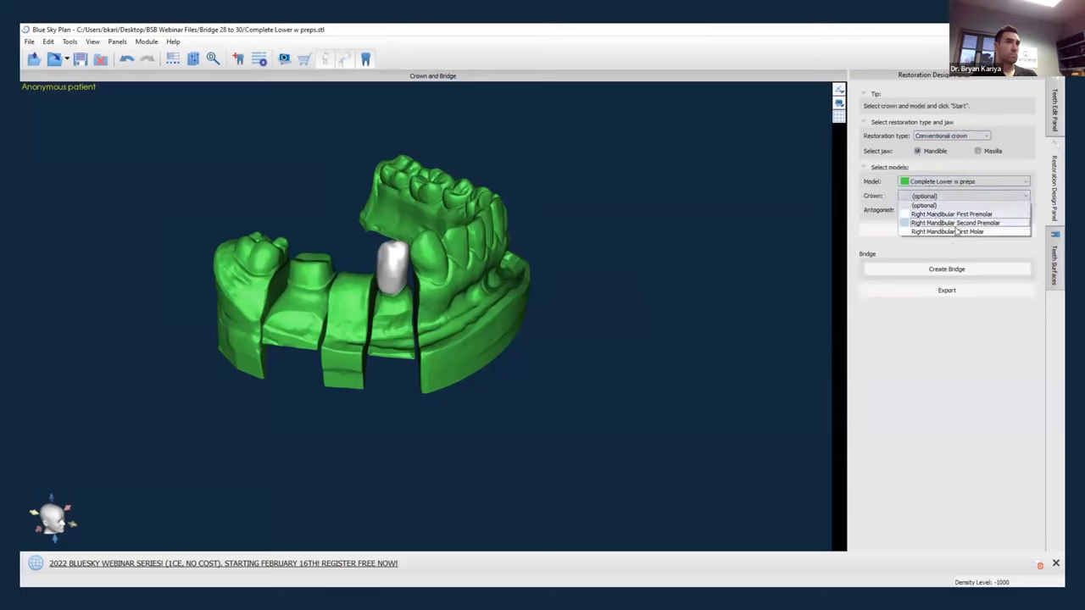
click(948, 231)
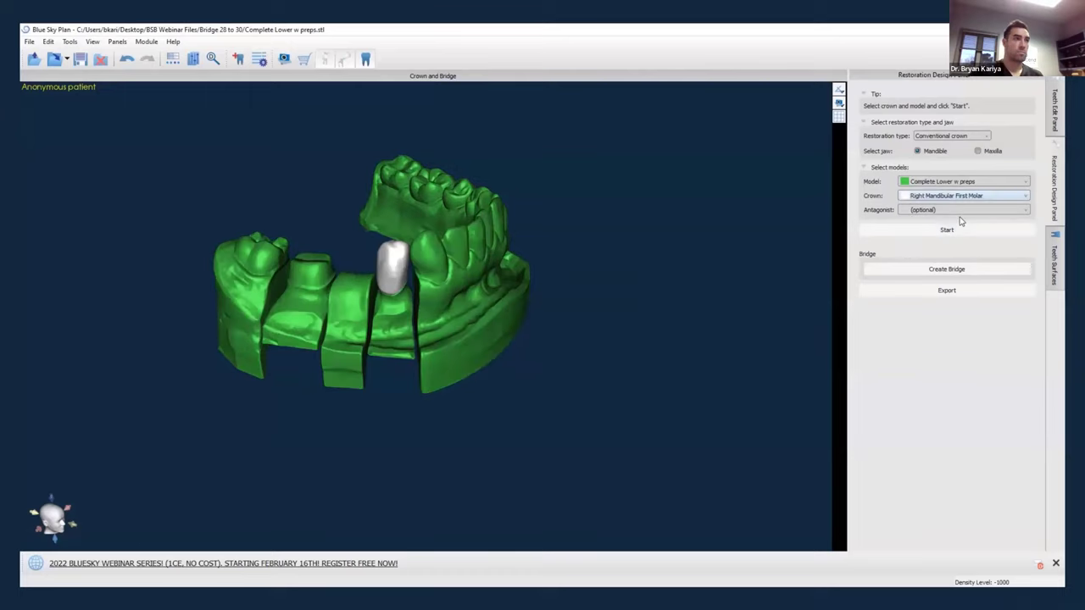
click(955, 210)
click(951, 235)
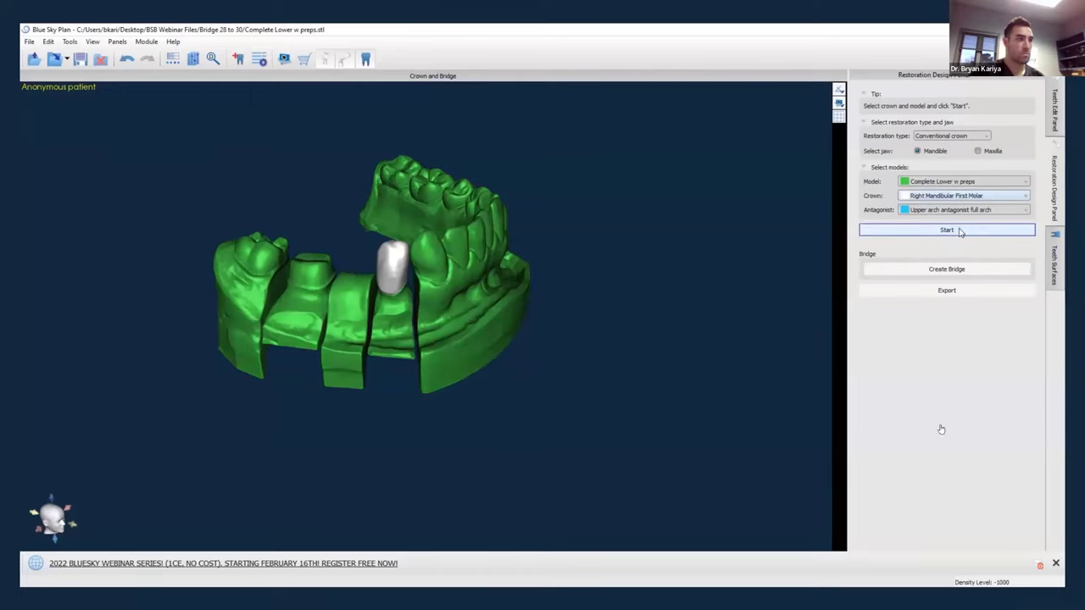
click(960, 232)
Define the margin line around the first molar preparation by placing points along its finish line.
click(600, 314)
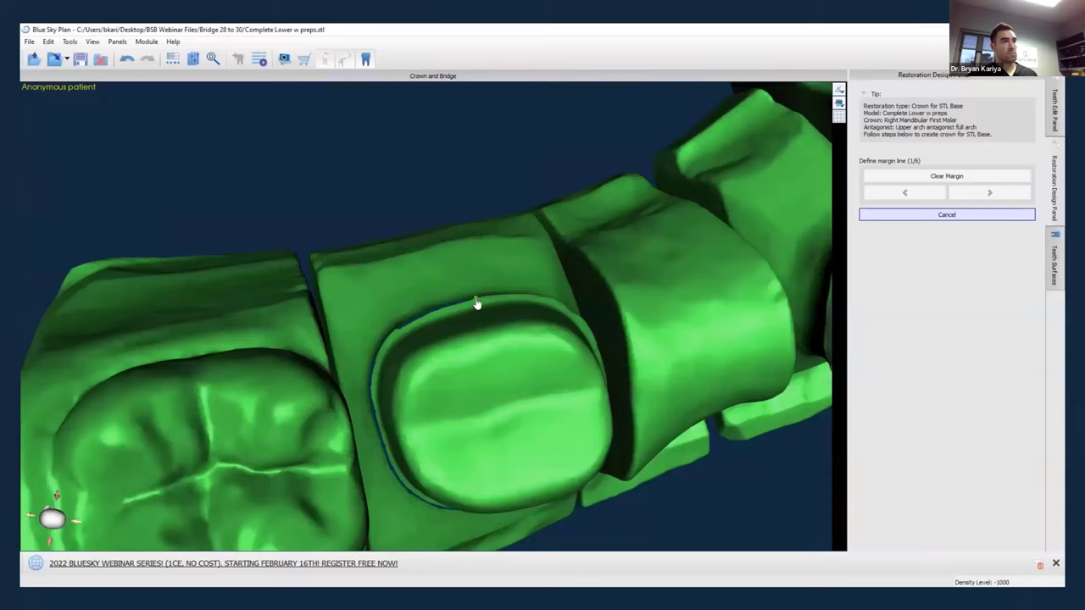
click(507, 297)
click(539, 299)
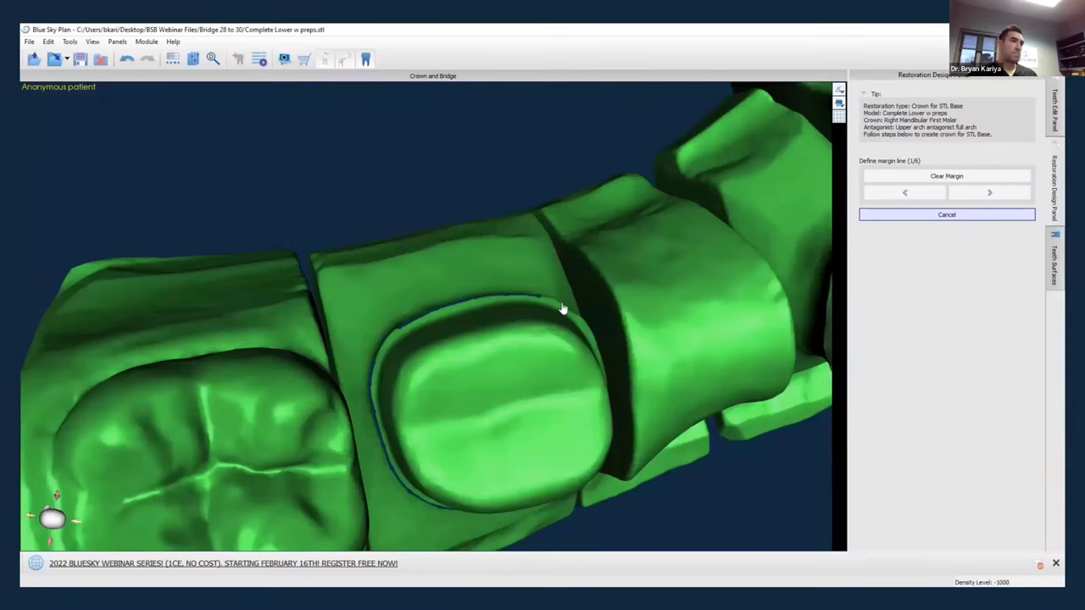
click(566, 308)
drag(598, 390, 521, 367)
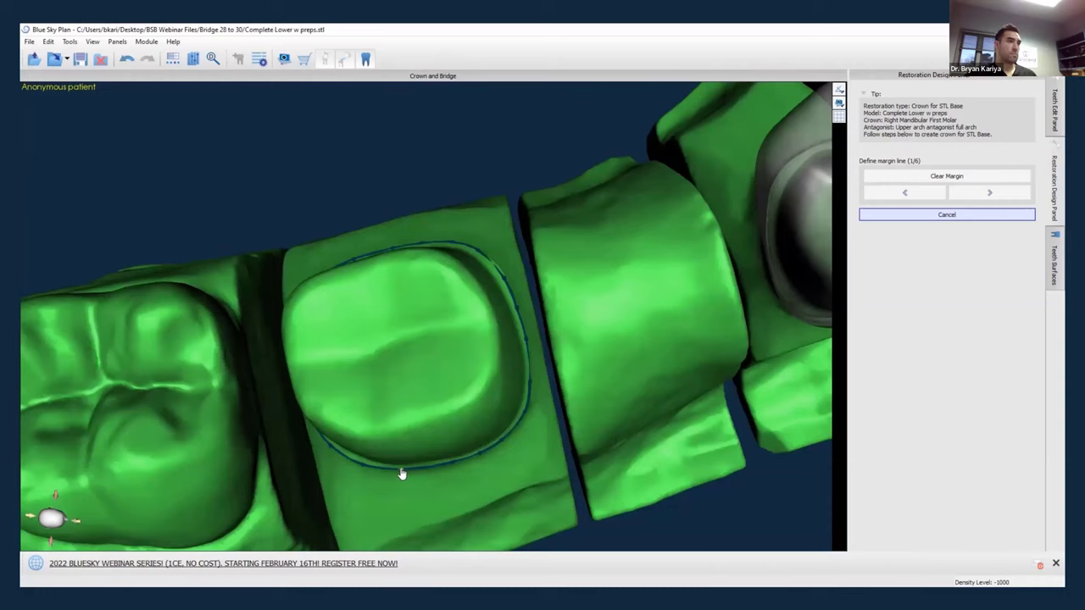
Straighten the kink in the molar margin line on the distolingual side so it follows the preparation edge.
right_drag(388, 371, 629, 444)
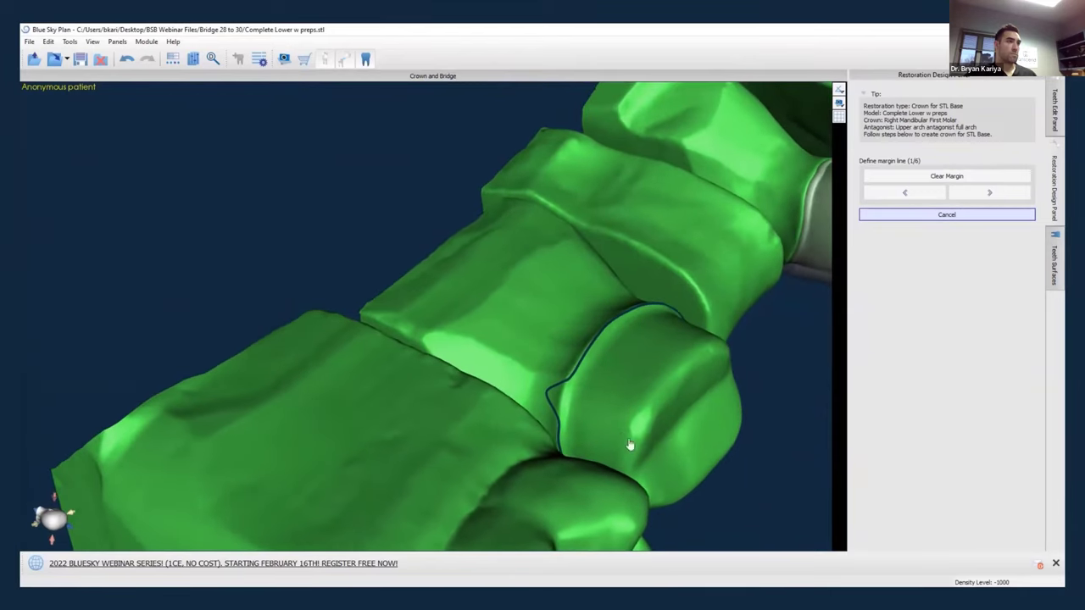
click(565, 402)
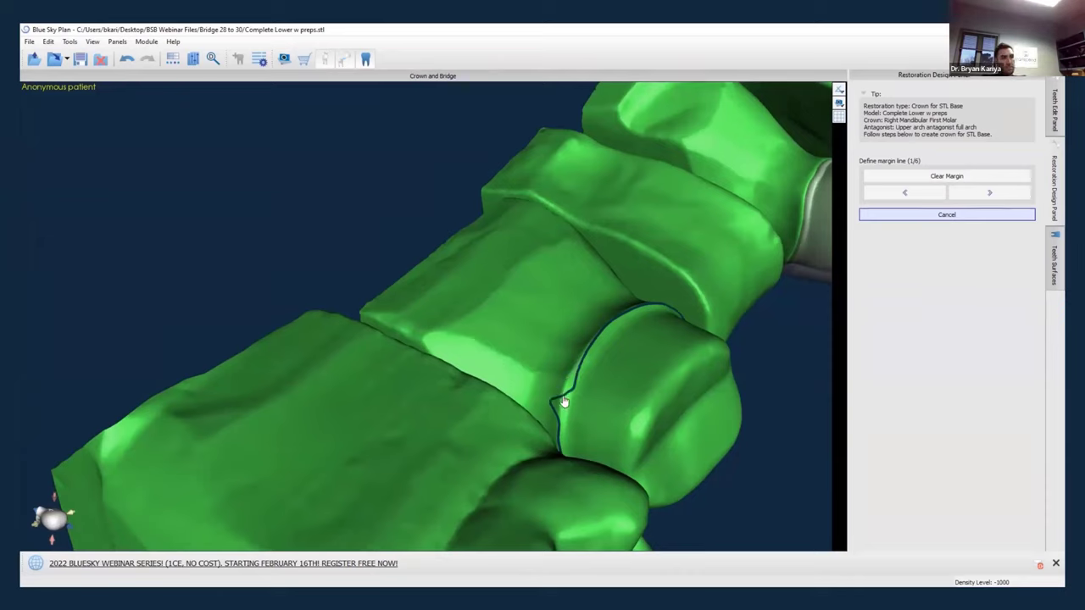
click(563, 407)
scroll(570, 419, up, 2)
click(601, 436)
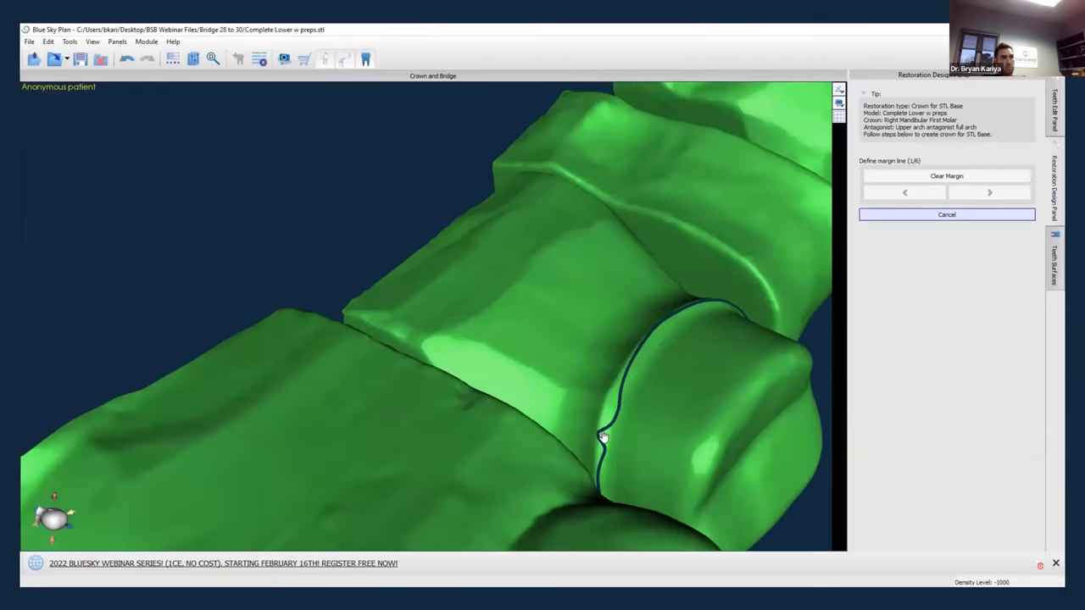
click(608, 409)
click(600, 438)
click(600, 468)
drag(671, 460, 570, 378)
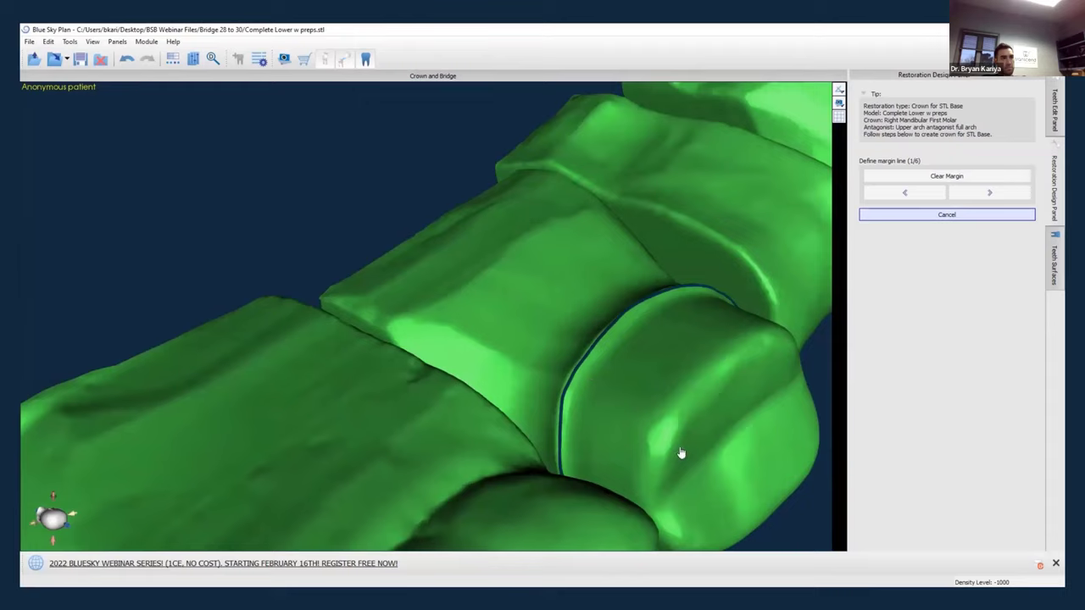
Accept the molar margin line and set the crown's insertion direction from an occlusal view of the preparation.
right_drag(680, 454, 513, 399)
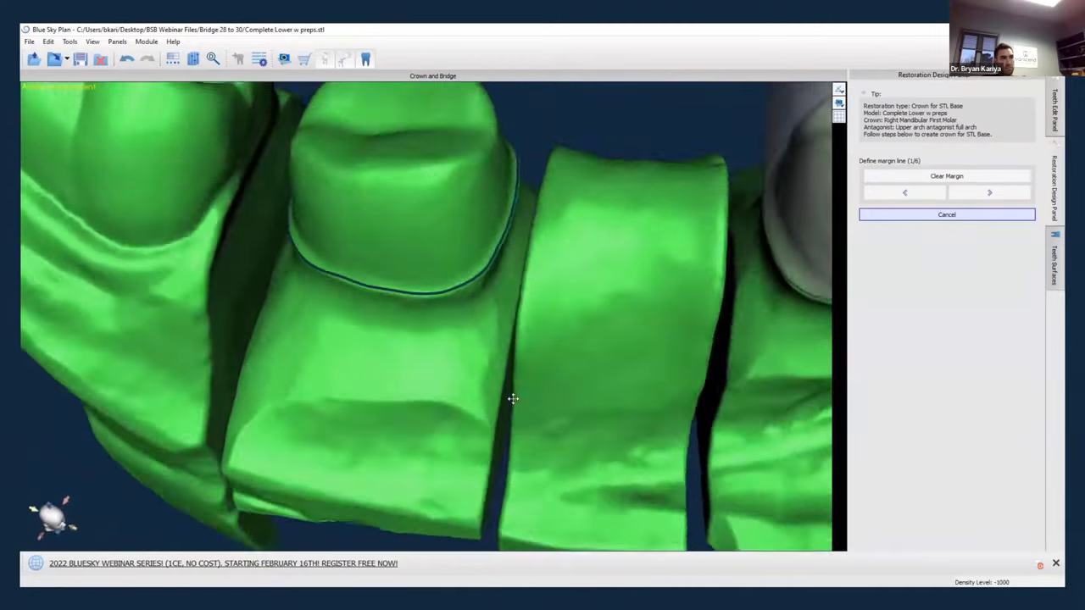
click(959, 194)
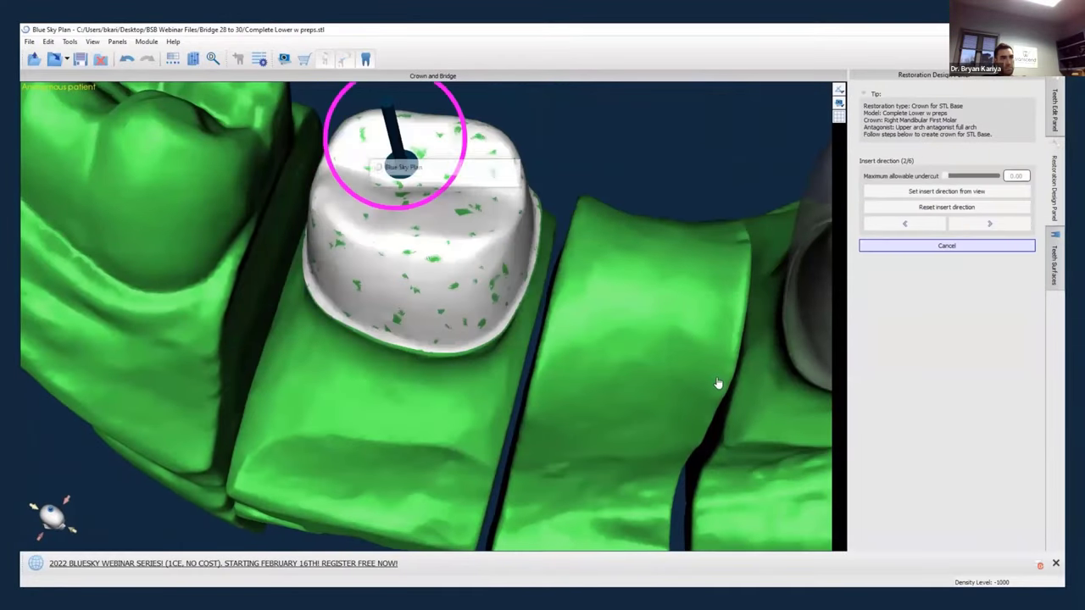
mouse_move(305, 421)
right_down()
mouse_move(370, 491)
mouse_move(476, 491)
right_up()
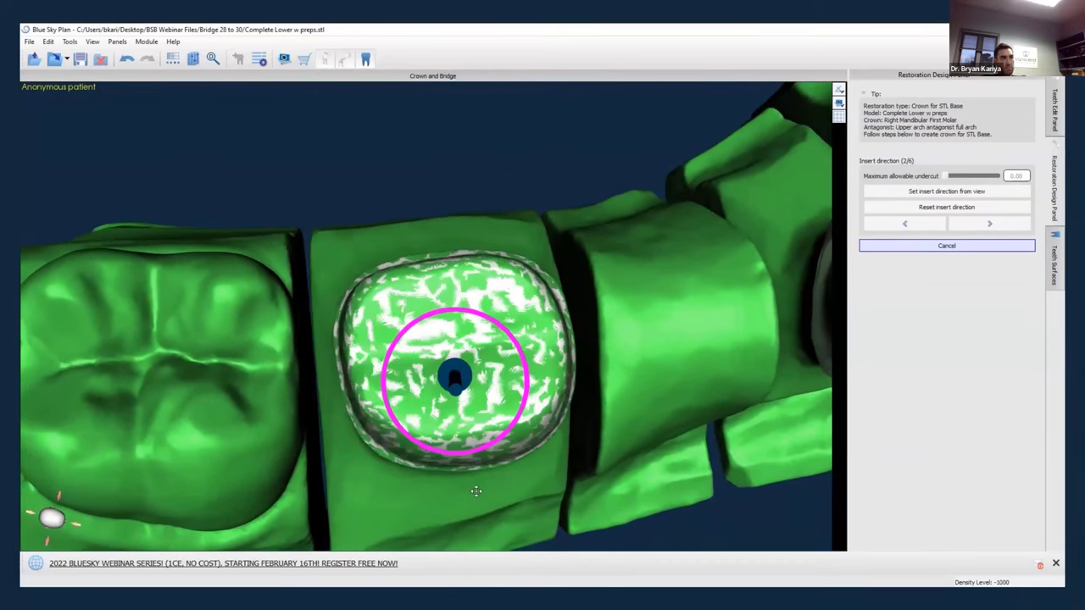
click(974, 191)
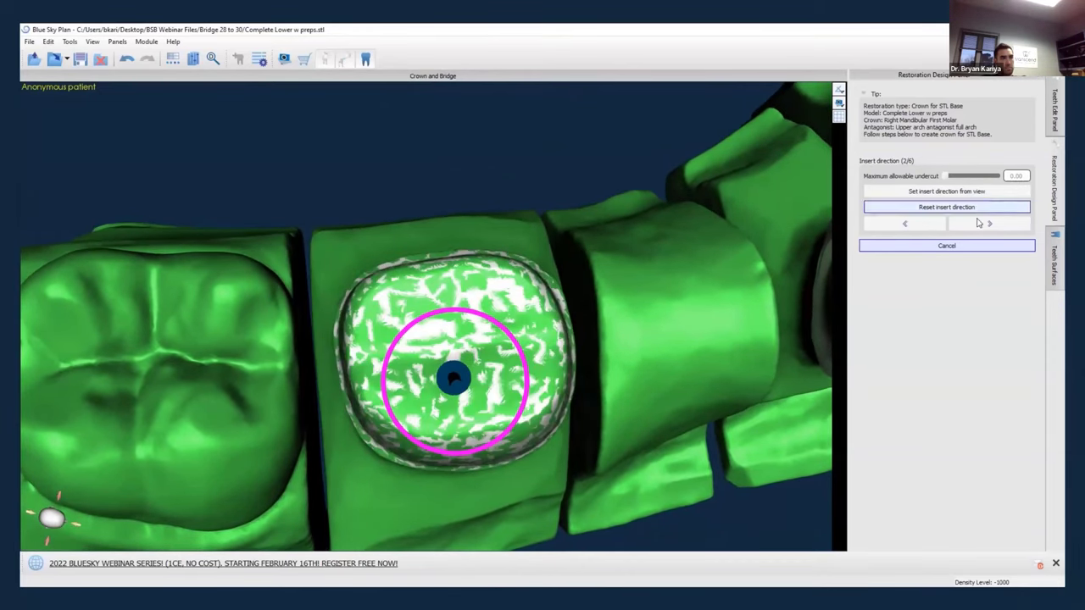
click(978, 227)
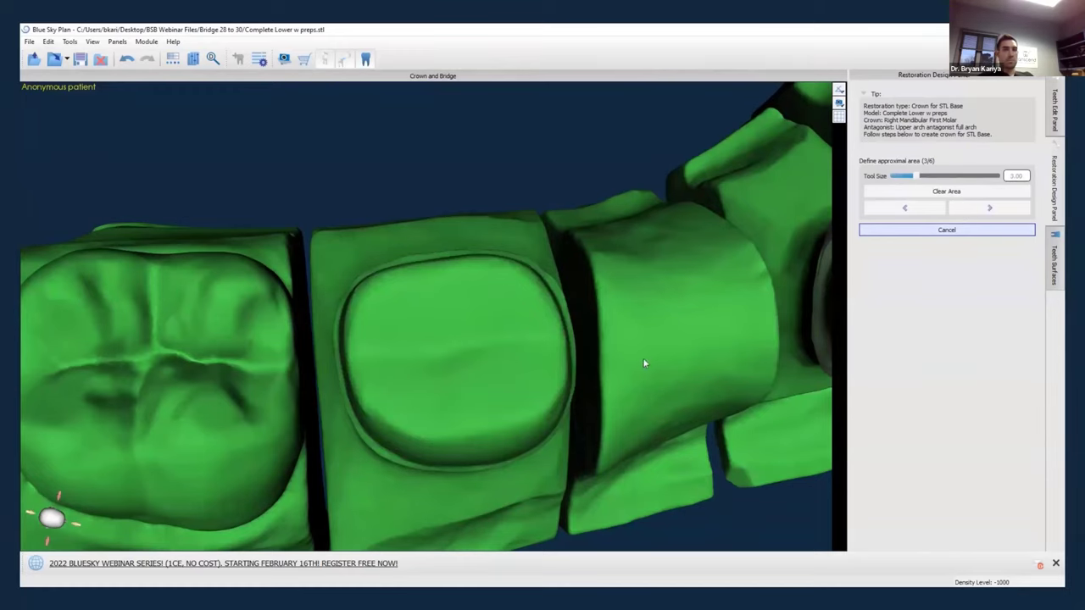
Mark the approximal area on the mesial surface of the second molar, facing the first molar preparation.
right_drag(644, 363, 411, 343)
mouse_move(136, 326)
mouse_down()
mouse_move(133, 308)
mouse_move(133, 356)
mouse_up()
click(989, 209)
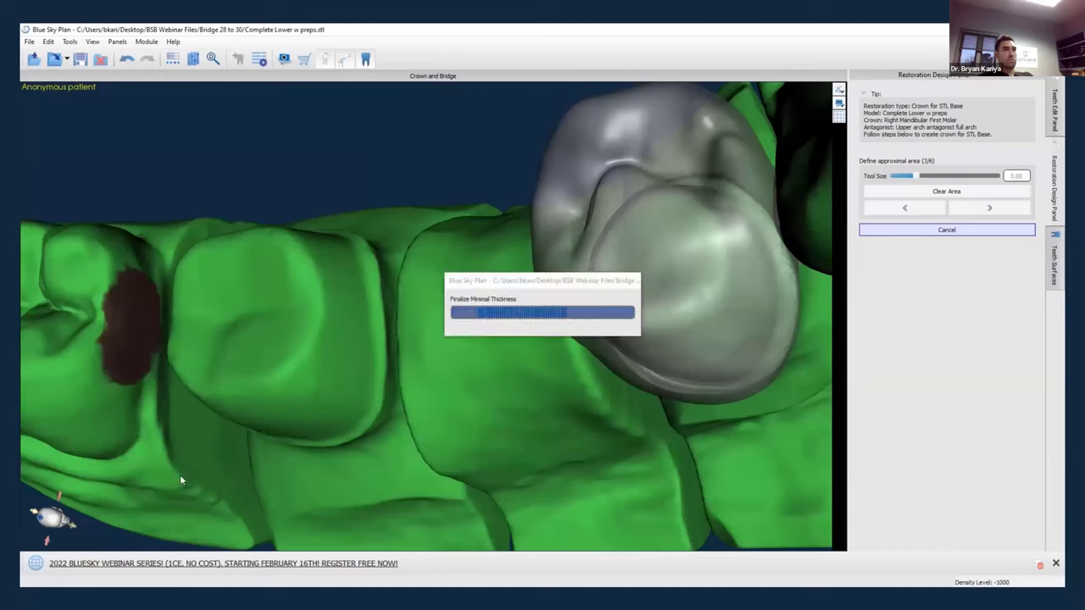
Accept the crown bottom parameters and the molar's tooth placement to proceed to cutting the intersections.
drag(405, 450, 915, 232)
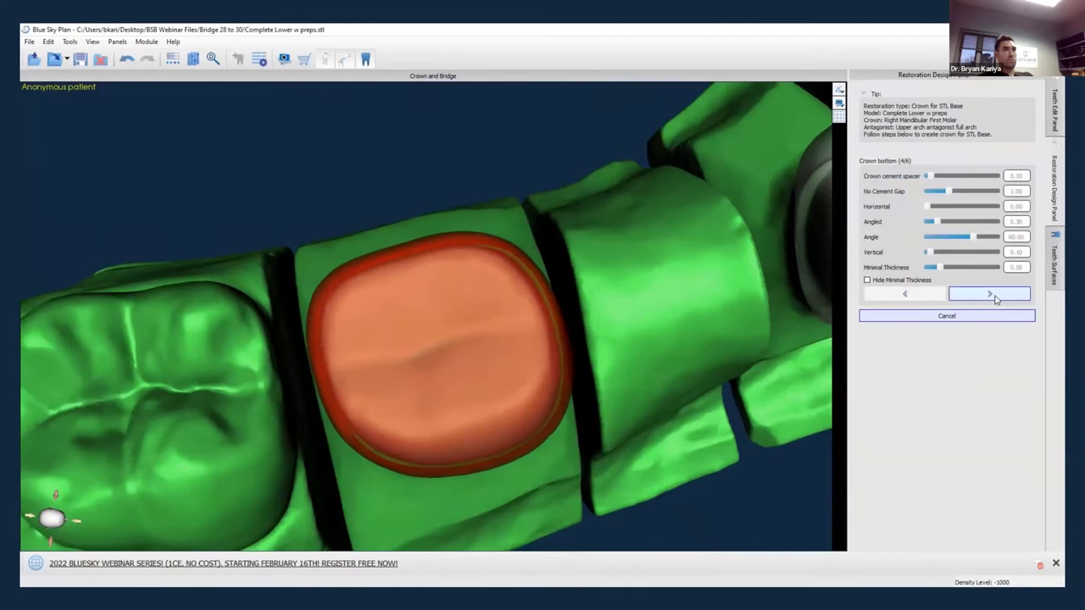
click(990, 294)
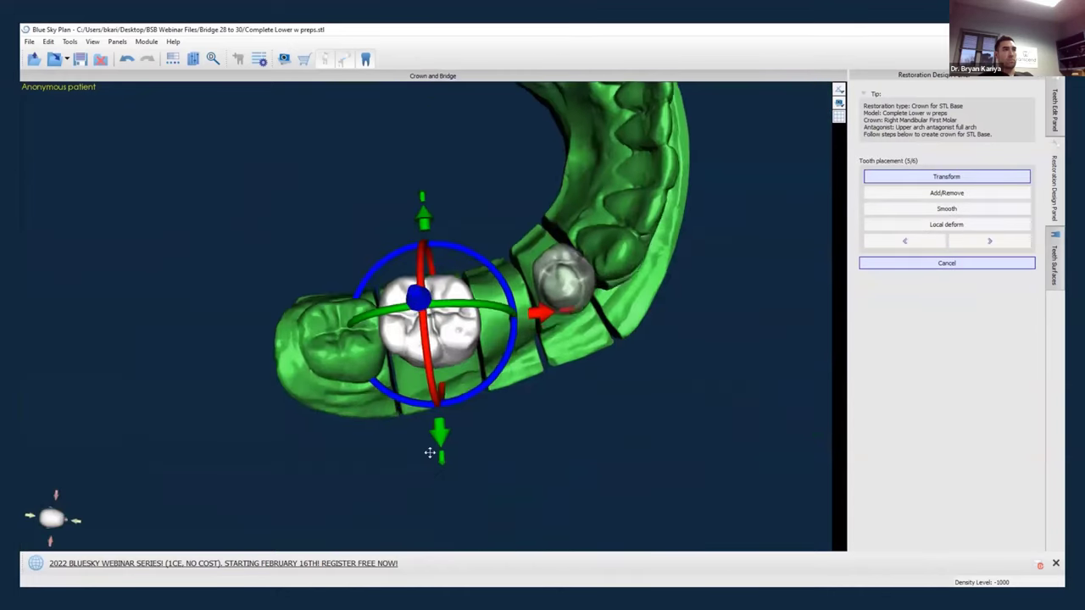
drag(429, 454, 470, 270)
drag(469, 472, 735, 337)
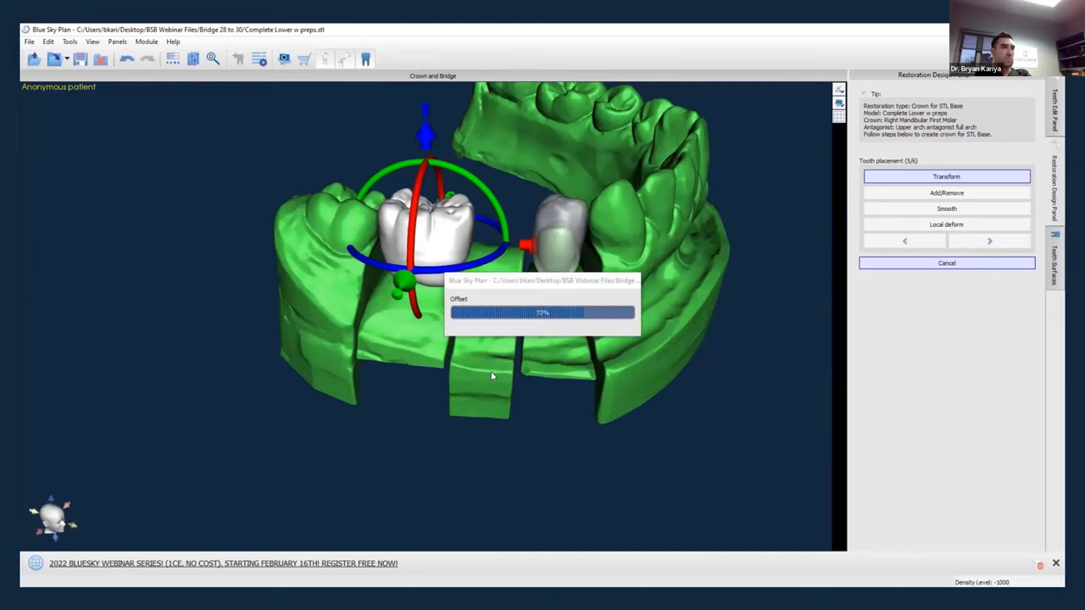
drag(482, 370, 559, 365)
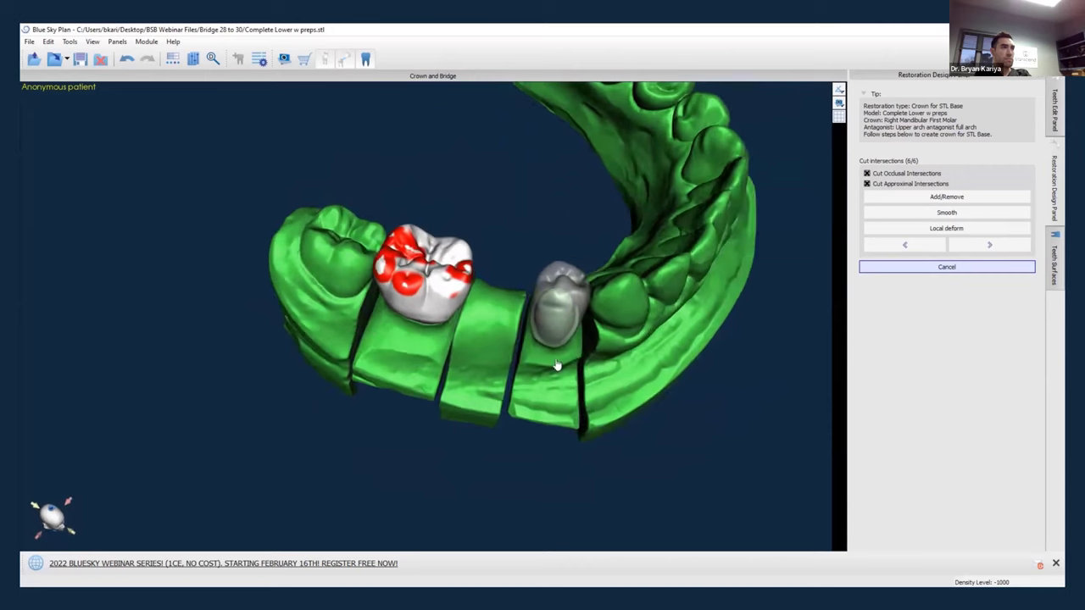
Reshape the distobuccal part of the molar crown with Local deform to reduce the red contact areas.
click(956, 230)
scroll(395, 268, up, 2)
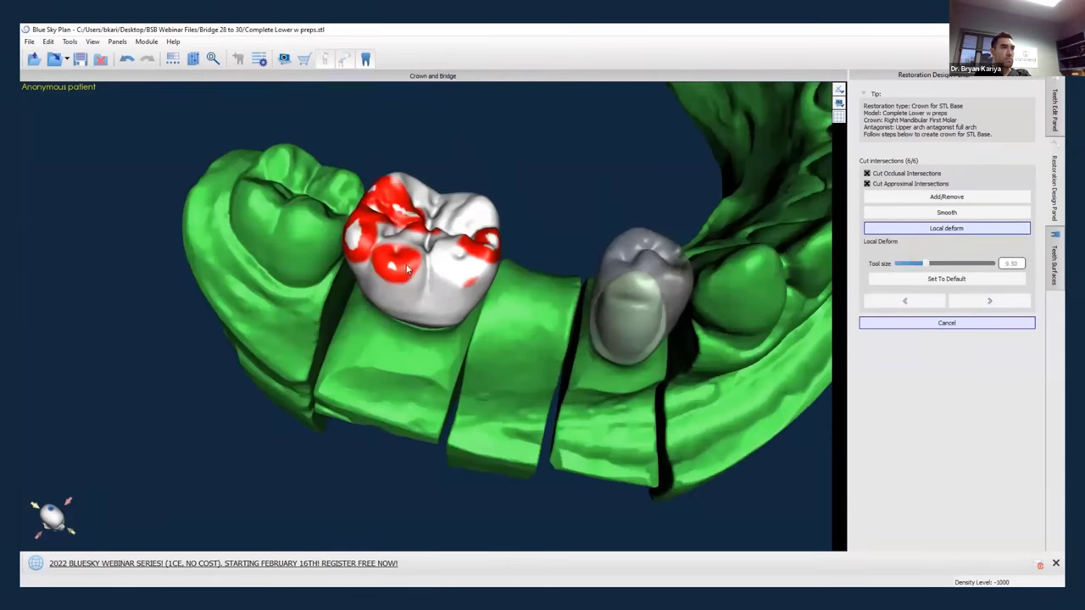
mouse_move(400, 261)
mouse_down()
mouse_move(398, 271)
mouse_move(359, 226)
mouse_move(389, 197)
mouse_move(370, 195)
mouse_move(366, 208)
mouse_up()
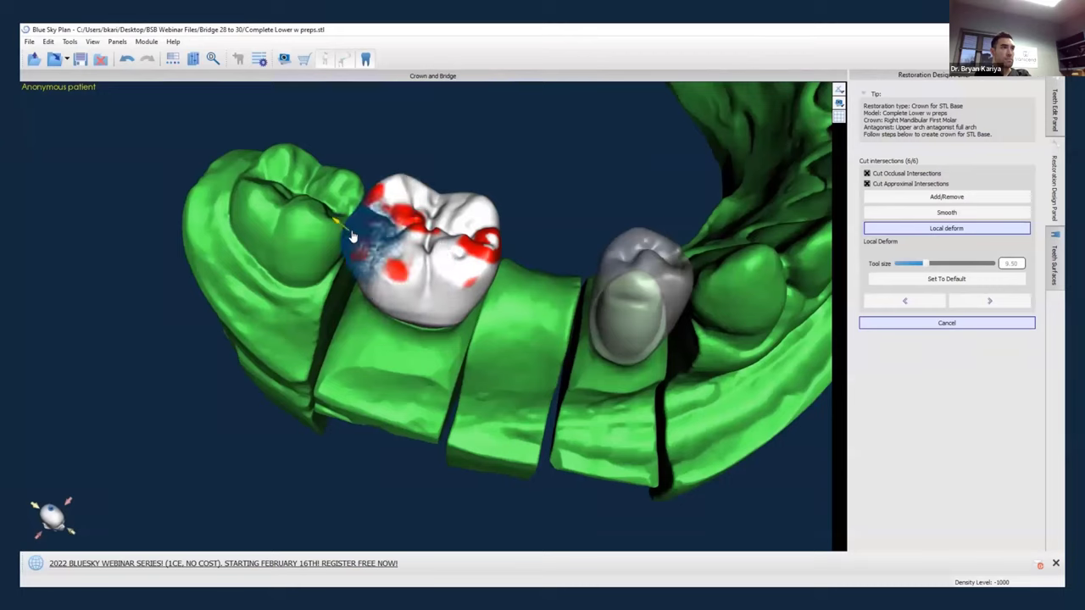
Show the upper arch and reduce the molar crown's occlusal areas that penetrate it, using Add/Remove.
click(1055, 263)
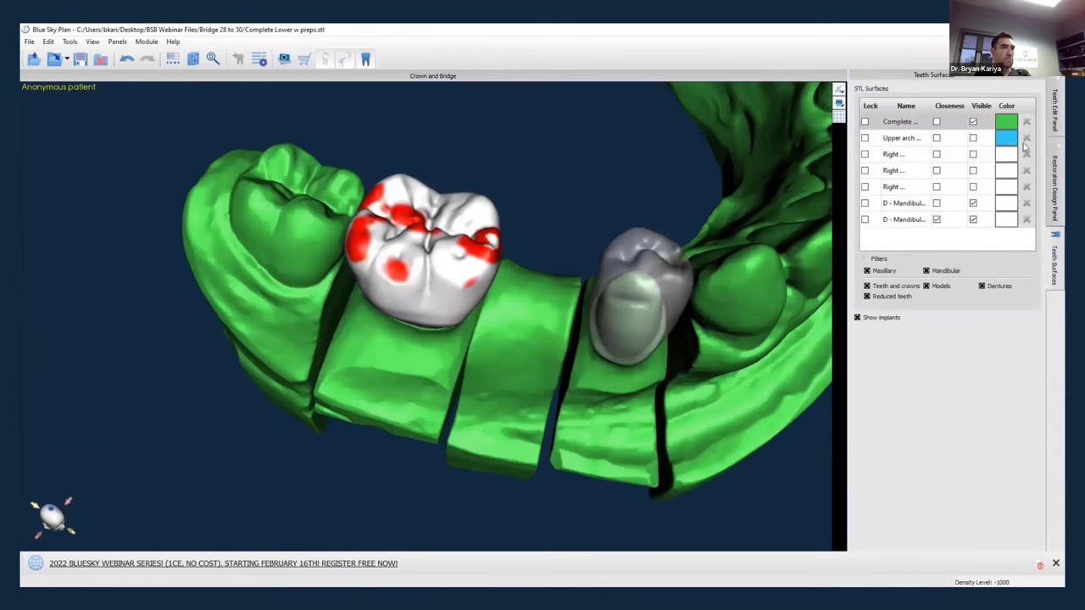
click(973, 138)
drag(606, 257, 601, 336)
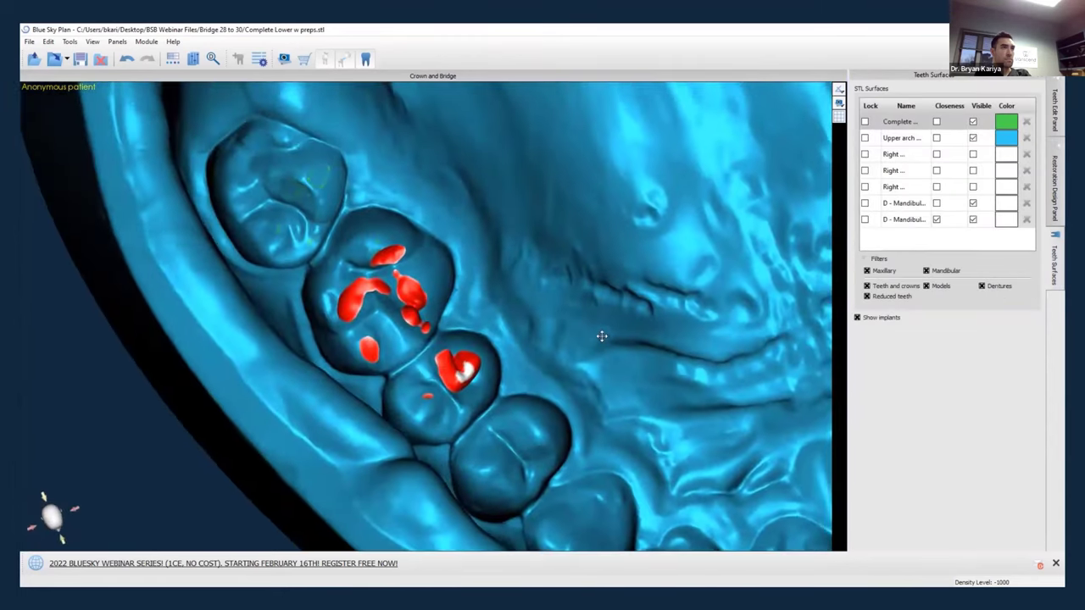
mouse_move(565, 346)
right_down()
mouse_move(619, 204)
mouse_move(520, 397)
mouse_move(500, 386)
right_up()
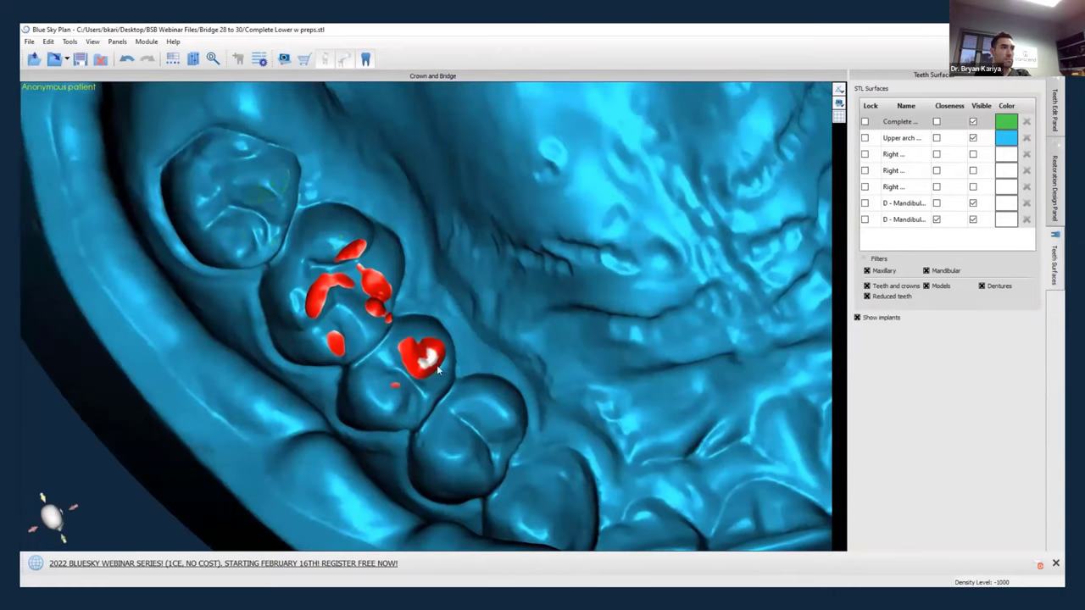
click(431, 370)
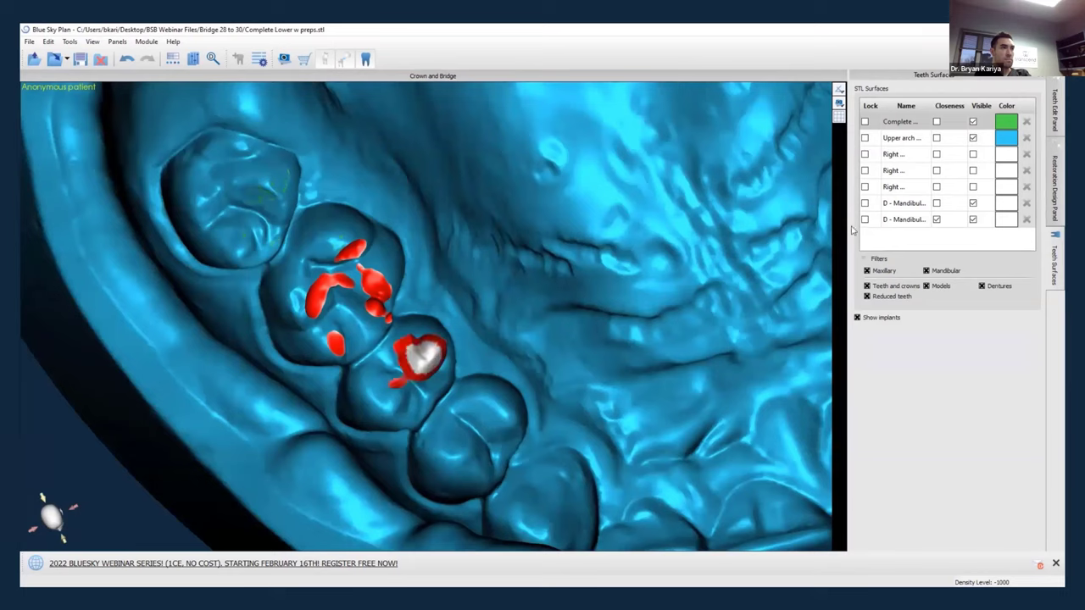
click(1055, 191)
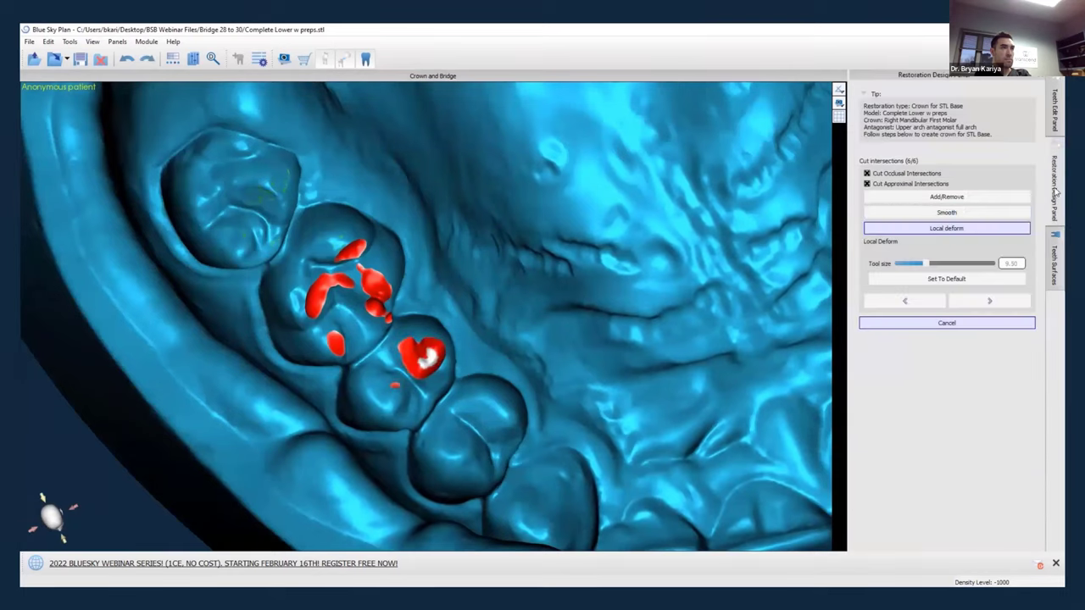
click(946, 196)
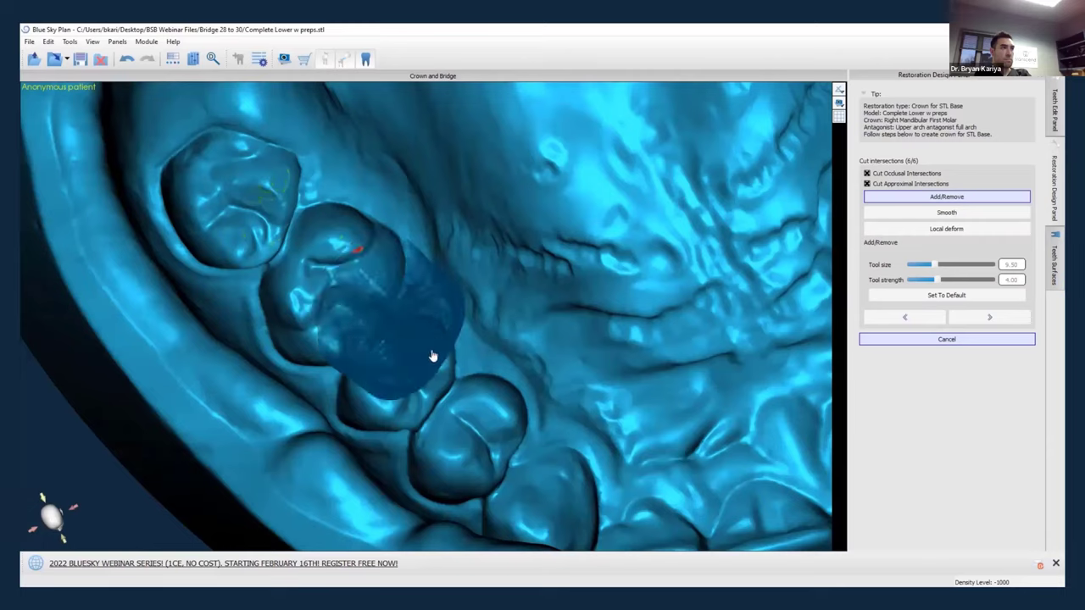
drag(553, 474, 563, 393)
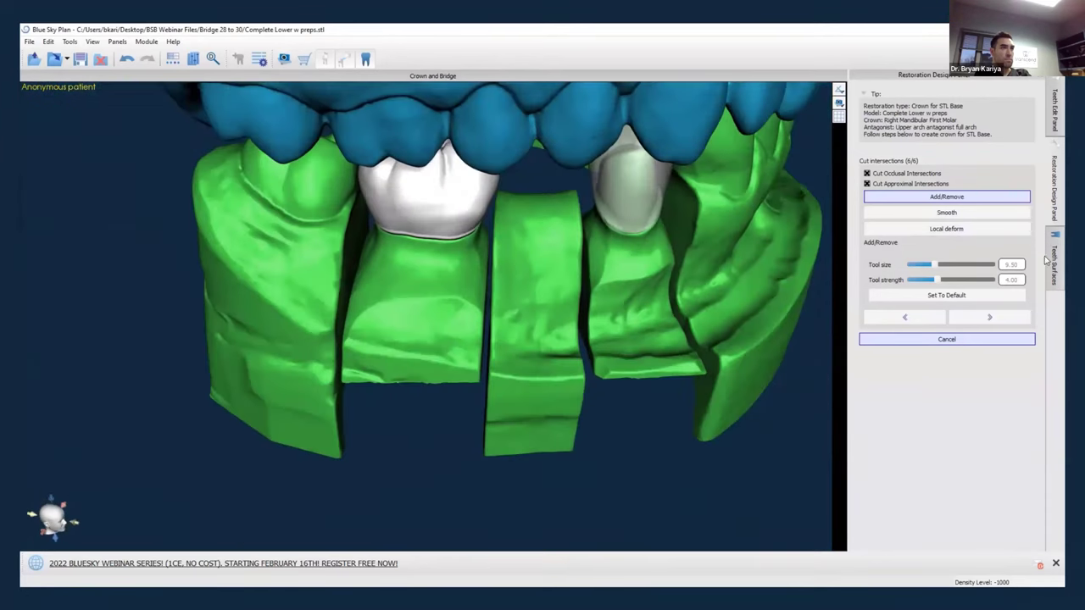
Hide the upper arch and smooth the occlusal surface of the molar crown.
click(1049, 259)
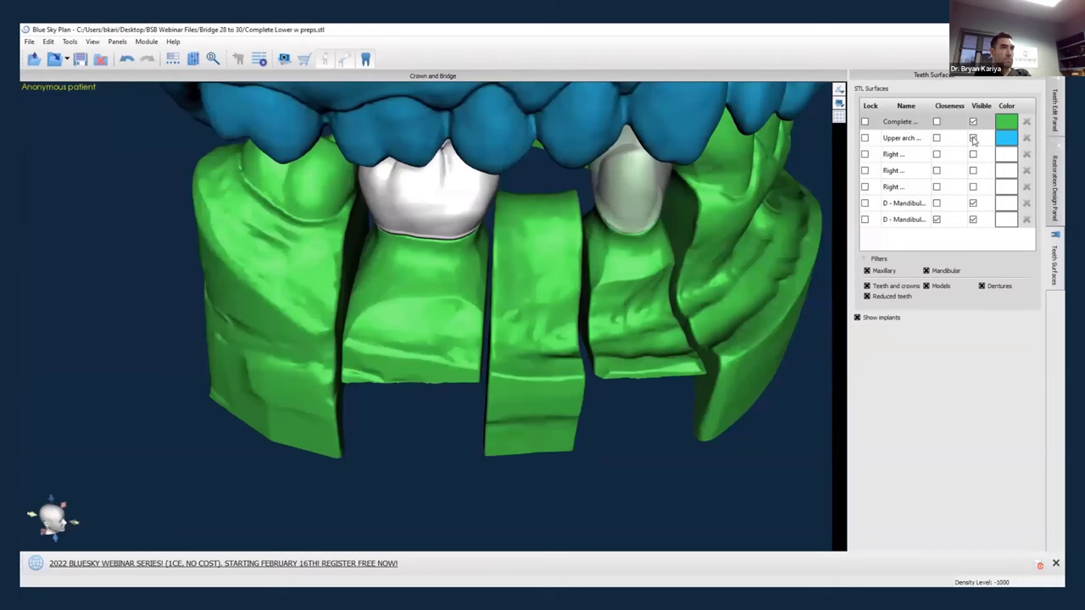
click(973, 137)
right_drag(564, 291, 542, 407)
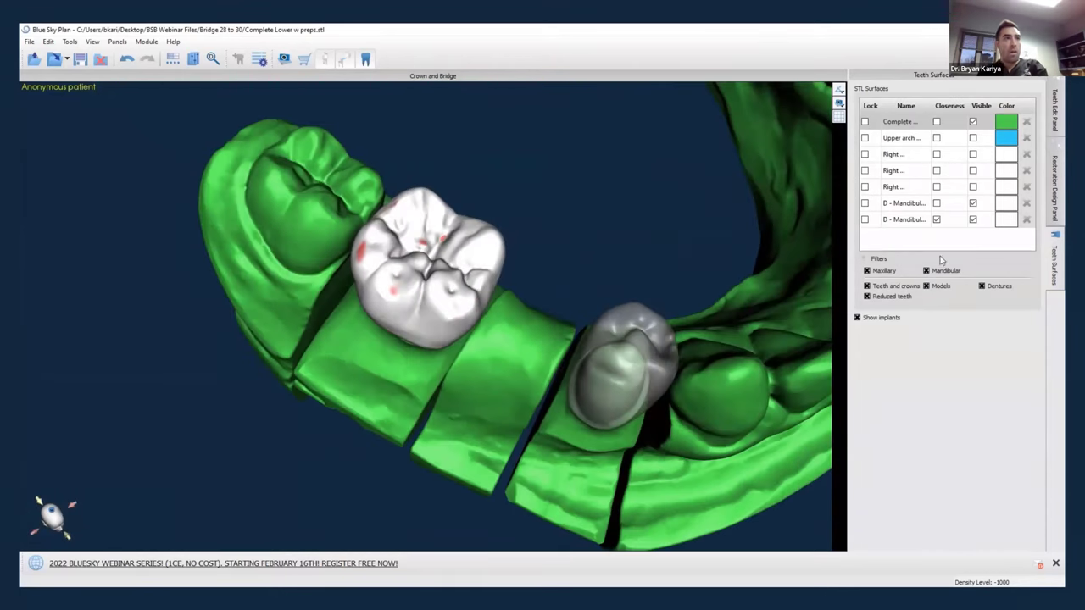
click(1055, 187)
click(946, 213)
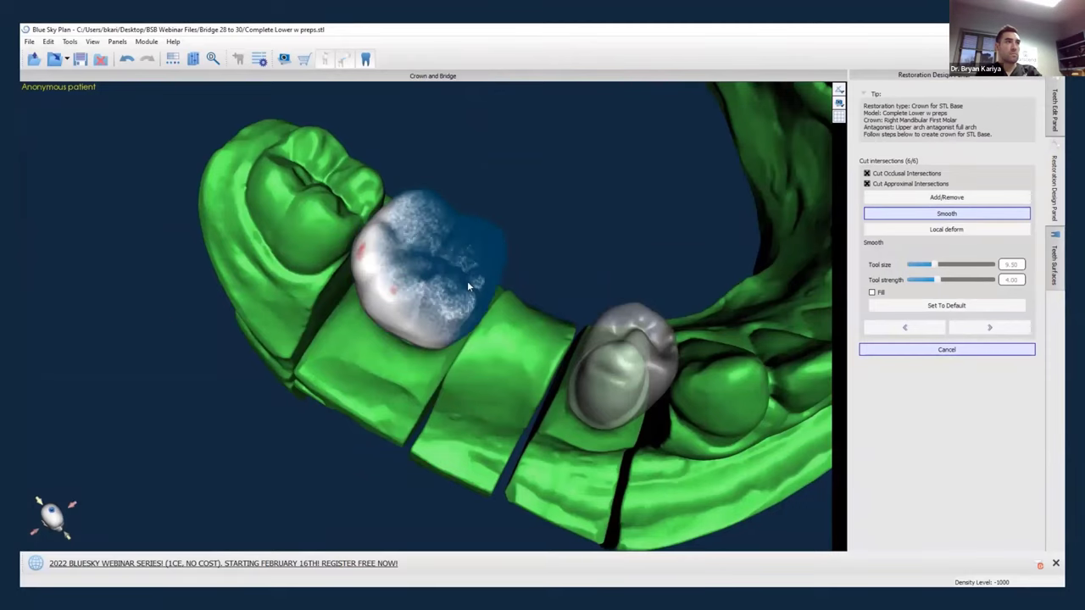
drag(461, 385, 506, 298)
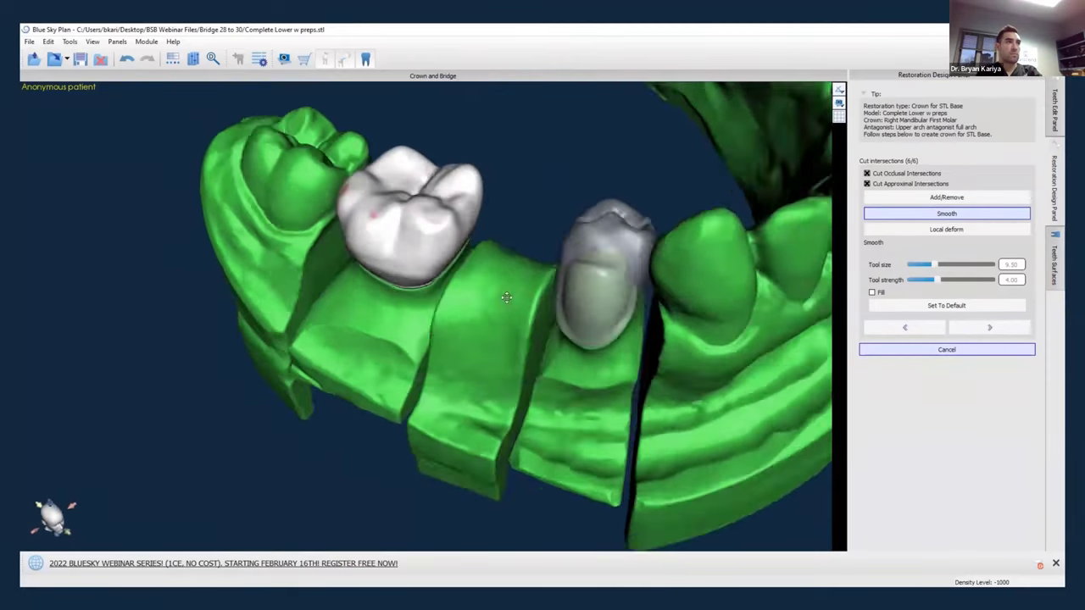
Reshape the mesial side of the molar crown facing the pontic space with Local deform.
right_drag(506, 297, 479, 114)
click(883, 229)
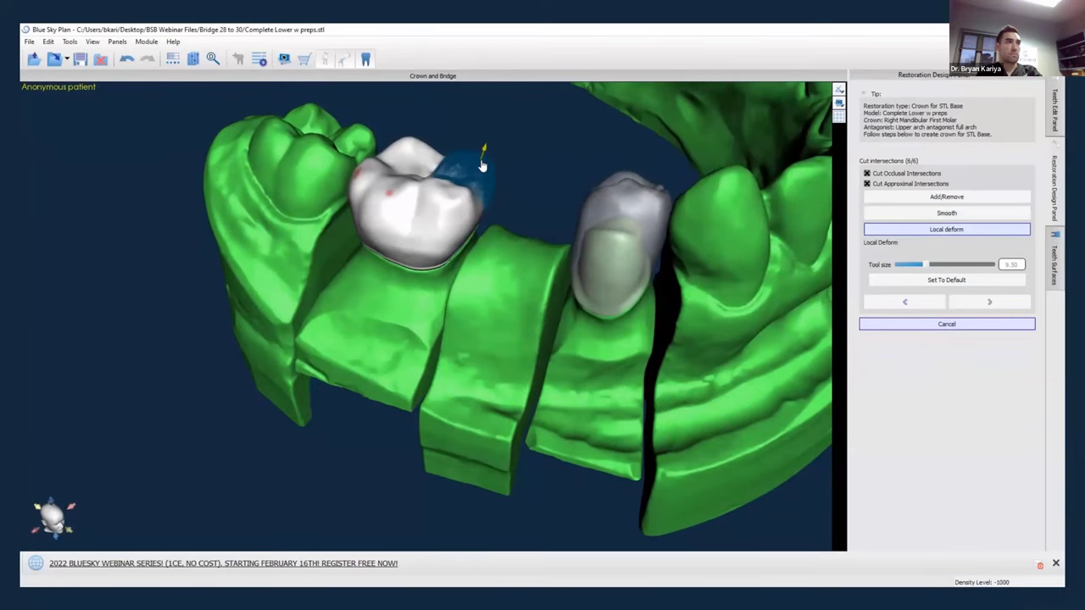
mouse_move(483, 161)
right_down()
mouse_move(431, 271)
mouse_move(415, 361)
mouse_move(416, 155)
mouse_move(430, 342)
mouse_move(412, 242)
mouse_move(693, 149)
mouse_move(480, 404)
mouse_move(516, 431)
mouse_move(450, 351)
mouse_move(477, 218)
right_up()
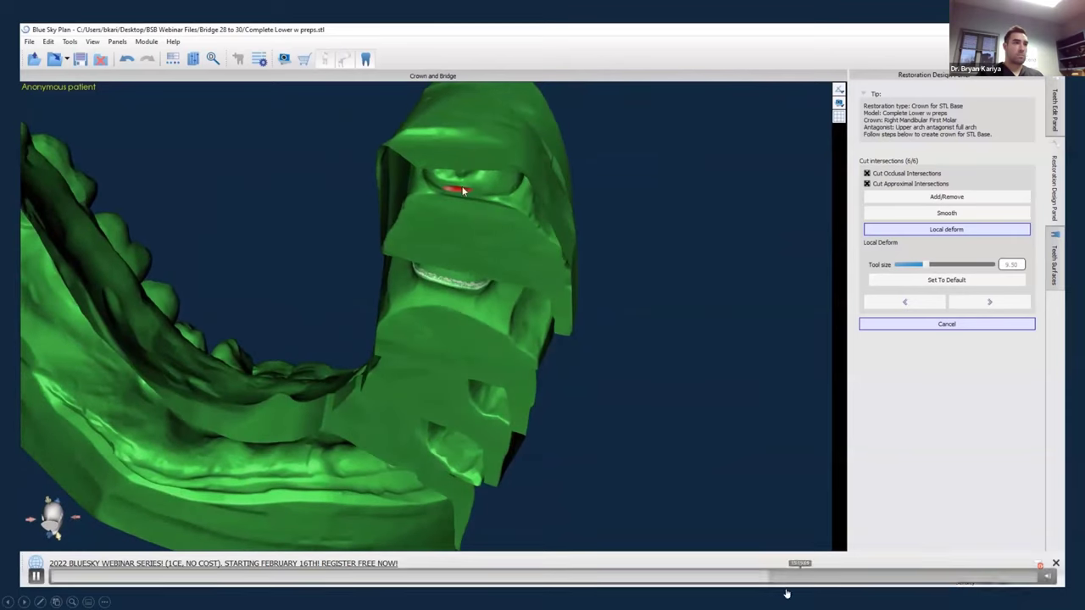
Smooth the remaining red contact spot of the molar crown and finish its design.
mouse_move(819, 581)
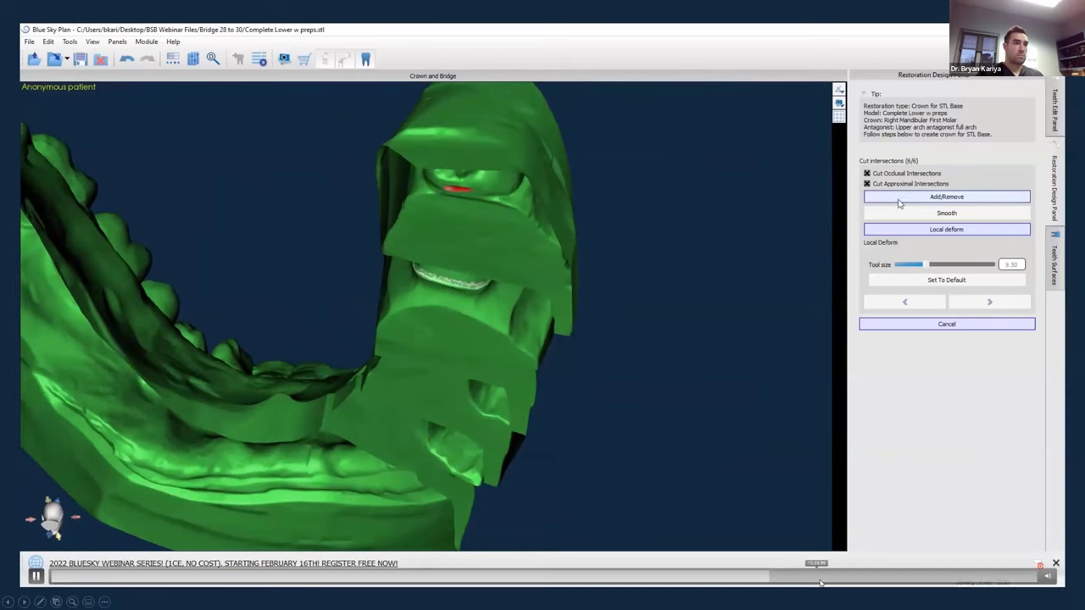
click(964, 213)
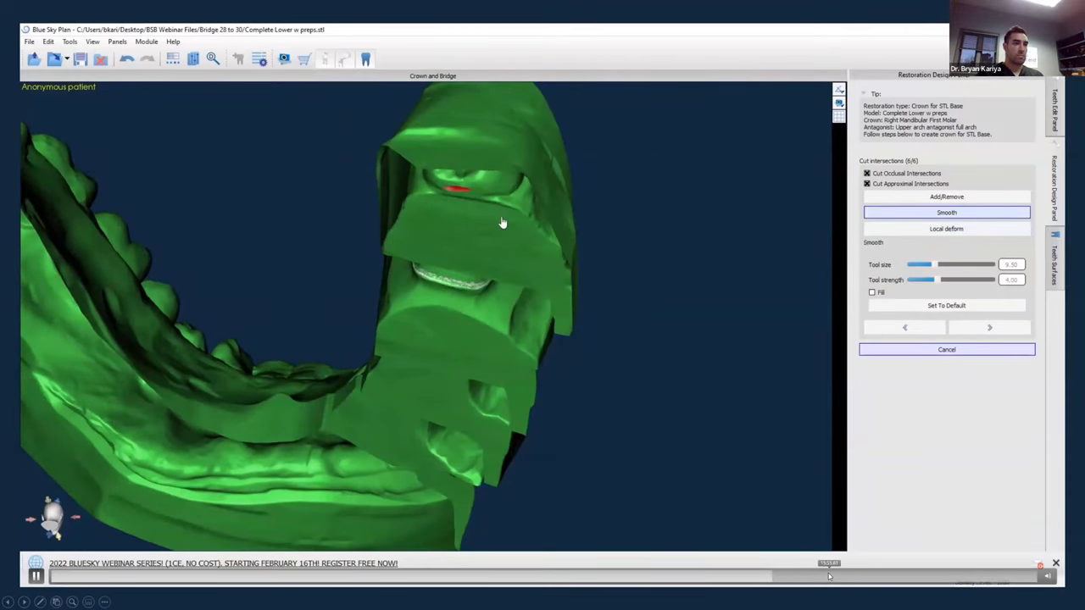
click(829, 576)
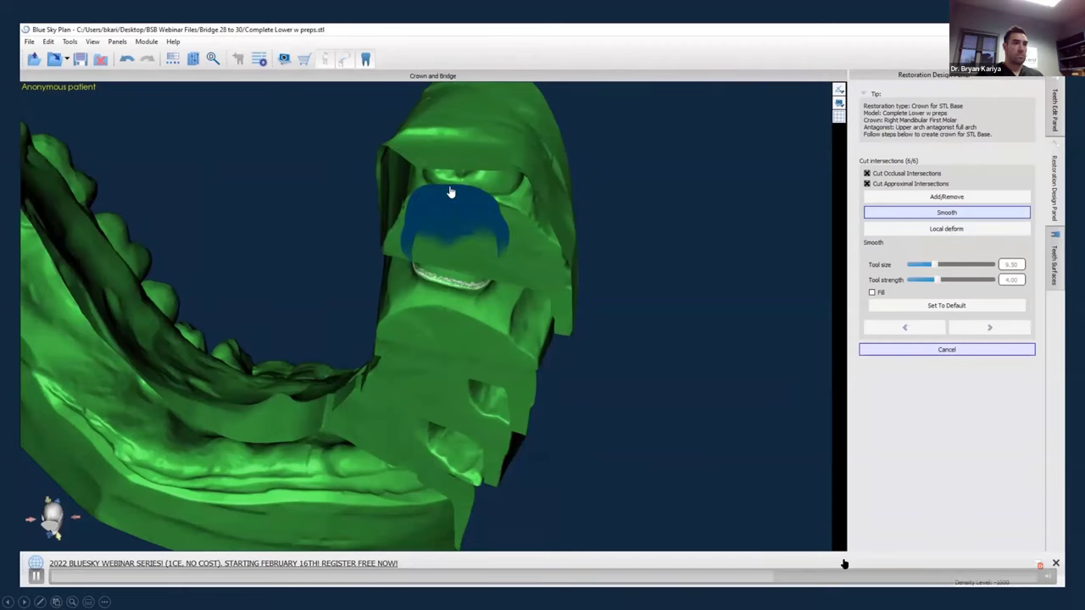
click(778, 576)
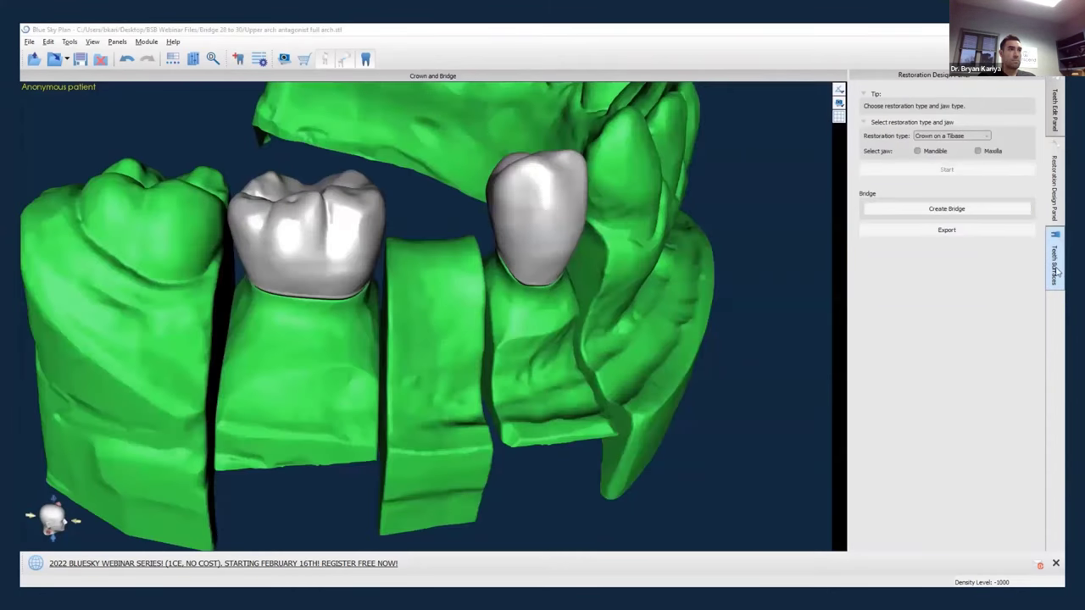
Show the second premolar pontic between the two crowns and switch to the model editing module.
click(1055, 268)
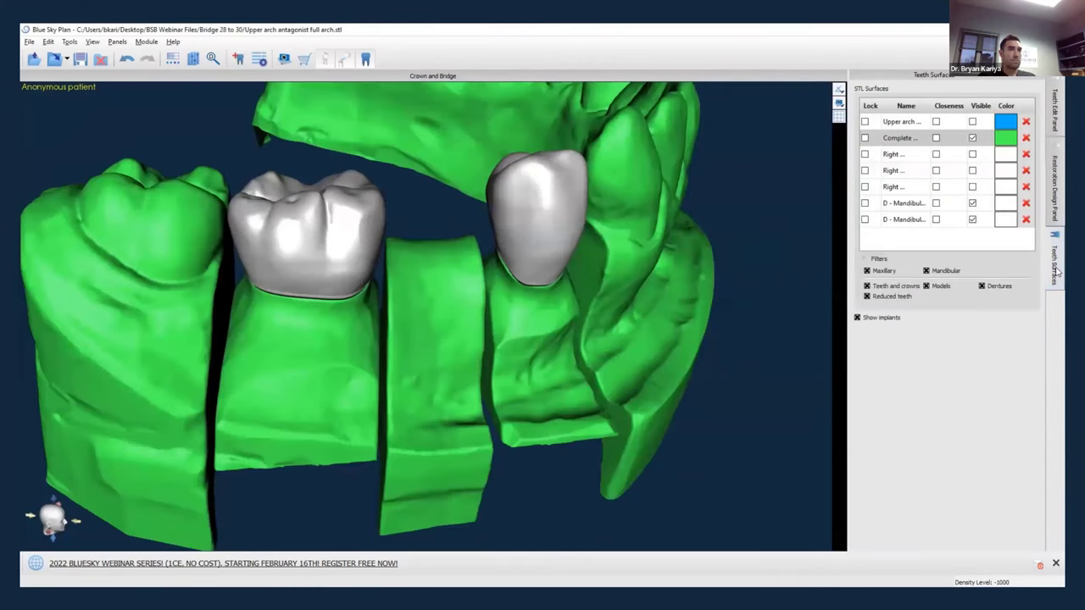
click(972, 172)
drag(394, 405, 401, 369)
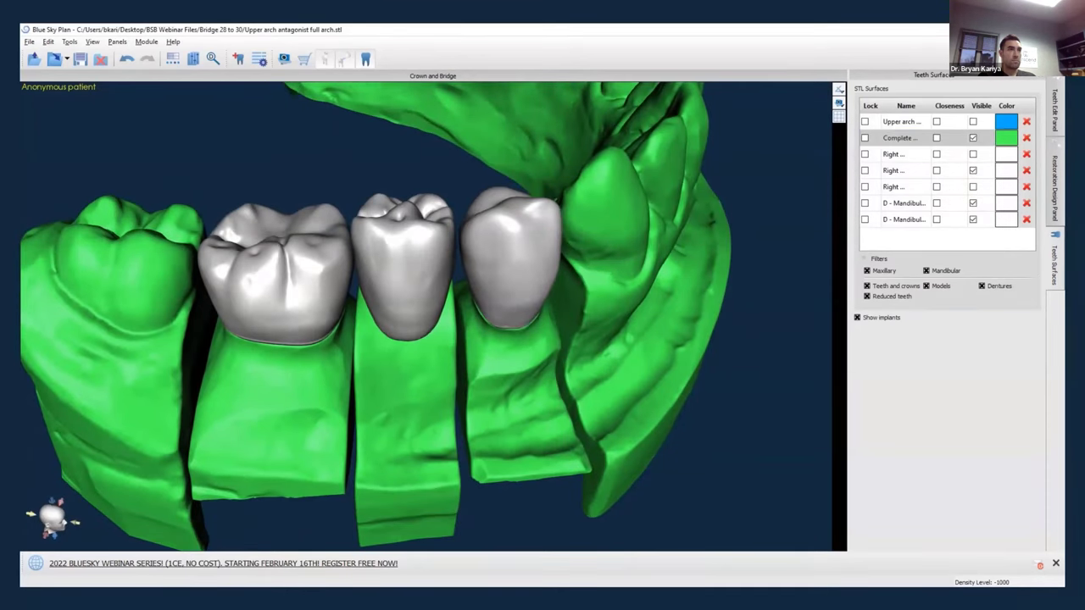
click(1015, 59)
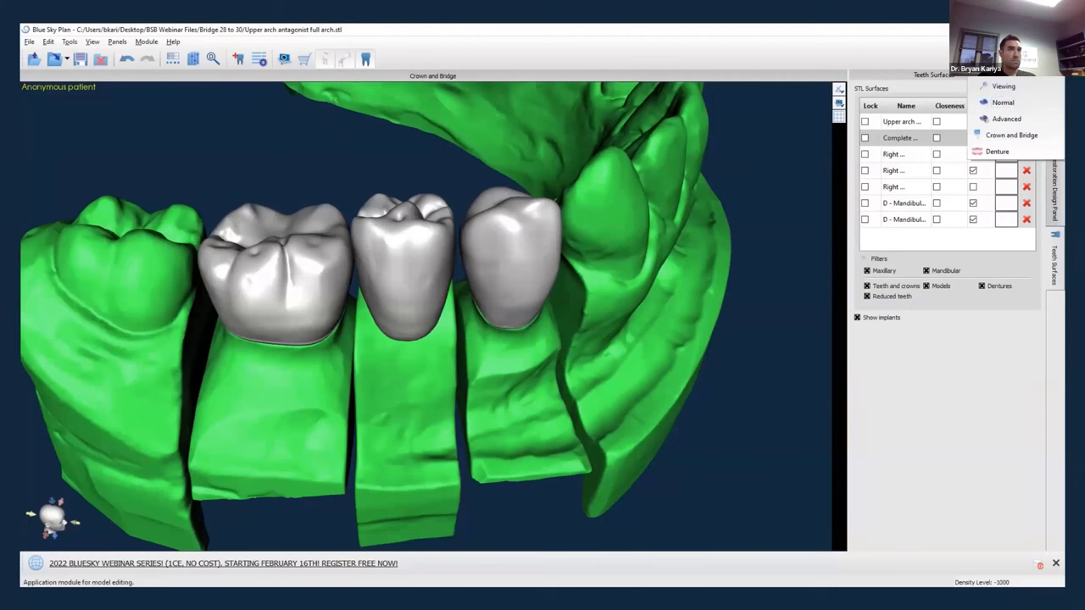
click(1003, 70)
Nudge the second premolar pontic slightly toward the ridge and continue to Bridge Design.
click(419, 279)
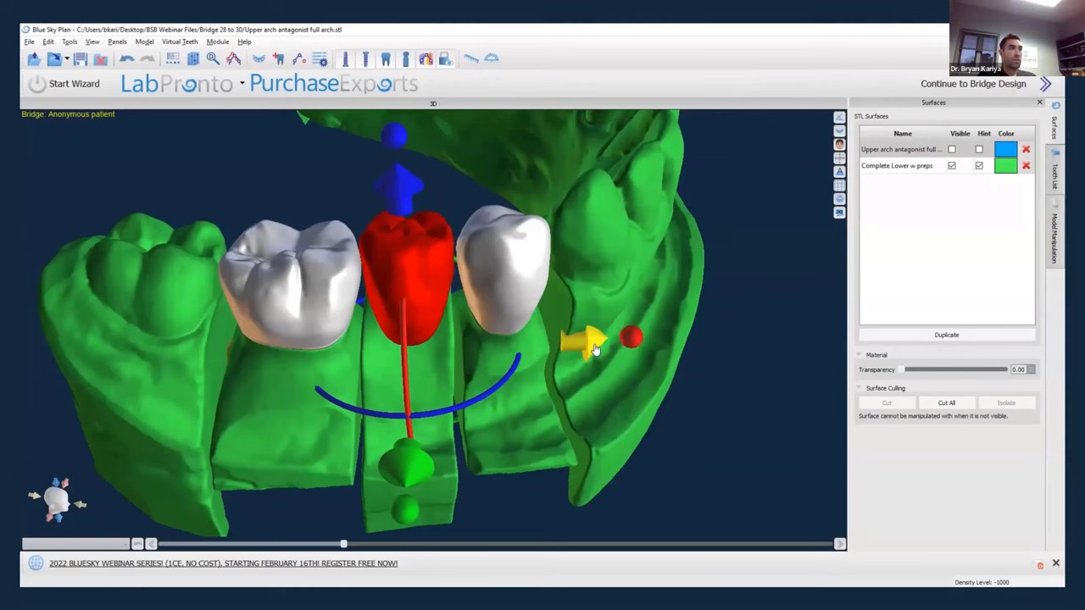
drag(353, 515, 343, 474)
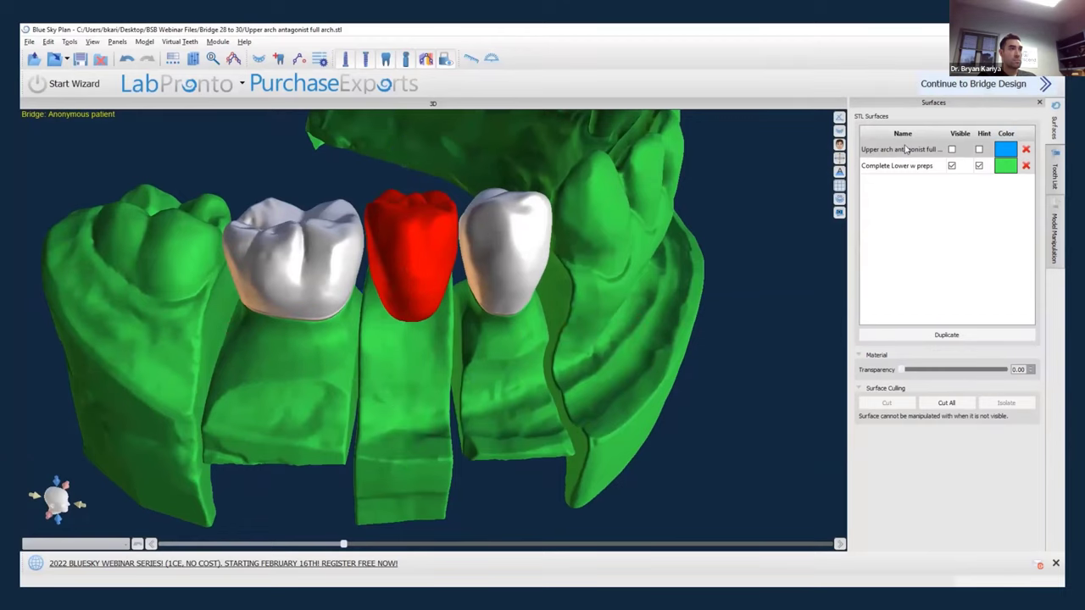
click(421, 275)
click(404, 289)
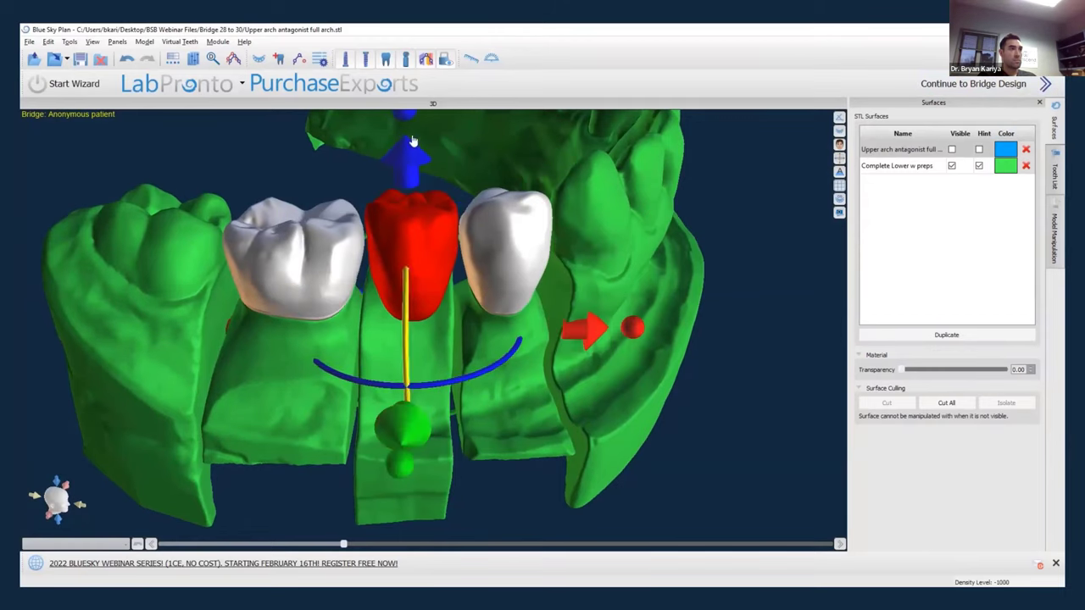
drag(408, 155, 409, 158)
mouse_move(455, 442)
mouse_down()
mouse_move(445, 423)
mouse_move(454, 423)
mouse_up()
click(1045, 84)
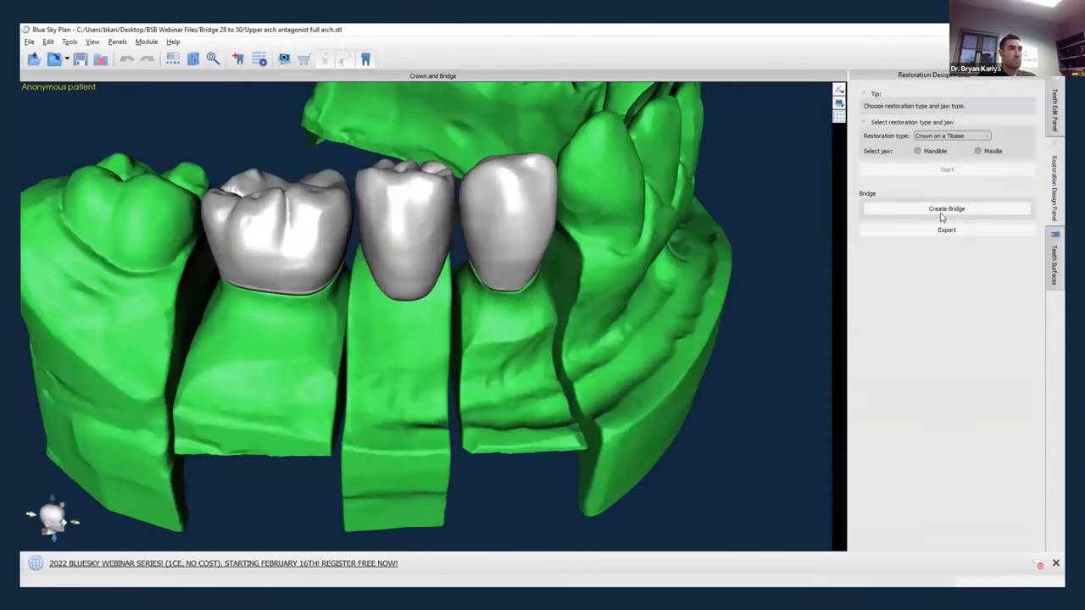
Create the bridge connections and extend the molar-side outline of the molar-to-pontic connector toward the gum.
click(945, 208)
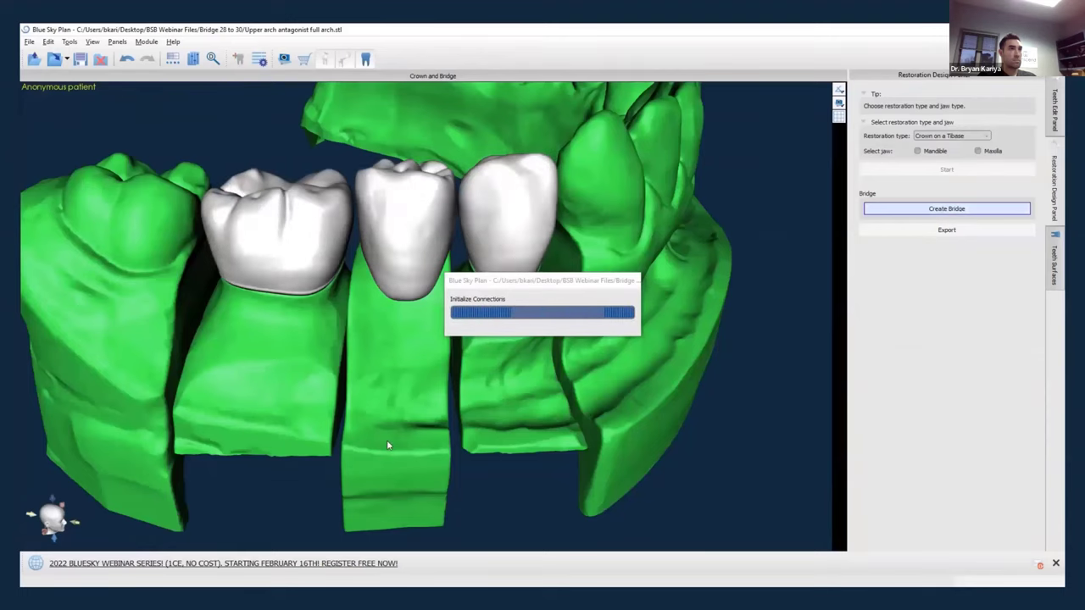
drag(393, 388, 464, 383)
scroll(463, 165, up, 3)
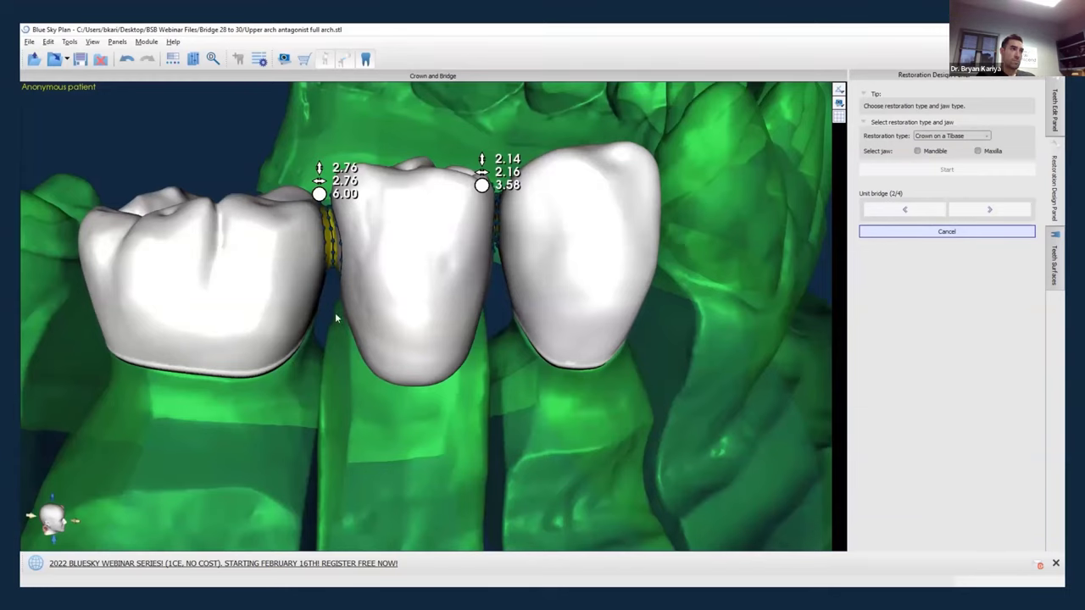
scroll(333, 316, up, 5)
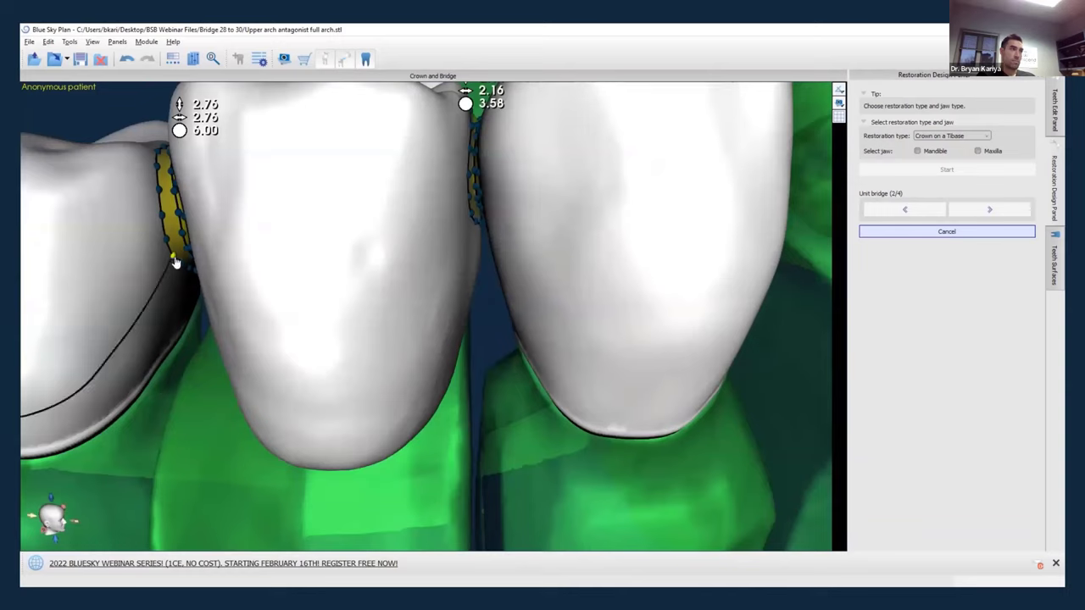
drag(174, 258, 170, 270)
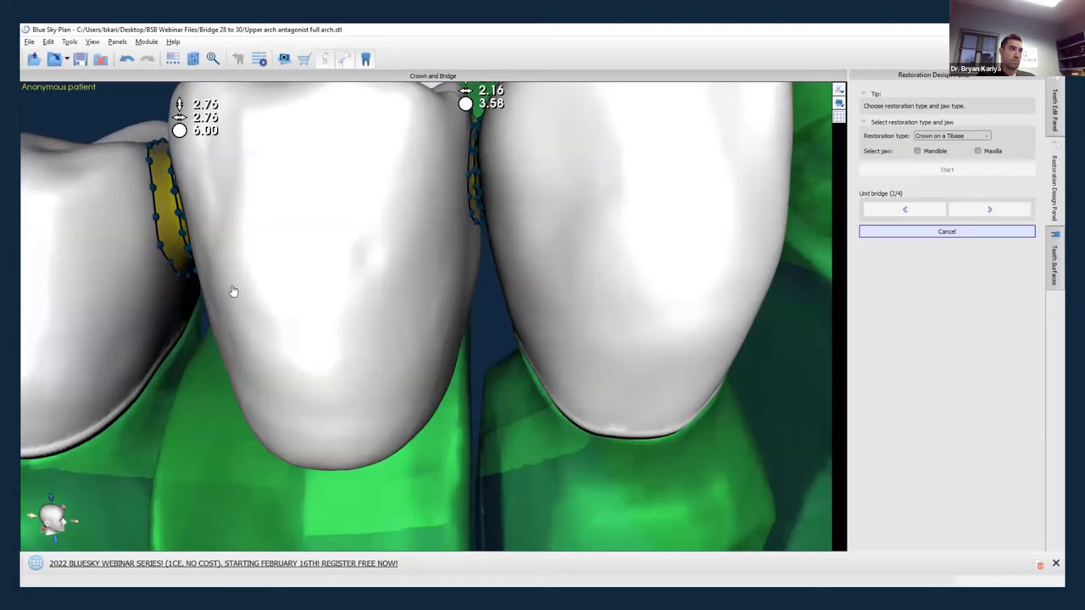
middle_drag(240, 279, 334, 287)
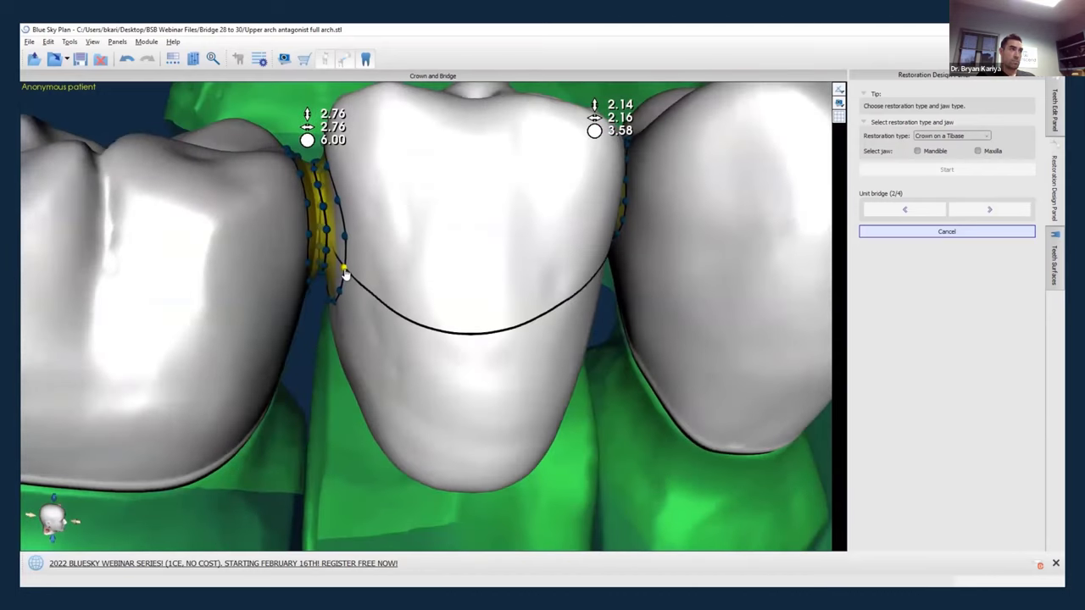
middle_drag(430, 268, 402, 264)
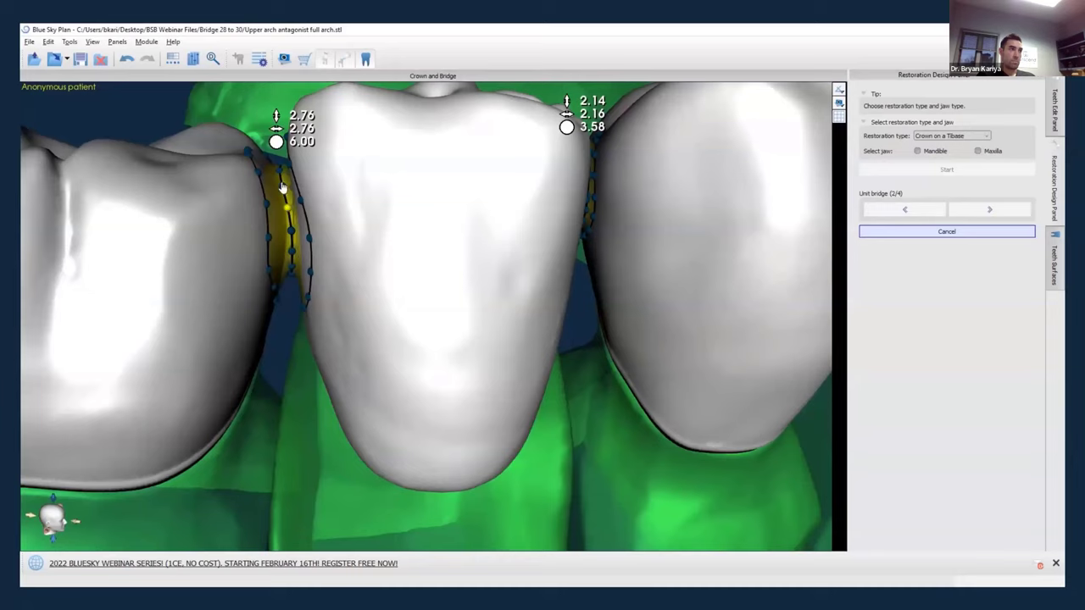
Enlarge the middle section of the molar-to-pontic connector to about 3.46 by 3.46.
middle_drag(331, 289, 361, 287)
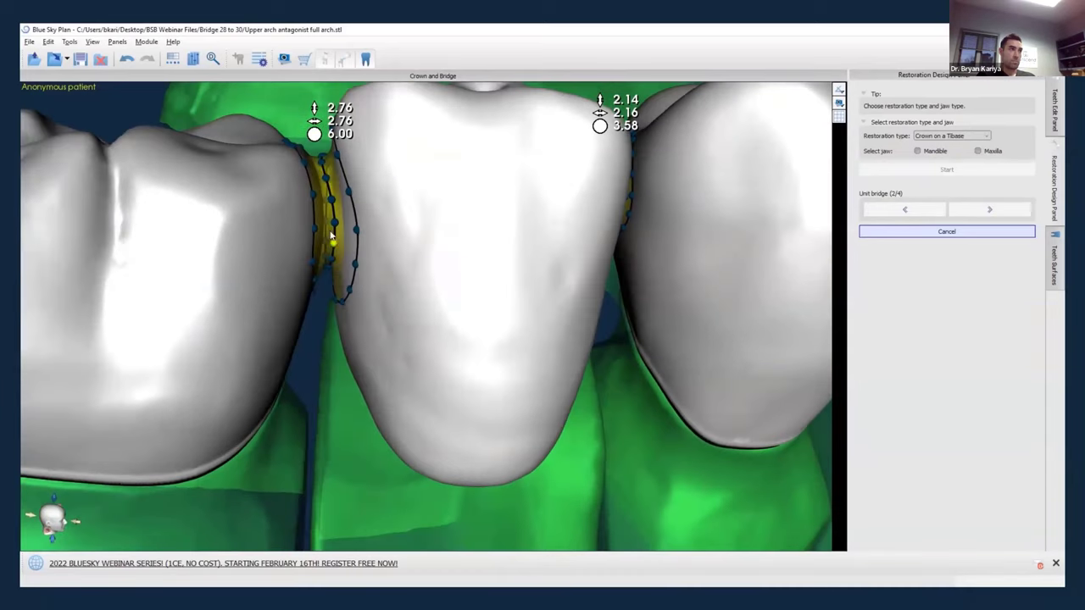
drag(334, 224, 334, 227)
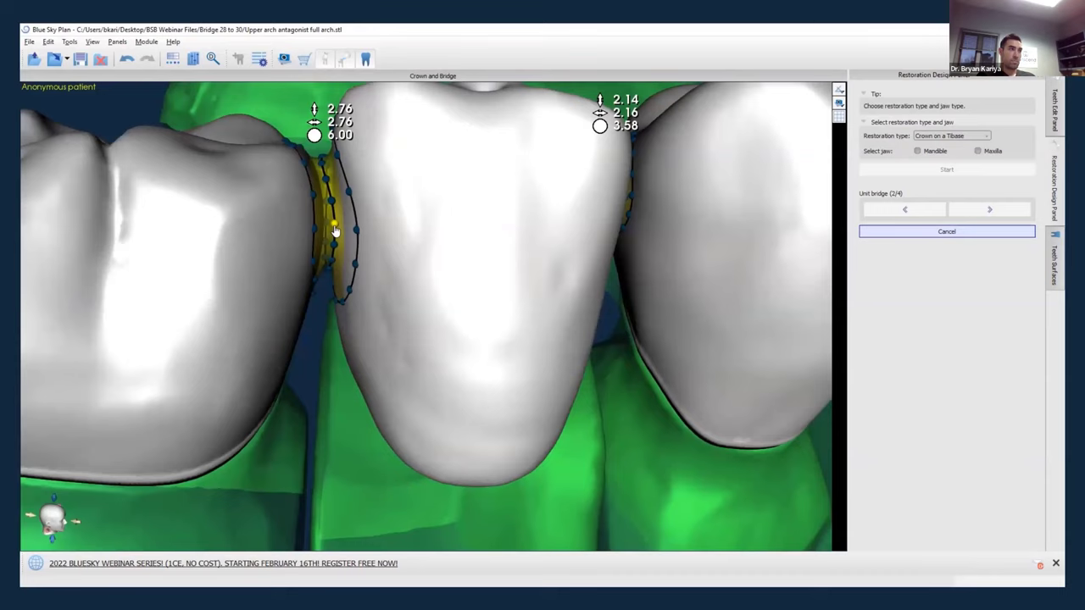
middle_drag(363, 244, 391, 253)
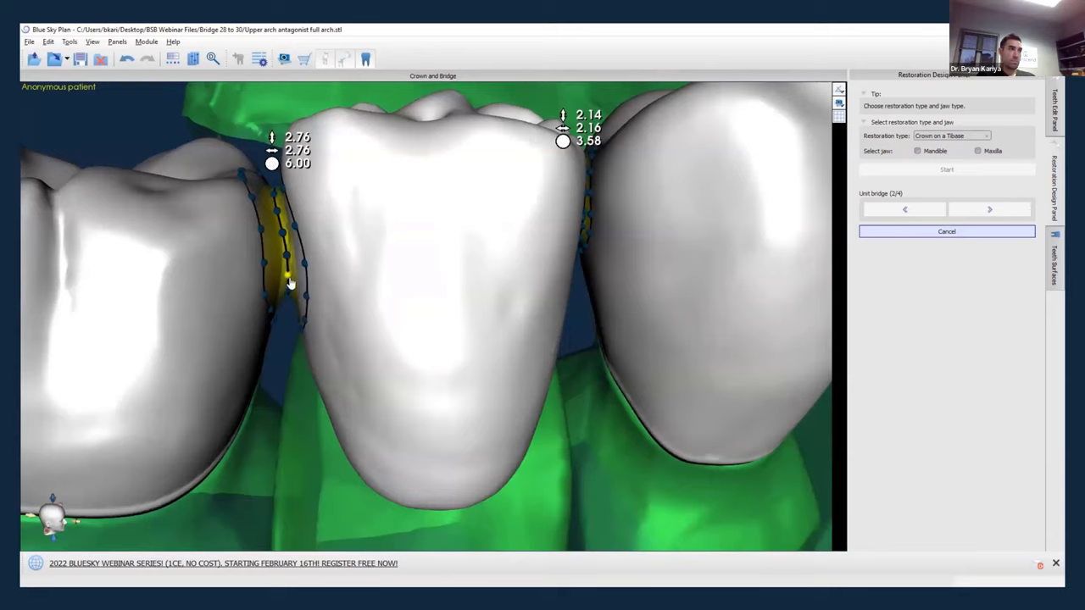
drag(289, 281, 289, 303)
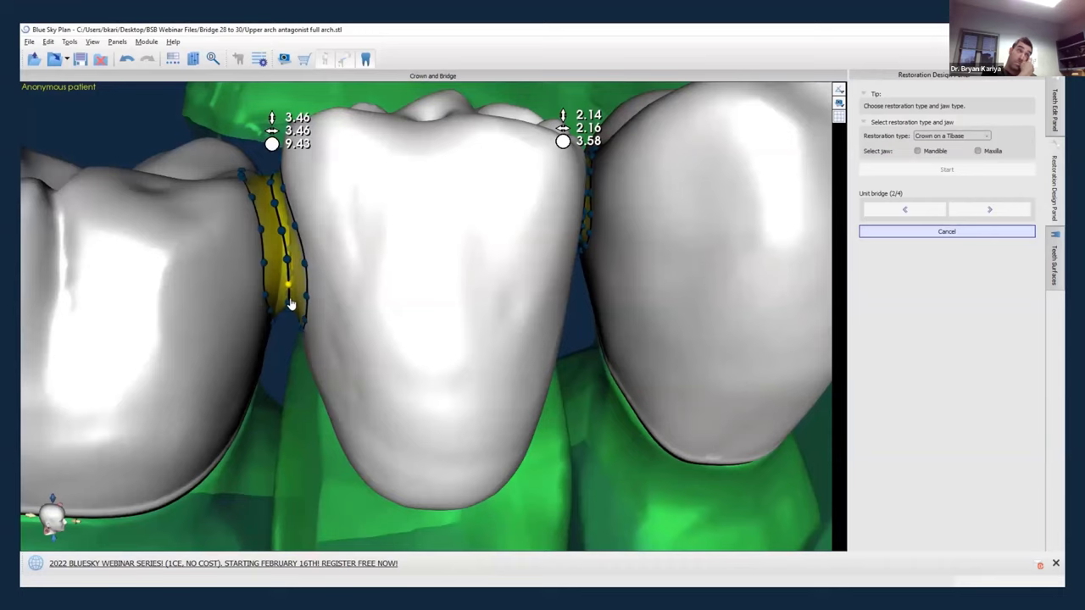
Extend the gingival edge of the molar-to-pontic connector further, enlarging its cross-section to about 3.98 by 3.98.
middle_drag(314, 361, 342, 299)
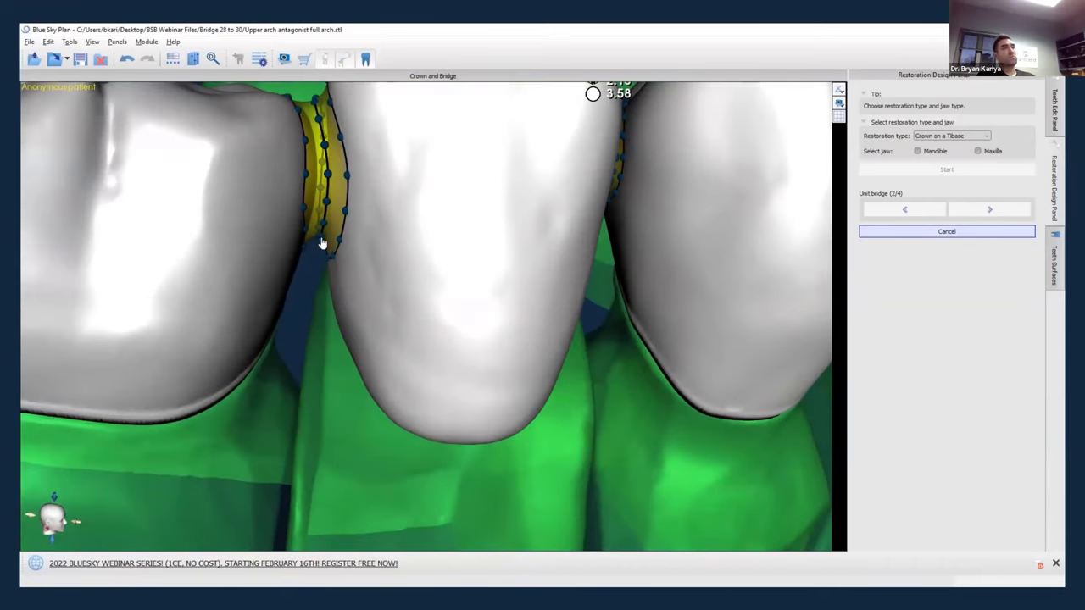
drag(321, 241, 322, 245)
right_drag(351, 283, 210, 252)
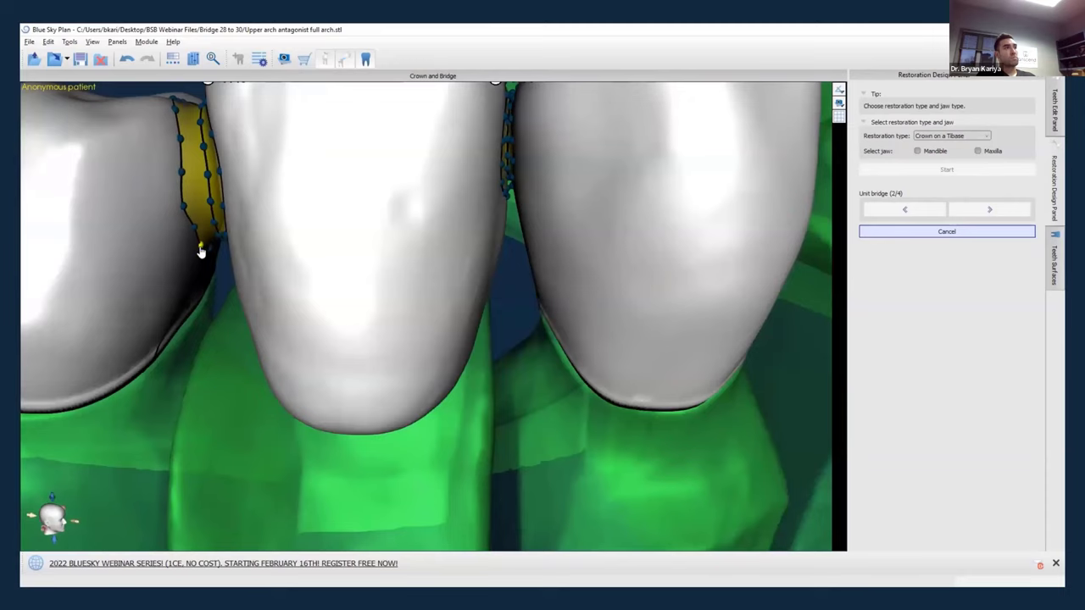
right_drag(201, 245, 290, 195)
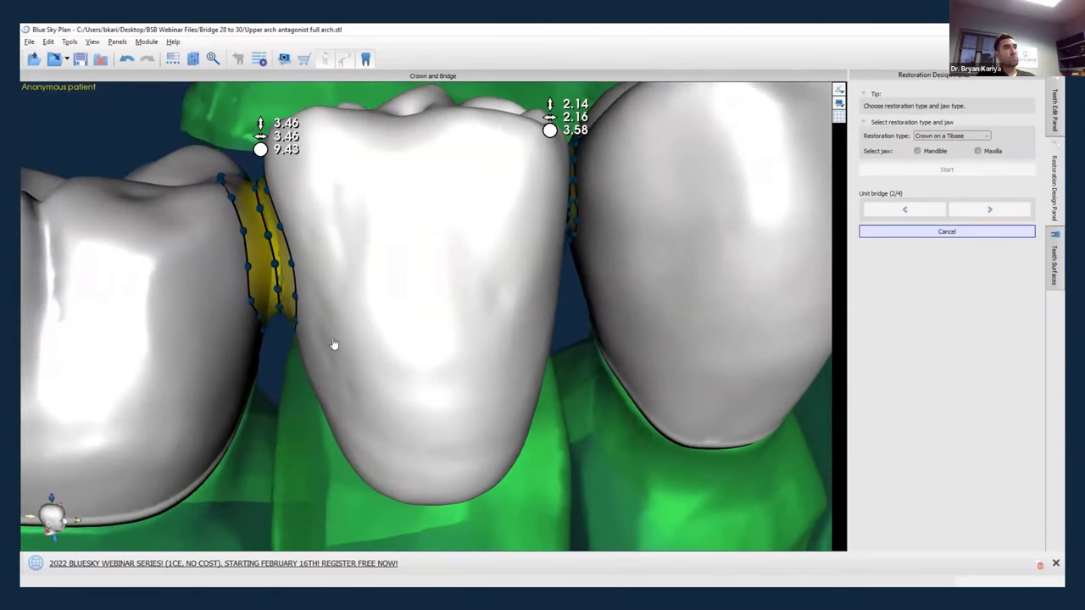
right_drag(334, 345, 260, 301)
drag(257, 283, 256, 287)
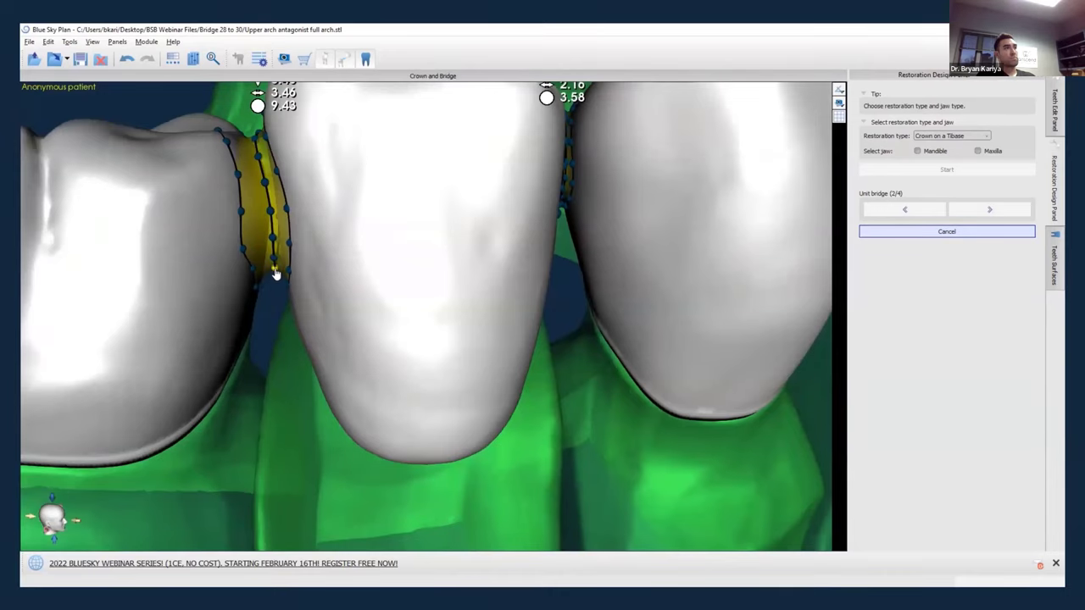
drag(275, 273, 275, 282)
right_drag(316, 299, 360, 292)
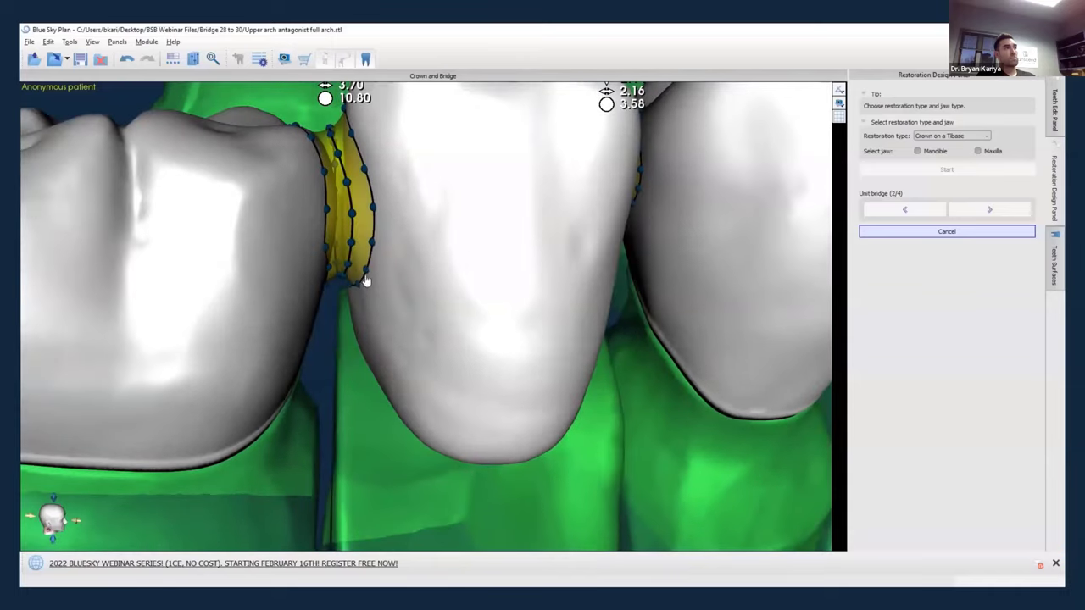
drag(366, 272, 351, 279)
Extend both edge outlines and the middle section of the connector between the pontic and first premolar, reaching an area of about 10.78.
right_drag(510, 296, 509, 204)
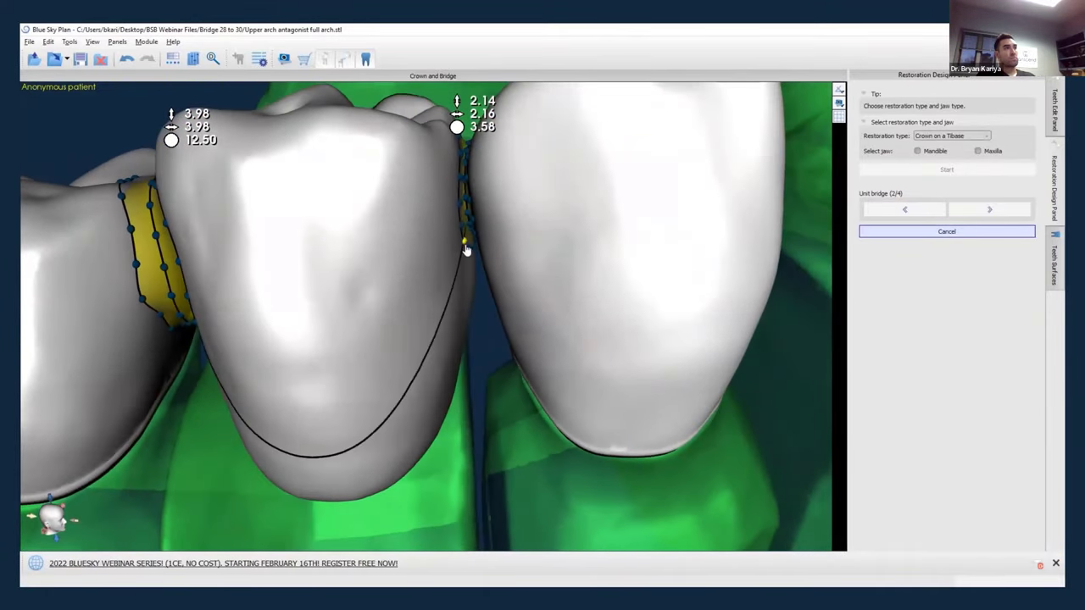
drag(465, 245, 464, 272)
right_drag(539, 270, 622, 240)
drag(596, 222, 606, 246)
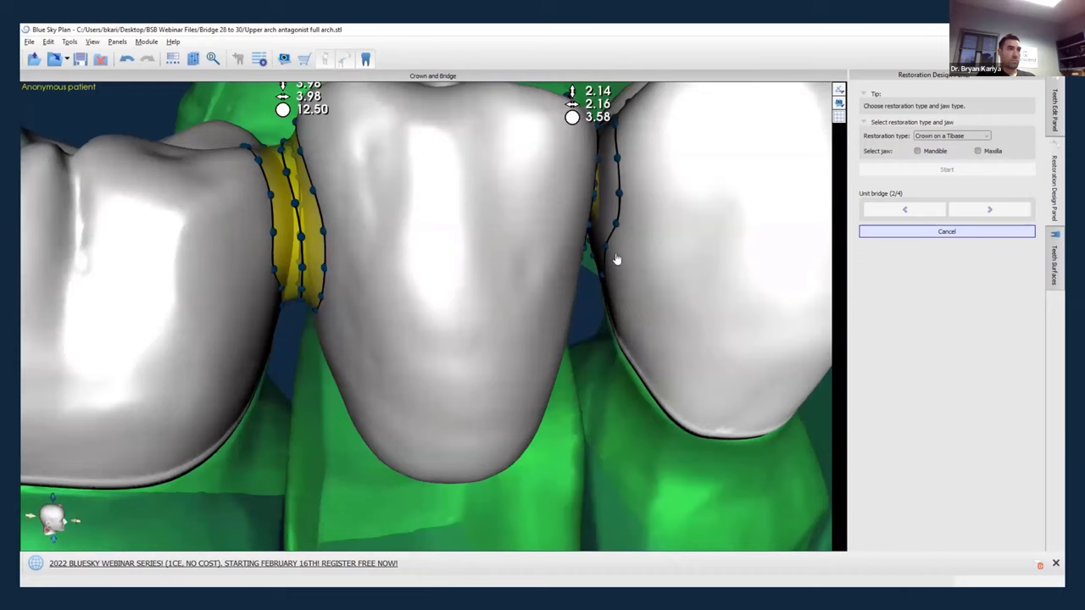
right_drag(617, 260, 525, 238)
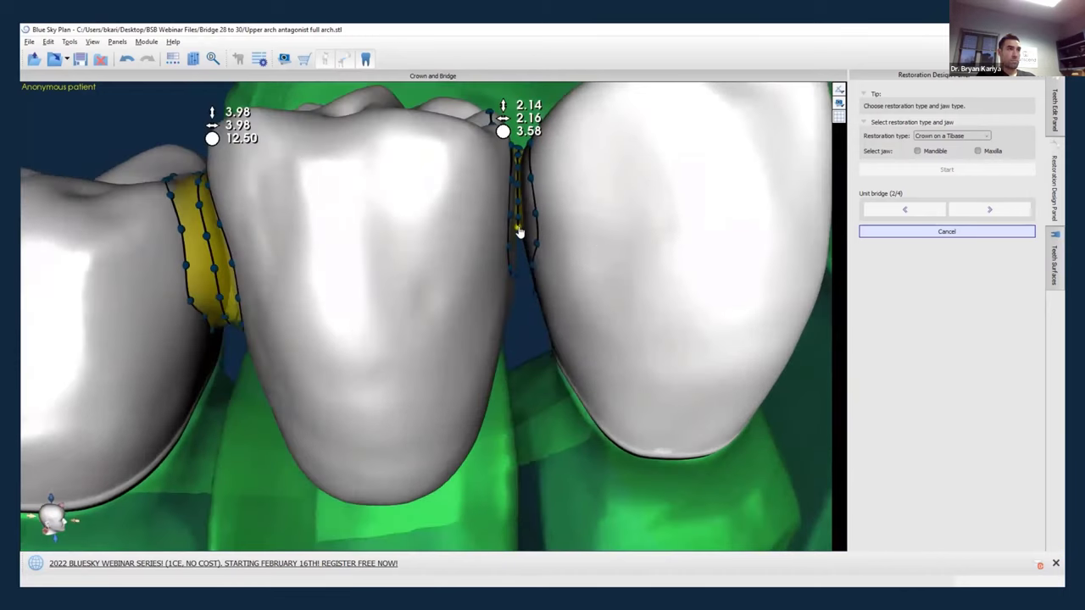
drag(519, 234, 519, 270)
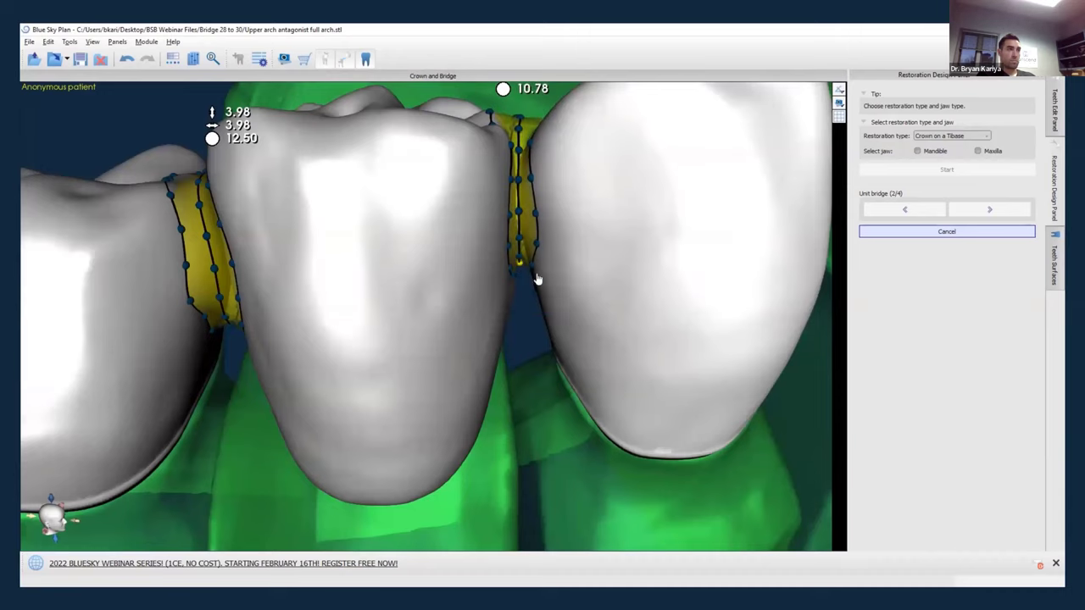
Refine the gingival side of the pontic-to-first-premolar connector, enlarging its cross-section to about 4.03 by 4.08.
right_drag(537, 279, 437, 223)
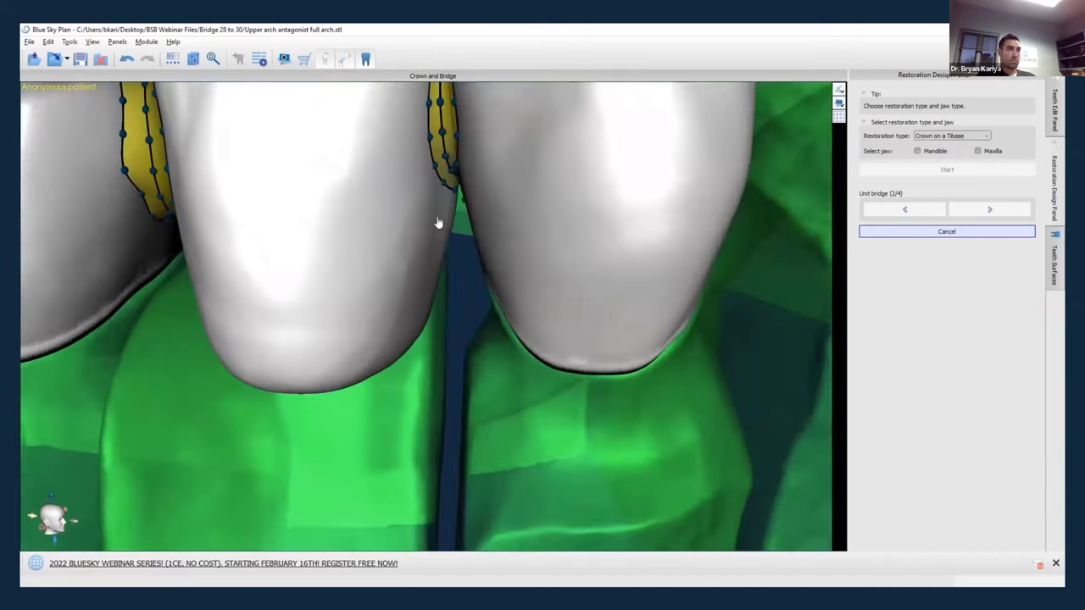
click(444, 188)
right_drag(445, 194, 543, 238)
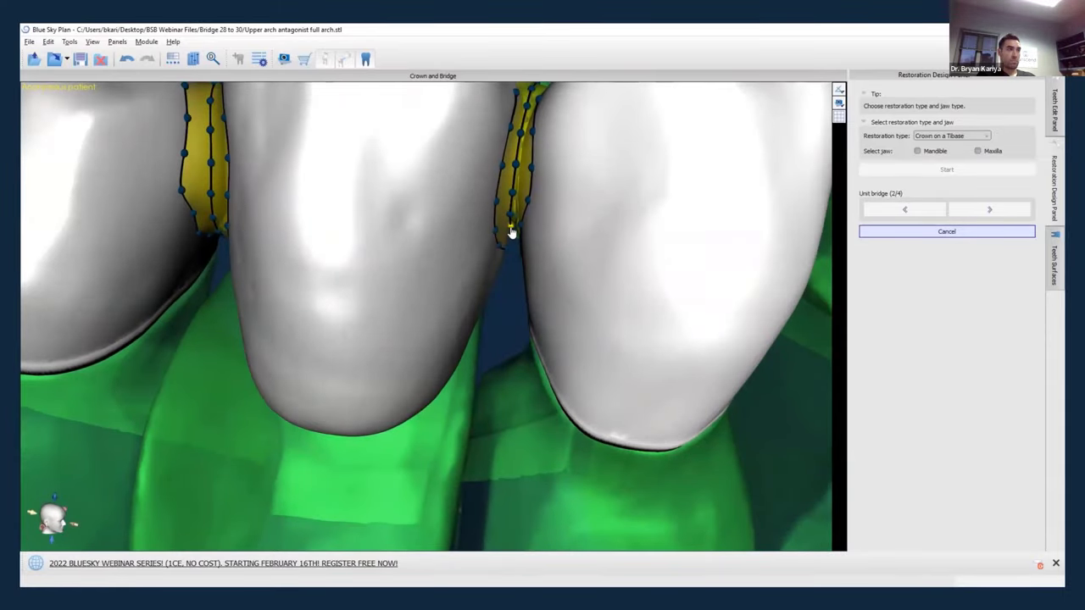
drag(510, 228, 510, 235)
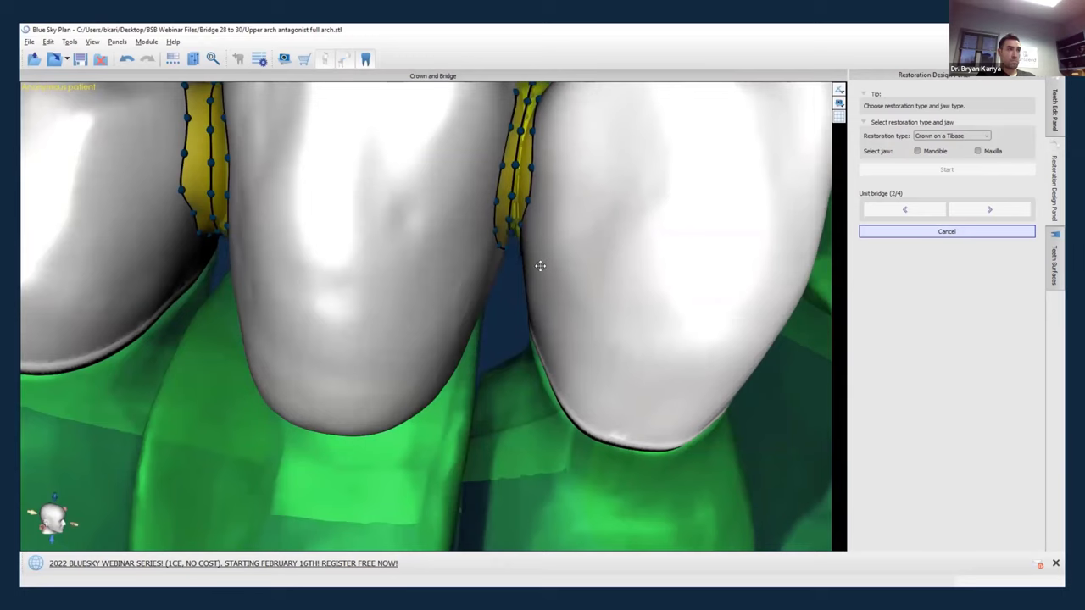
Check both connectors from the occlusal and buccal sides and generate the joined three-unit bridge.
right_drag(540, 266, 405, 363)
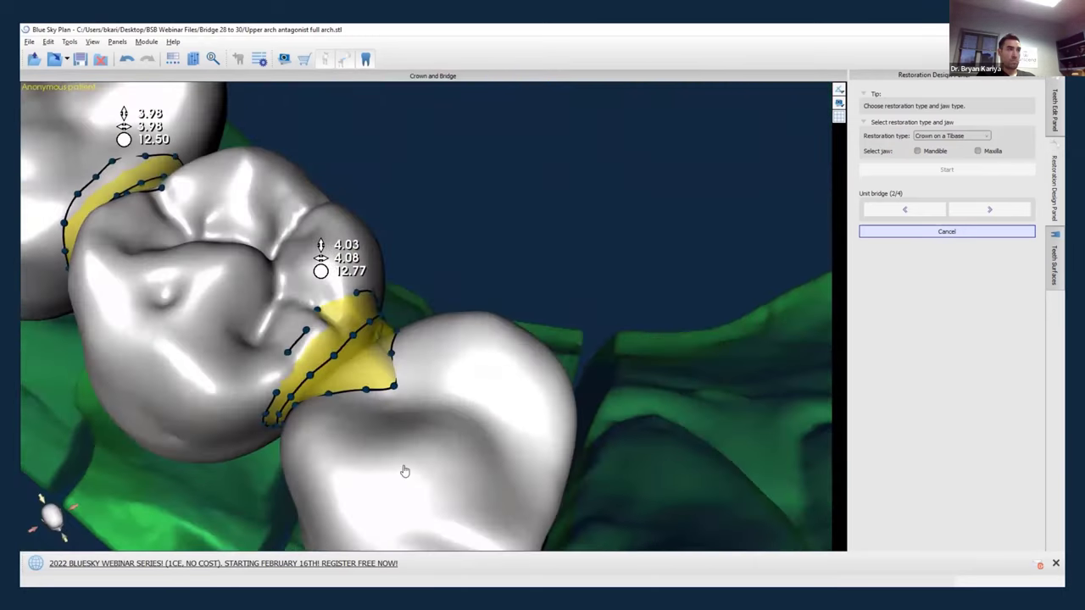
right_drag(404, 471, 450, 390)
scroll(506, 364, up, 2)
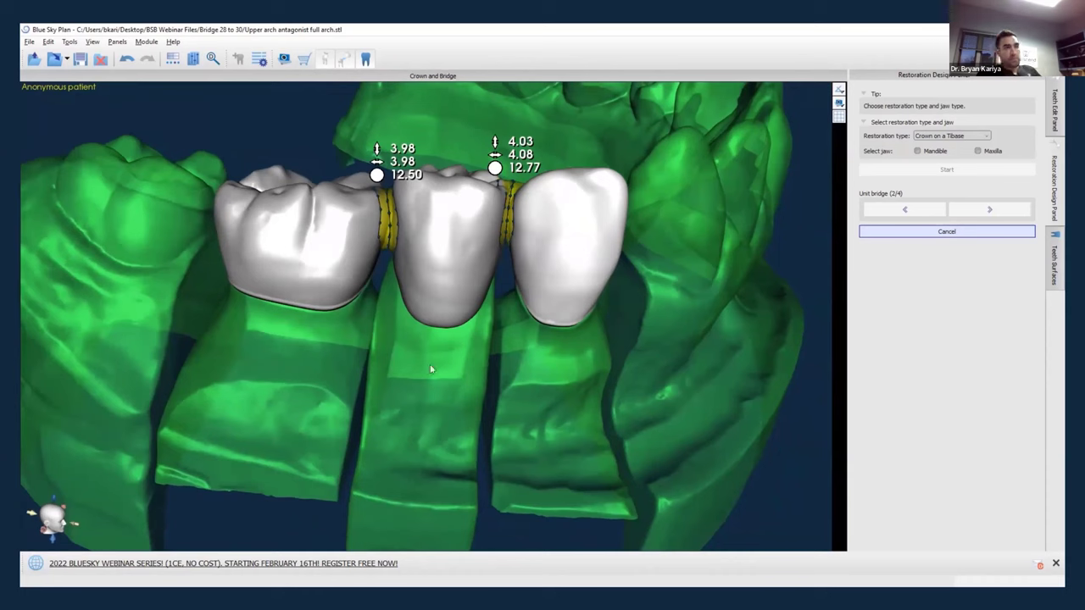
mouse_move(435, 382)
mouse_down()
mouse_move(428, 366)
mouse_move(438, 374)
mouse_up()
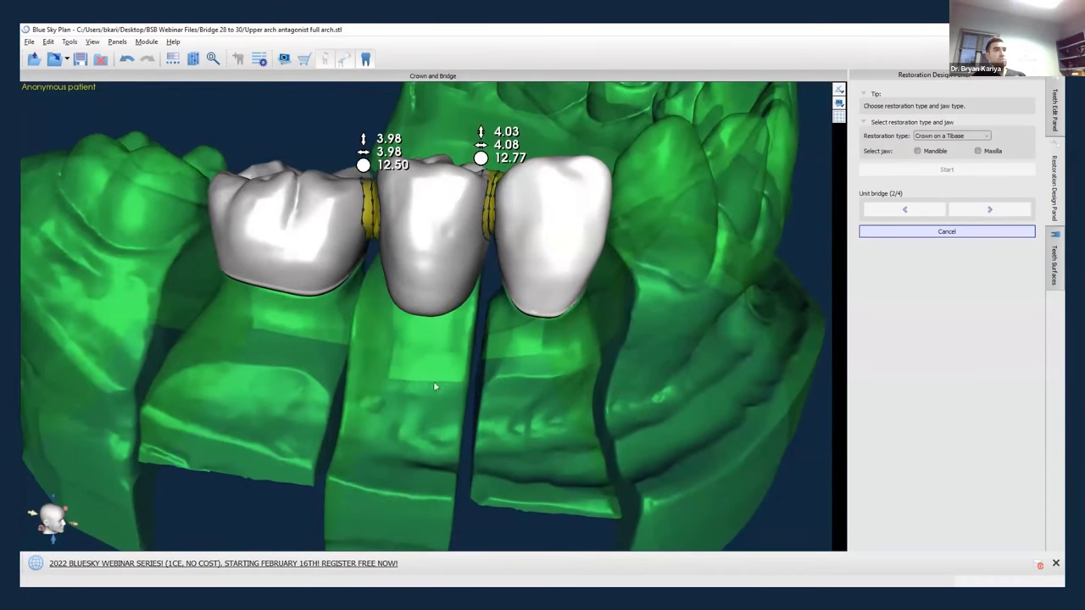
drag(433, 380, 495, 321)
click(960, 212)
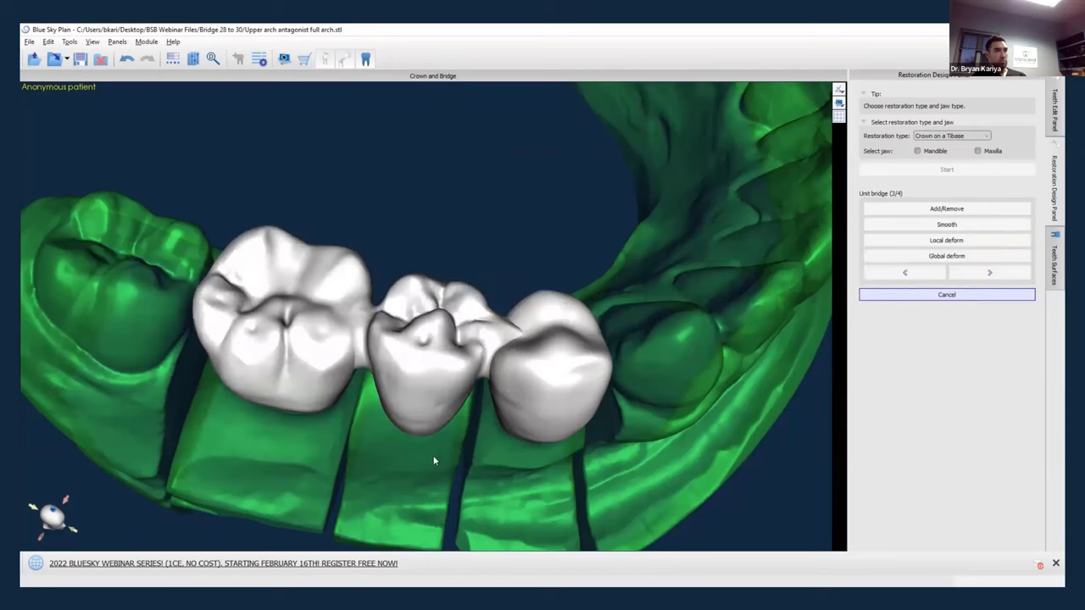
Reshape the gingival underside of the bridge's pontic with the Add/Remove tool.
drag(426, 492, 664, 257)
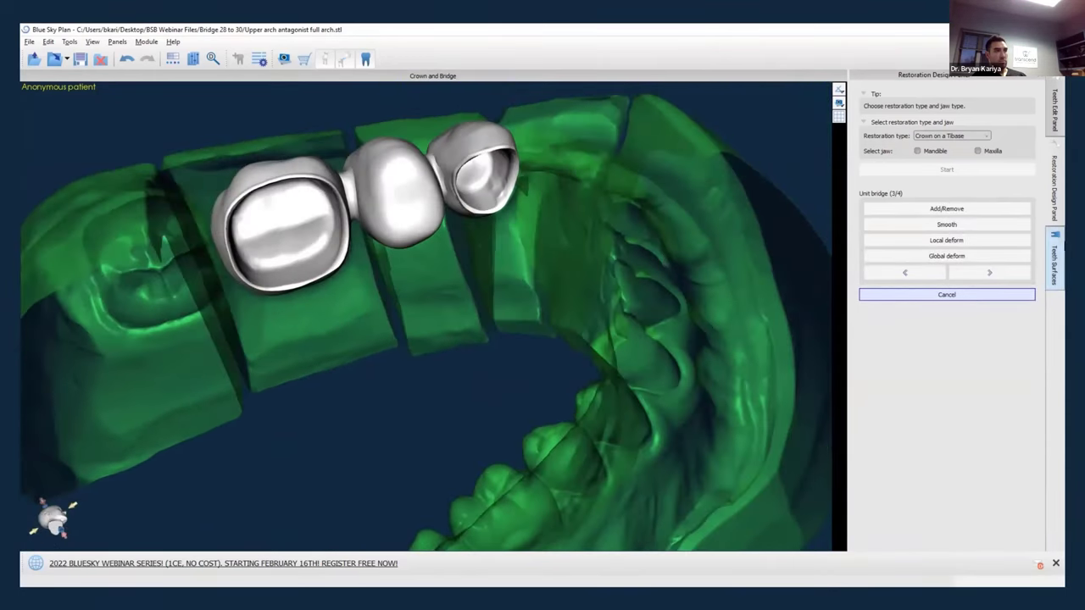
click(1055, 260)
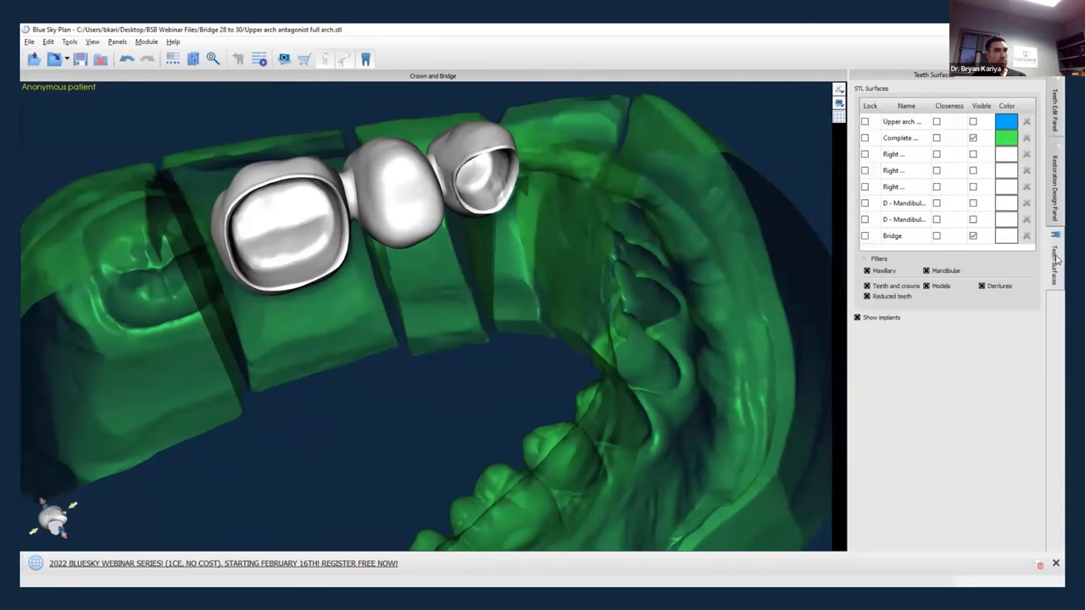
click(909, 138)
drag(527, 273, 441, 169)
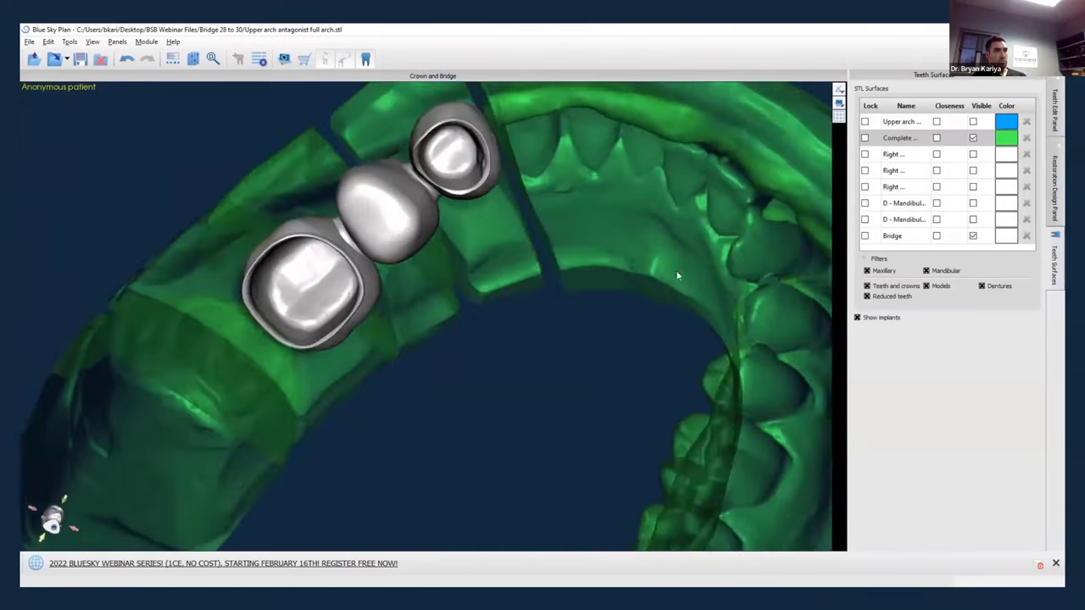
click(1055, 182)
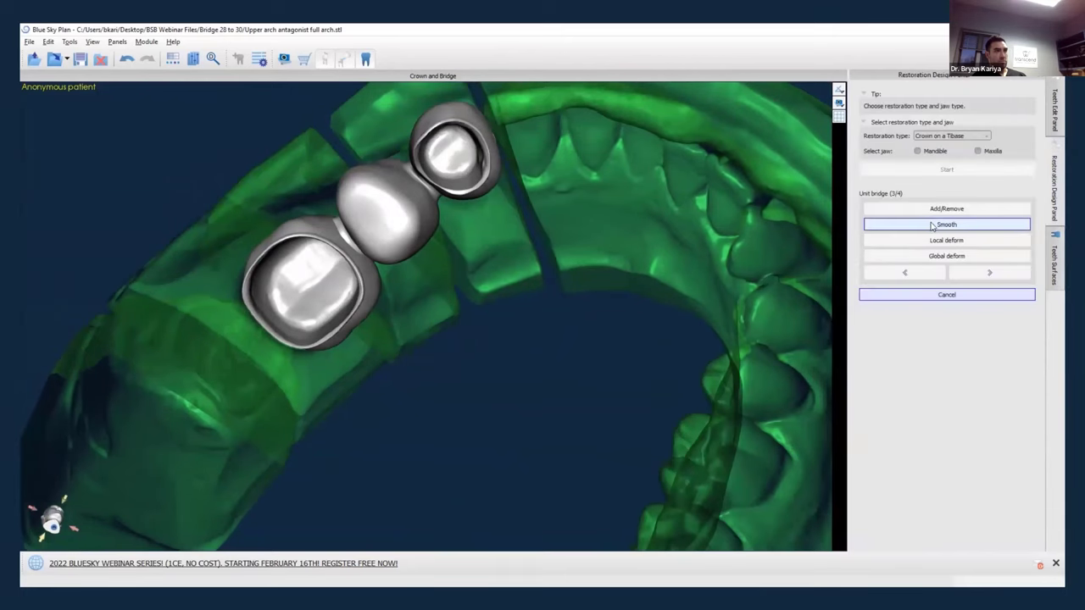
click(956, 210)
mouse_move(554, 259)
mouse_down()
mouse_move(533, 298)
mouse_move(555, 399)
mouse_move(542, 373)
mouse_move(480, 364)
mouse_move(430, 214)
mouse_move(405, 339)
mouse_move(416, 212)
mouse_move(424, 241)
mouse_up()
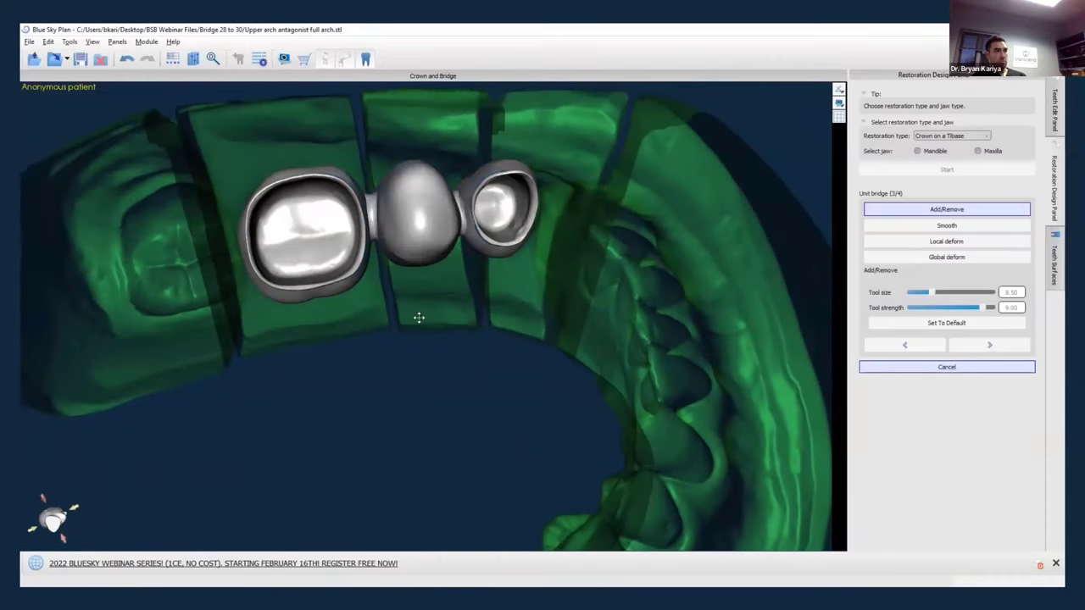
drag(419, 318, 542, 312)
drag(395, 217, 399, 221)
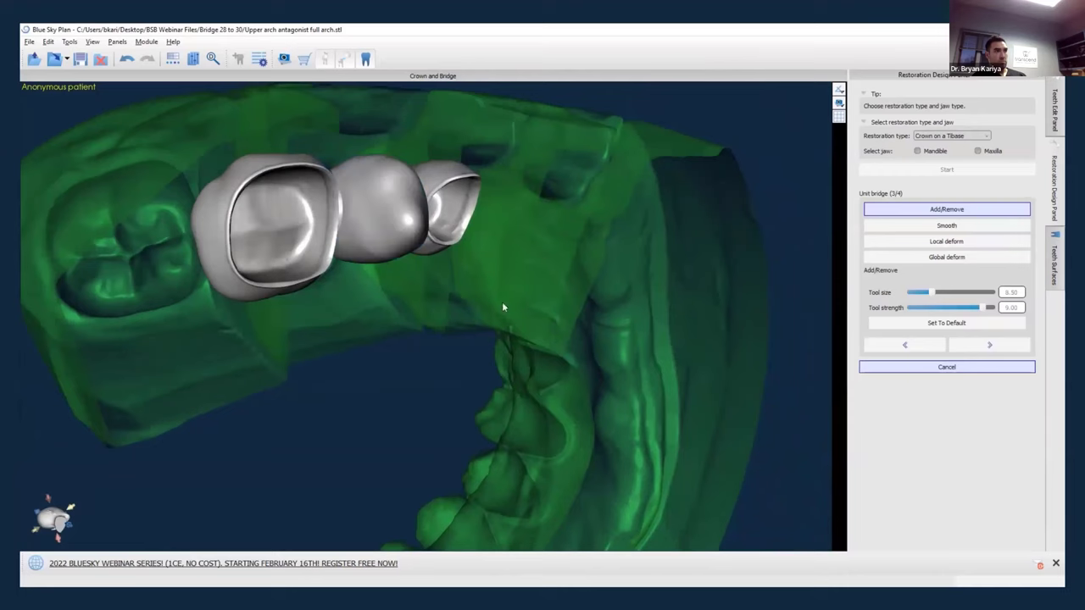
mouse_move(502, 307)
mouse_down()
mouse_move(406, 308)
mouse_move(416, 283)
mouse_up()
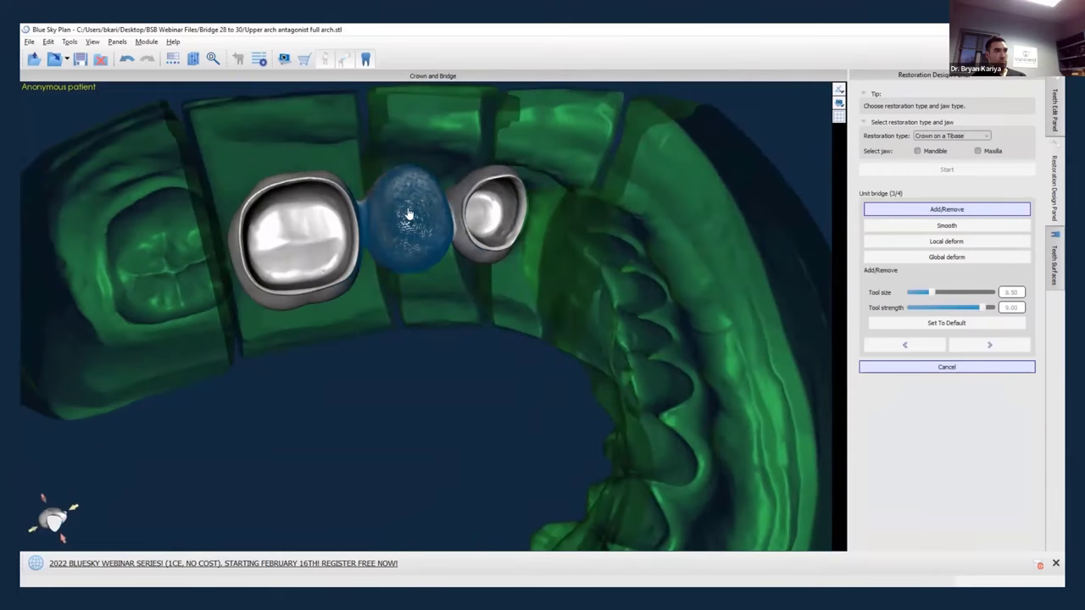
drag(408, 214, 412, 218)
Refine the pontic's gingival contour from the buccal and lingual sides and accept the reshaped bridge.
mouse_move(436, 300)
mouse_down()
mouse_move(486, 380)
mouse_move(453, 292)
mouse_move(491, 358)
mouse_move(497, 333)
mouse_up()
mouse_move(452, 275)
mouse_down()
mouse_move(443, 257)
mouse_move(453, 254)
mouse_move(482, 274)
mouse_move(424, 223)
mouse_up()
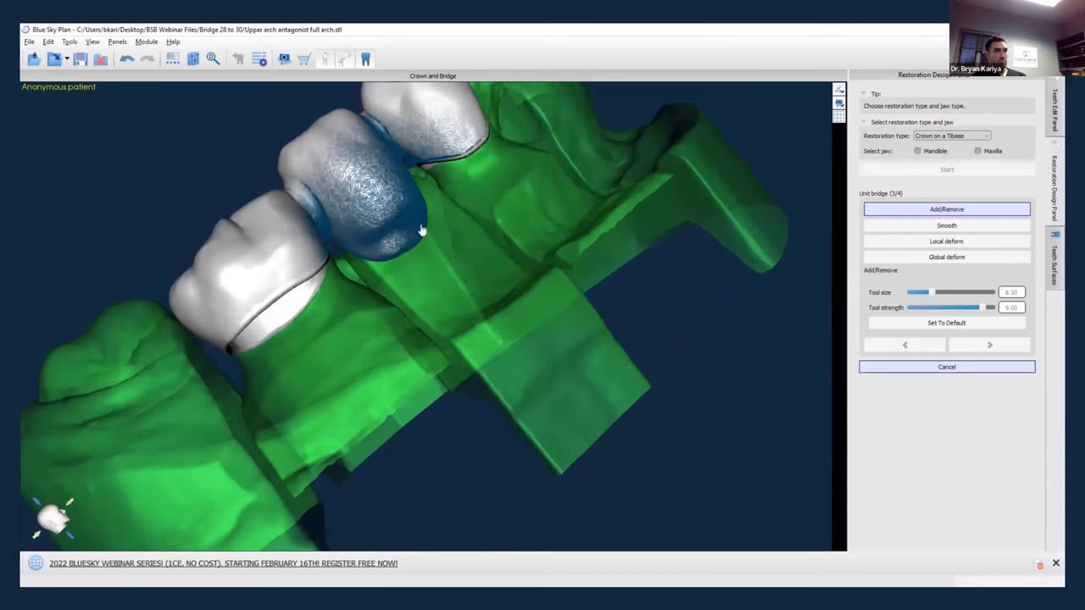
mouse_move(438, 285)
mouse_down()
mouse_move(388, 192)
mouse_move(382, 242)
mouse_move(356, 233)
mouse_move(356, 175)
mouse_up()
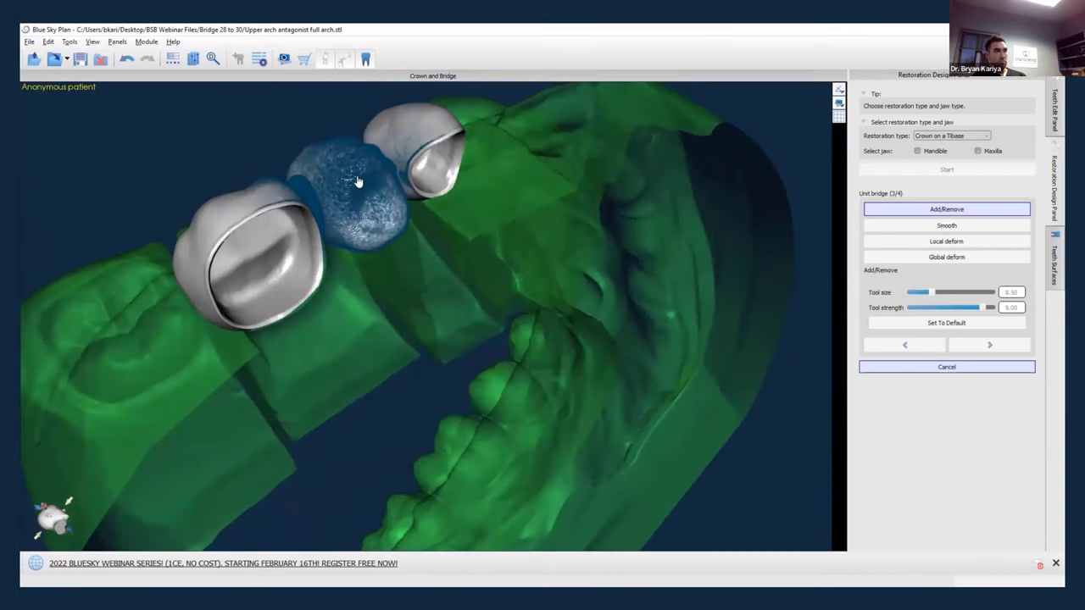
mouse_move(428, 290)
mouse_down()
mouse_move(460, 443)
mouse_move(513, 288)
mouse_move(516, 234)
mouse_move(285, 322)
mouse_move(408, 266)
mouse_up()
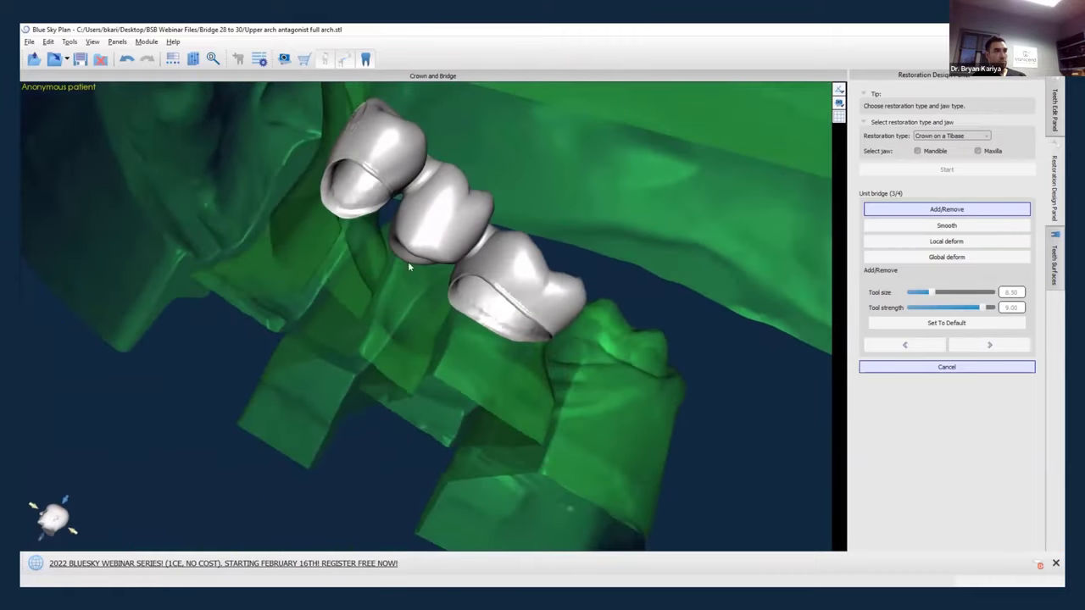
click(412, 261)
click(416, 254)
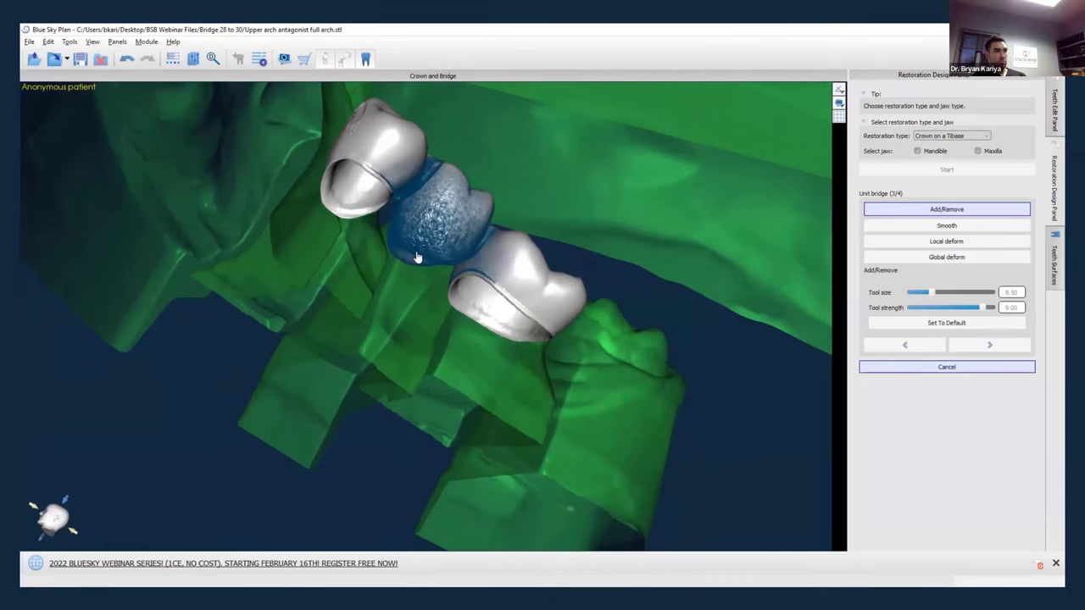
mouse_move(385, 277)
mouse_down()
mouse_move(559, 341)
mouse_move(370, 337)
mouse_move(415, 332)
mouse_up()
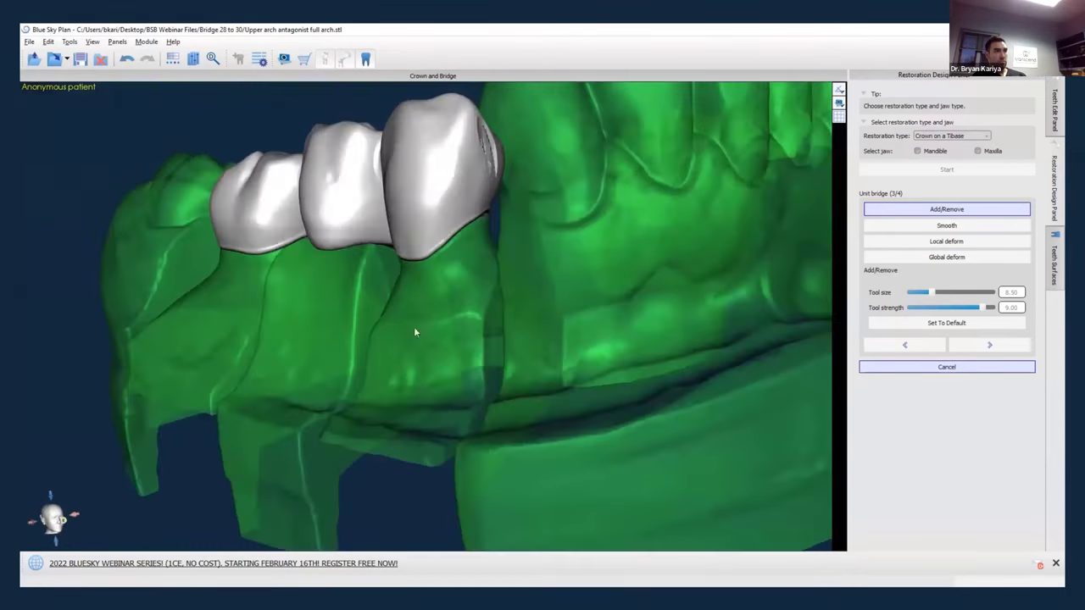
right_drag(416, 332, 780, 347)
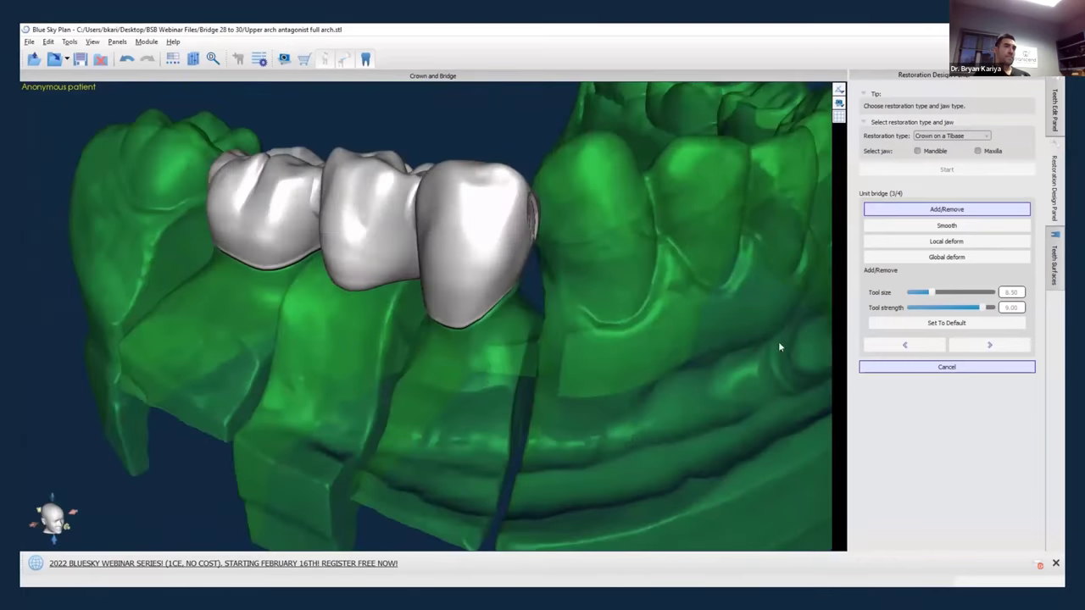
click(989, 345)
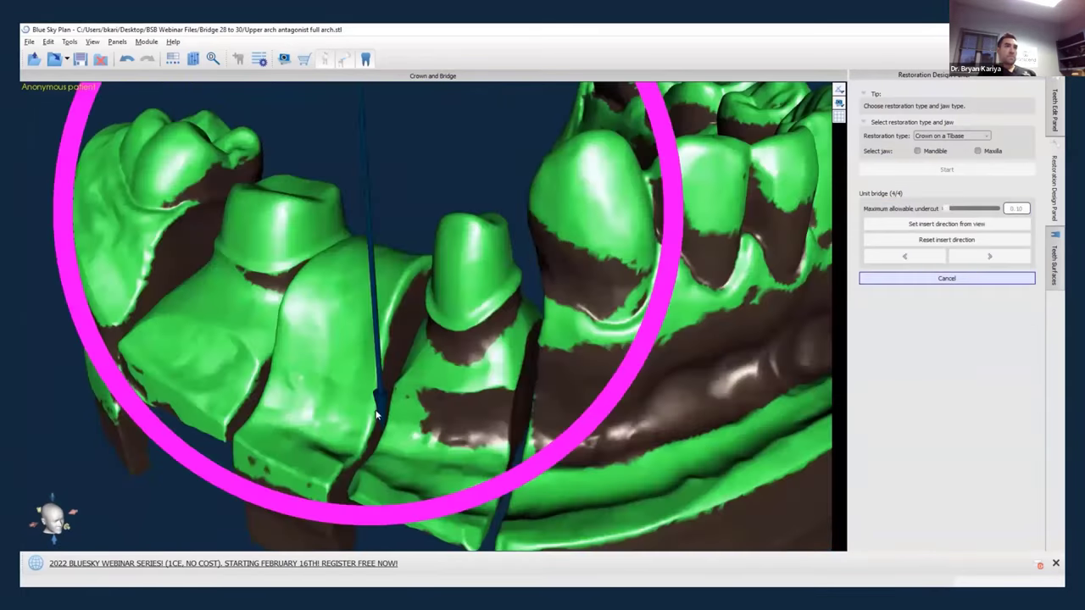
Set the bridge's insertion direction from an occlusal view of the preparations and generate the final three-unit bridge.
right_drag(305, 364, 459, 399)
scroll(470, 413, down, 4)
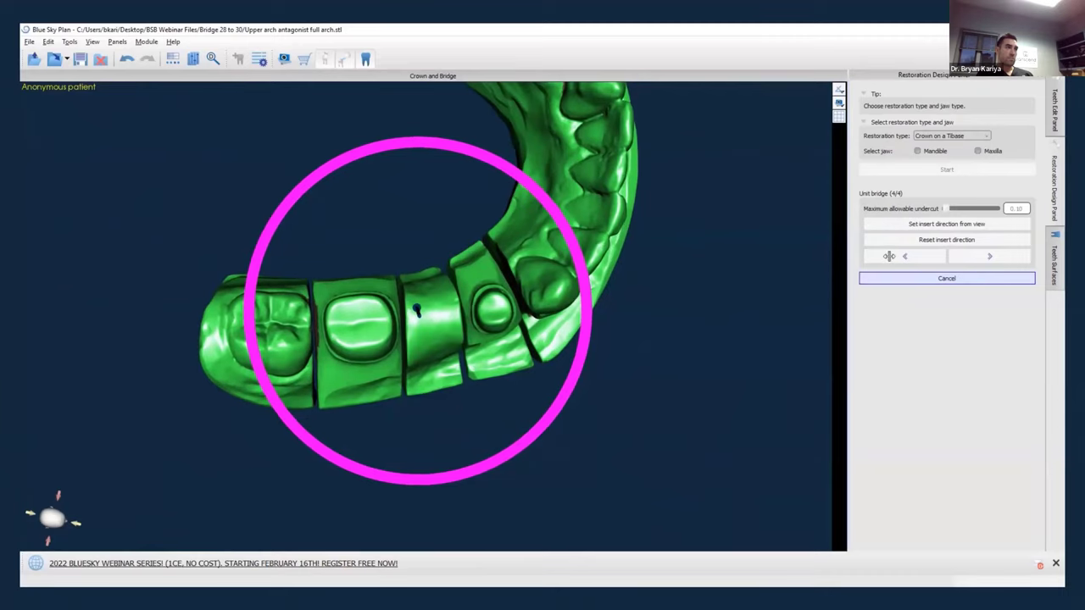
click(925, 225)
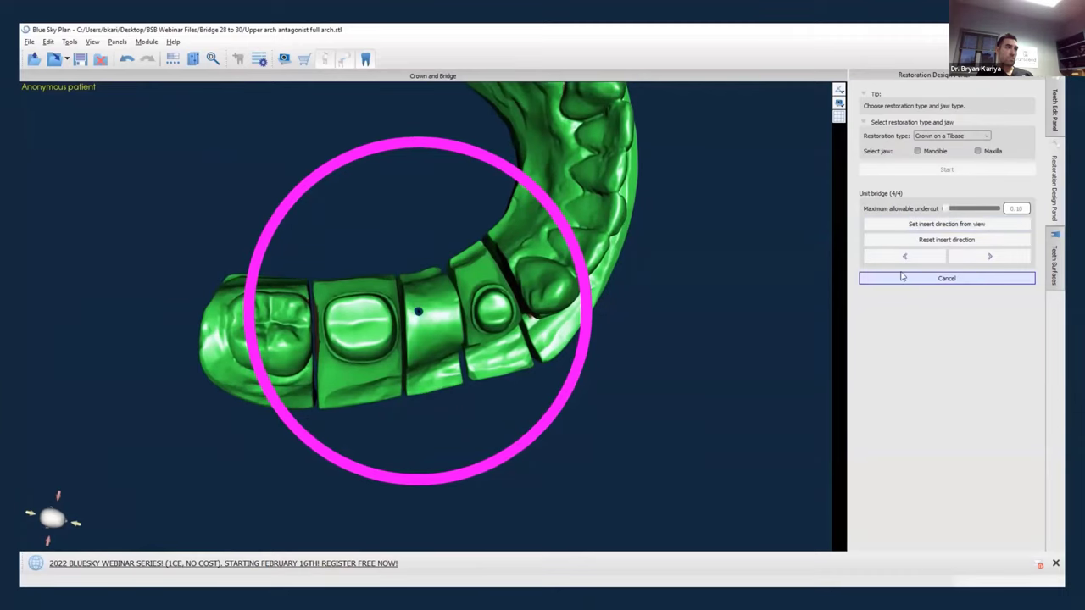
click(983, 257)
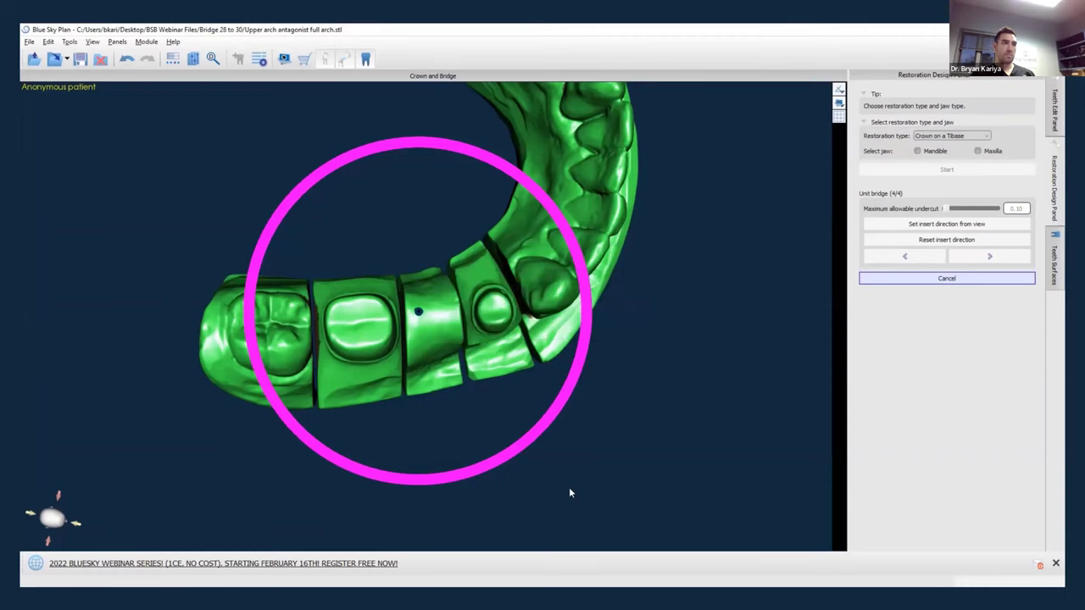
drag(452, 475, 403, 233)
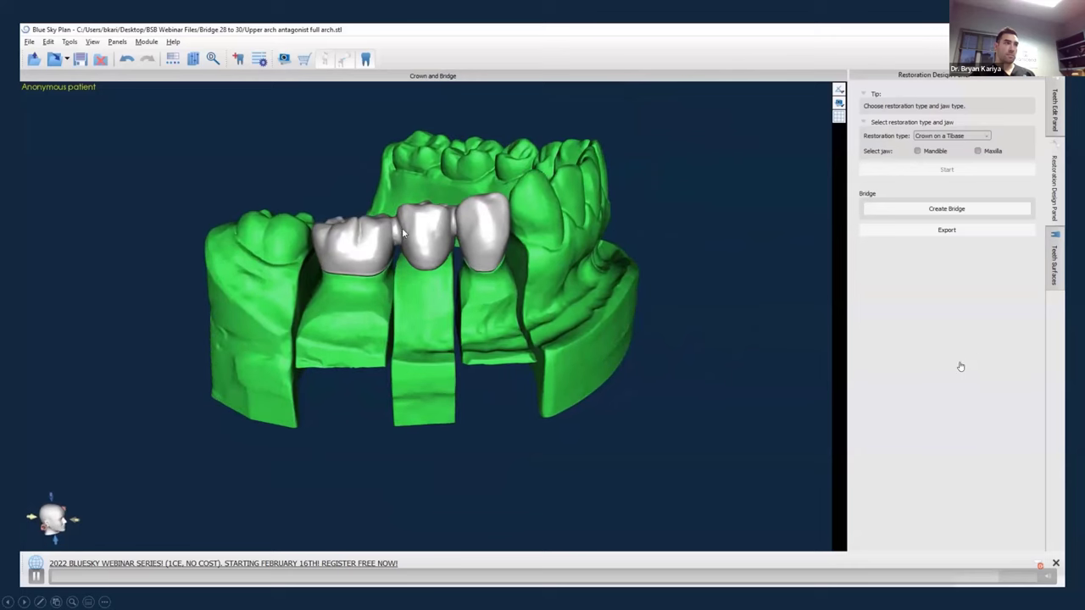
drag(678, 399, 472, 449)
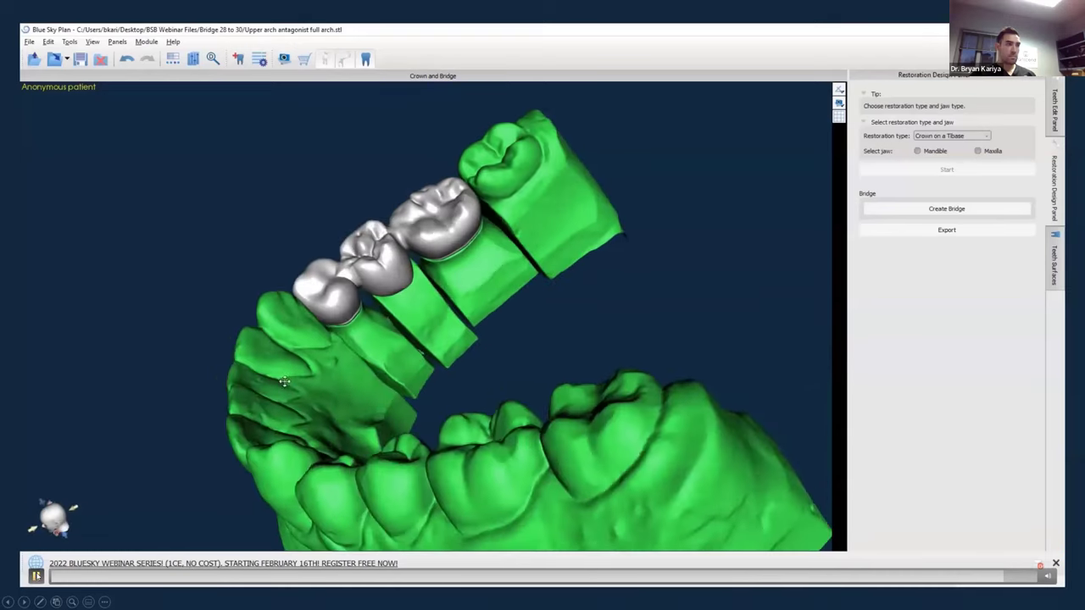
drag(284, 382, 503, 350)
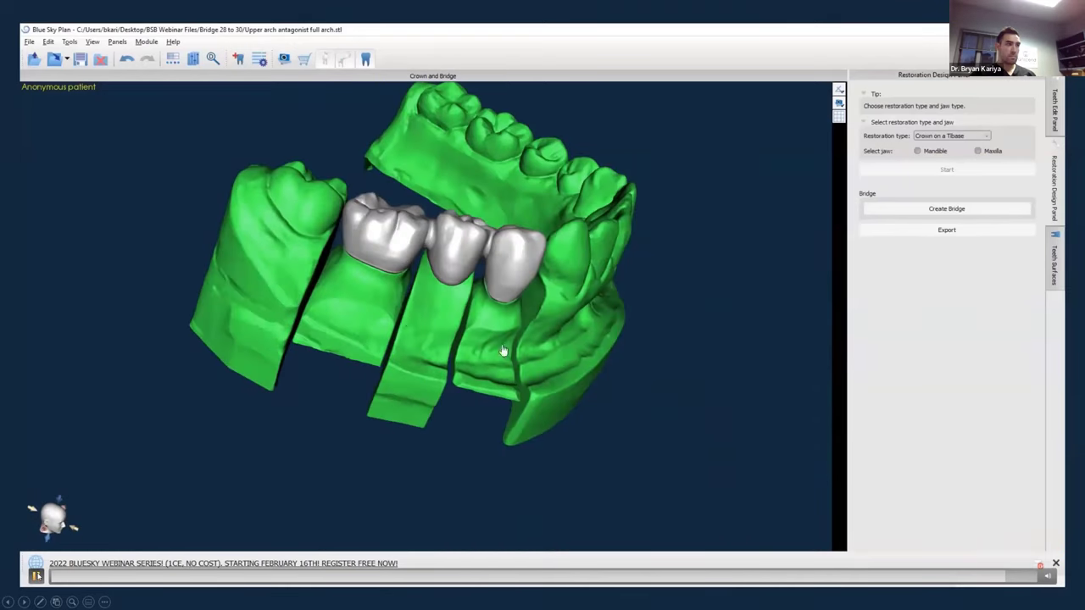
click(38, 576)
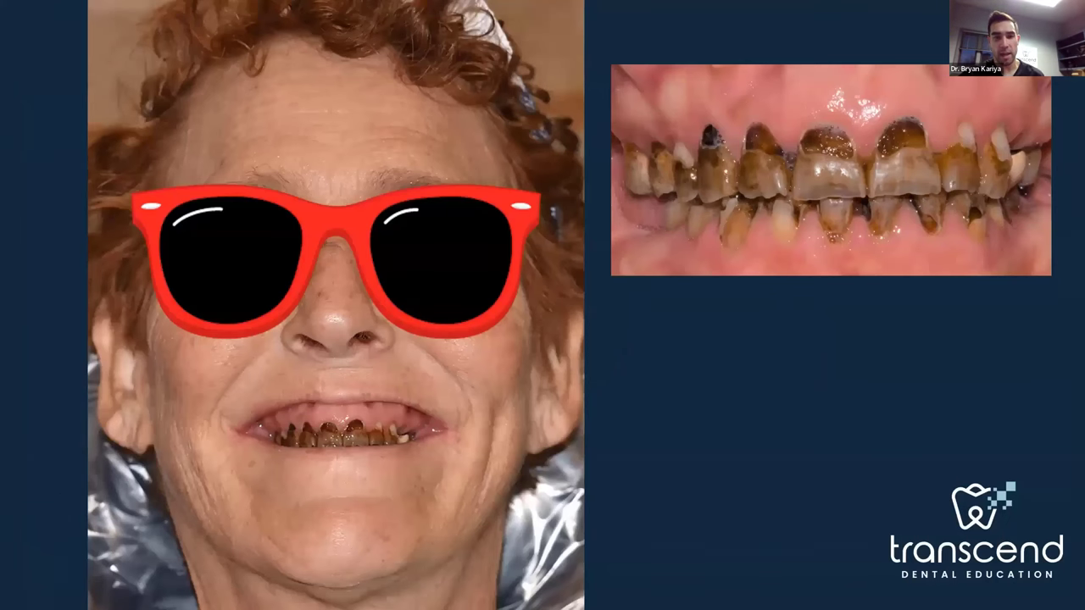
key(Right)
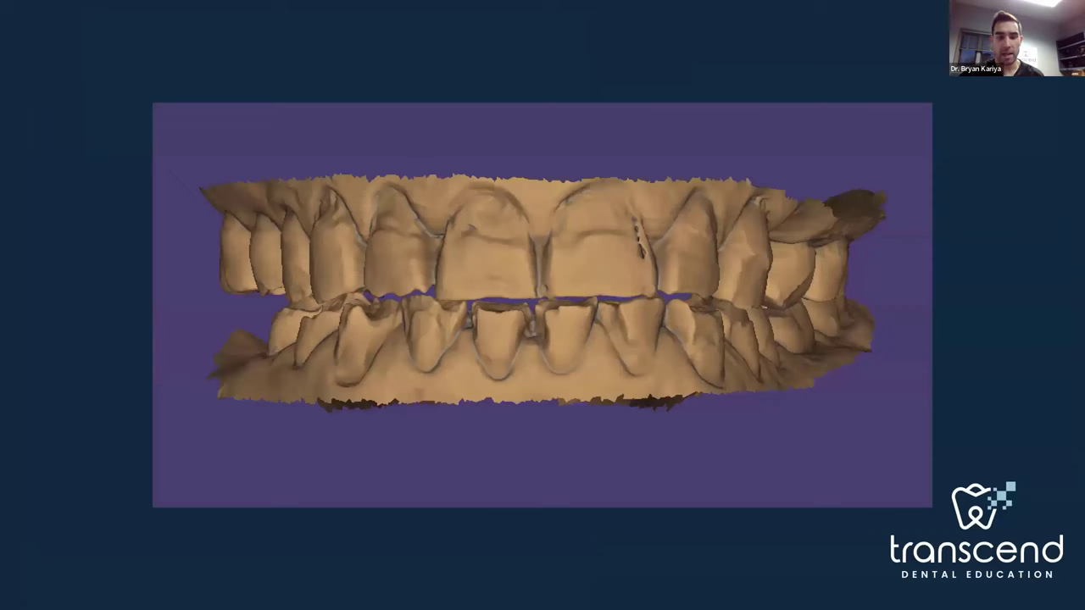
key(Right)
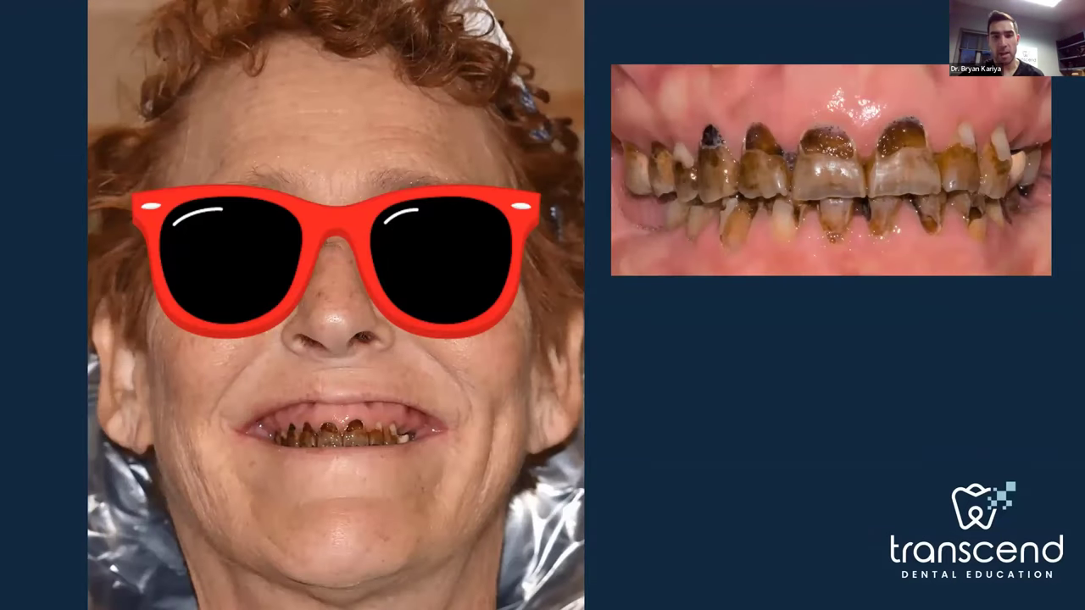
key(Right)
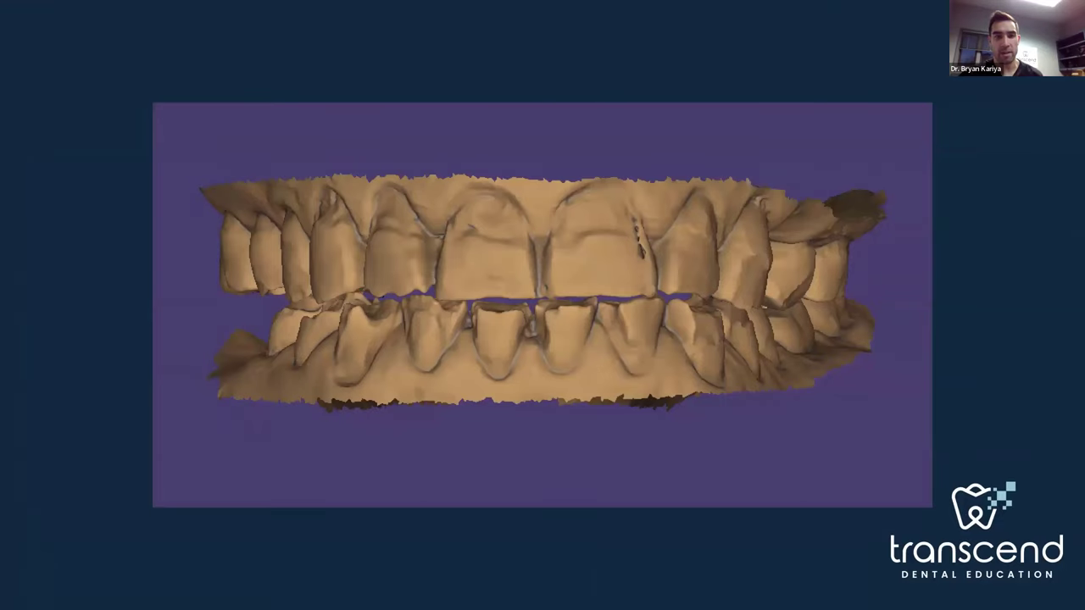
key(Right)
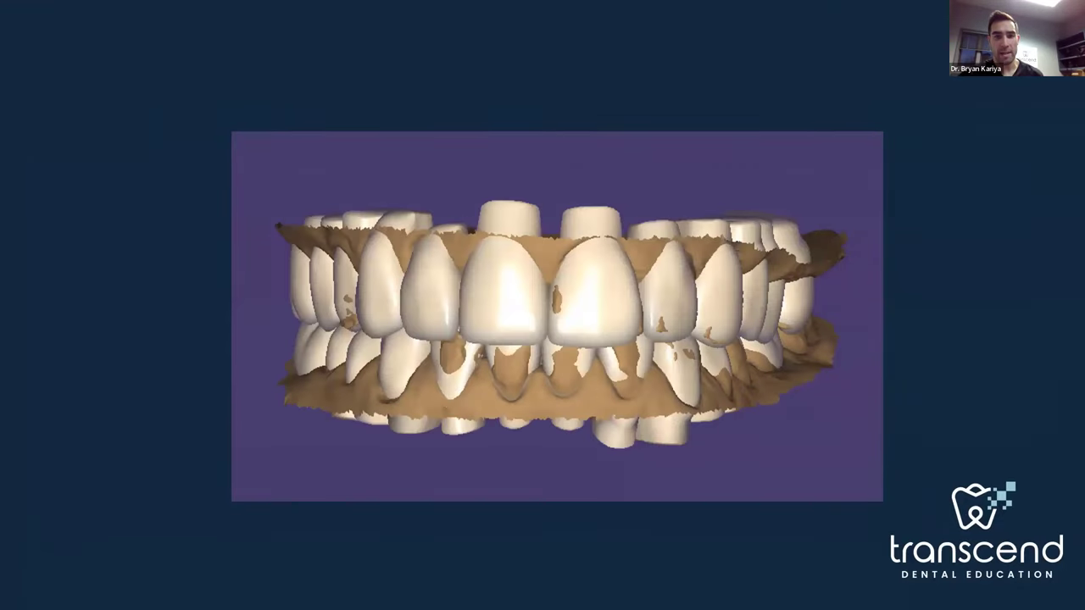
key(Right)
key(Right)
key(Right)
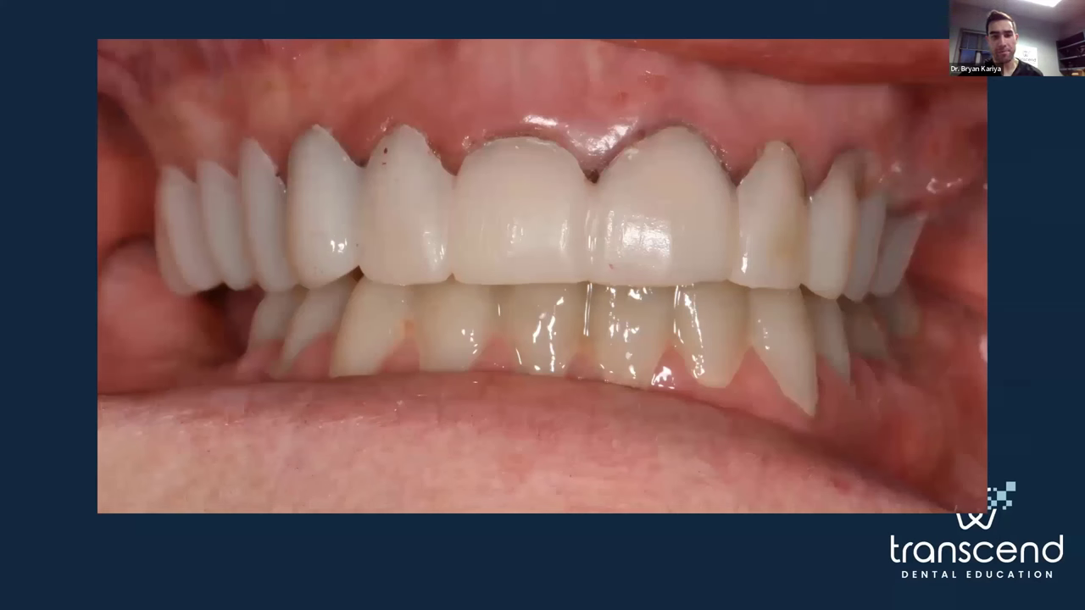
key(Right)
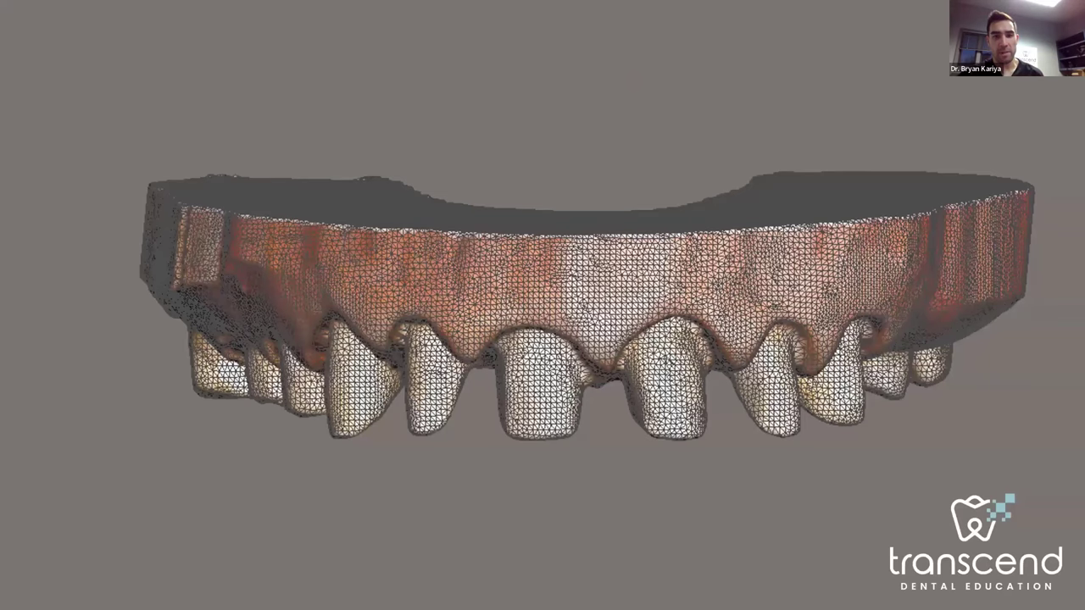
key(Right)
key(Right)
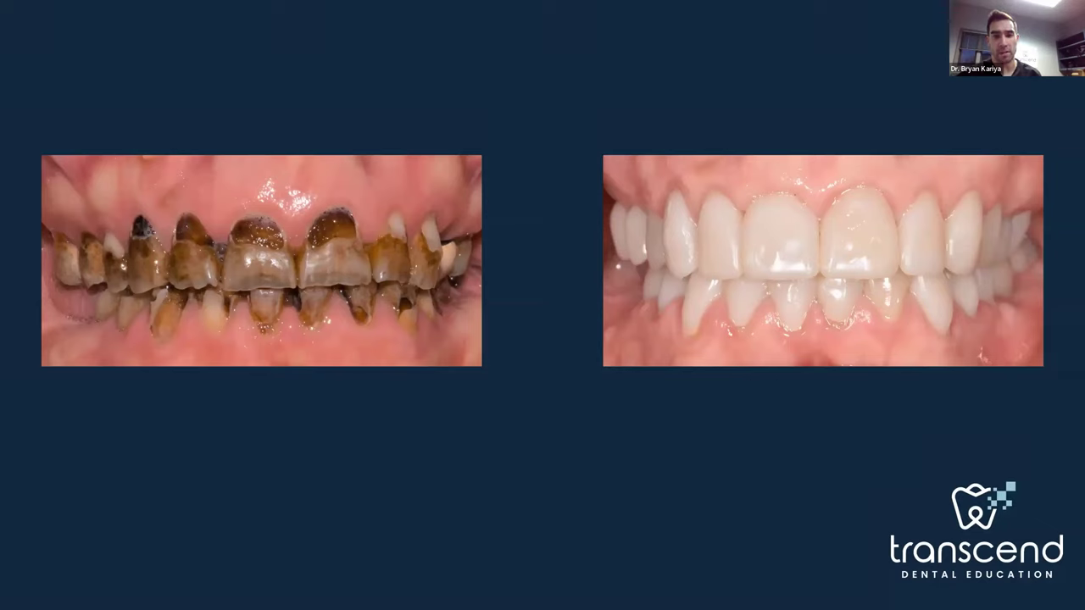
key(Right)
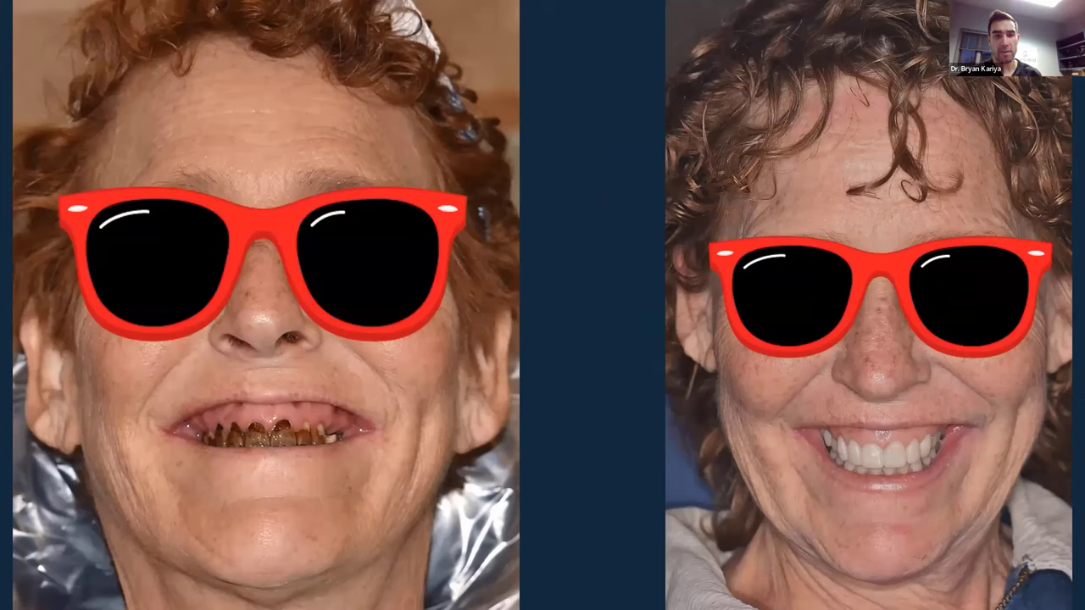
key(Right)
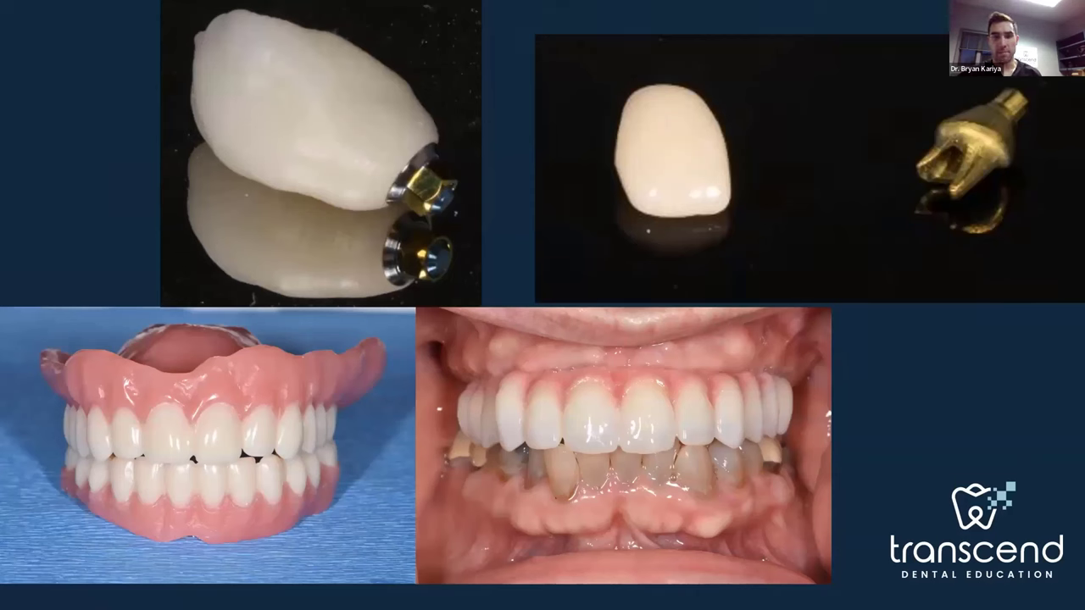
key(Right)
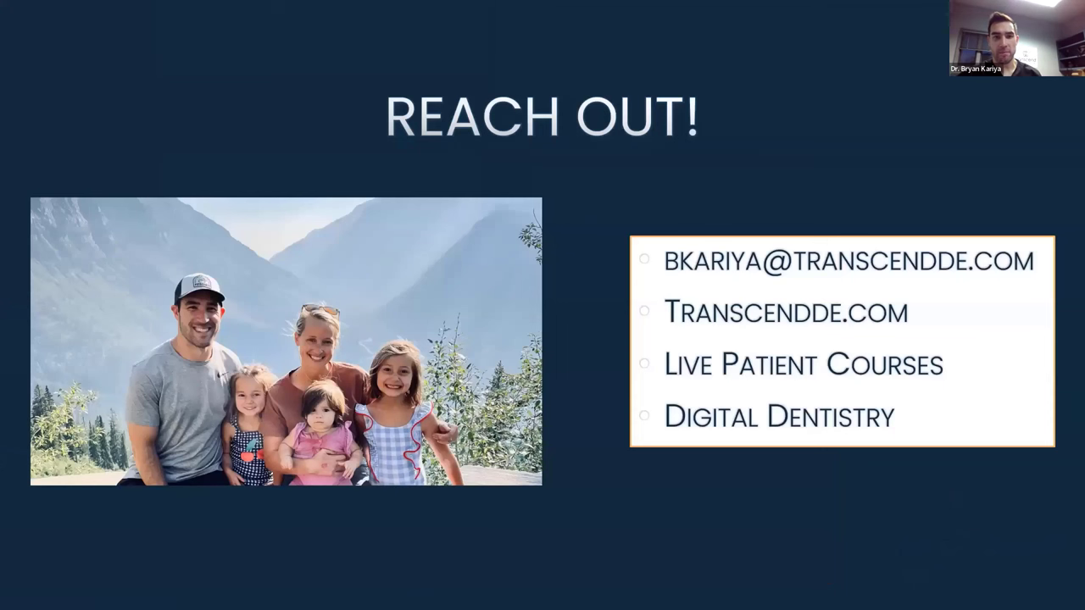